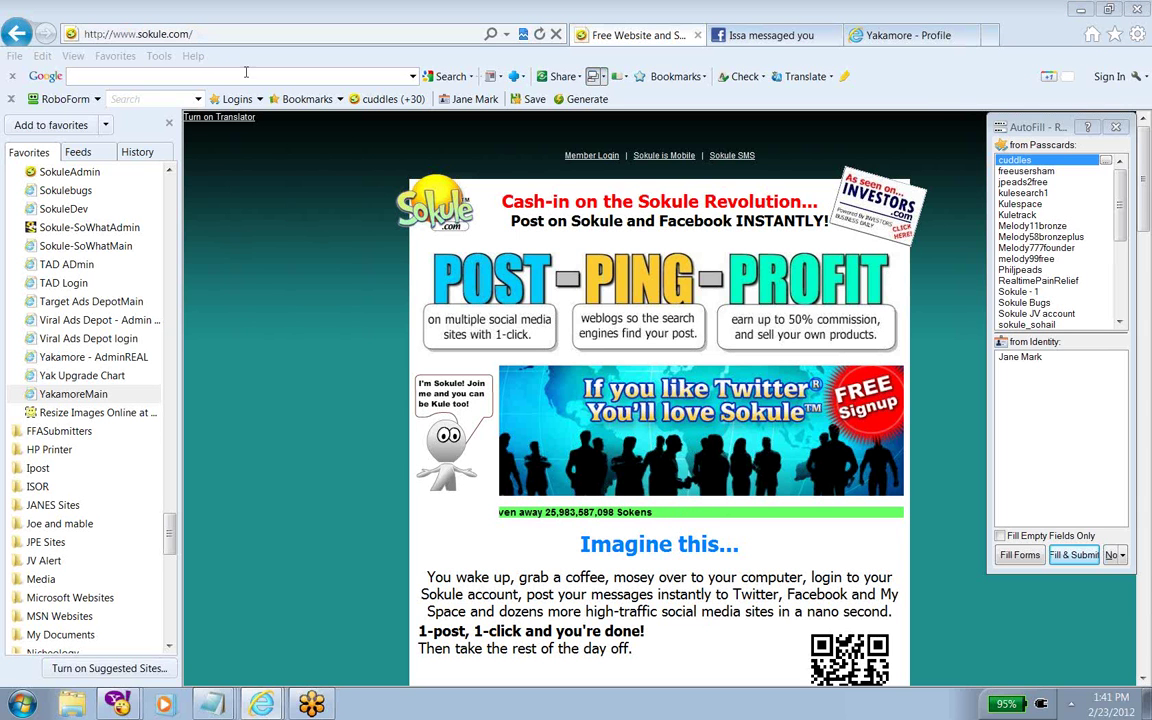
Log in as a member by autofilling the username and password from the saved Sokule - 1 passcard, and continue to the members' area
click(592, 157)
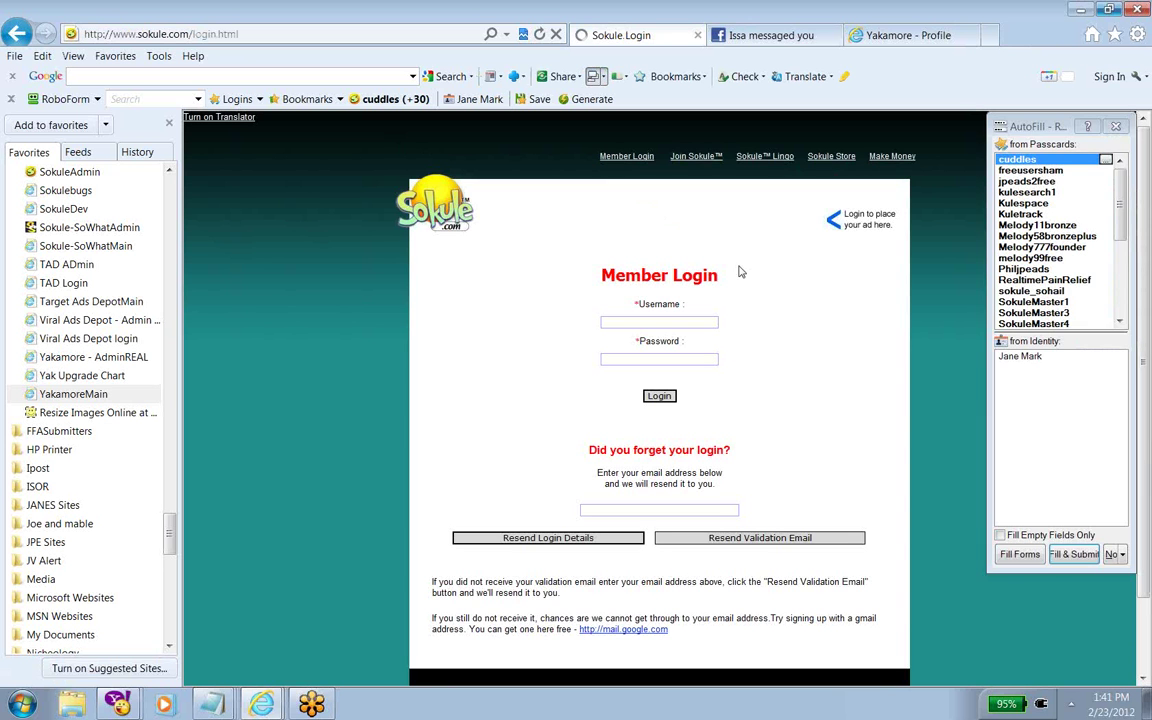
click(1119, 321)
click(1119, 321)
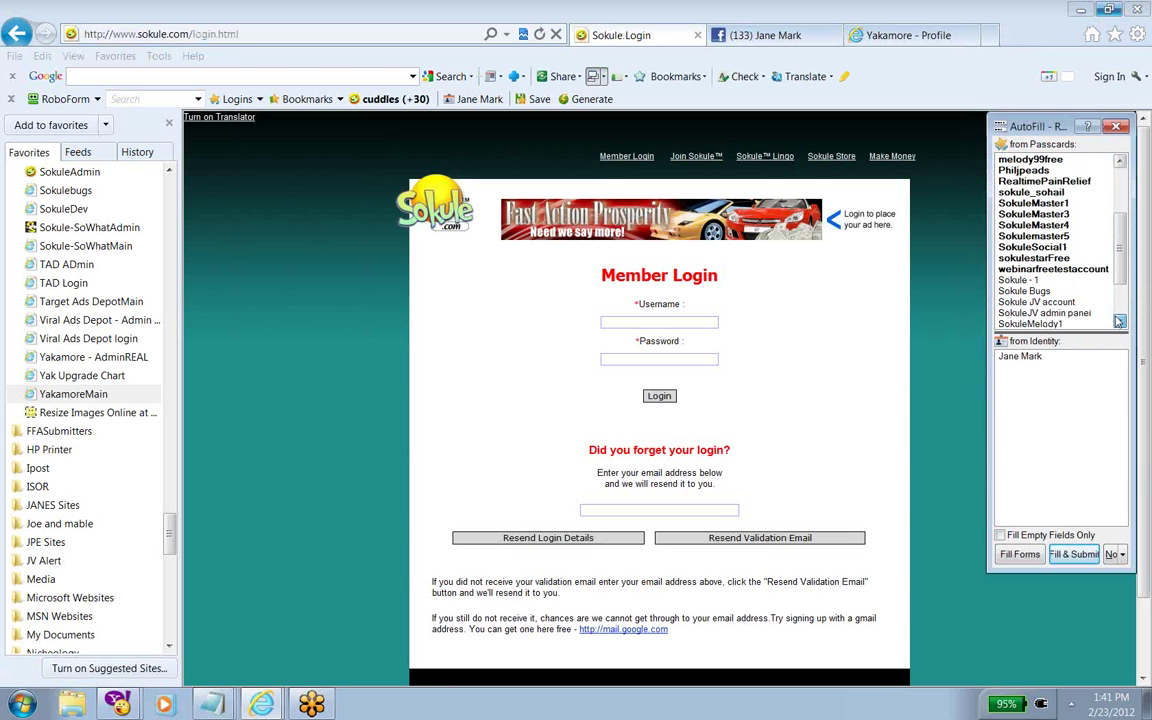
click(1036, 280)
click(1068, 552)
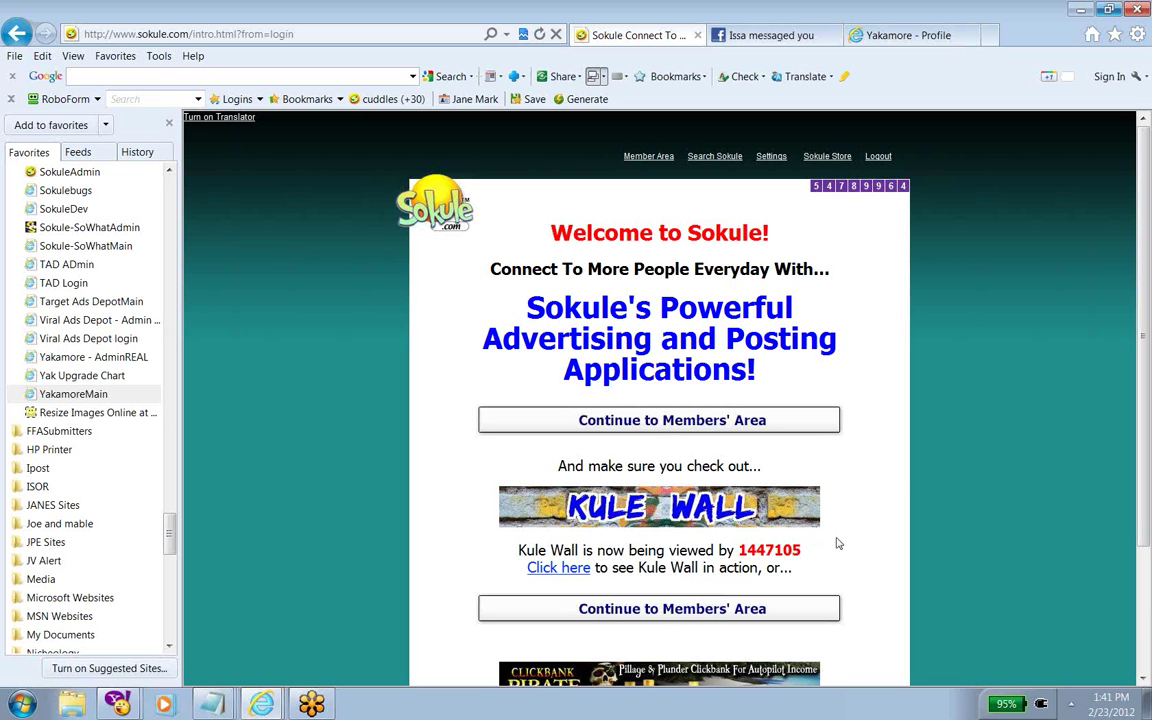
click(649, 423)
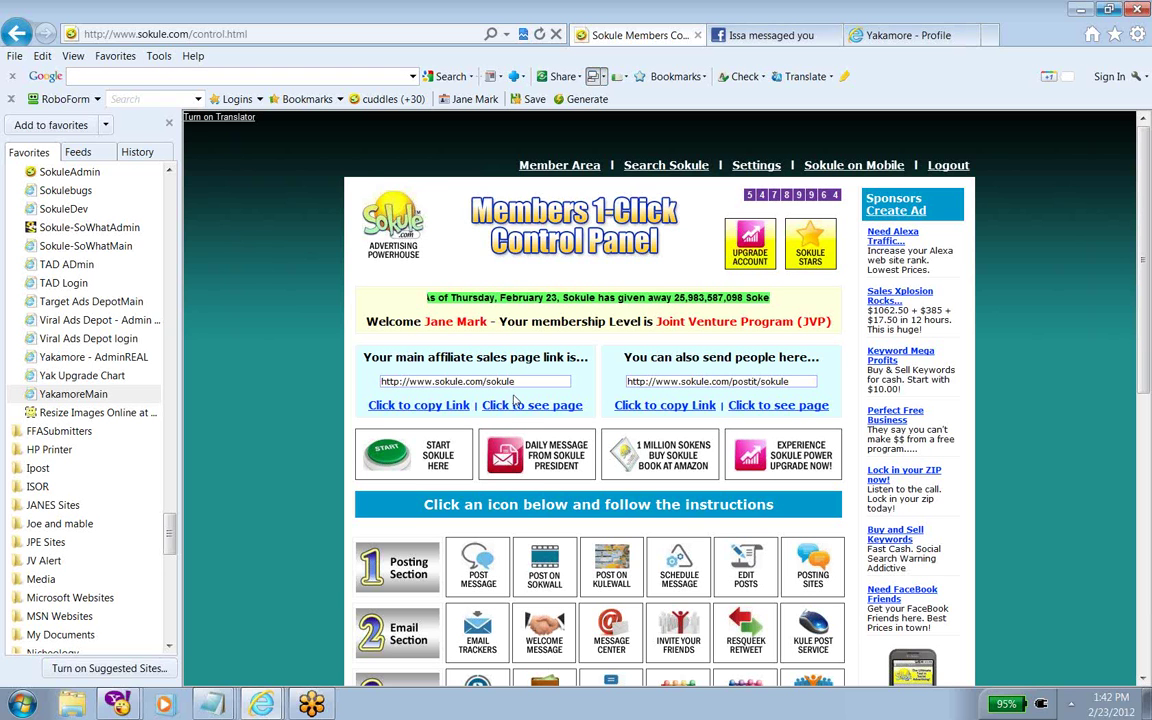
View the main affiliate sales page down to its free signup form, and close its window
click(509, 408)
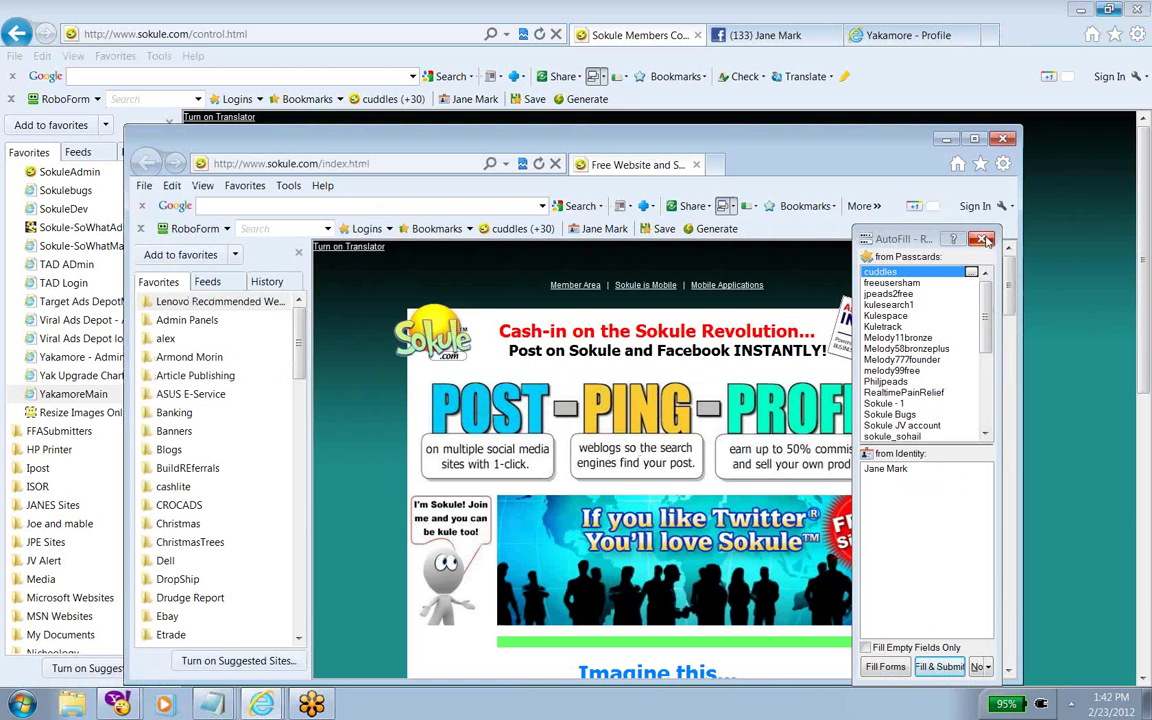
click(1008, 671)
scroll(905, 530, down, 15)
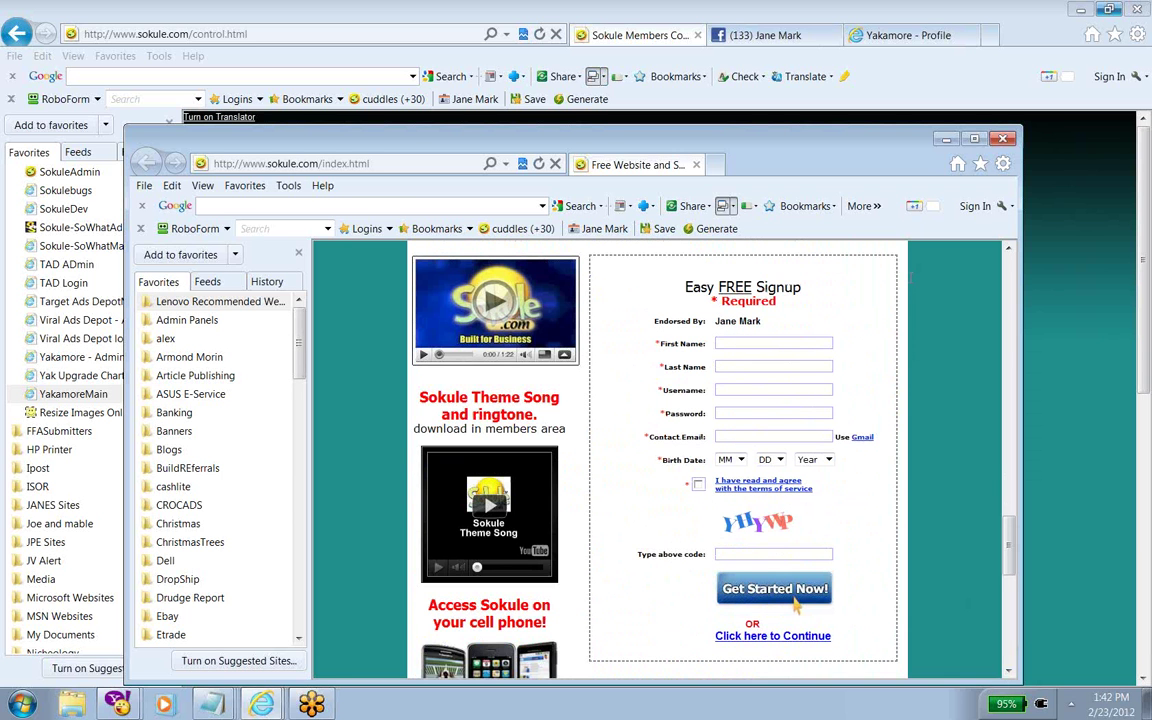
click(1006, 140)
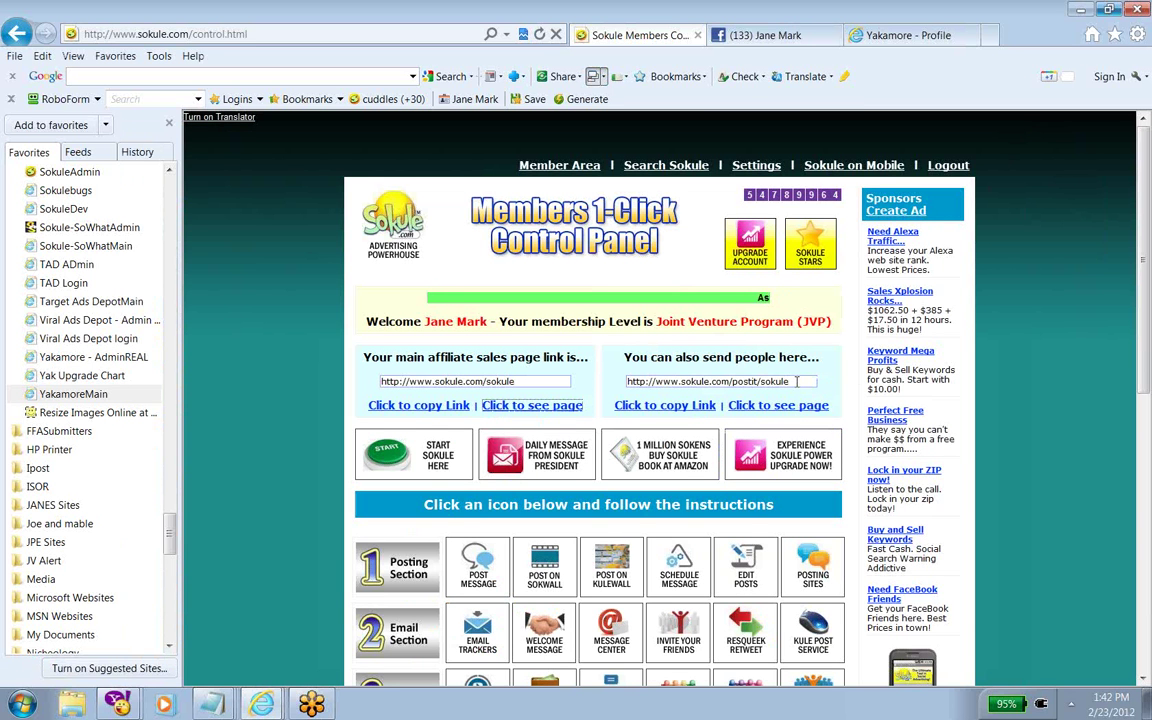
View the alternative postit/sokule referral page in a maximized window, and return to the member area, dismissing the messenger notification
click(795, 411)
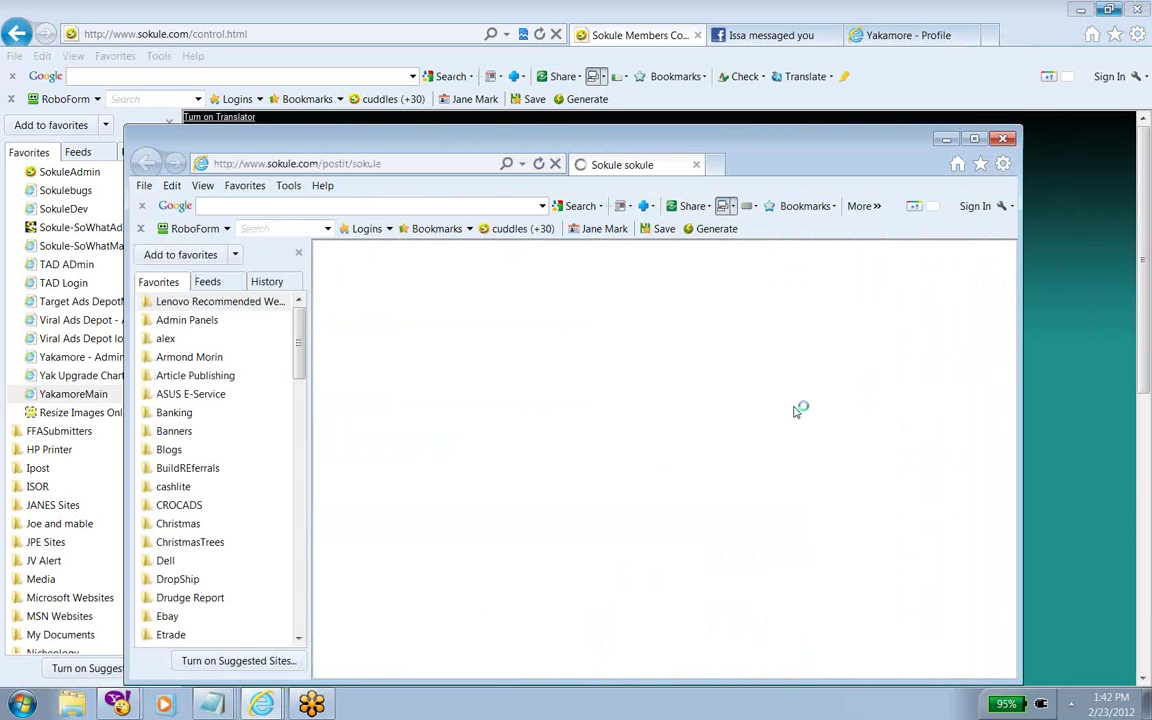
click(975, 141)
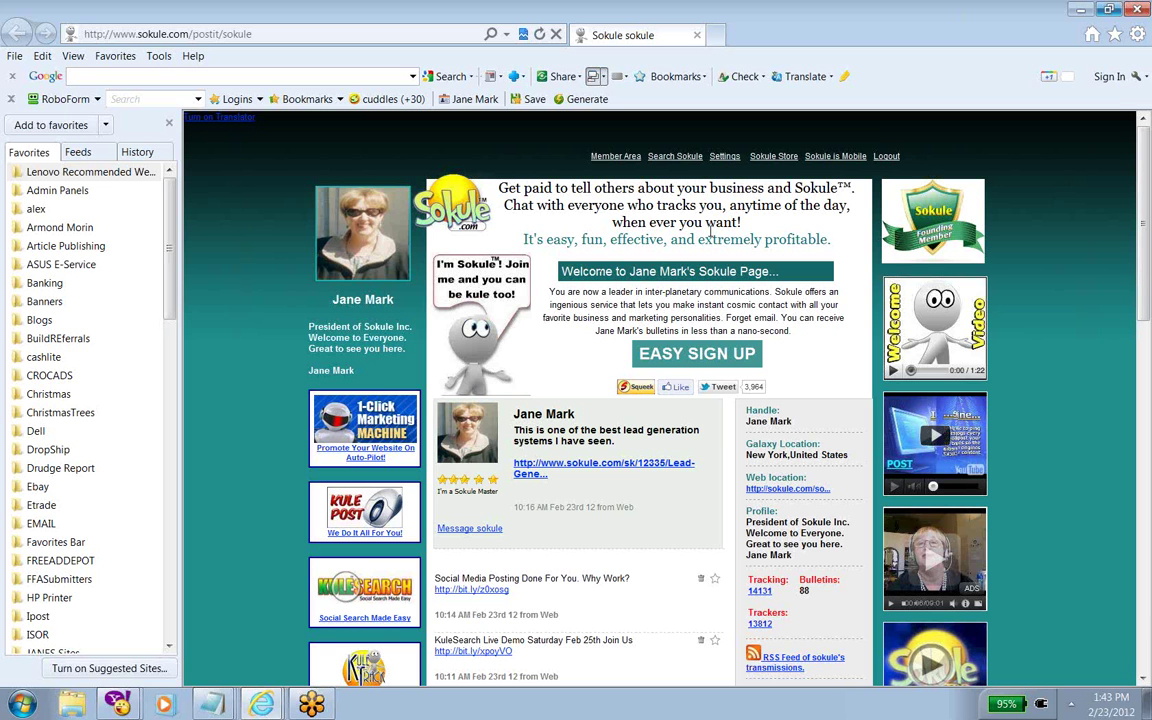
click(623, 162)
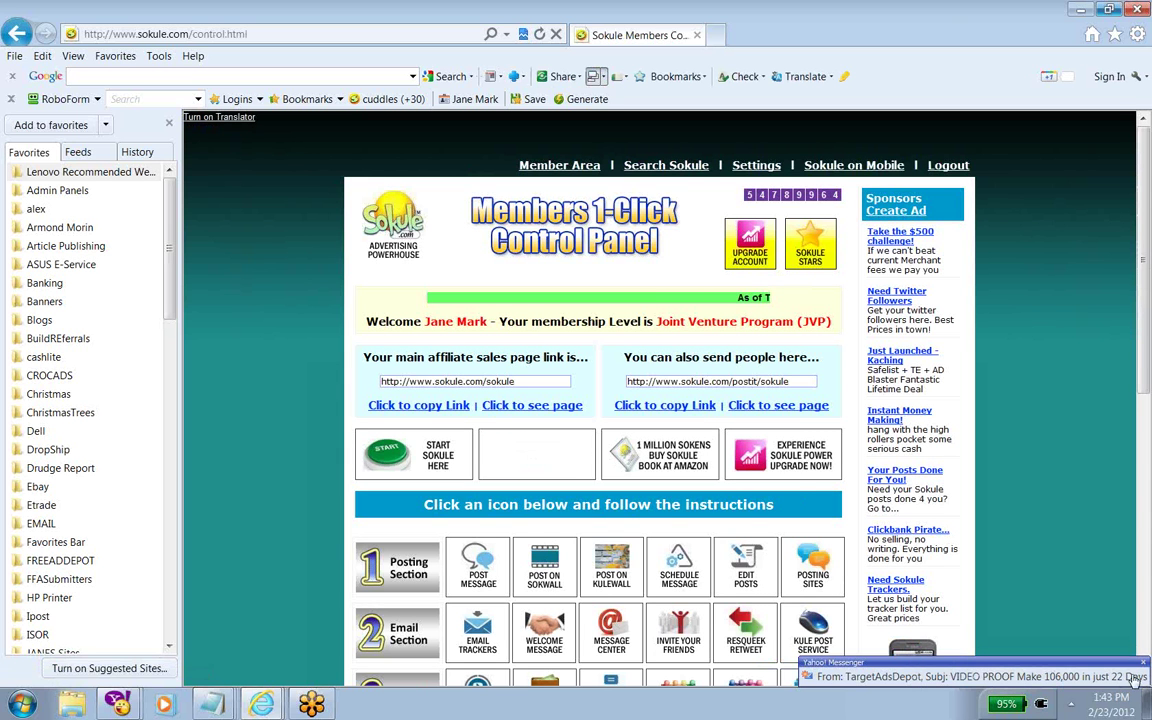
click(1144, 666)
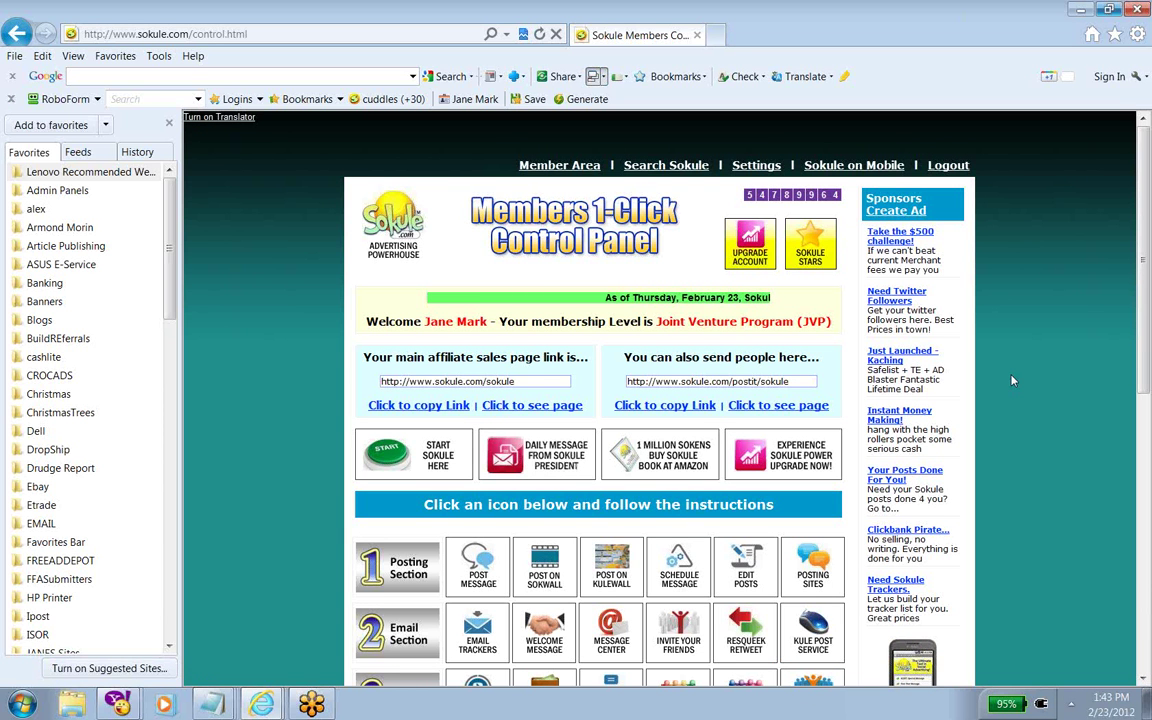
Open Posting Sites in the Posting Section and review the social networking sites and the Targeted Sites
click(1141, 681)
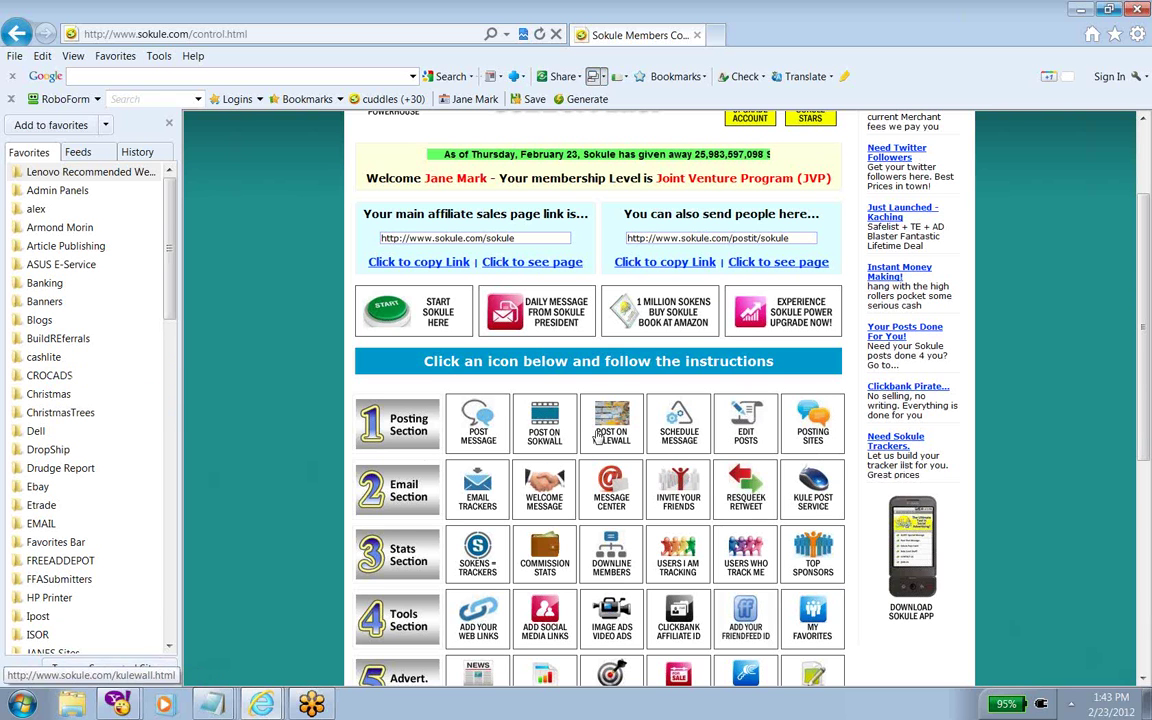
click(815, 443)
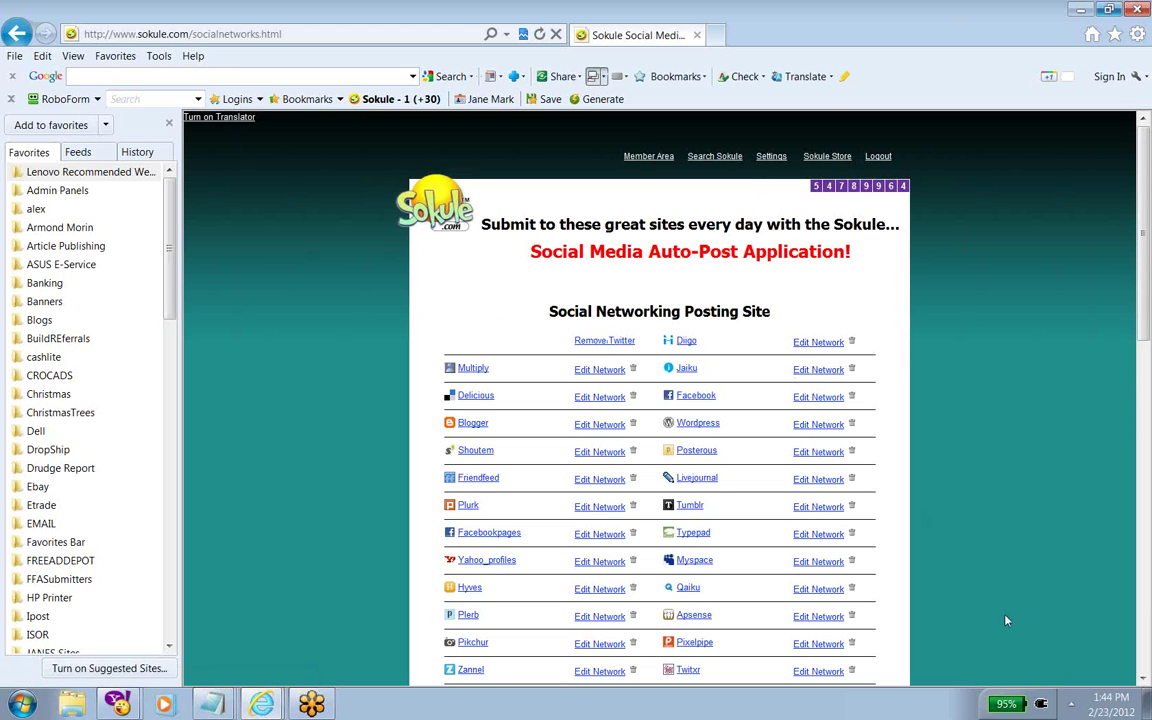
click(1145, 682)
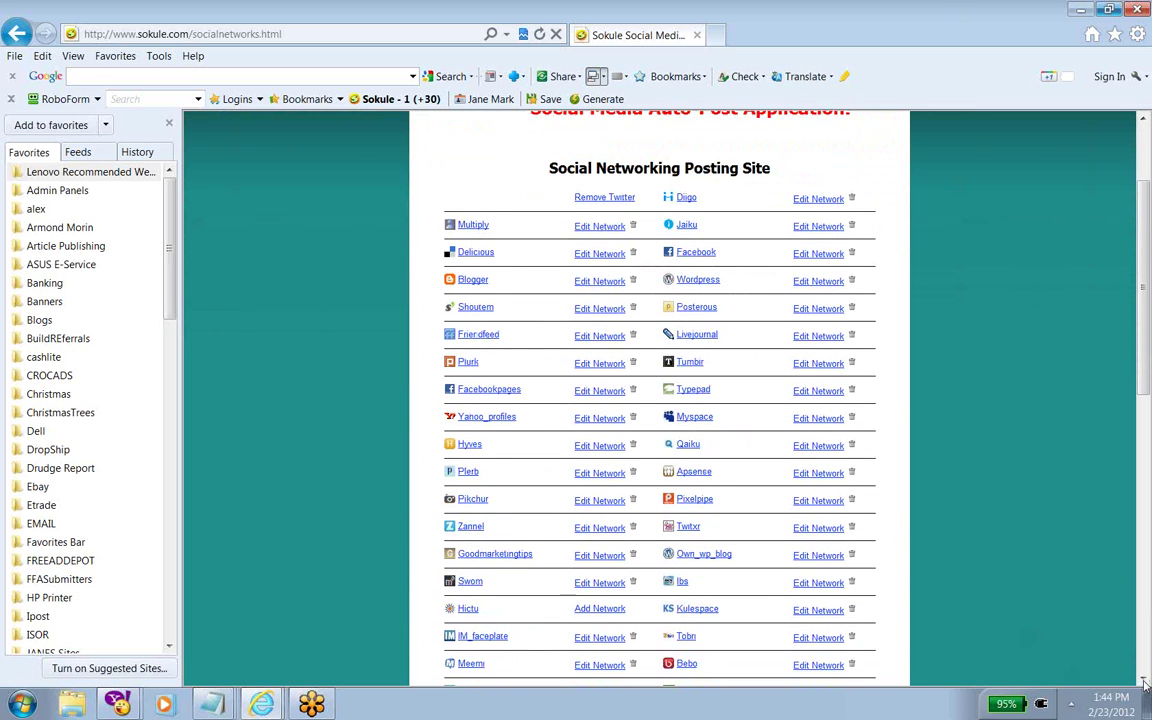
click(1145, 682)
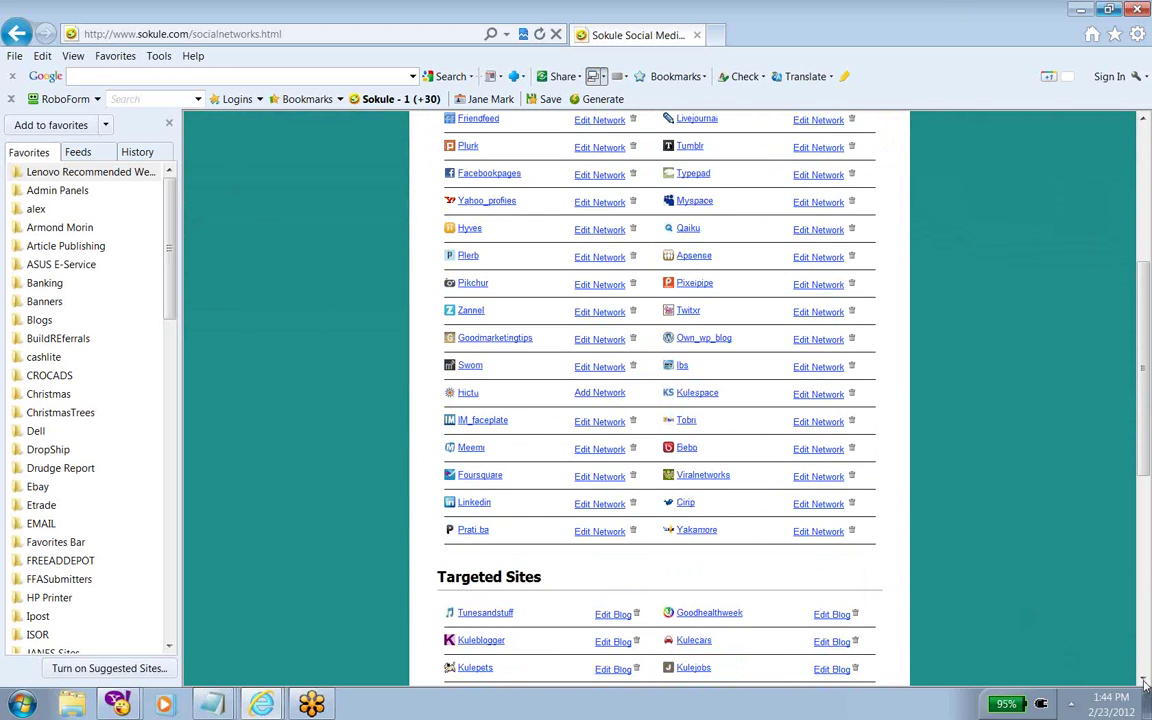
click(1145, 682)
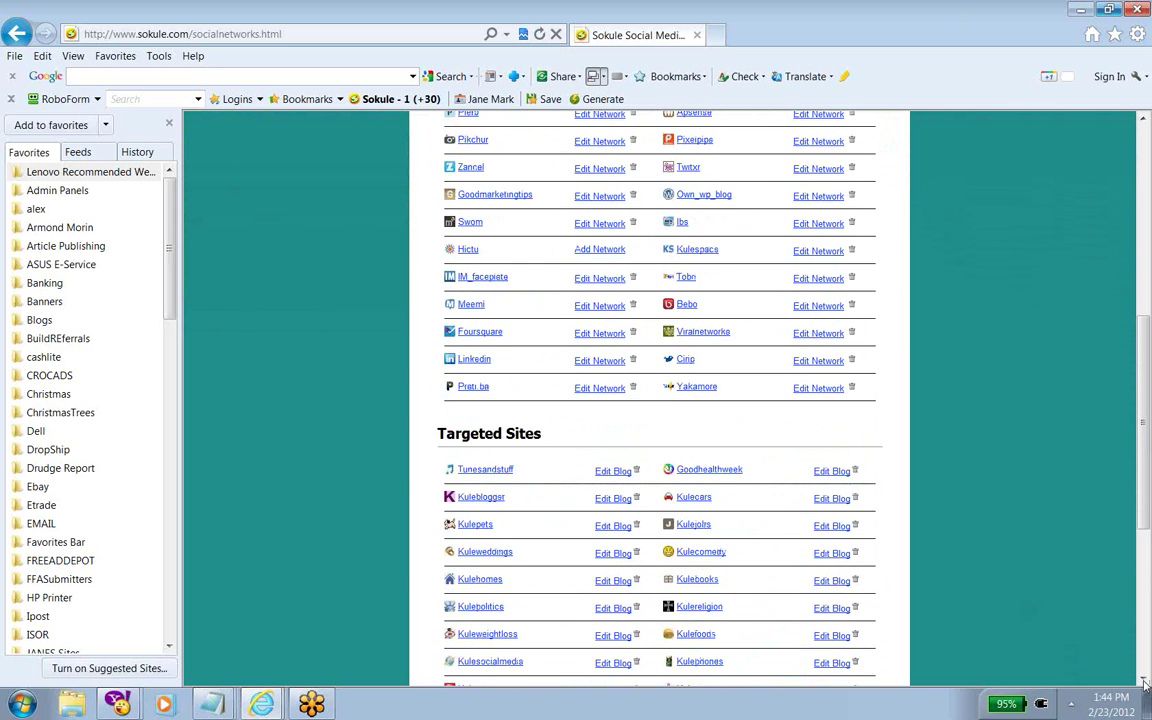
click(1145, 682)
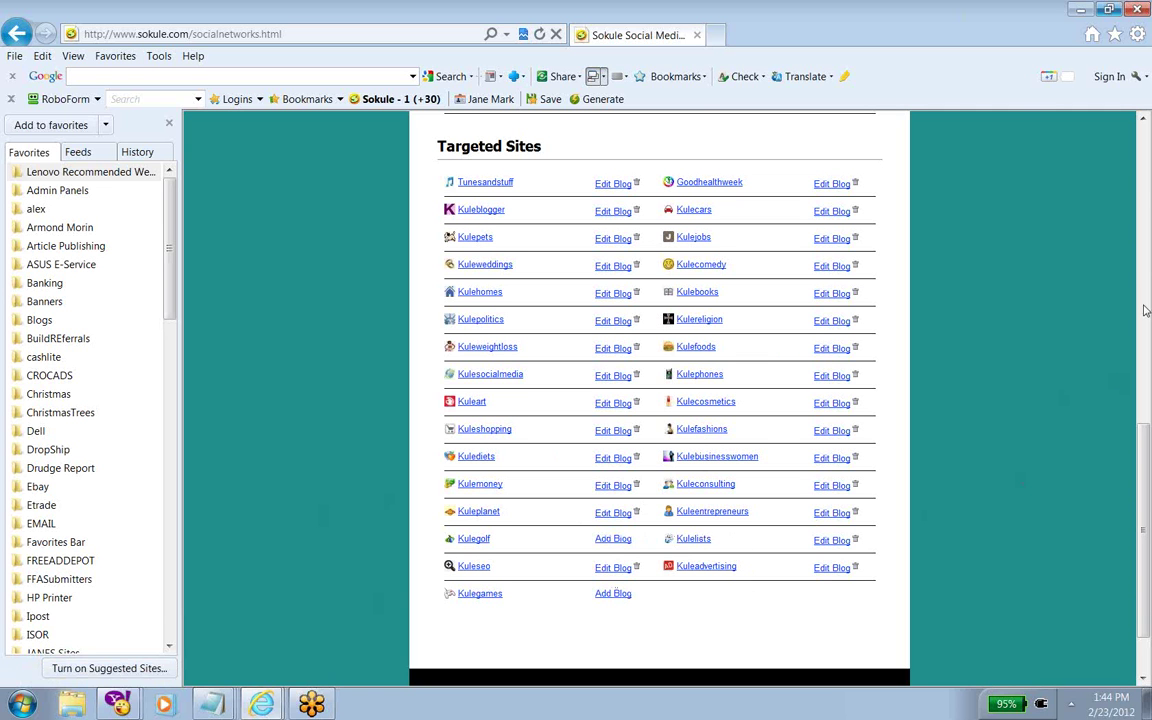
click(1146, 181)
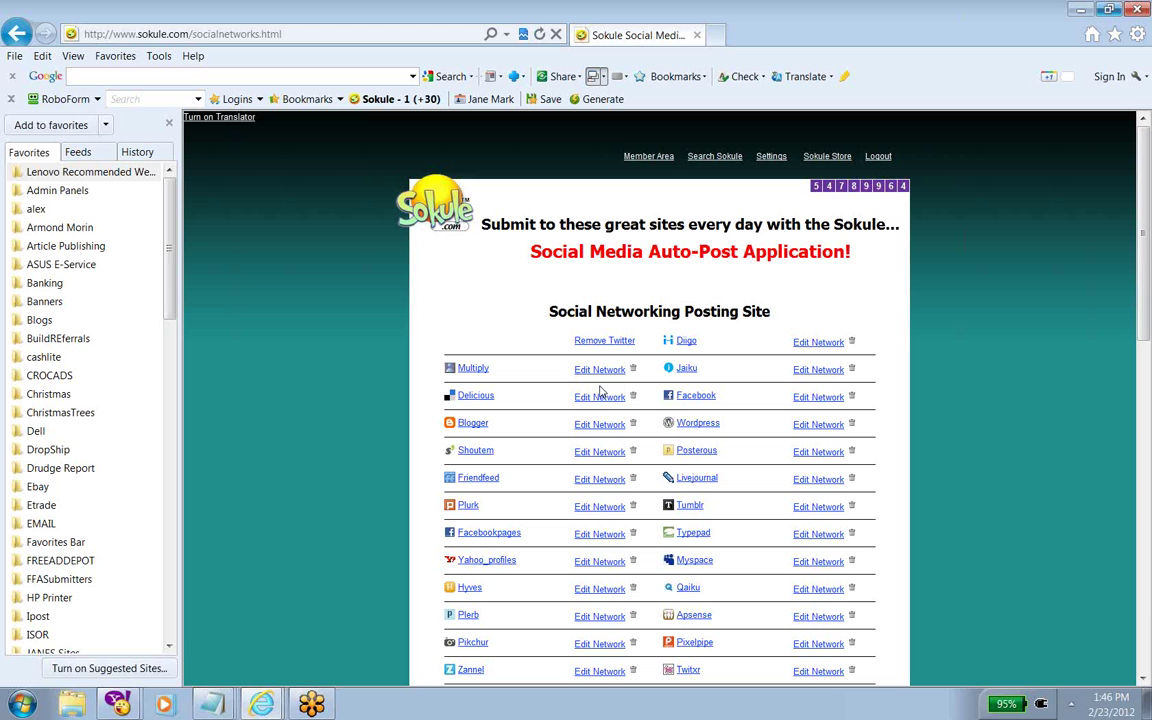
click(1145, 679)
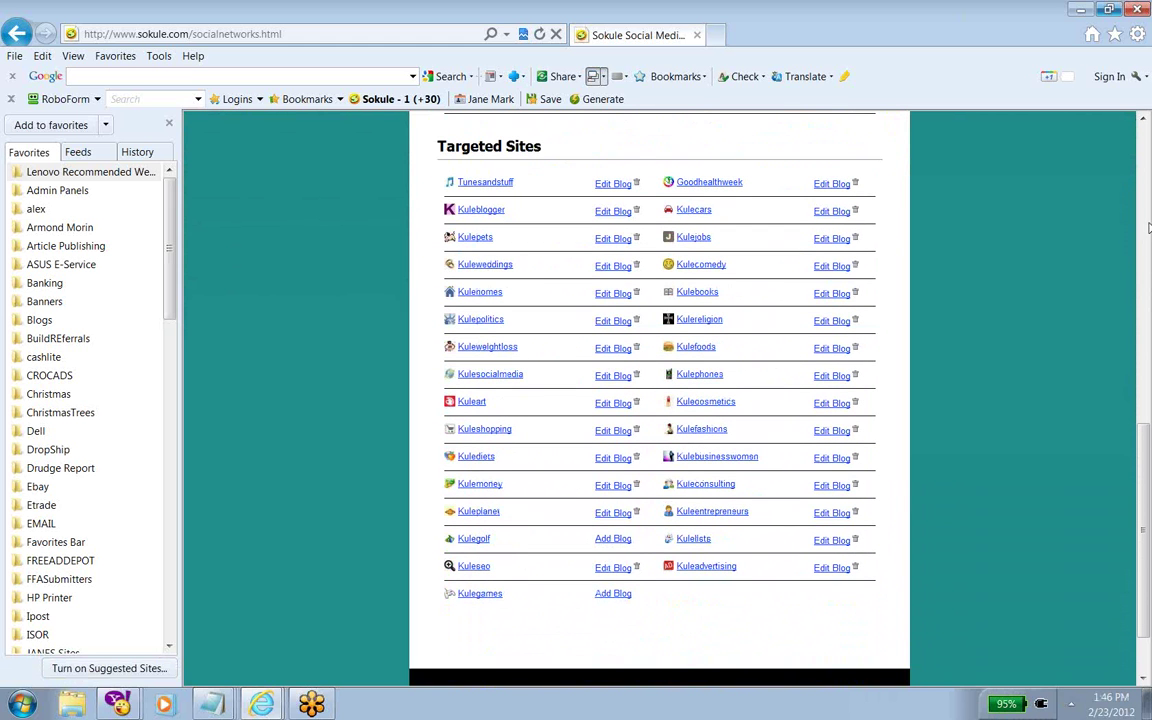
click(1141, 155)
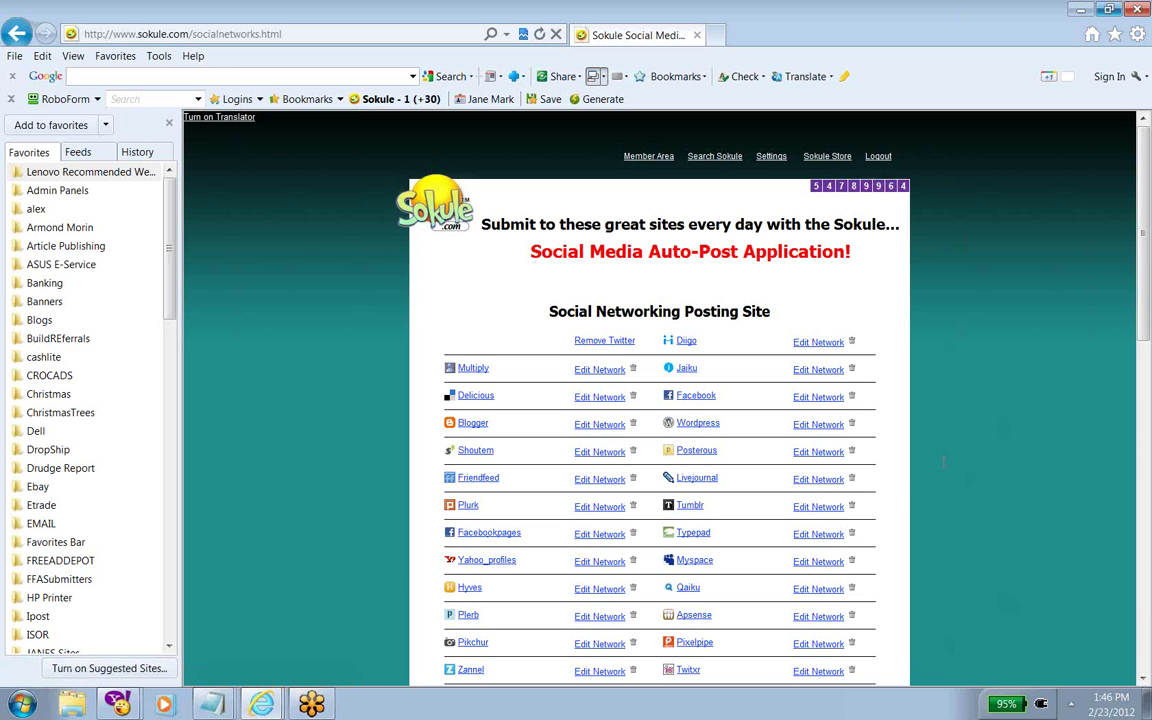
From the member area, open Profiles Done 4 You in the Partner Section and read through the Posting Sites Setup offer
click(660, 158)
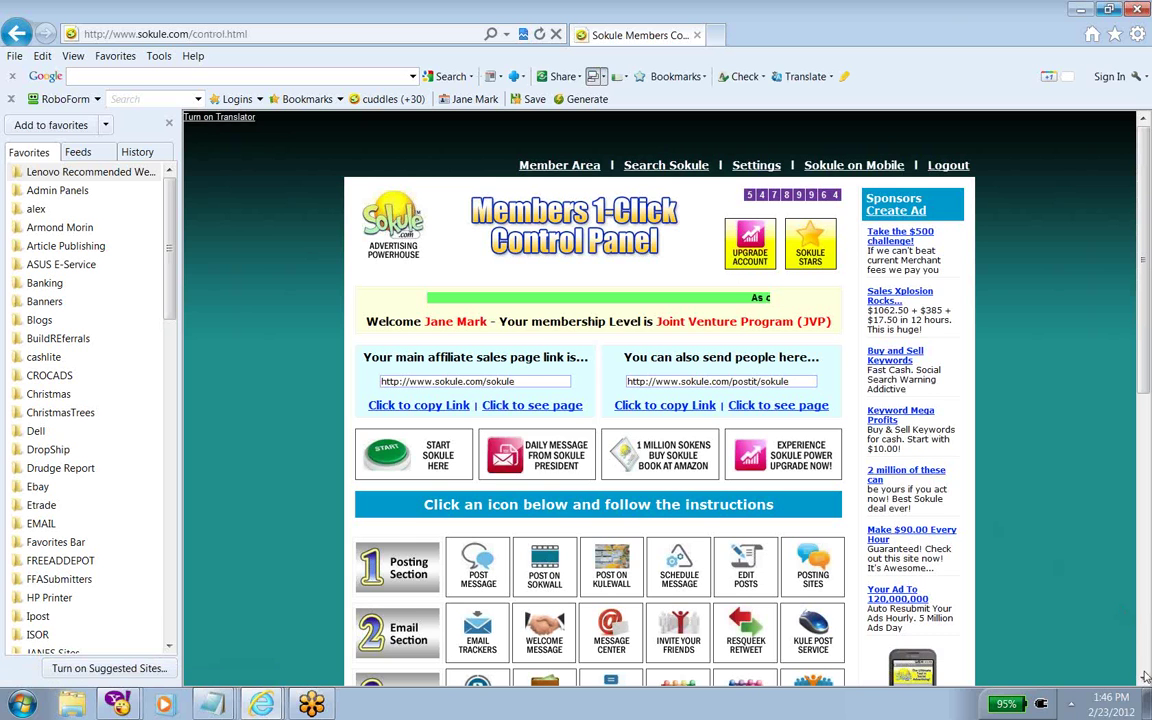
scroll(1145, 677, down, 7)
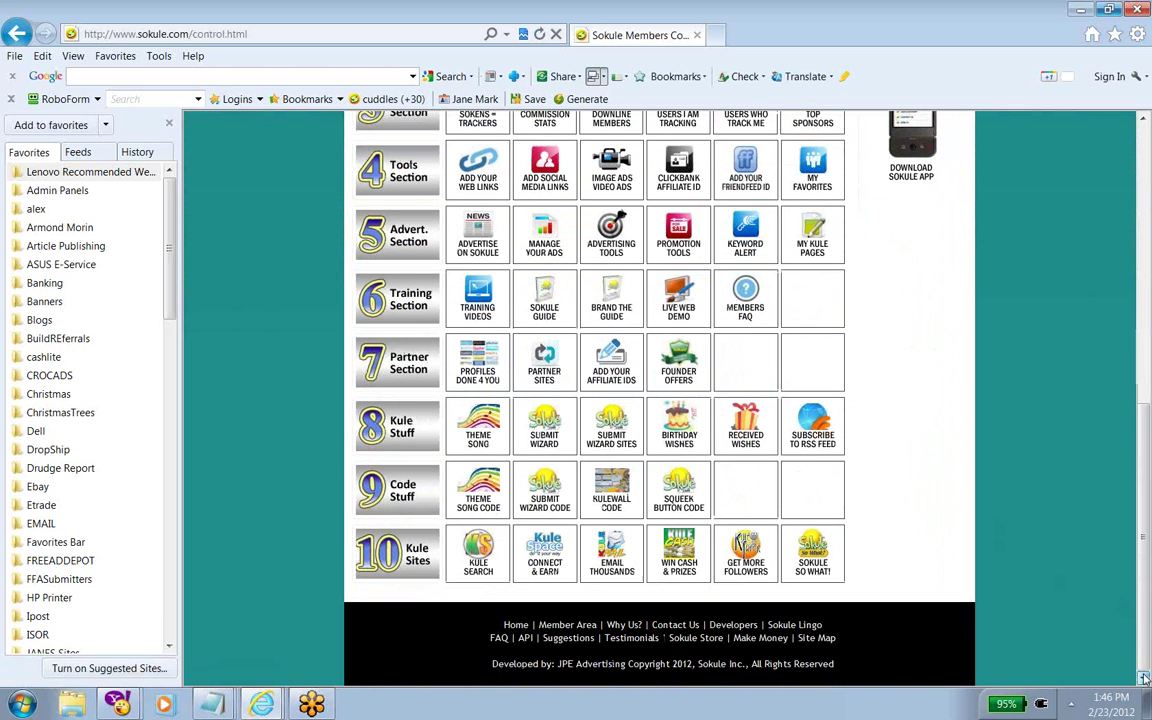
mouse_move(418, 375)
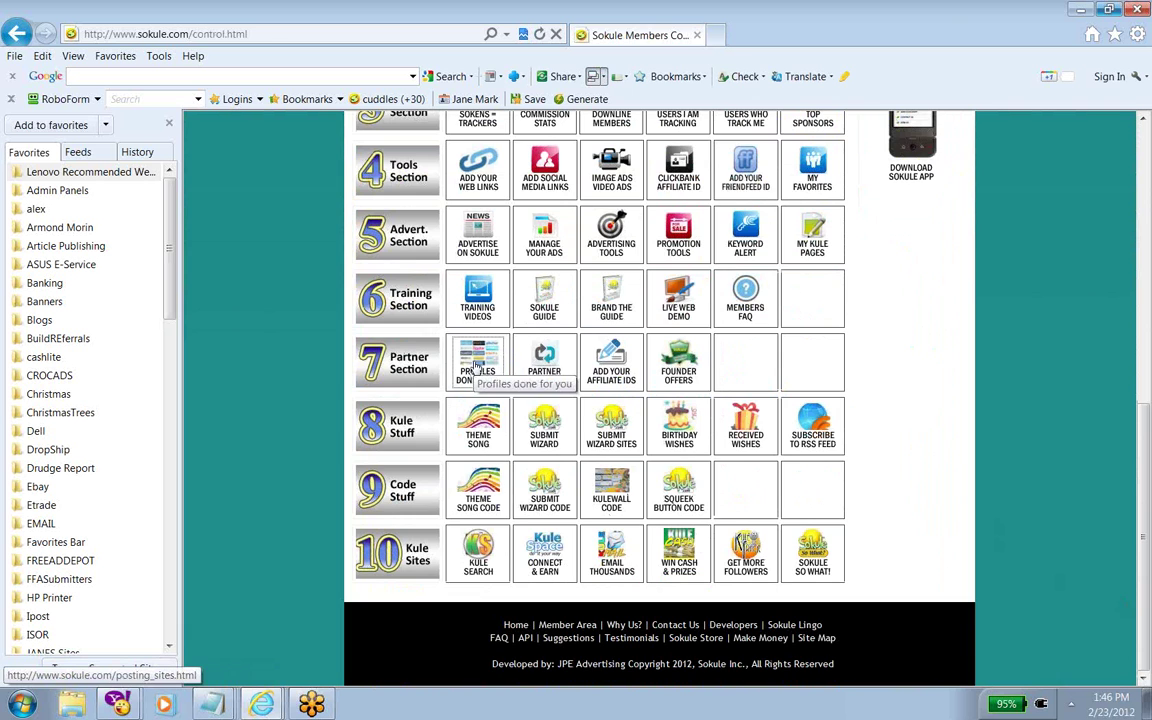
click(477, 367)
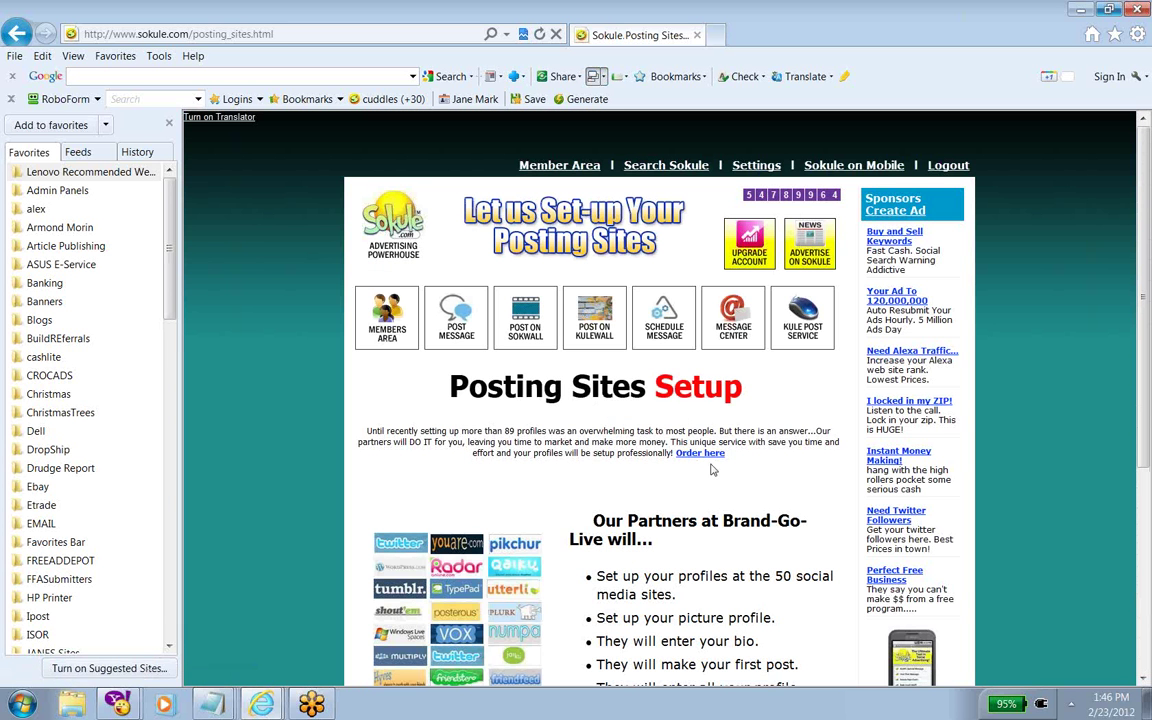
click(1145, 680)
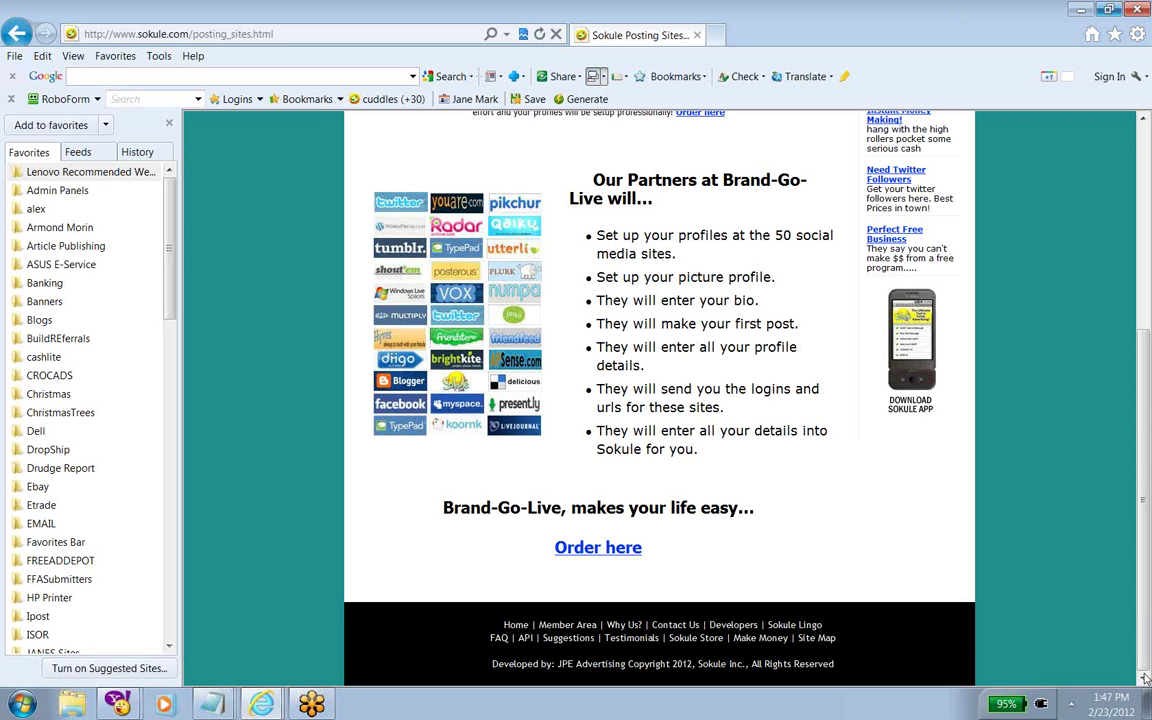
click(1141, 162)
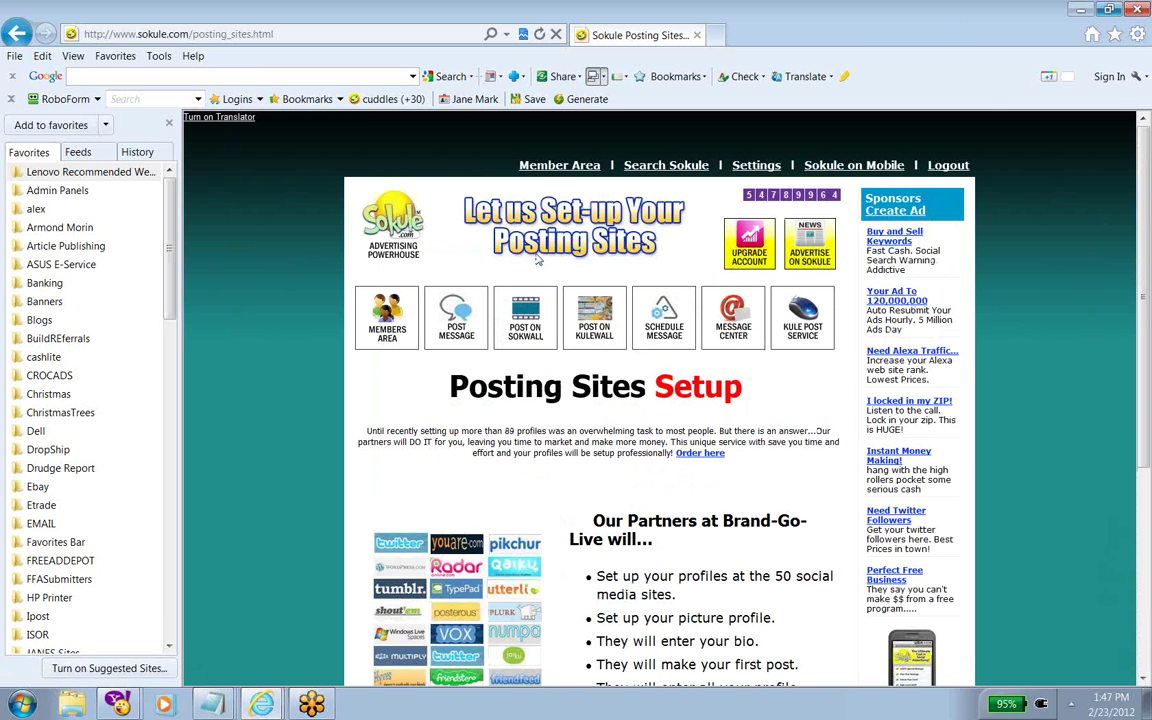
Go back to the member area and look over the Posting Sites list again, including its targeted blogs
click(545, 166)
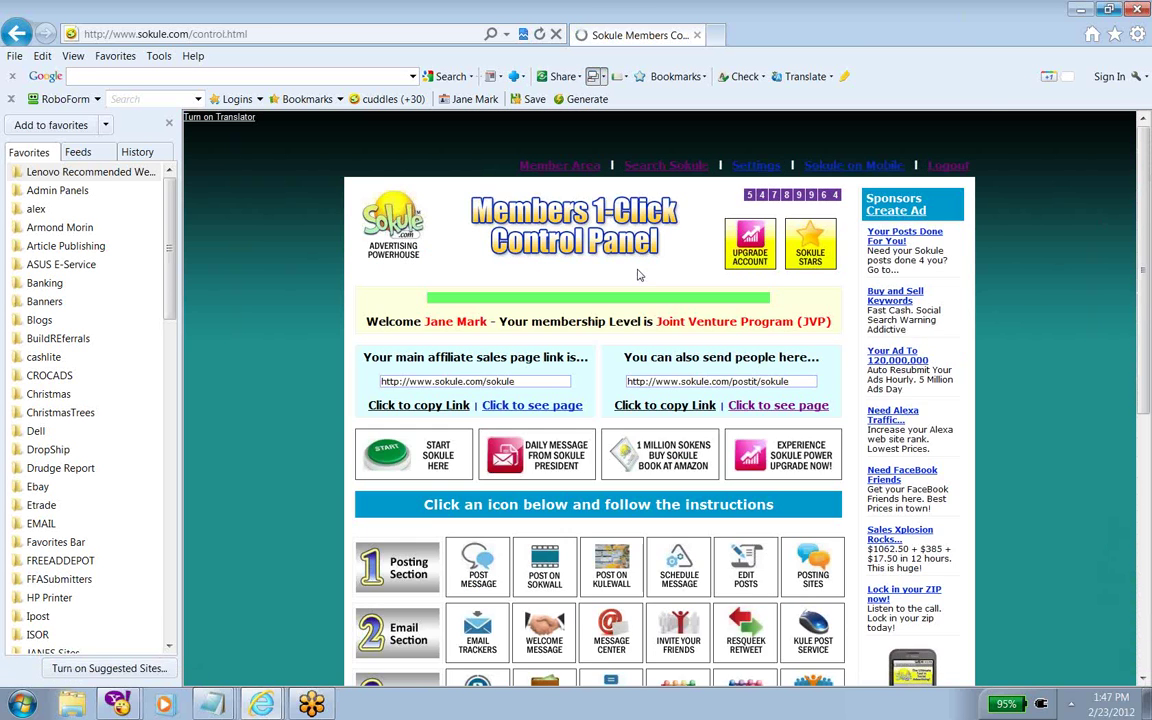
click(1143, 680)
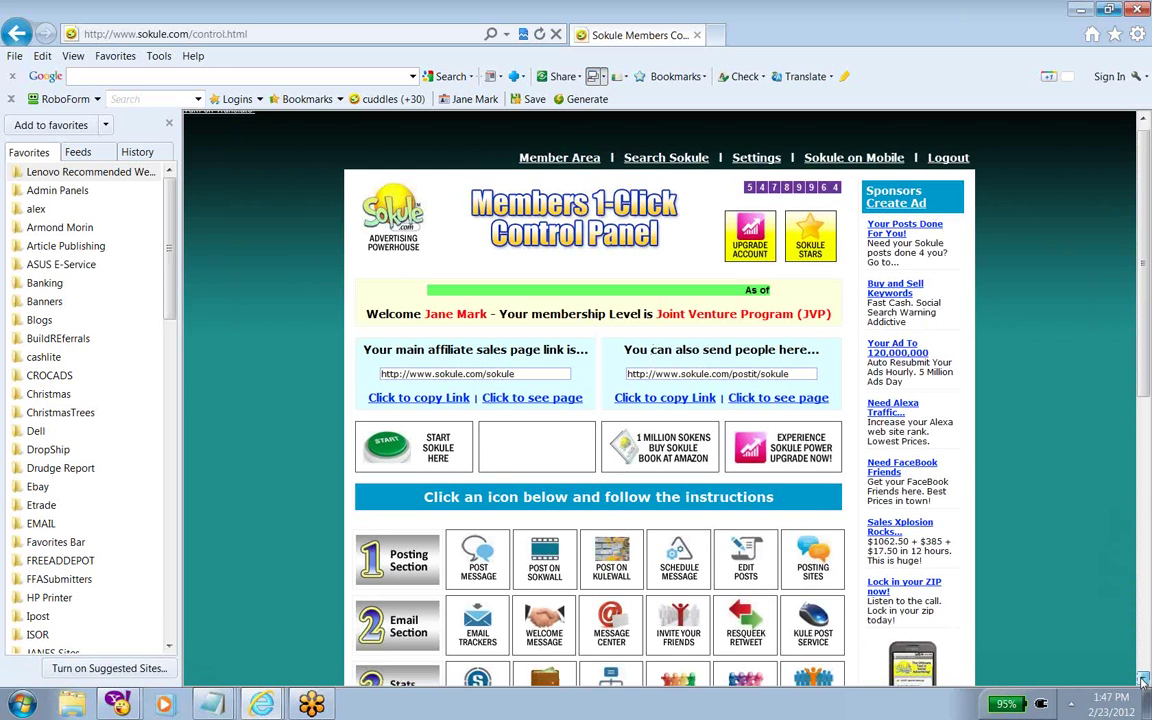
click(1143, 680)
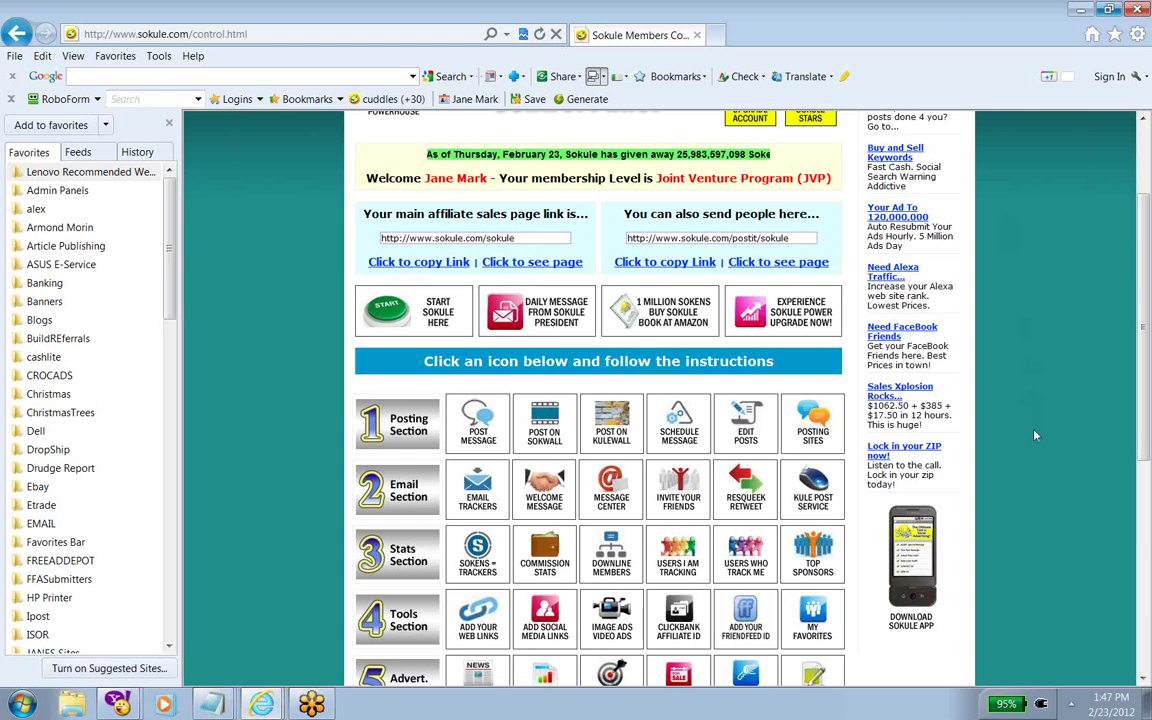
click(801, 413)
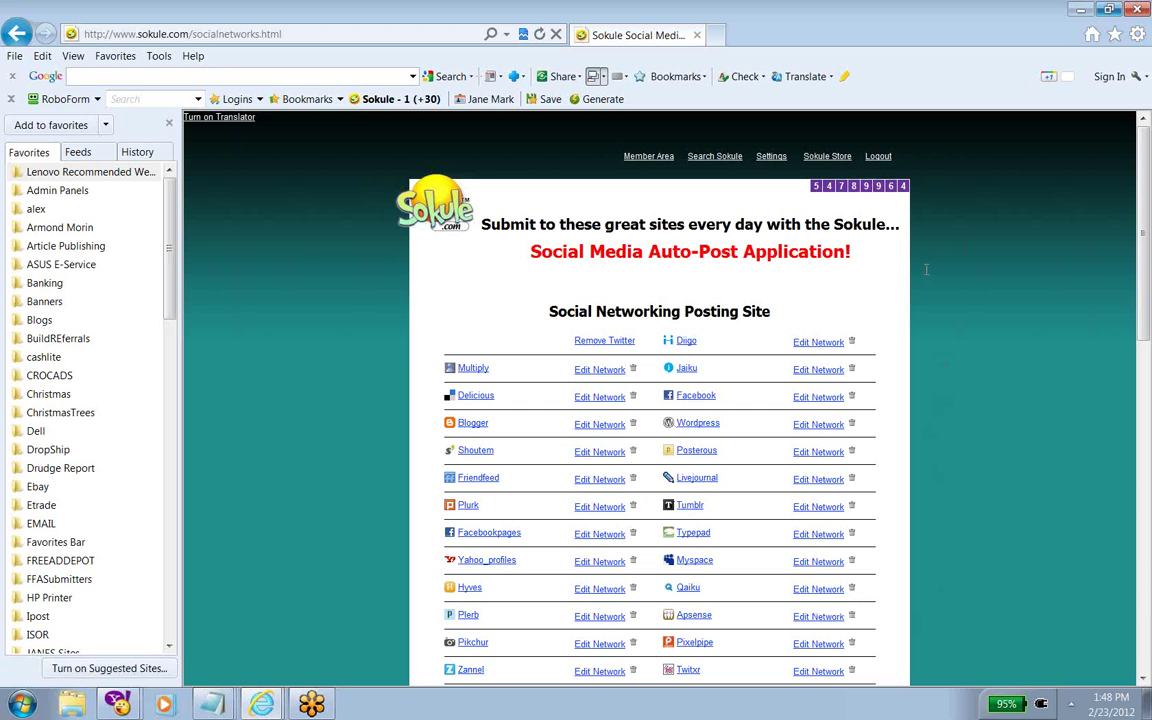
click(1143, 680)
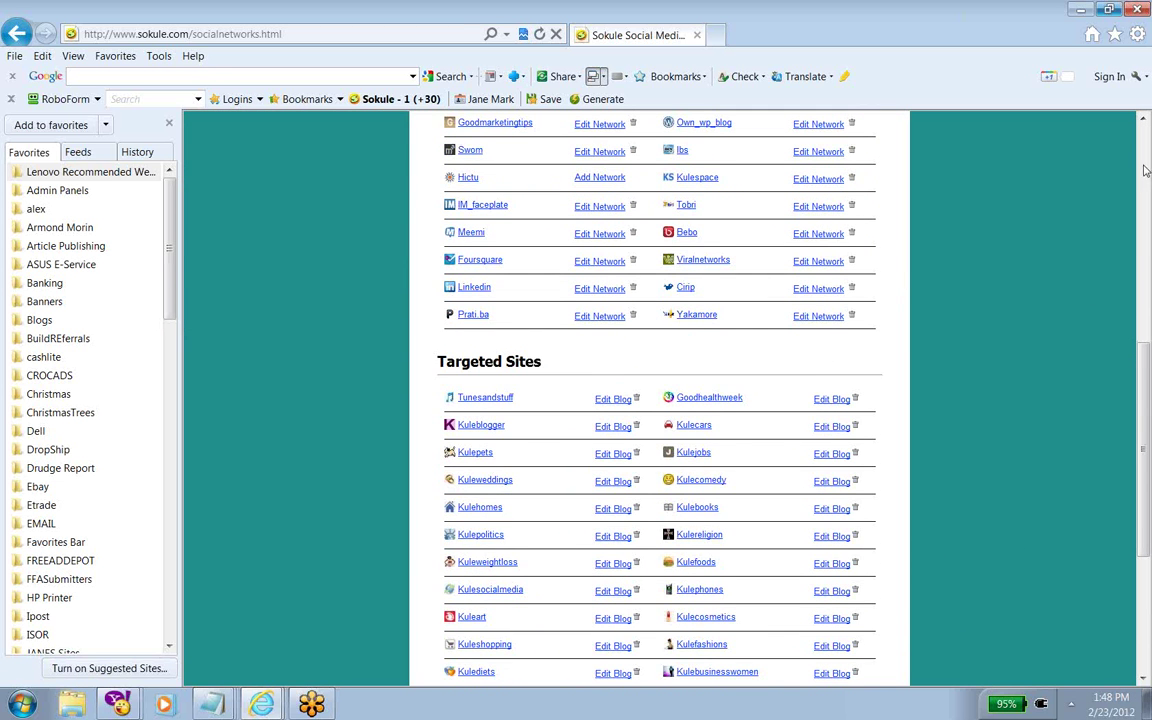
scroll(1119, 162, up, 10)
scroll(1026, 122, up, 2)
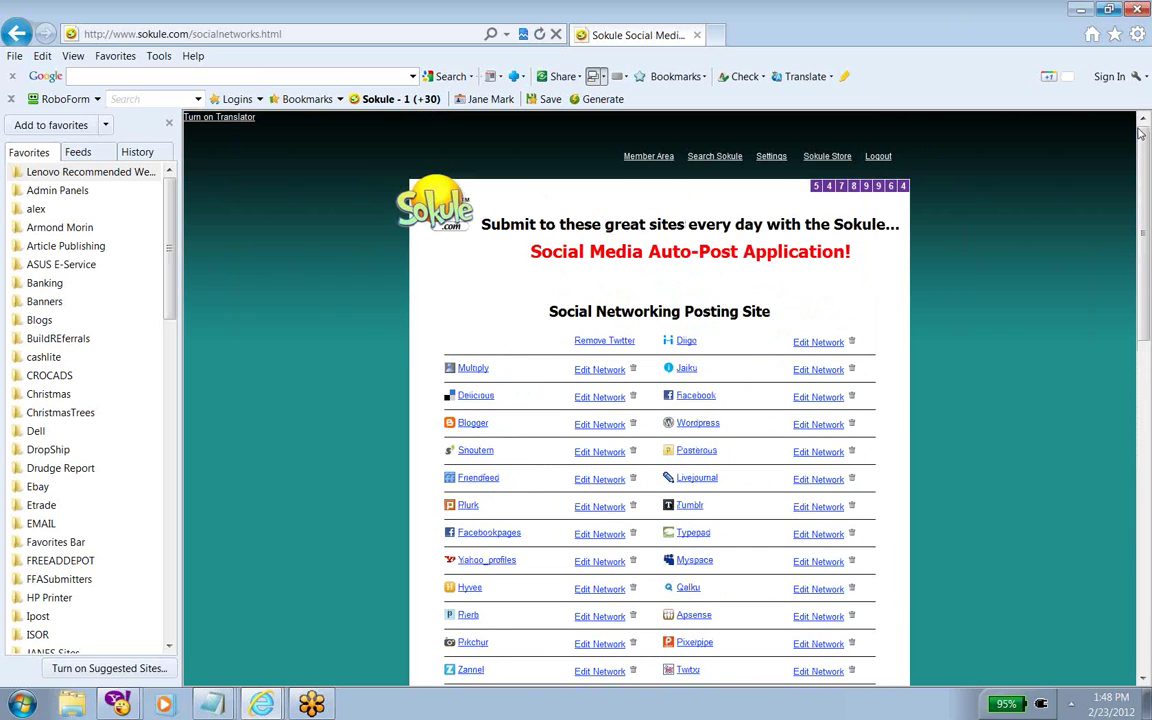
Return to the member area and open Post Message in the Posting Section
click(636, 157)
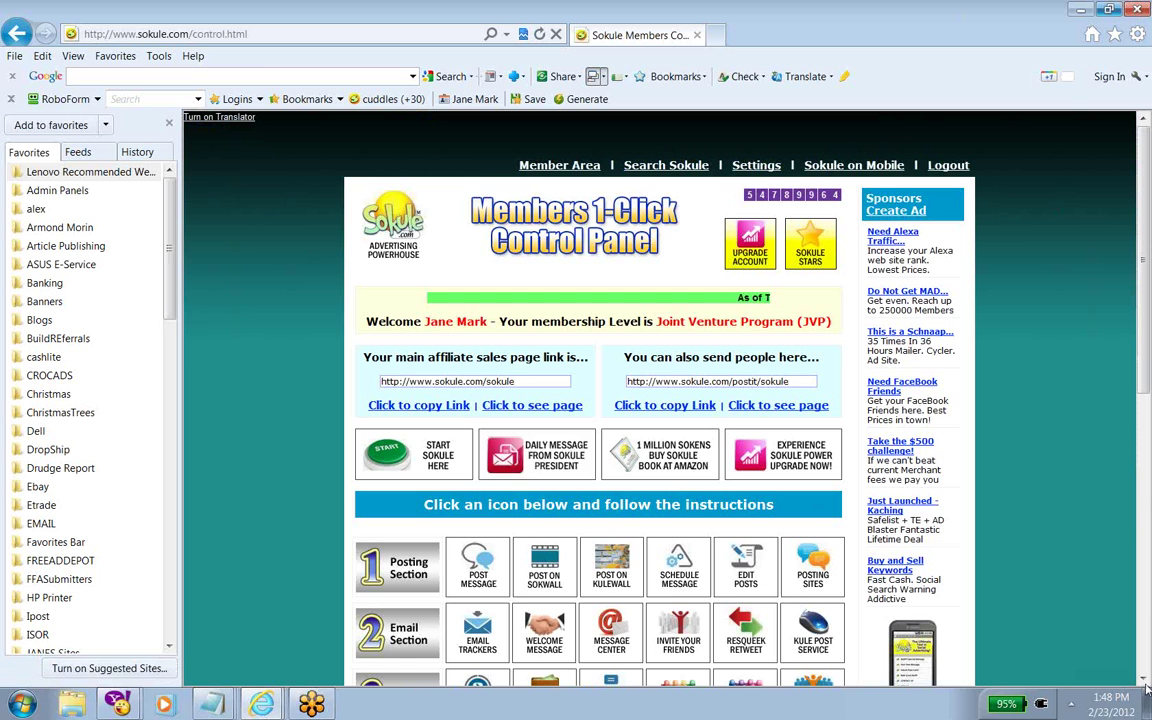
scroll(1146, 684, down, 3)
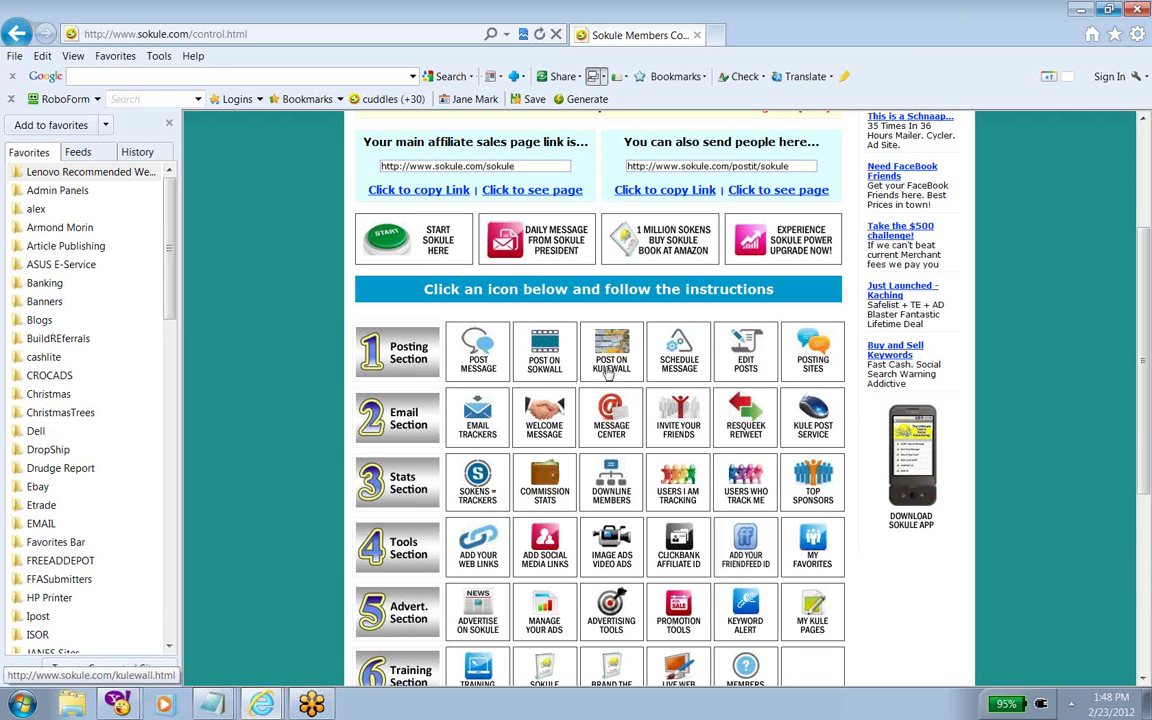
click(471, 344)
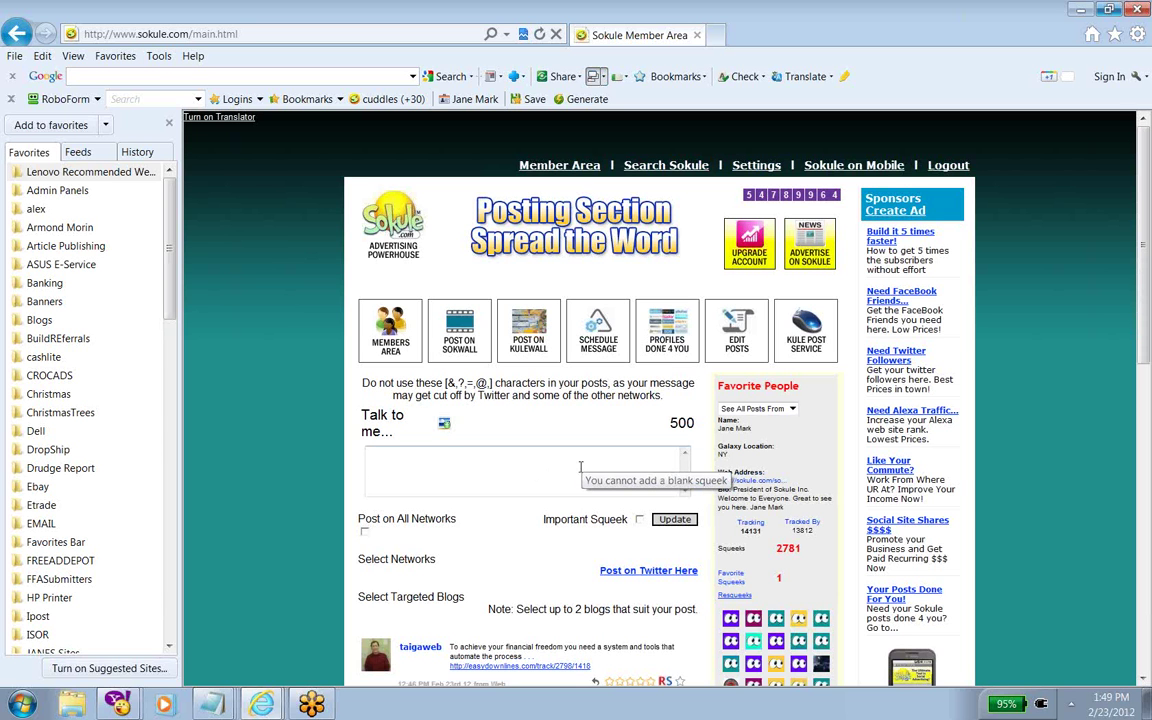
Attach the Sokule logo image to the new message and place the cursor in the empty message field
click(445, 425)
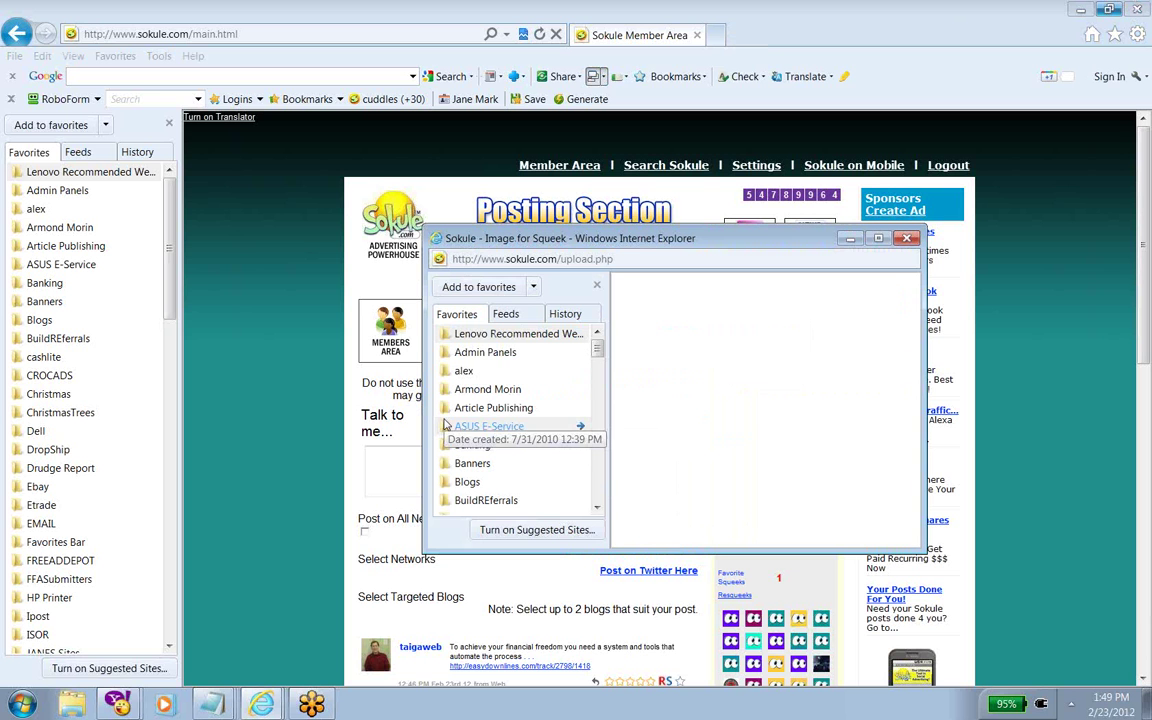
click(645, 388)
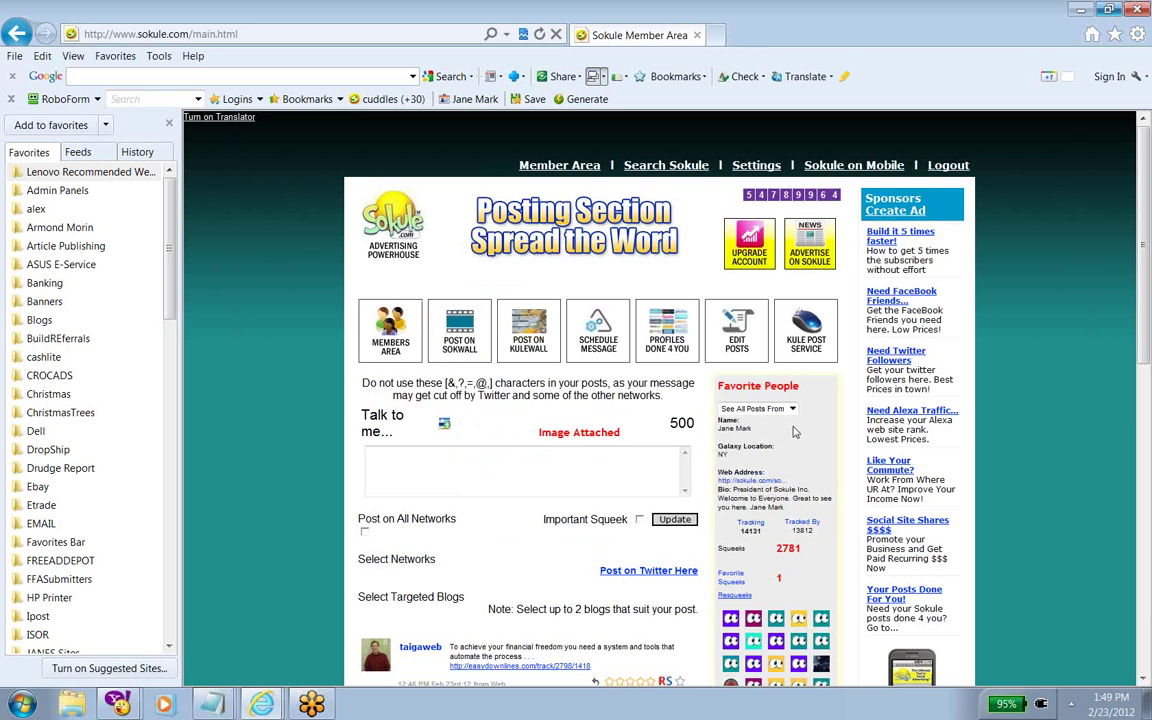
click(475, 454)
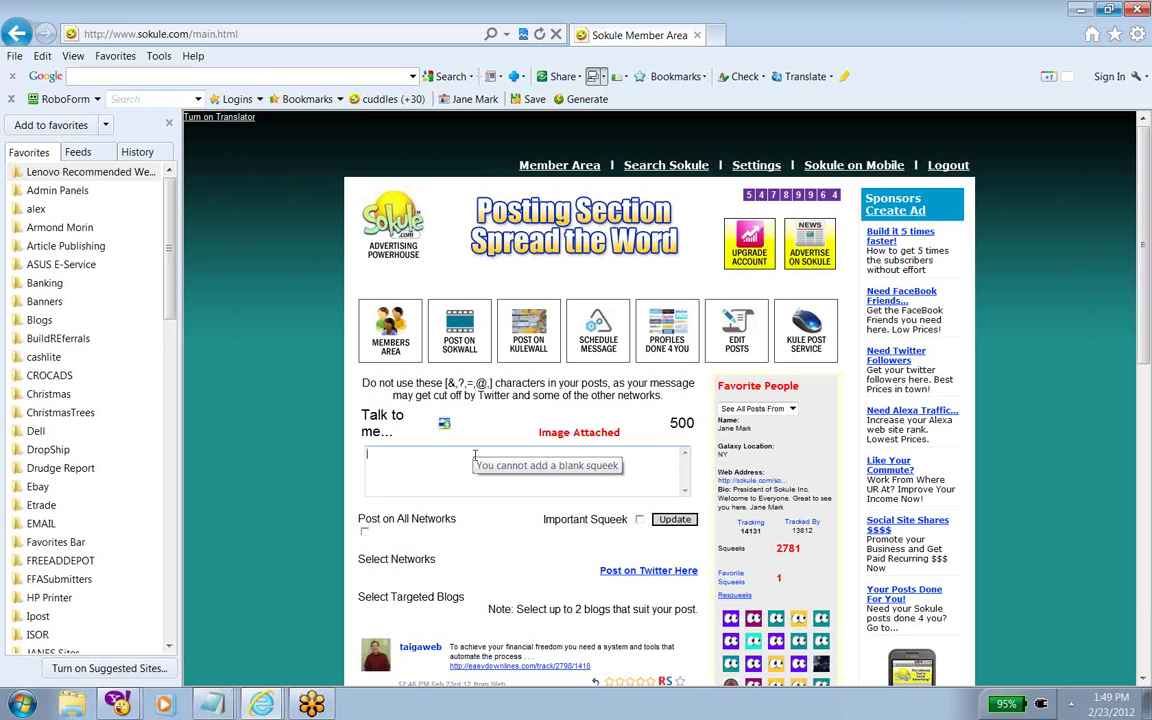
click(222, 700)
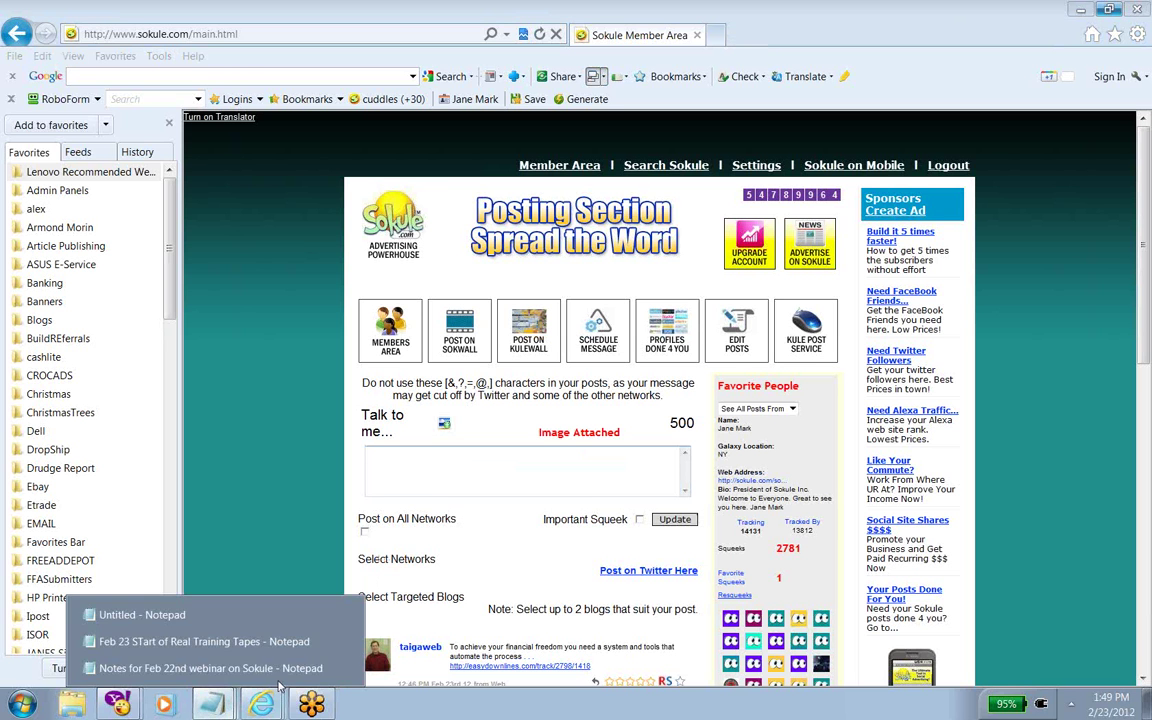
click(180, 562)
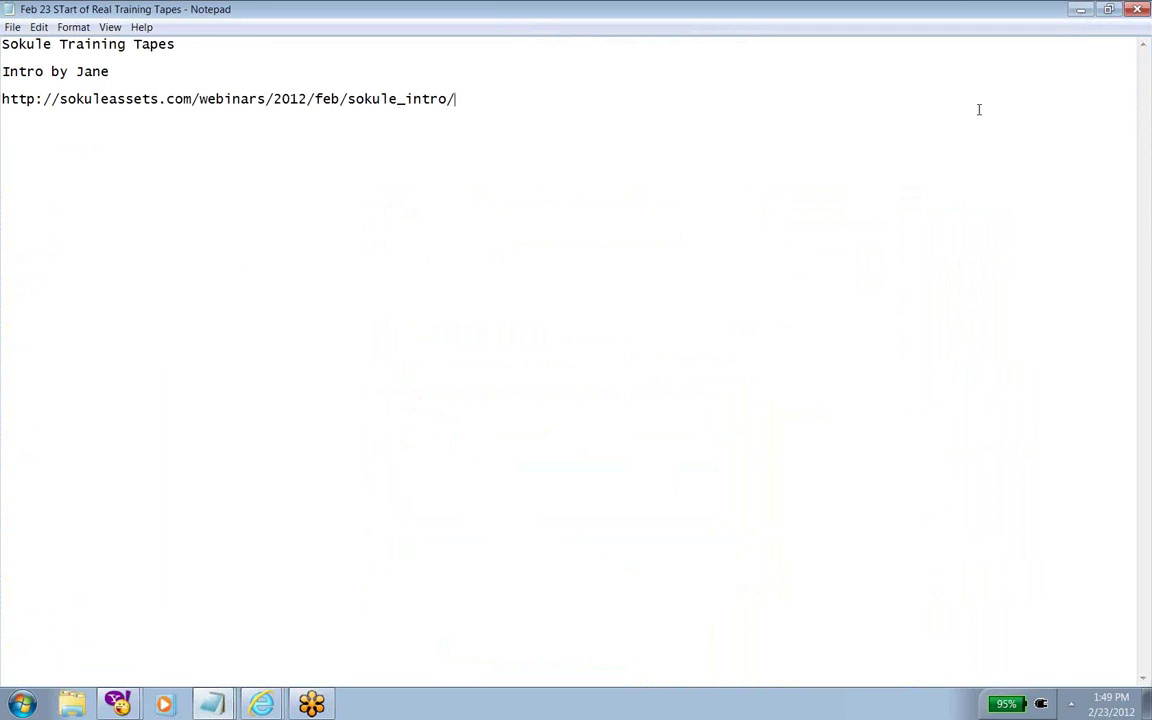
click(1084, 14)
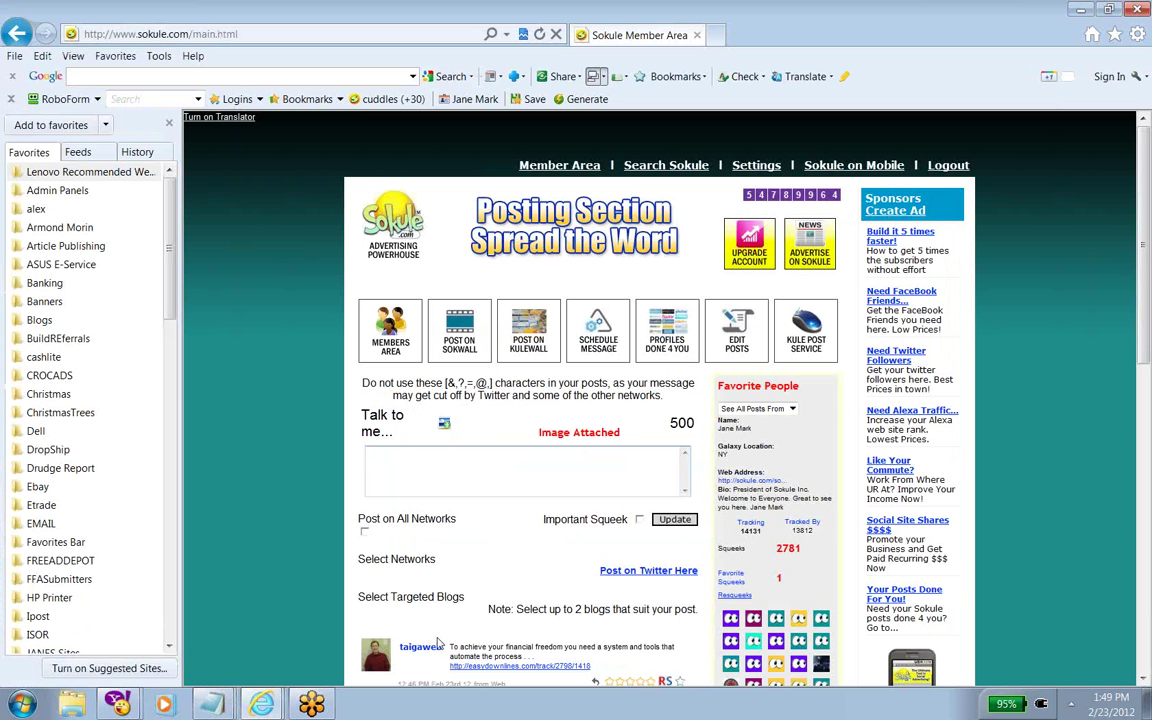
Switch to the Notepad file "Notes for Feb 22nd webinar on Sokule" and copy the Short Post for Message Box text including its link
click(203, 706)
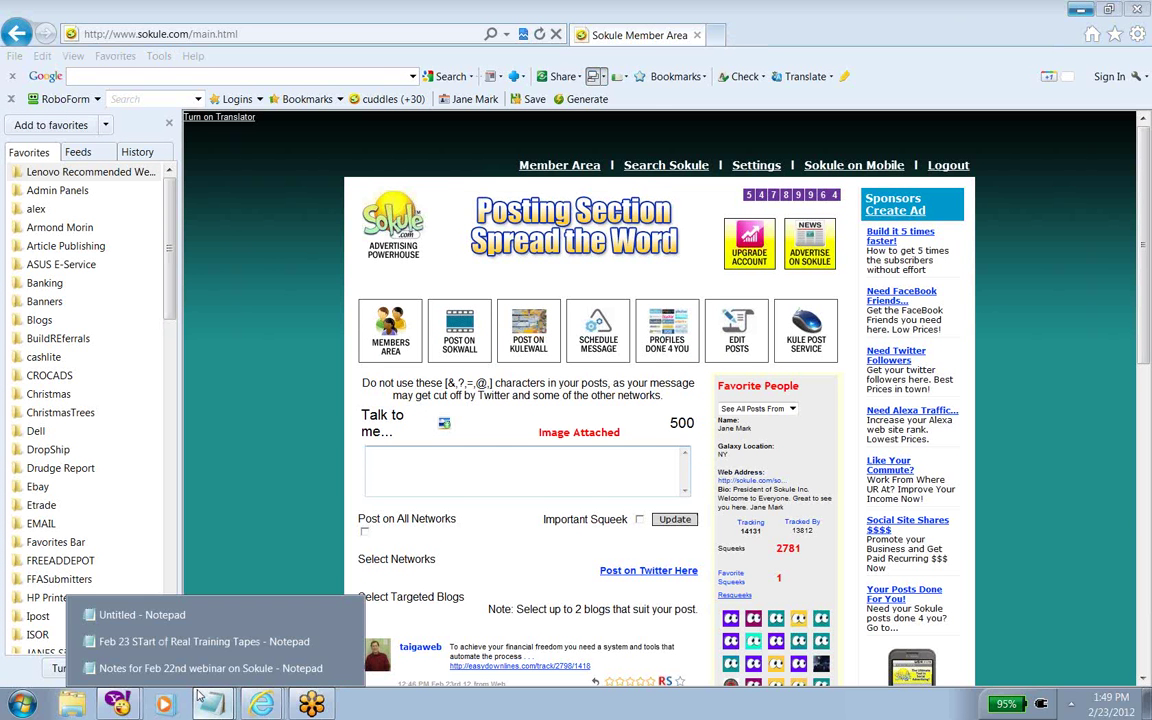
click(200, 668)
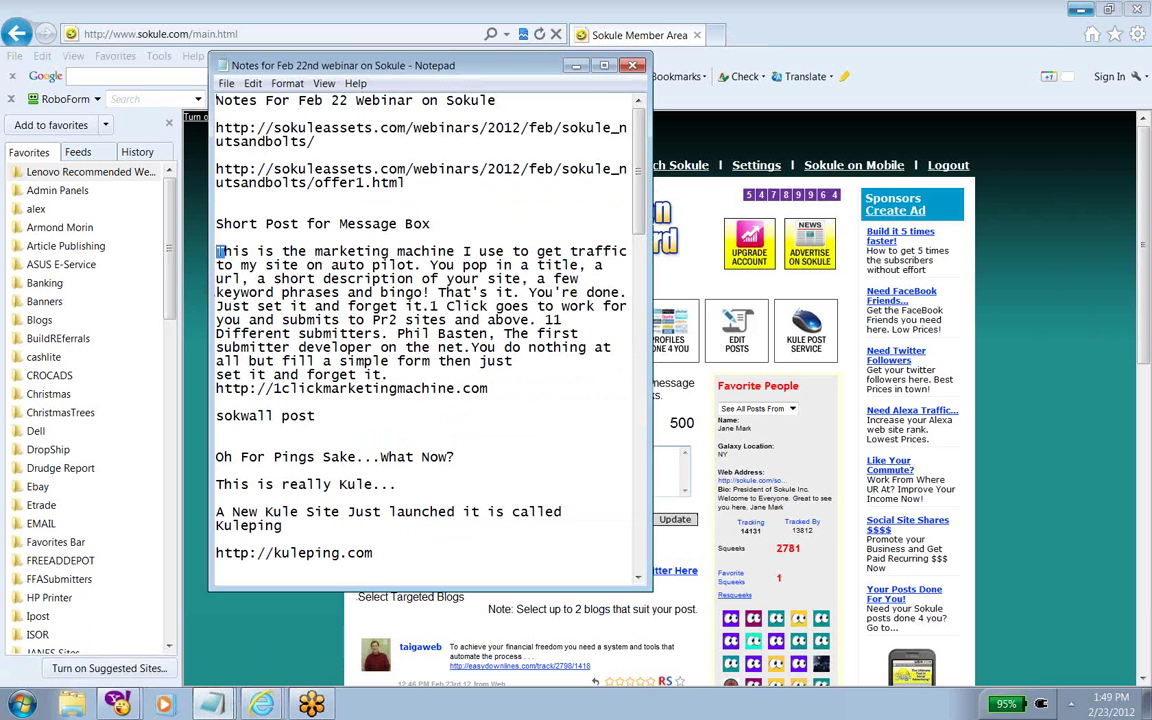
drag(224, 250, 489, 388)
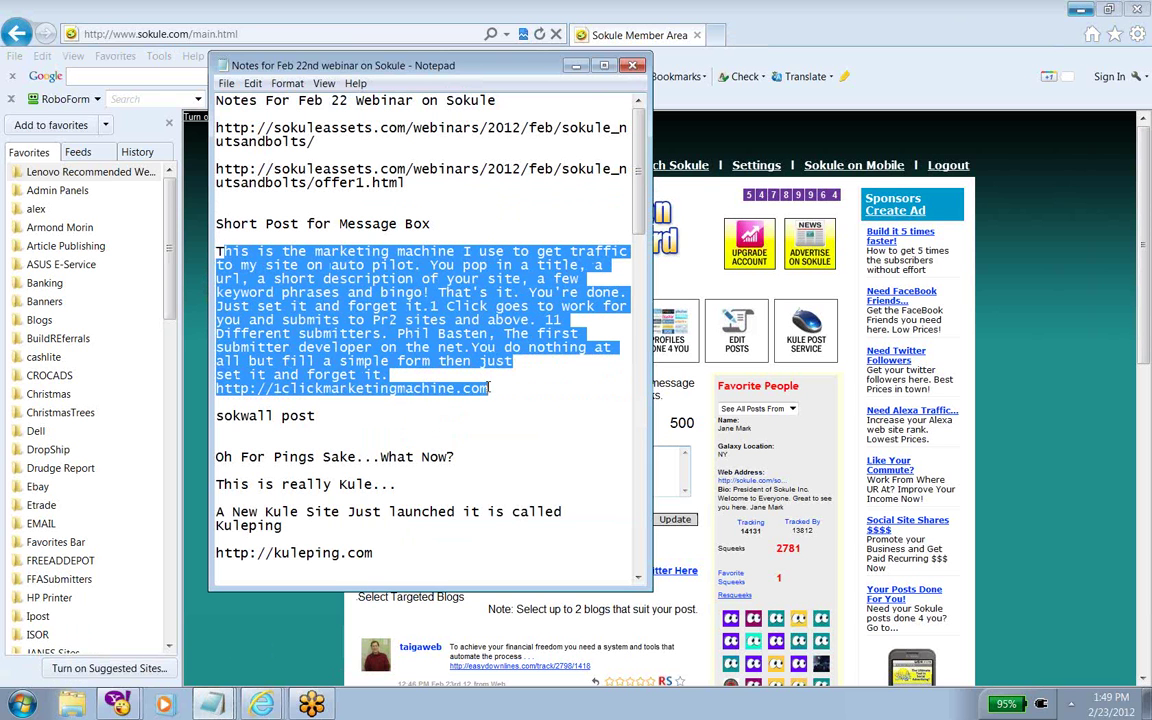
click(482, 218)
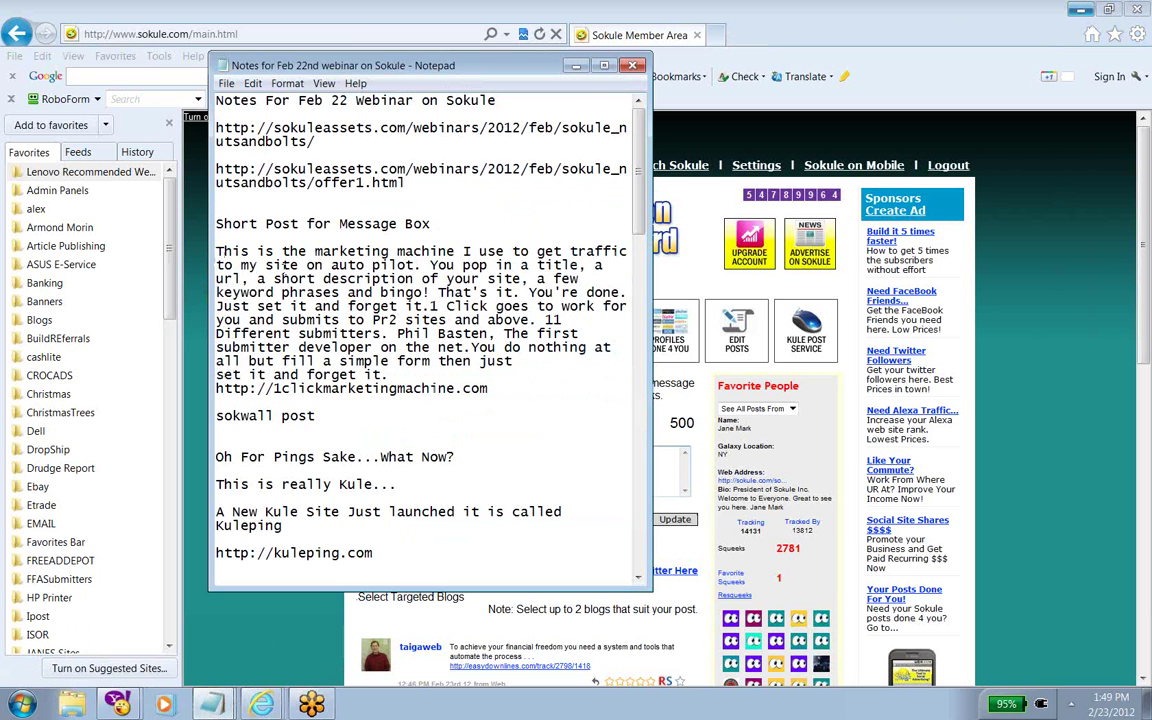
click(218, 252)
drag(218, 252, 504, 386)
key(ctrl+c)
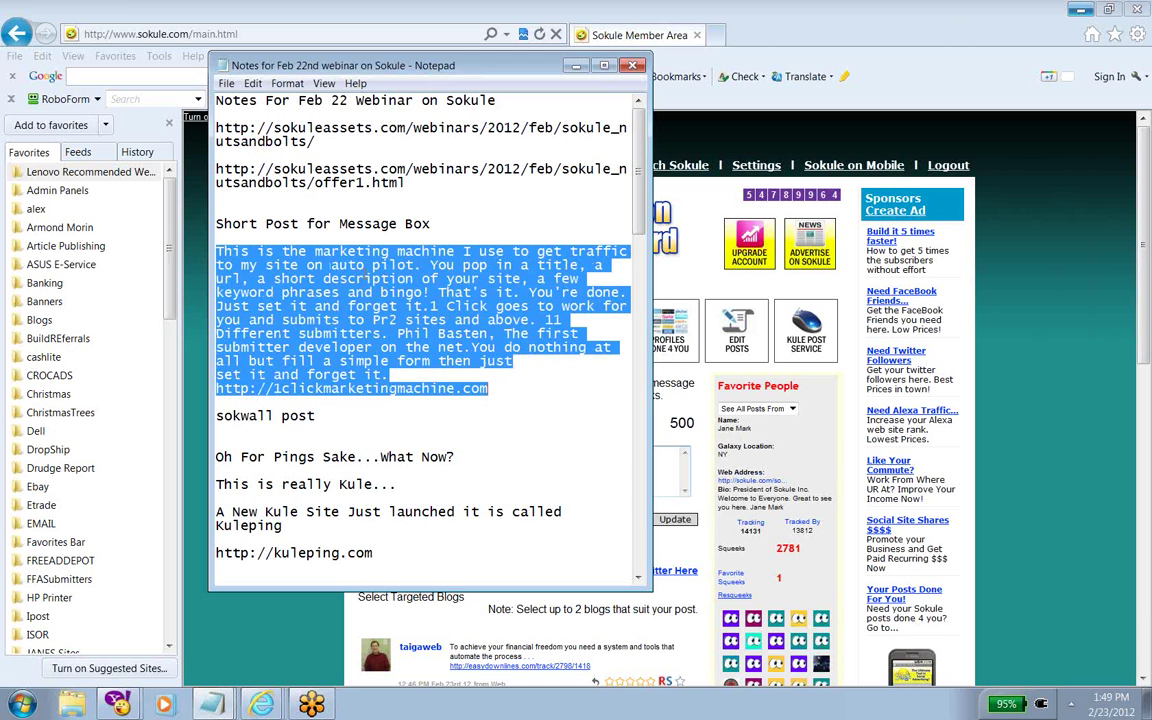
right_click(338, 252)
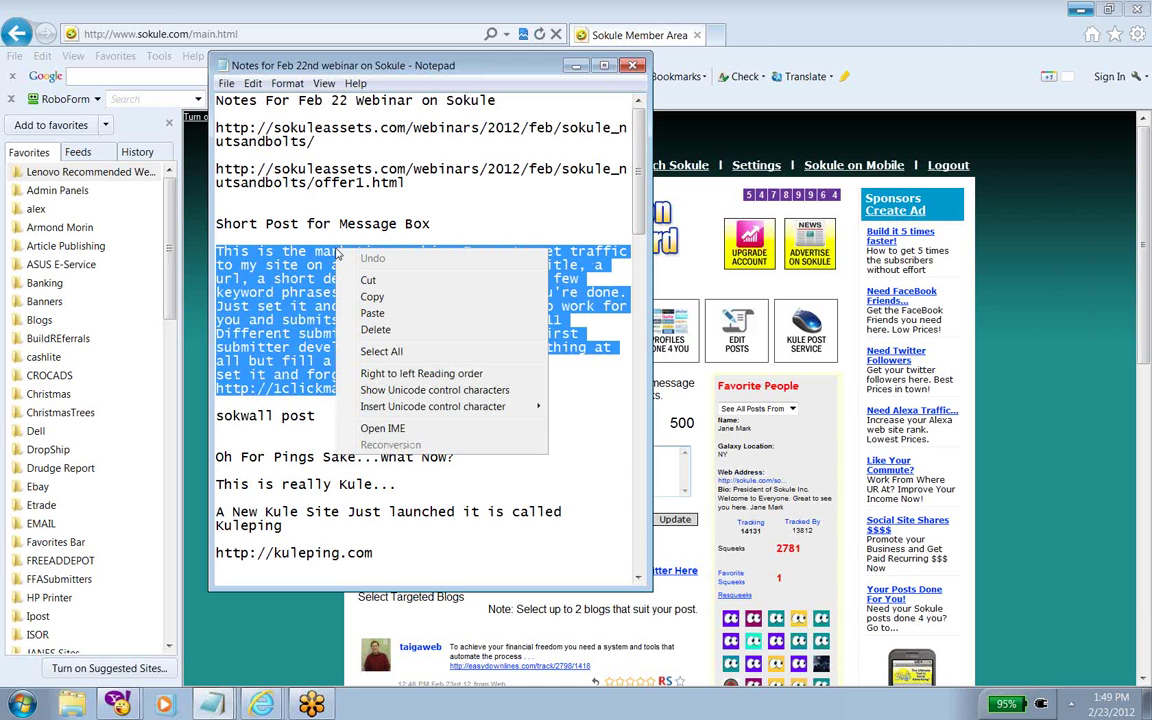
click(358, 297)
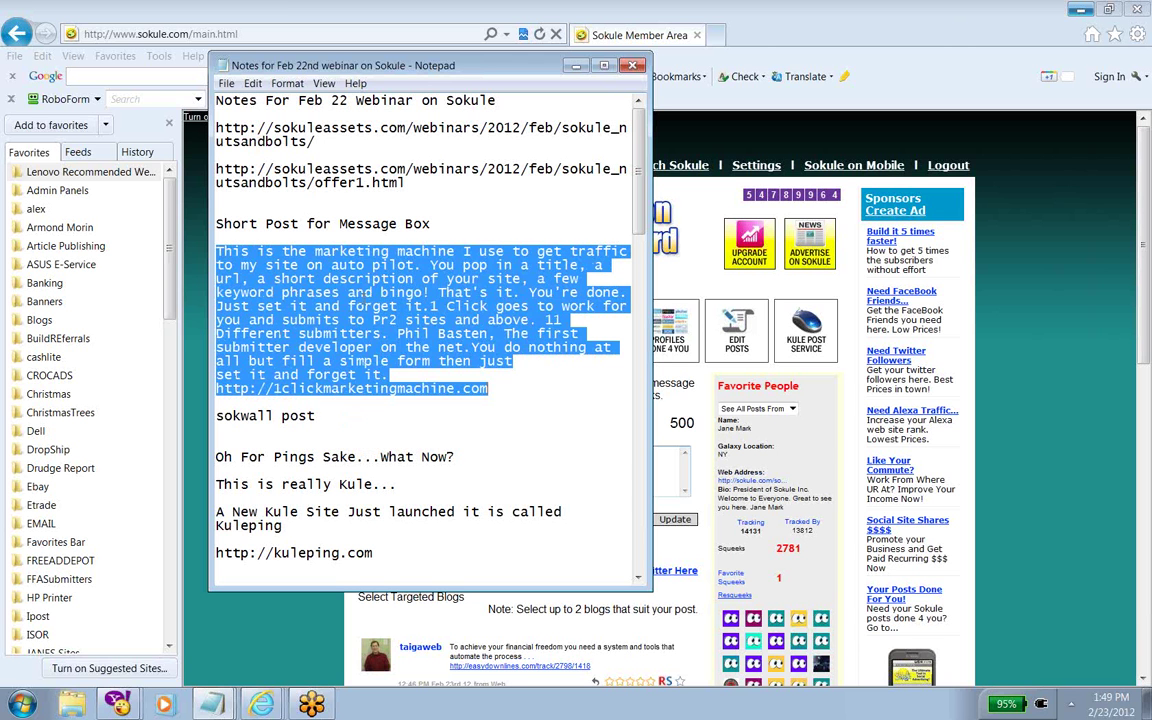
Return to the Sokule posting page and paste the copied marketing machine post into the message field
click(576, 66)
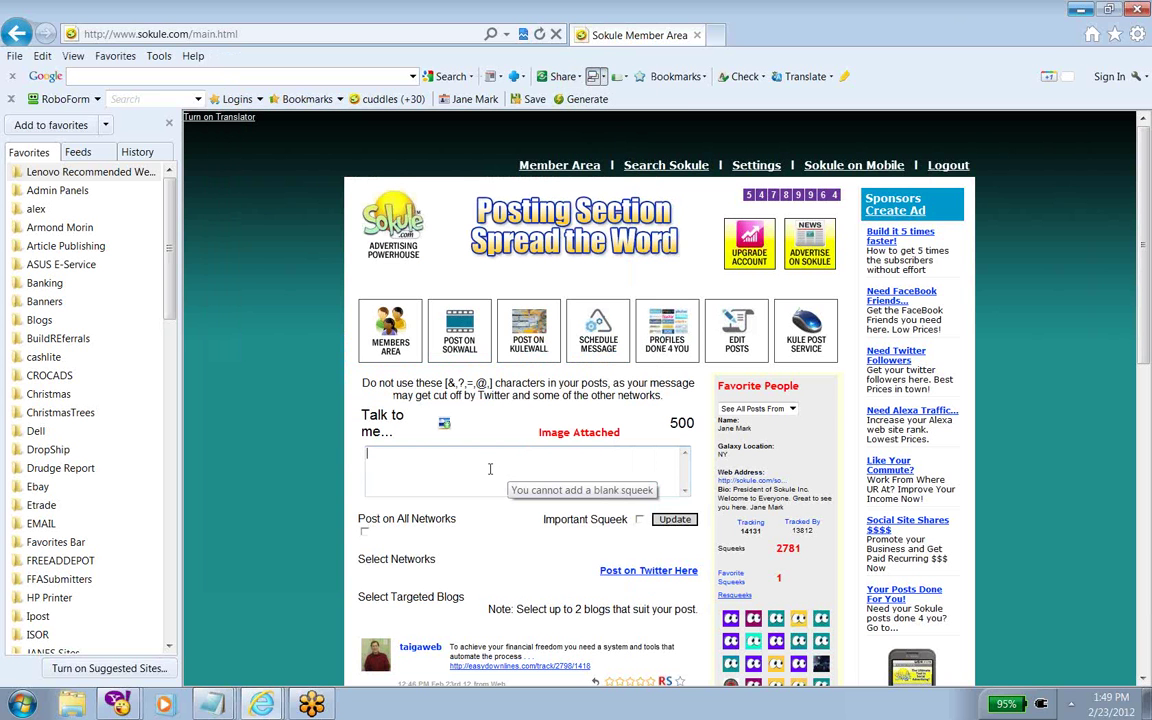
right_click(502, 470)
click(527, 532)
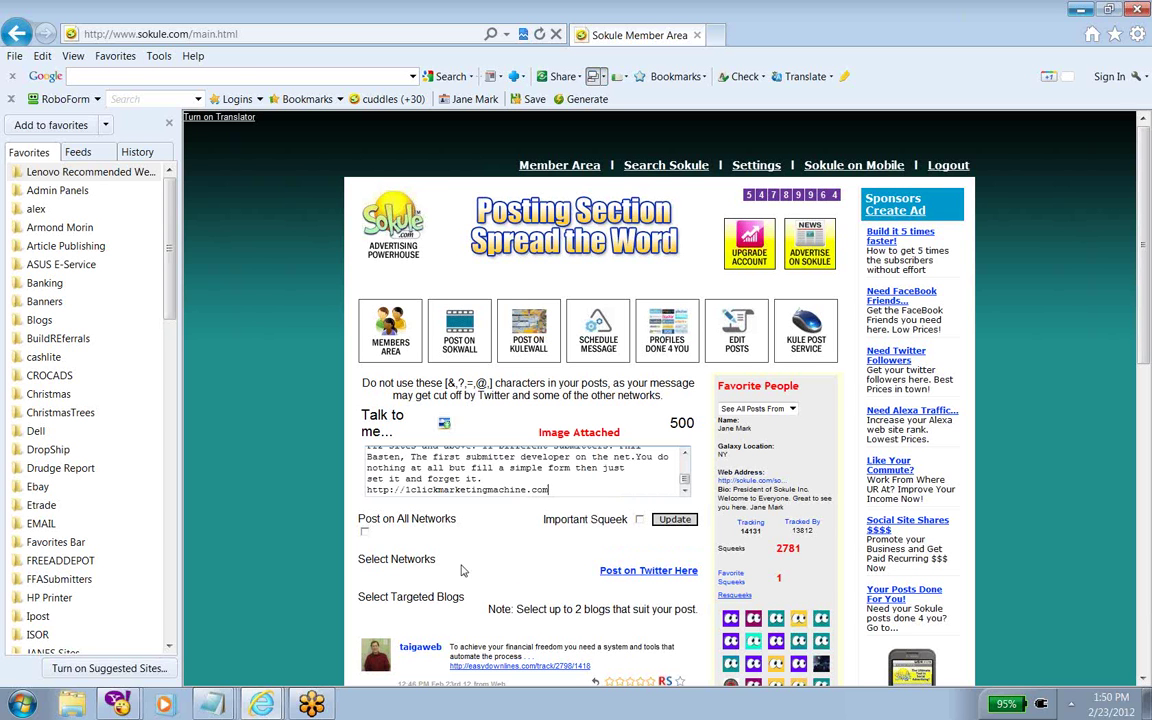
Enable Post on All Networks and expand the Select Networks list with every network selected
click(363, 532)
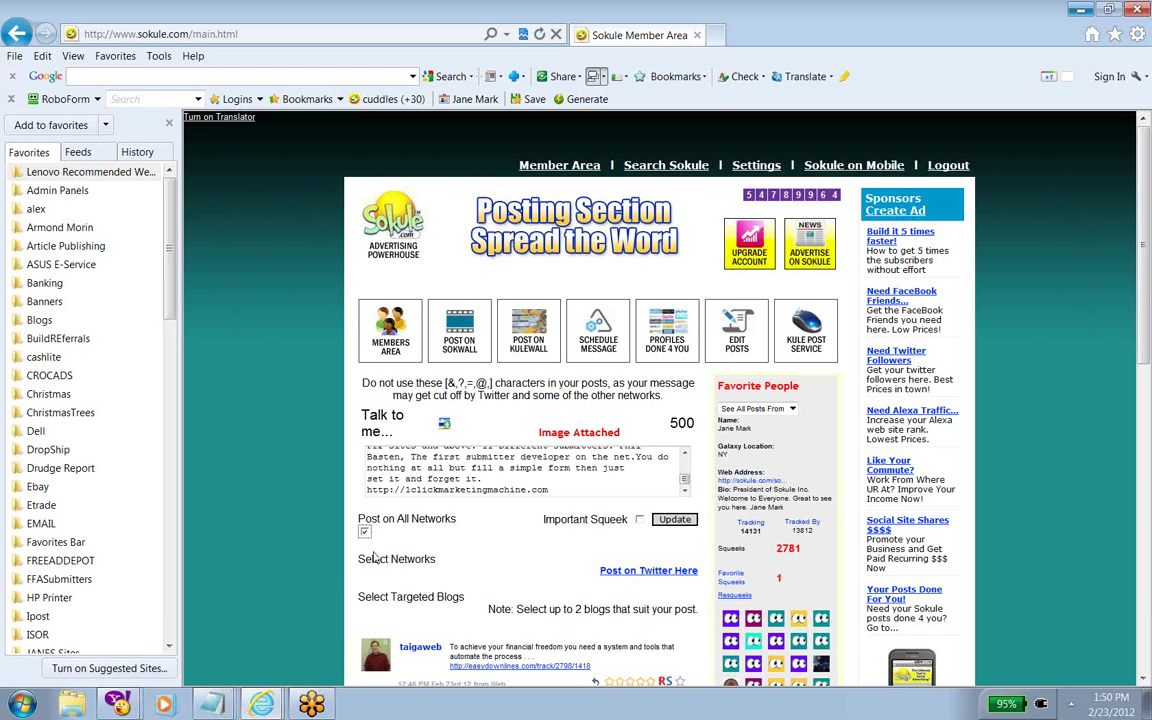
click(372, 558)
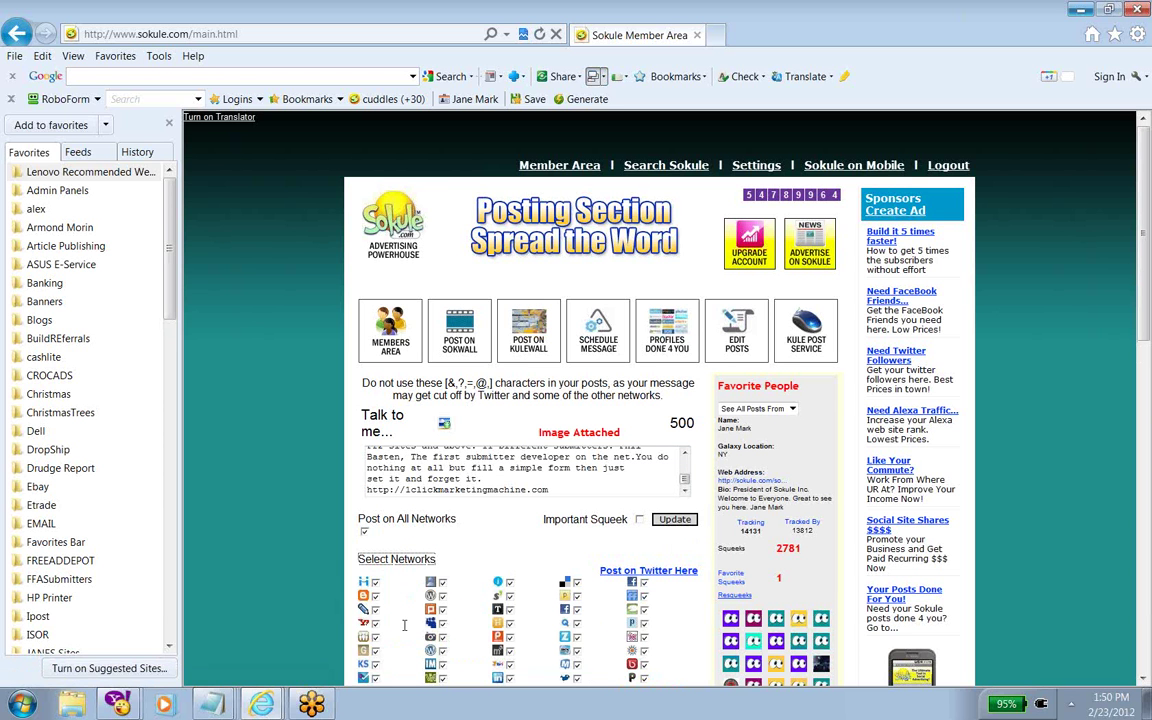
click(365, 534)
click(364, 532)
click(1143, 680)
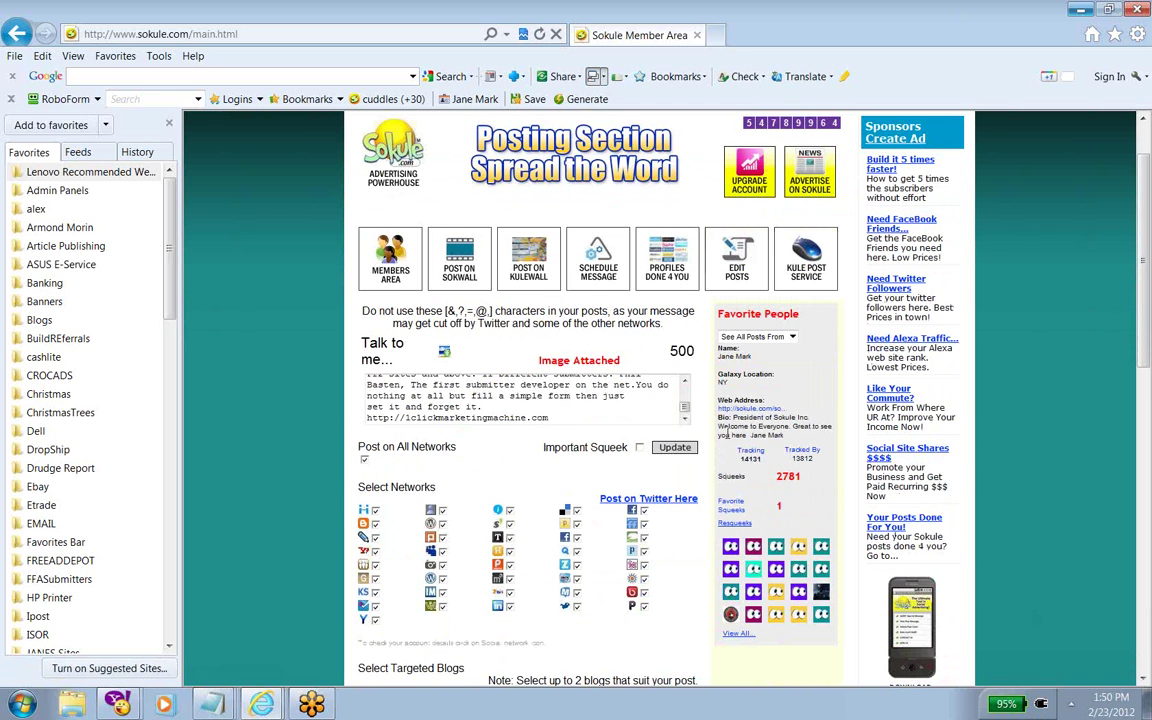
Read through the pasted message and add a line break after "set it and forget it."
scroll(680, 398, up, 3)
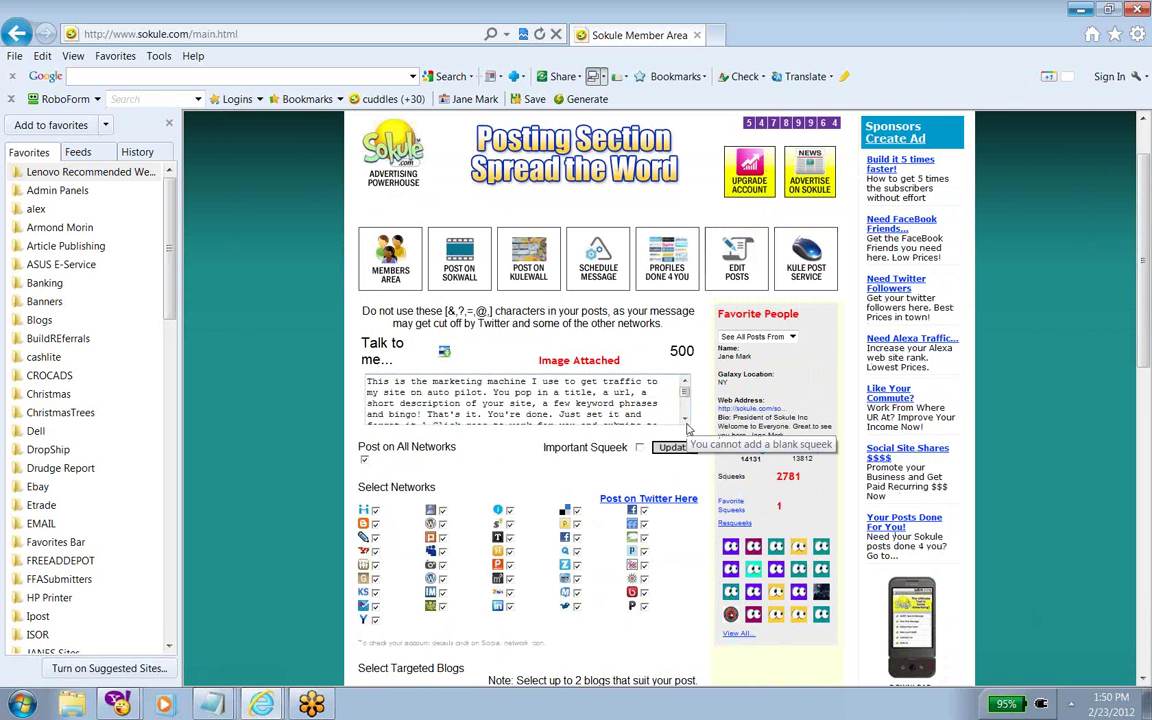
scroll(687, 428, down, 3)
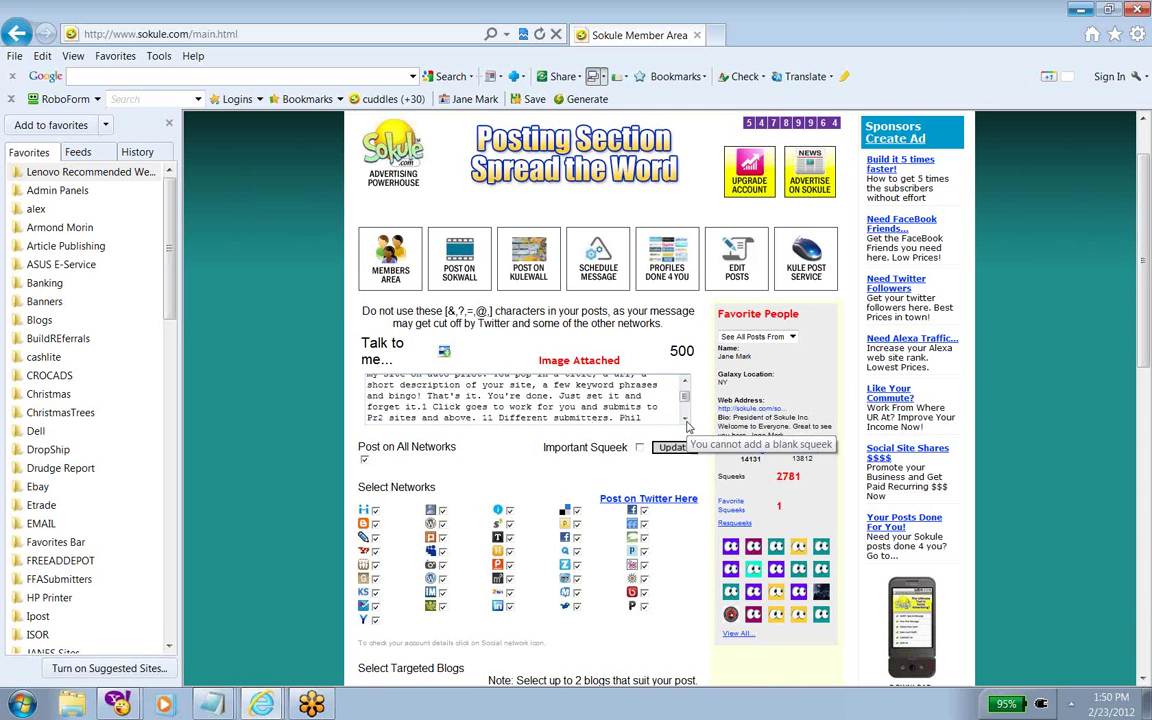
scroll(687, 428, down, 3)
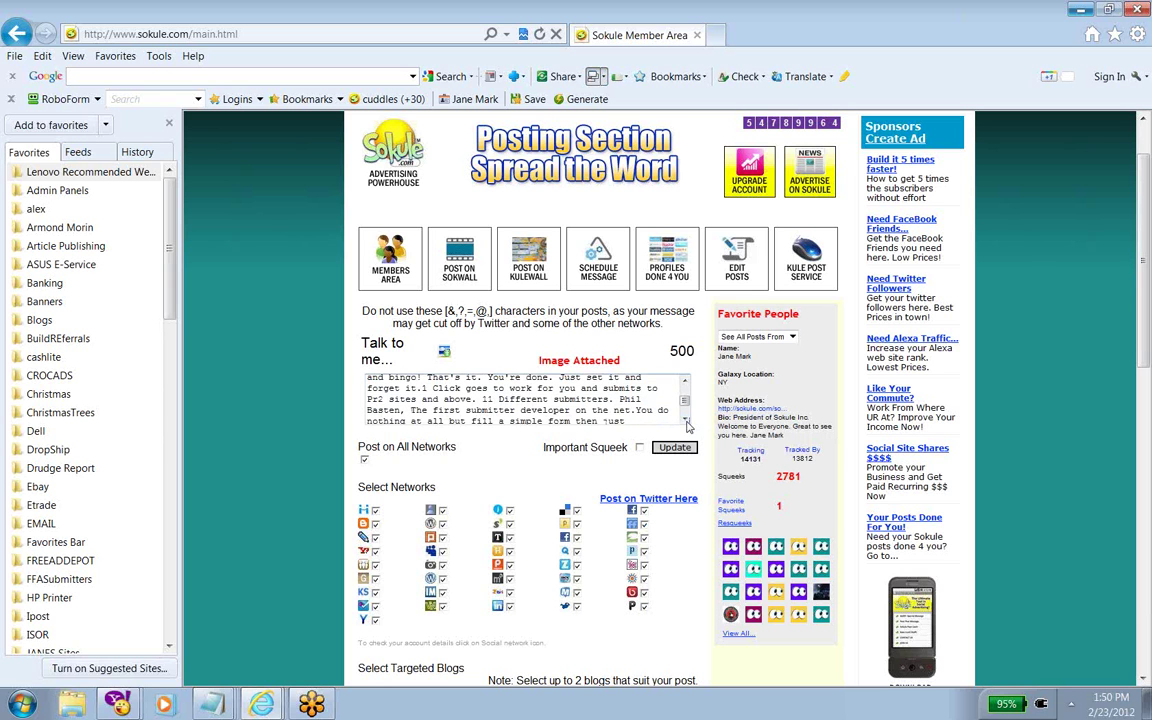
scroll(687, 427, down, 2)
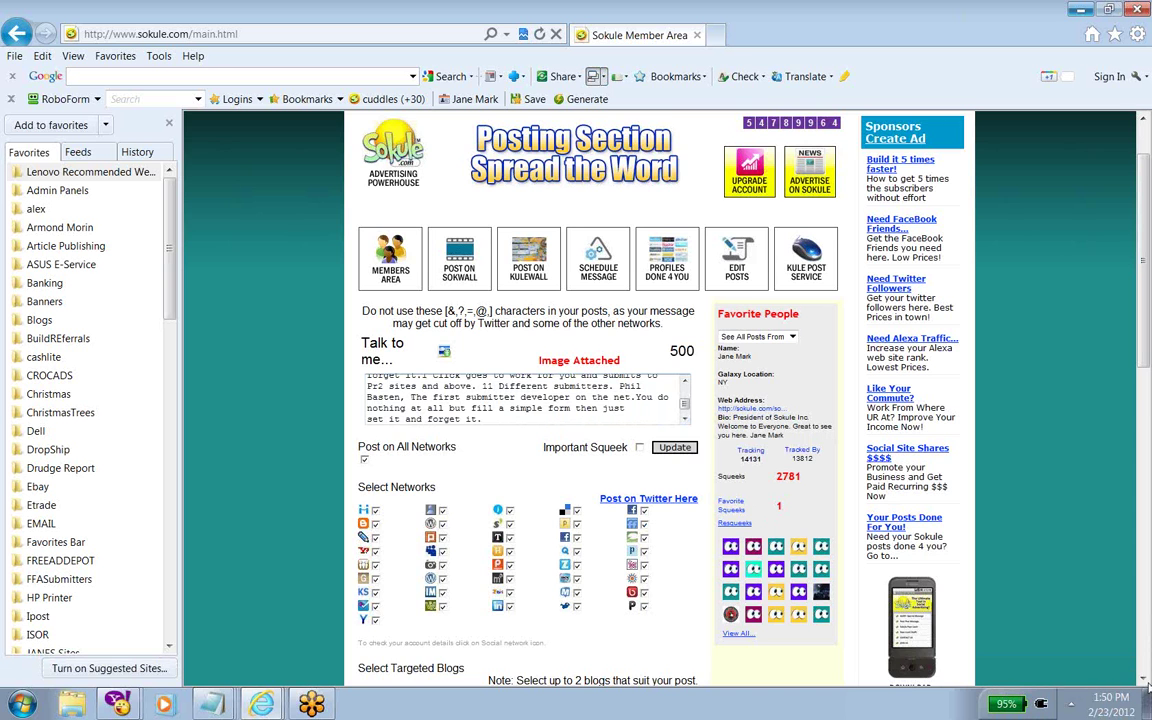
scroll(470, 300, down, 3)
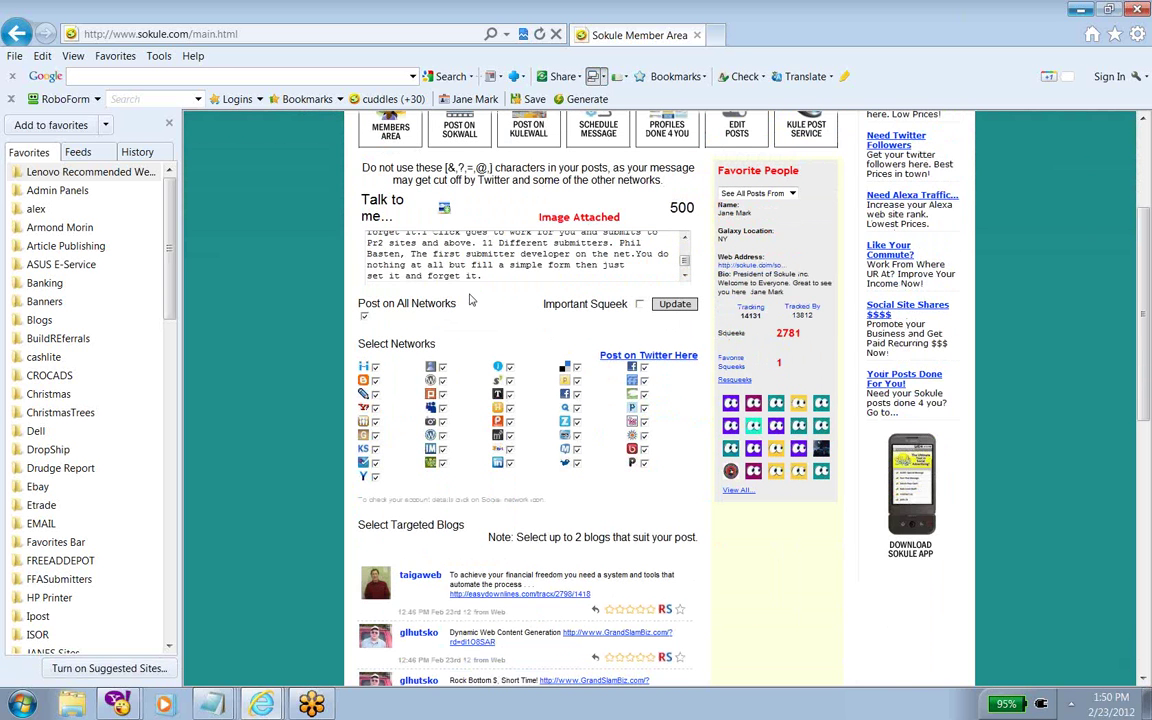
click(508, 270)
key(Return)
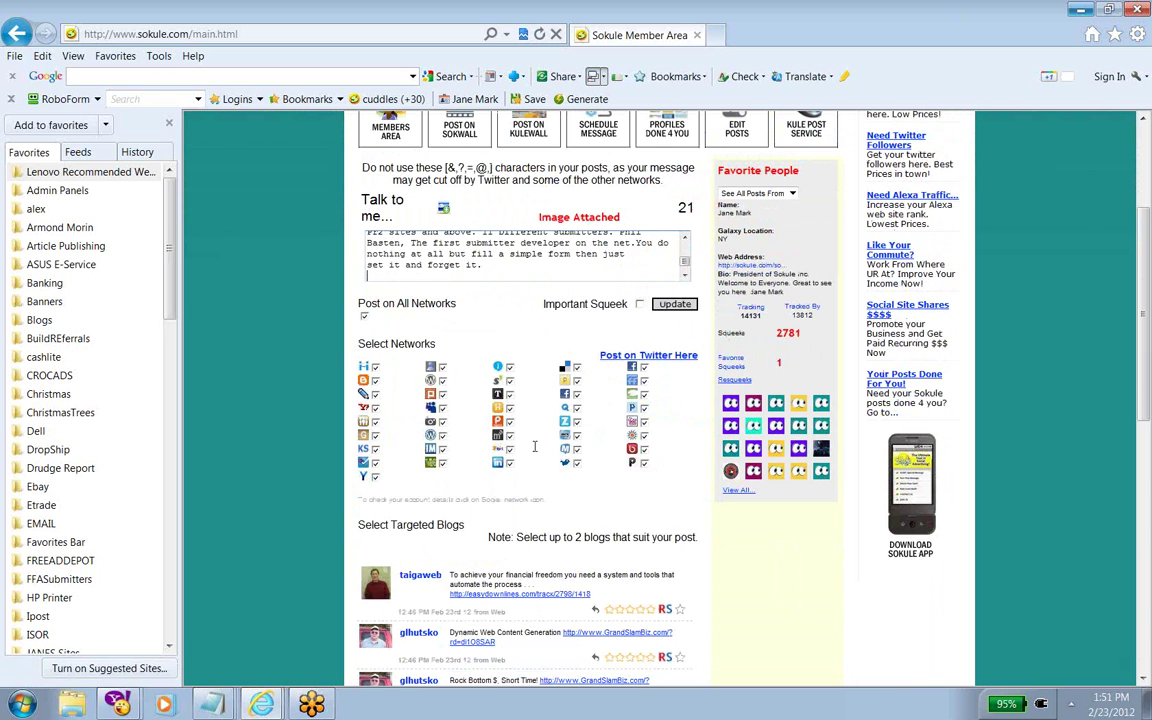
Expand Select Targeted Blogs and select two blogs: the magnifying-glass one and the purple-icon one in the second column
click(425, 526)
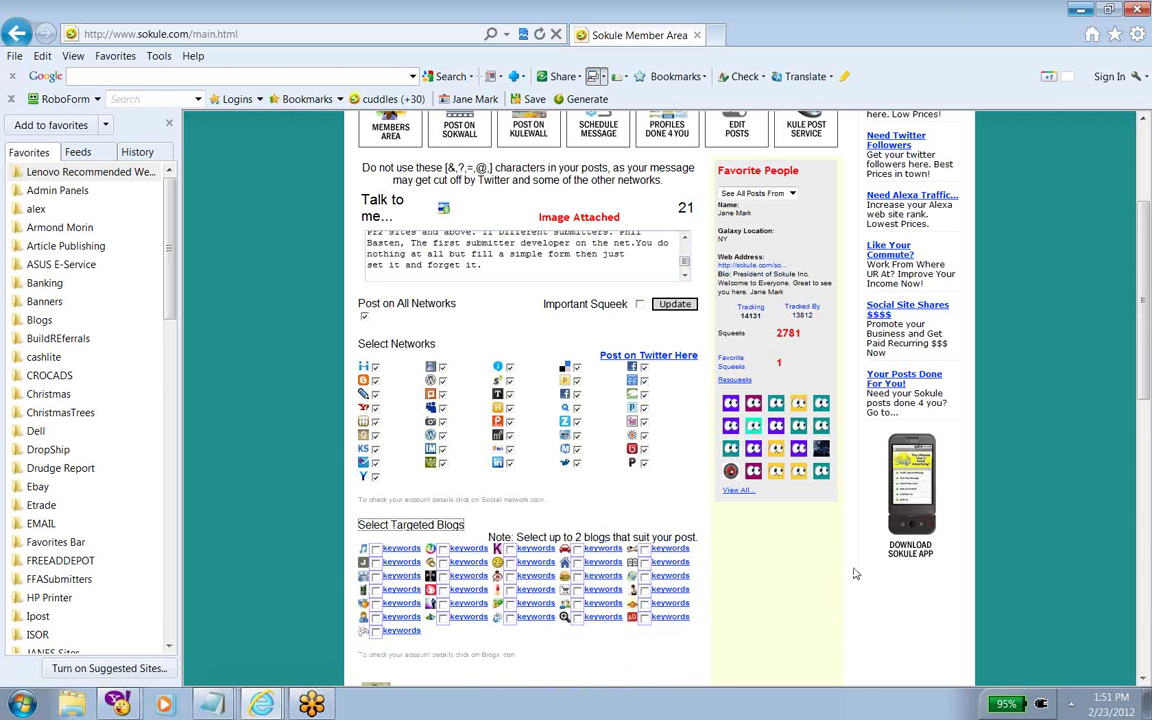
click(577, 619)
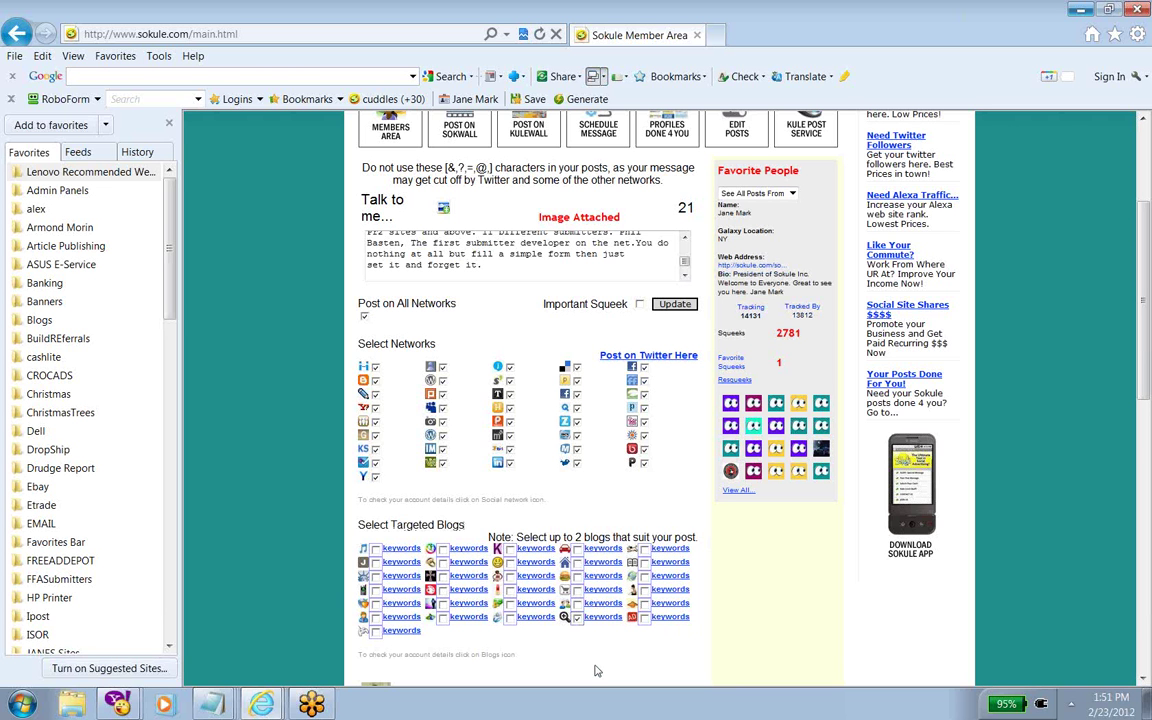
click(442, 604)
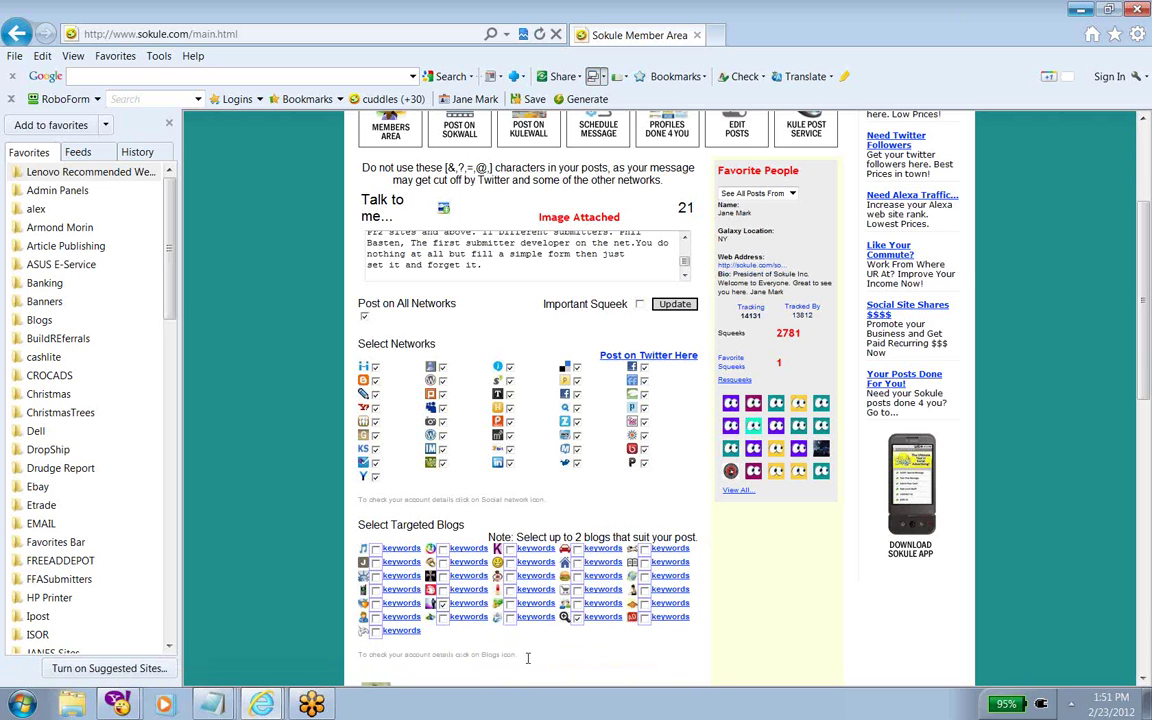
click(576, 617)
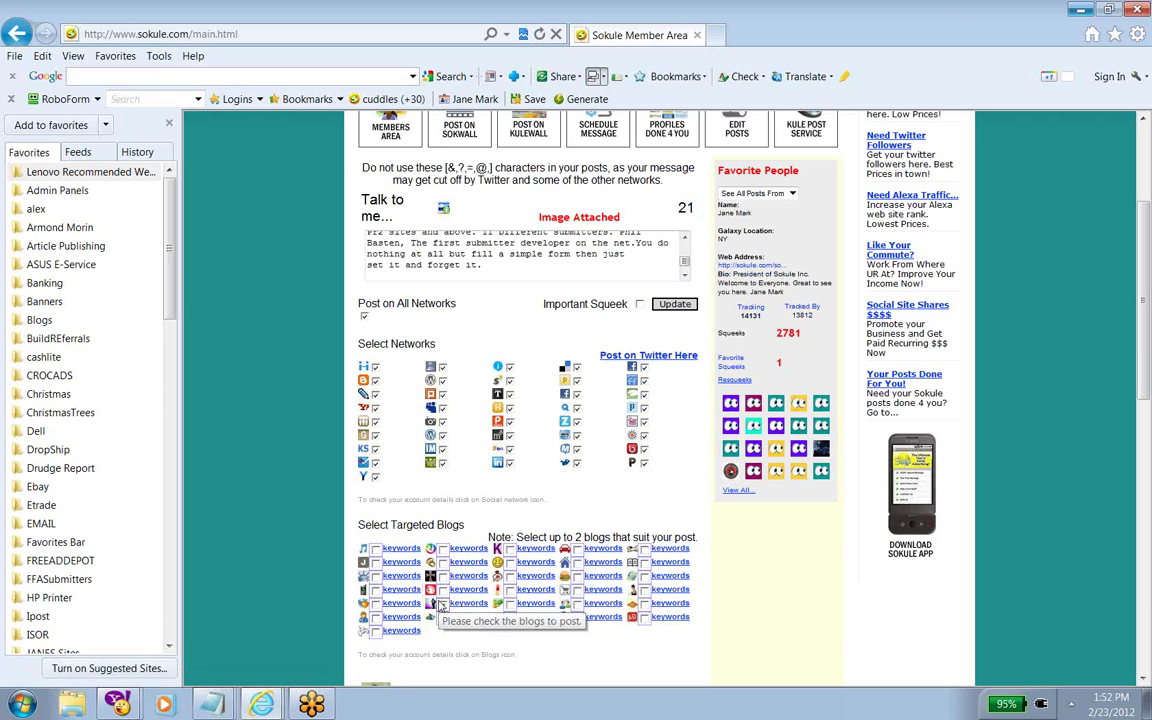
click(443, 603)
click(576, 616)
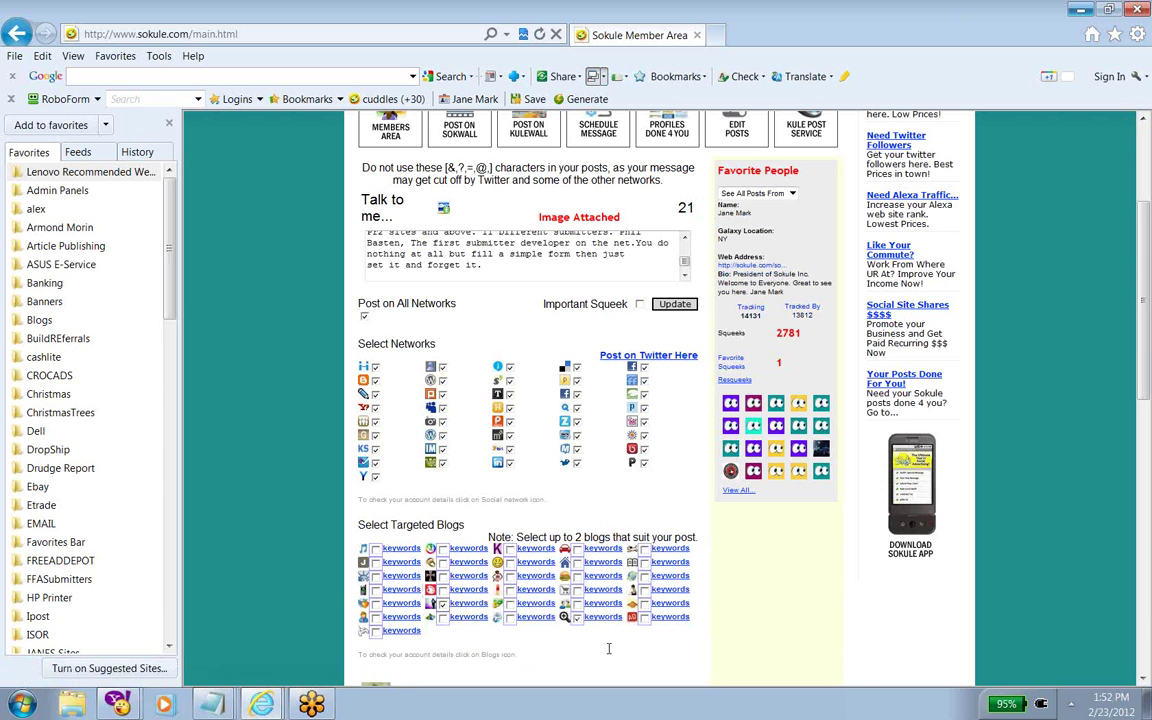
mouse_move(602, 621)
Publish the message and check the new post with its image in the feed below the form
click(676, 305)
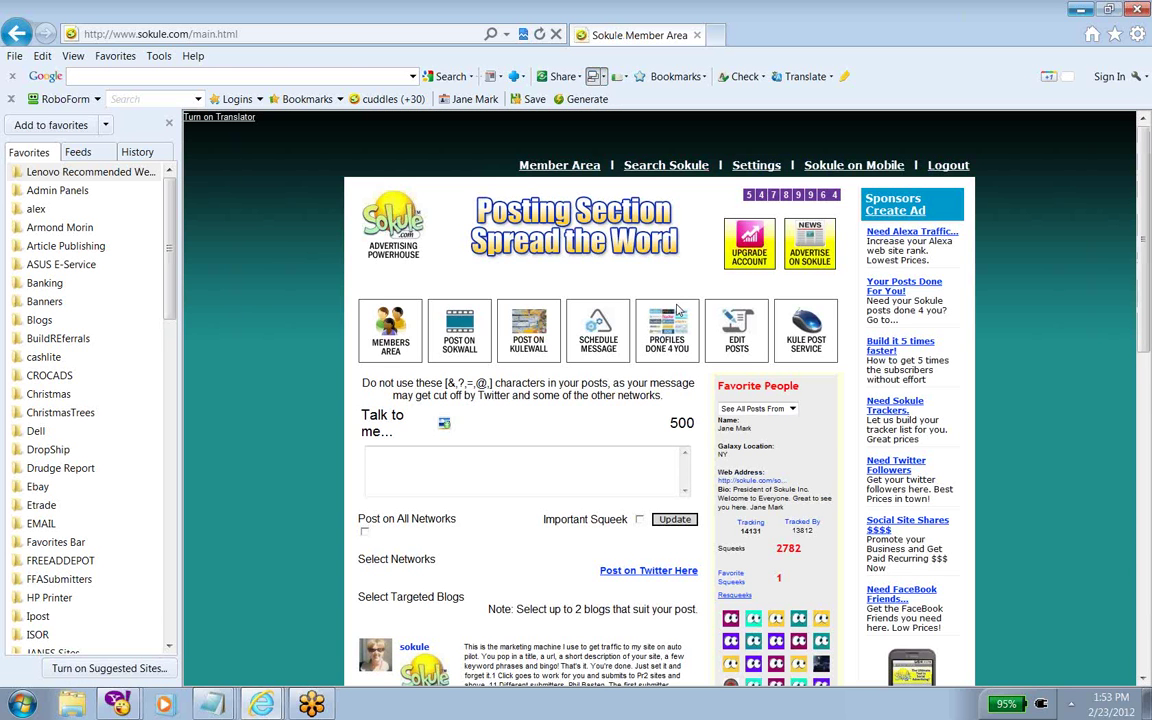
click(1143, 678)
scroll(1143, 678, down, 3)
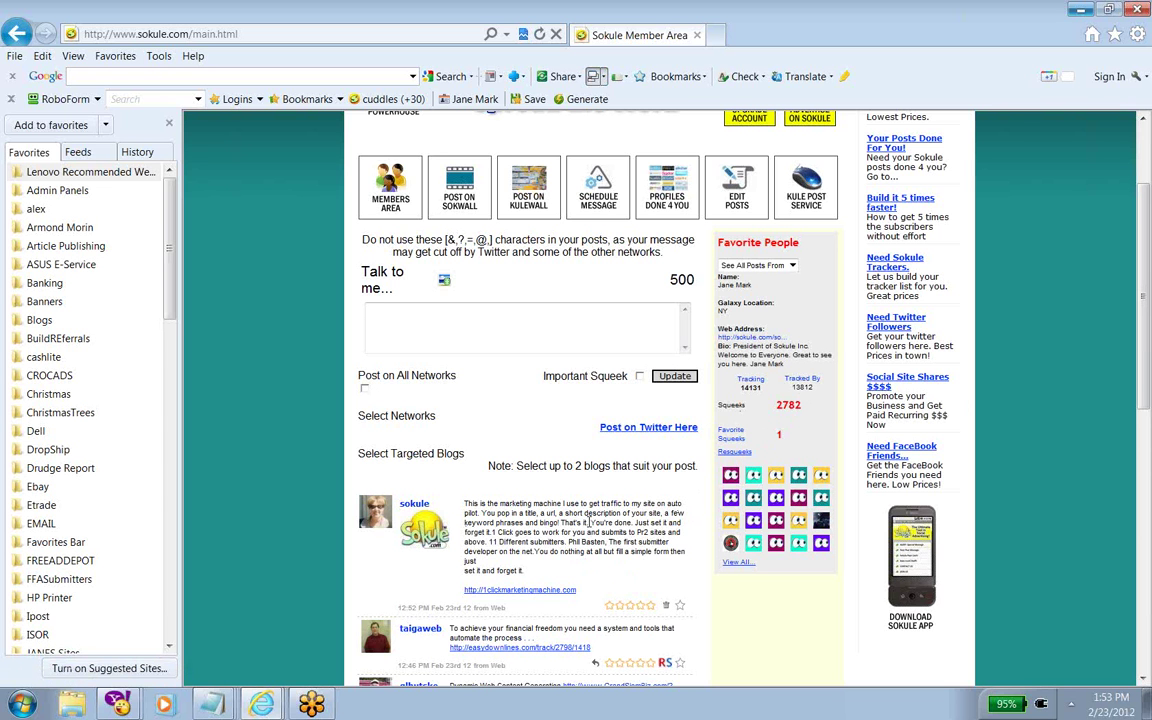
scroll(1135, 135, up, 2)
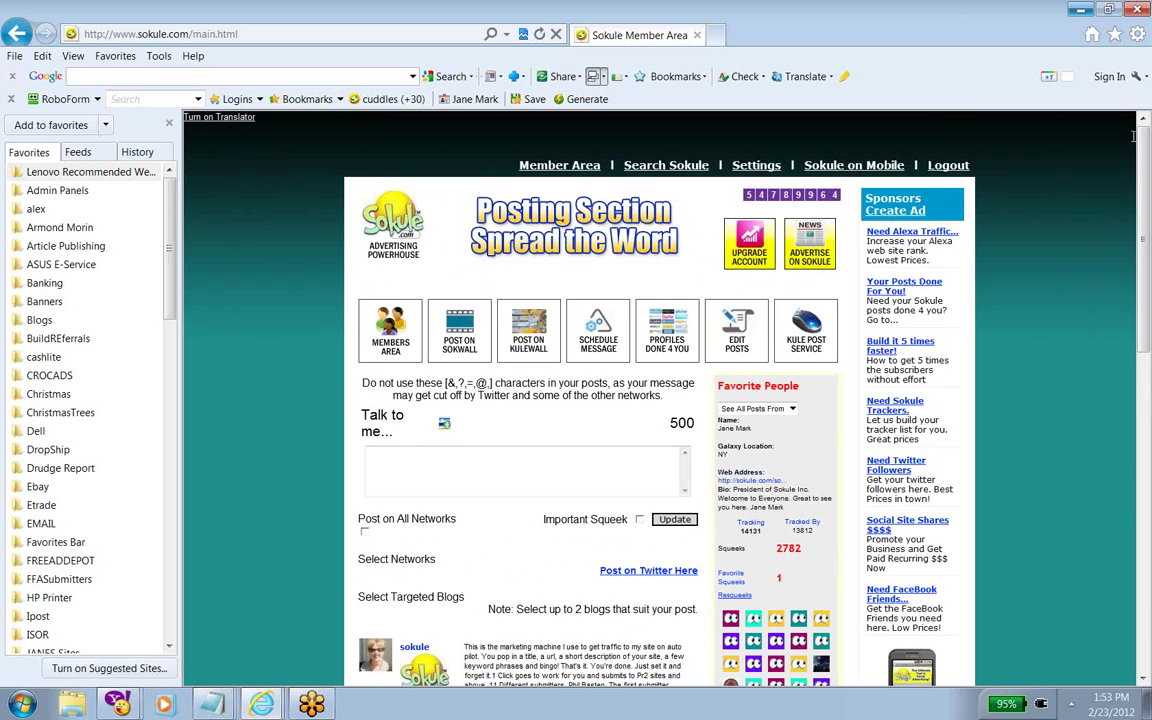
Go back to the member area, open the postit/sokule affiliate page and view the newly published message on it
click(572, 168)
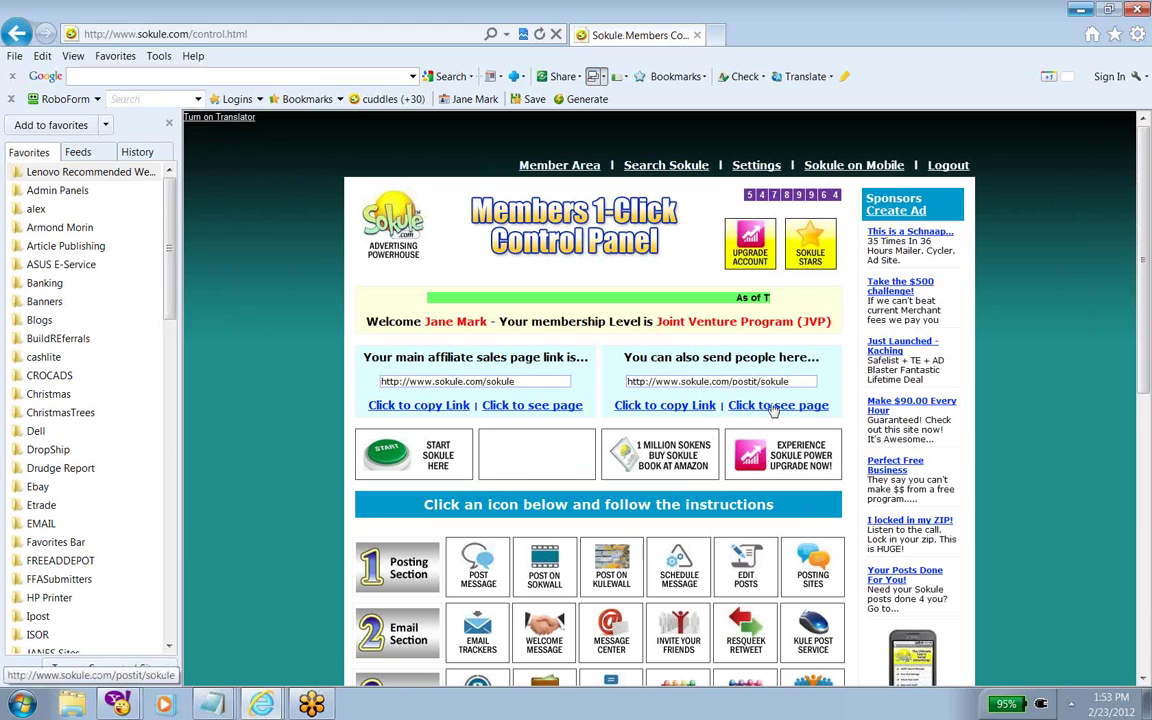
click(775, 406)
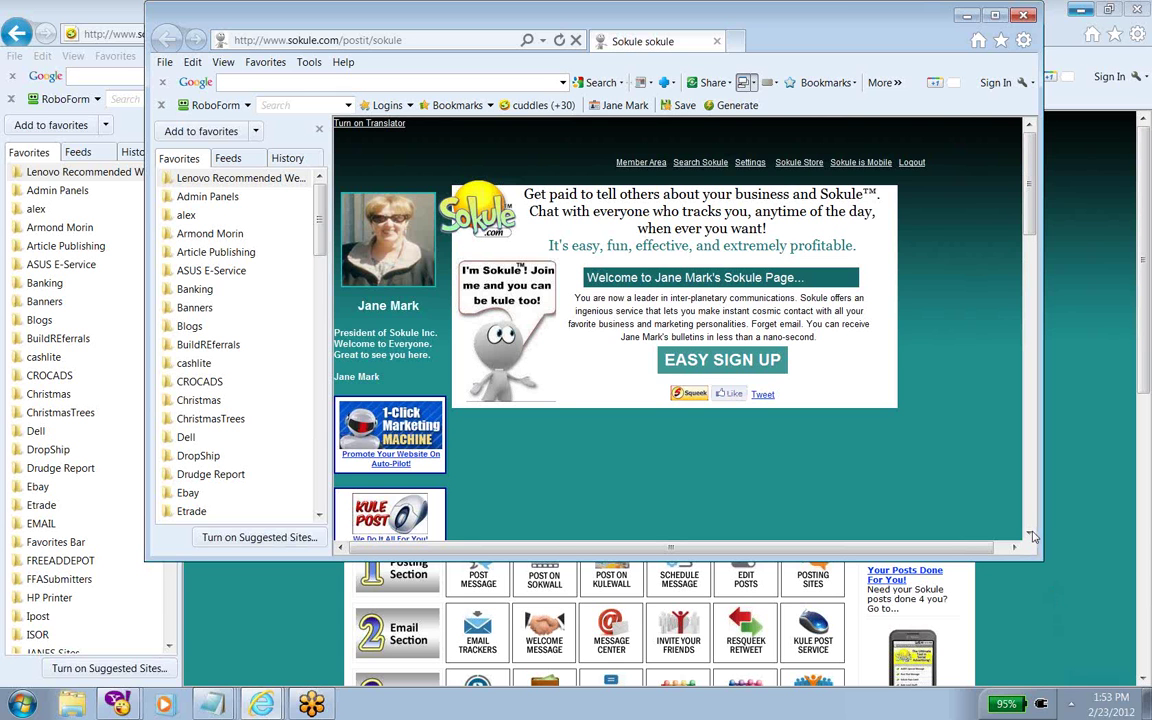
scroll(1033, 537, down, 2)
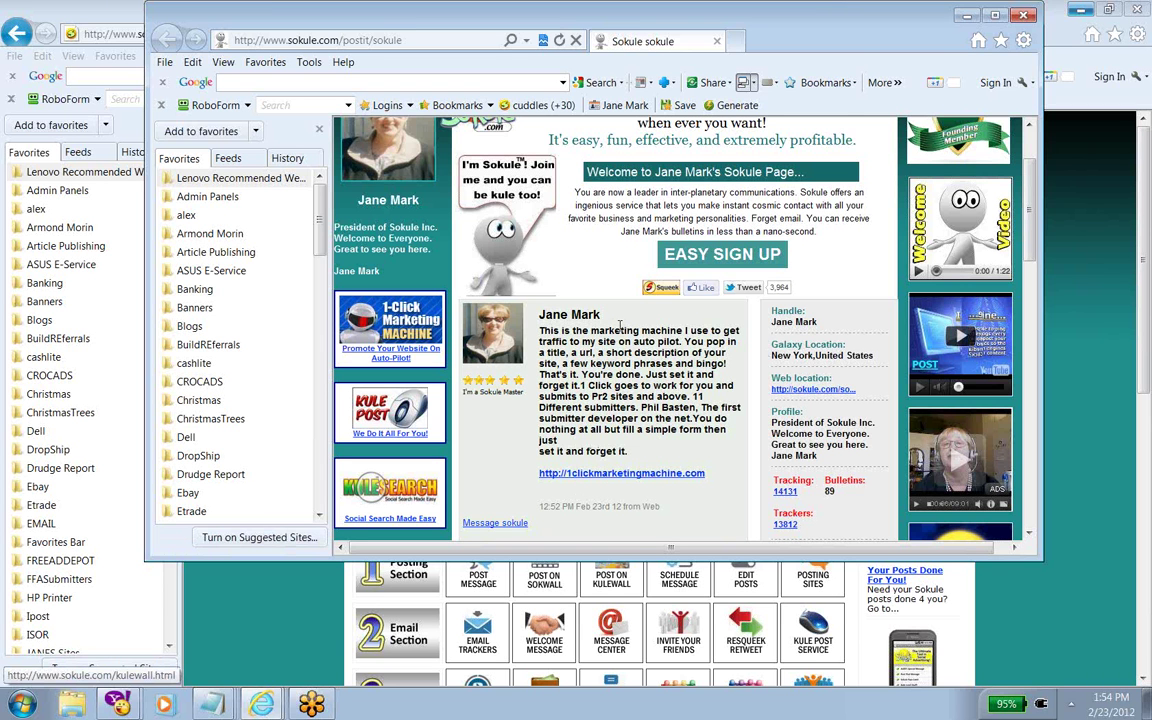
Put away the affiliate page window, open Facebook from the Drudge Report favorites in a new tab and view the published message on the profile
click(966, 16)
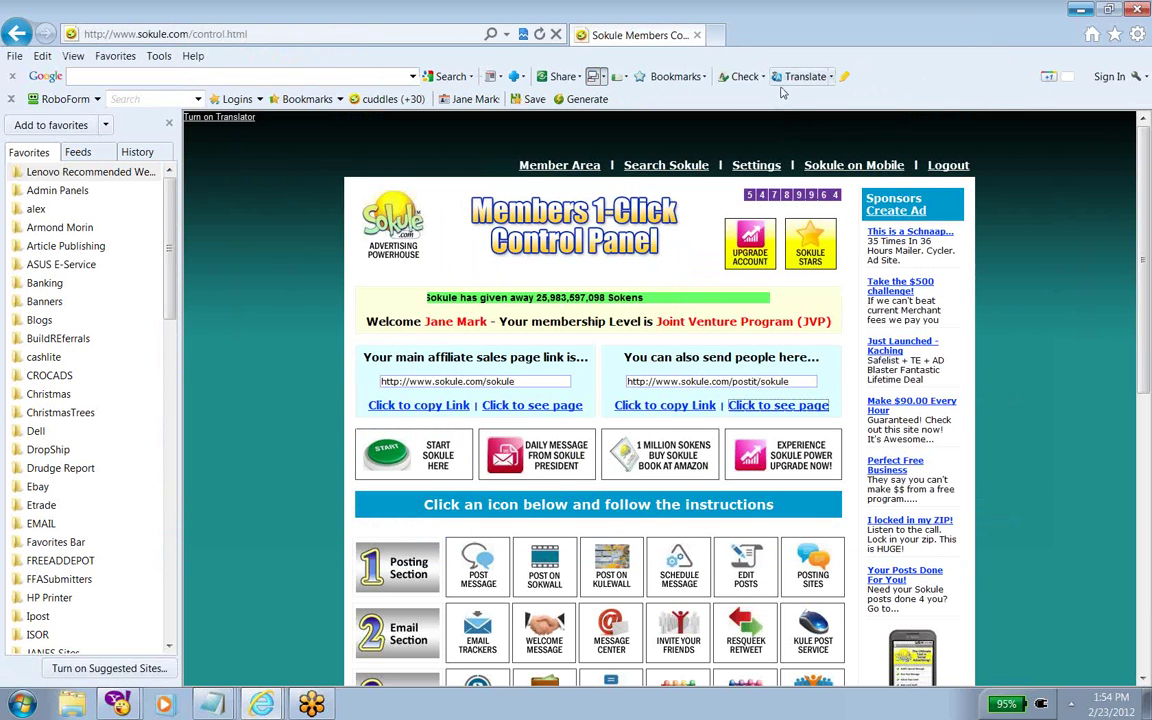
click(718, 35)
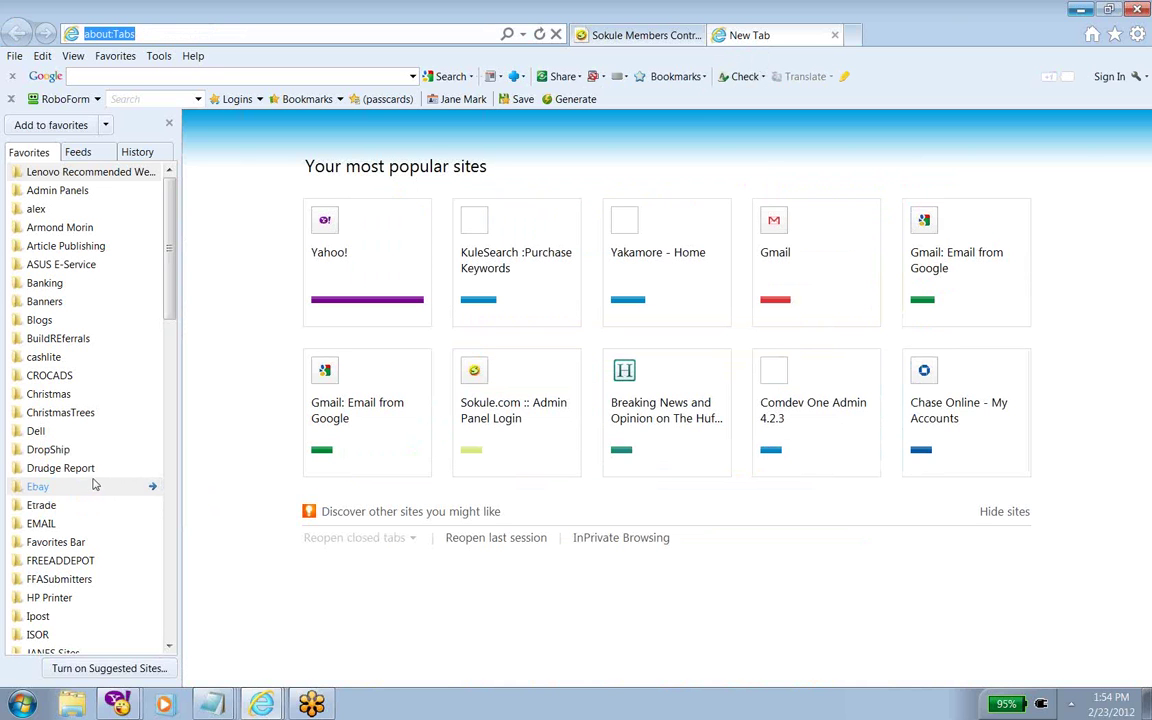
click(60, 468)
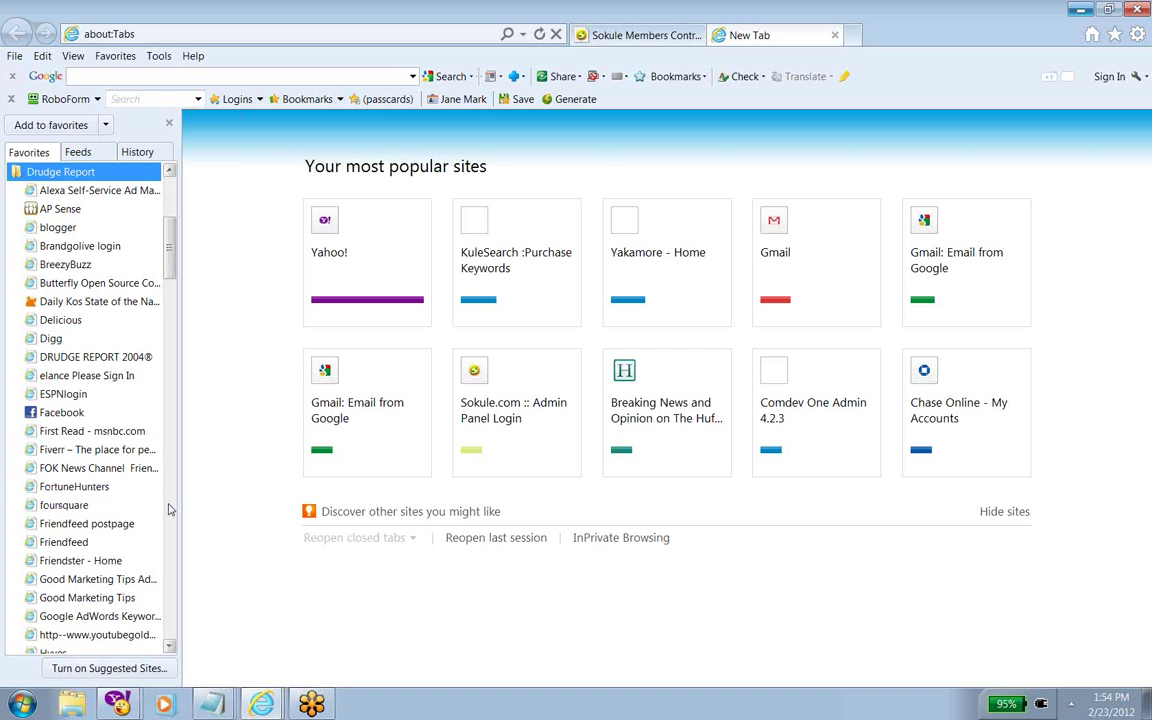
click(78, 413)
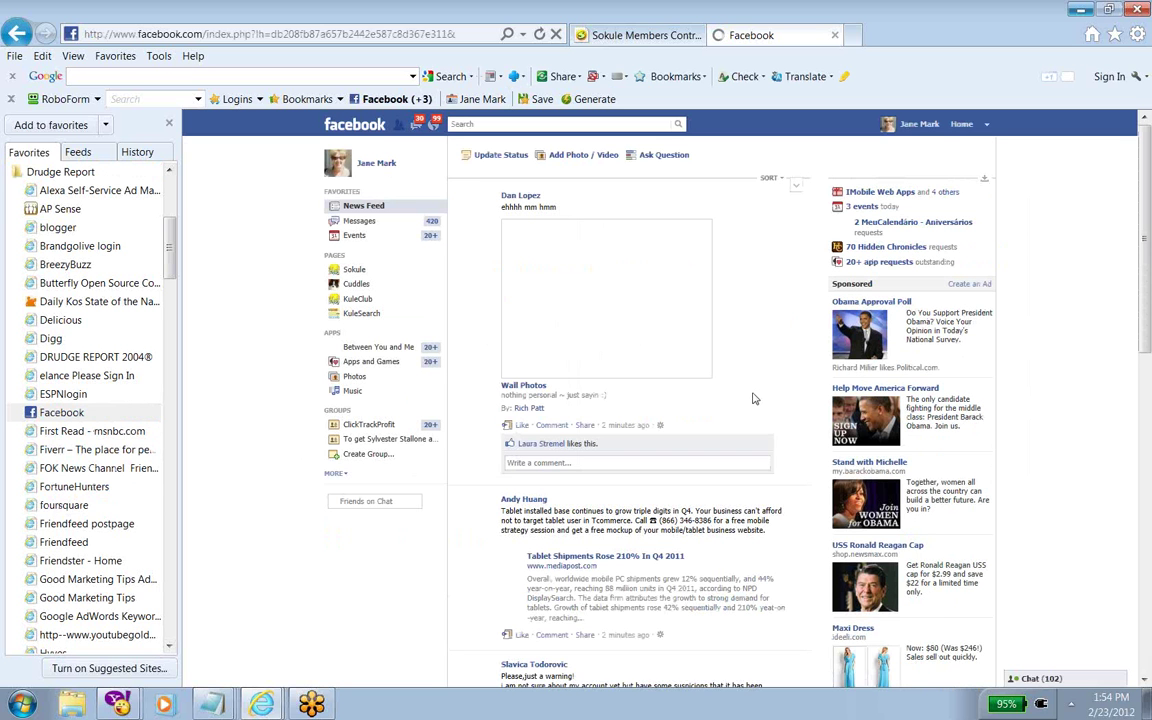
click(922, 125)
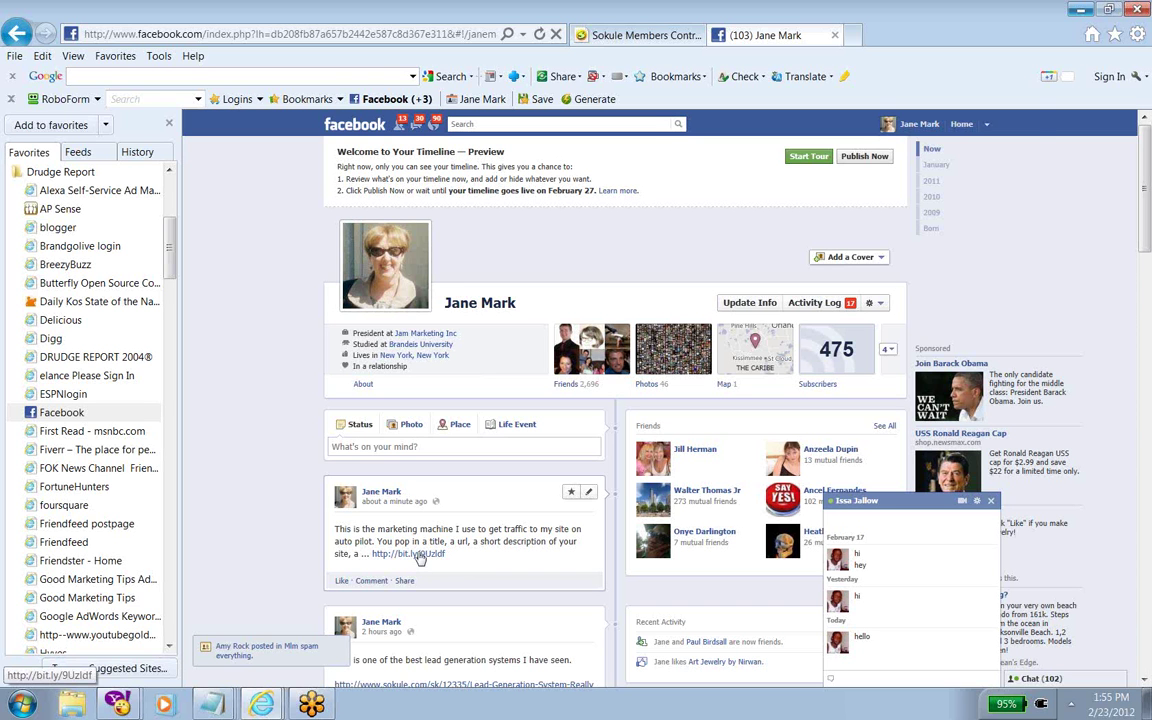
Follow the short link in the Facebook post, view the full message on the Sokule page and return to the Facebook profile
click(382, 555)
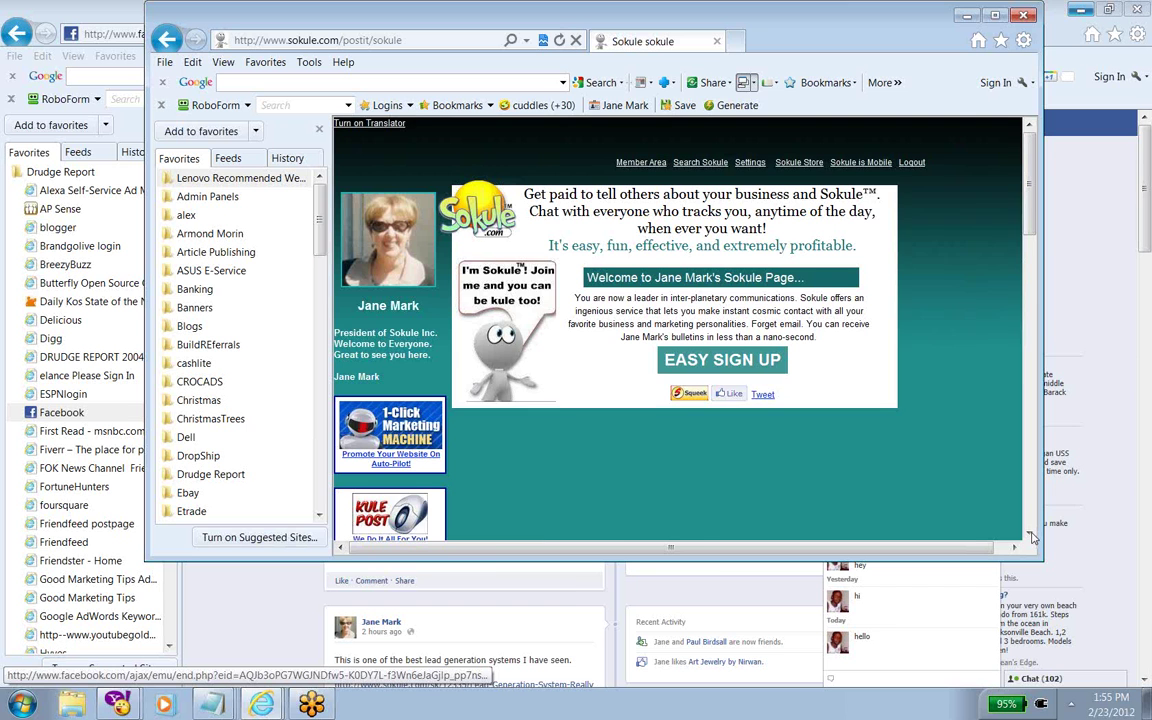
scroll(1033, 534, down, 1)
scroll(1033, 537, down, 1)
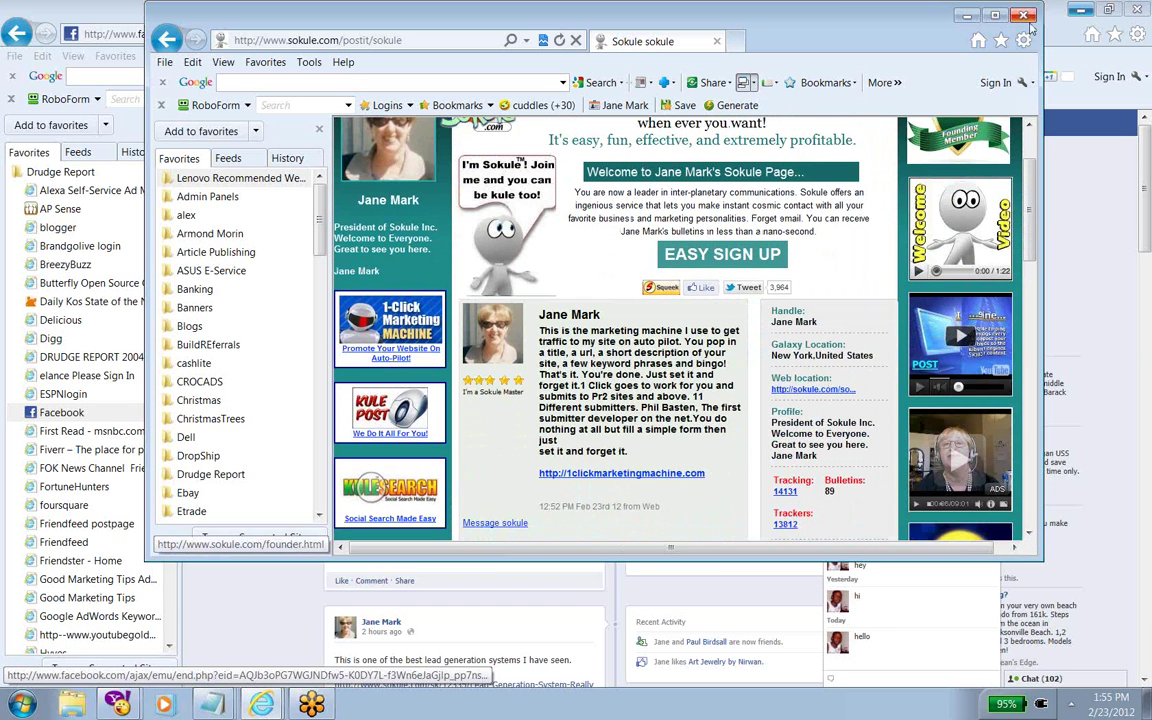
click(924, 12)
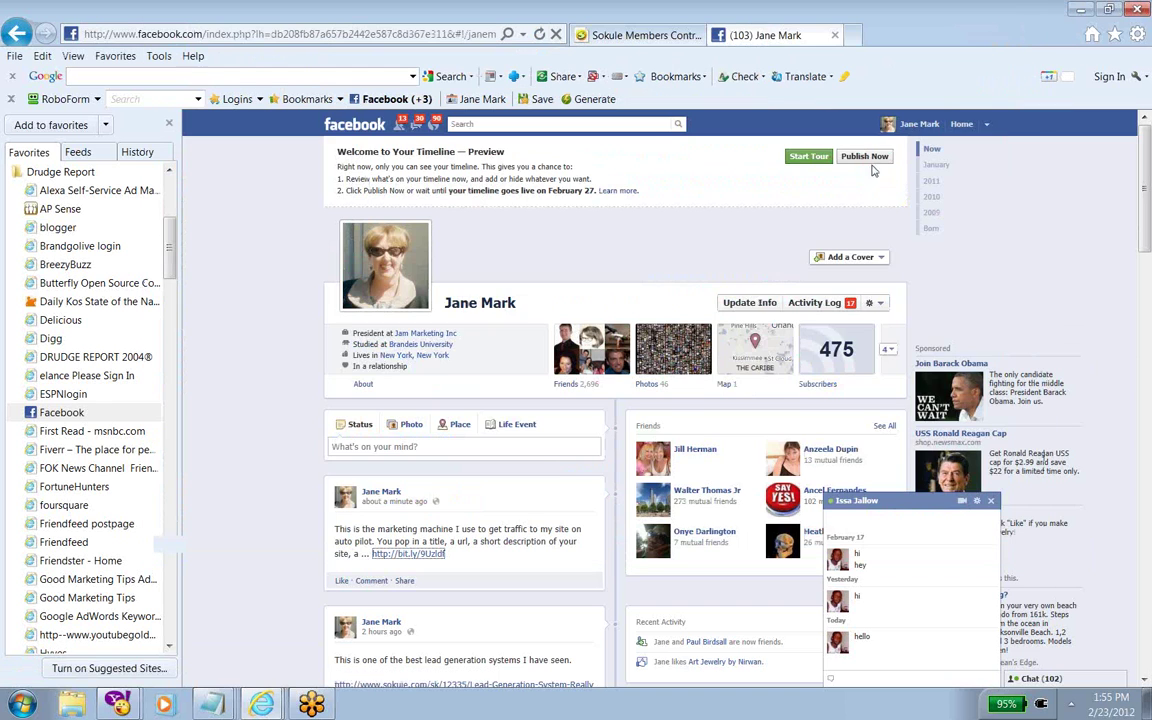
Open YakamoreMain from the FREEADDEPOT favorites in a new tab and view the published message on the account's Yakamore profile
click(851, 35)
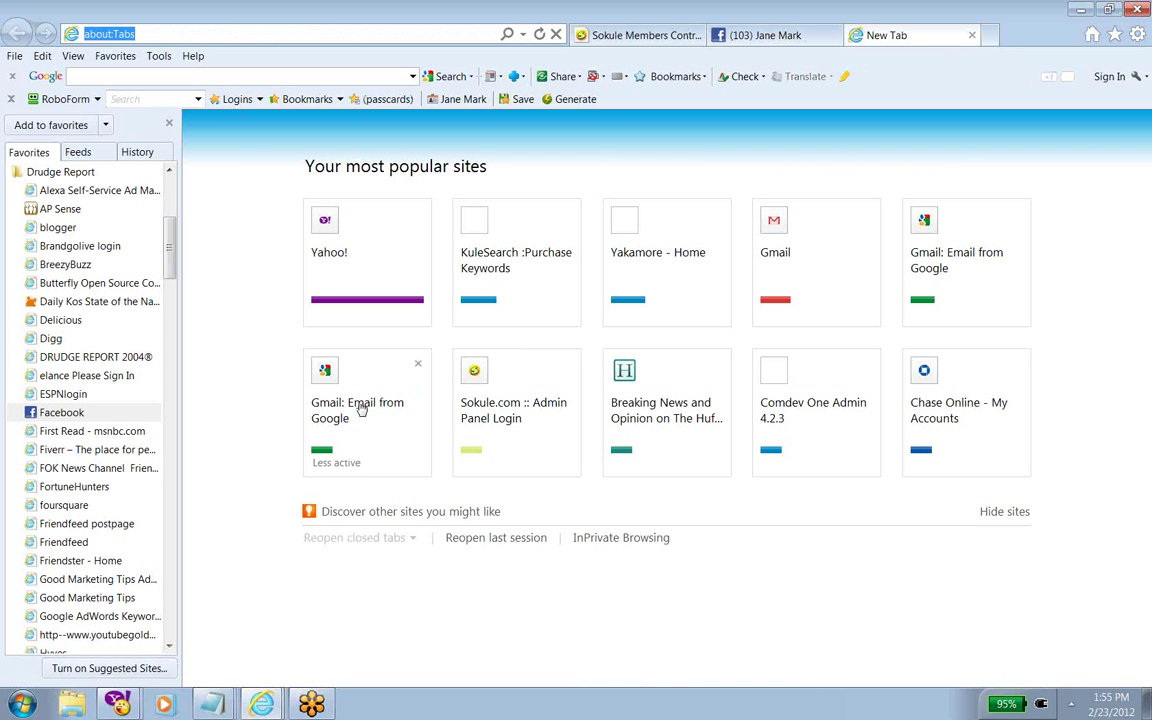
click(170, 640)
click(170, 640)
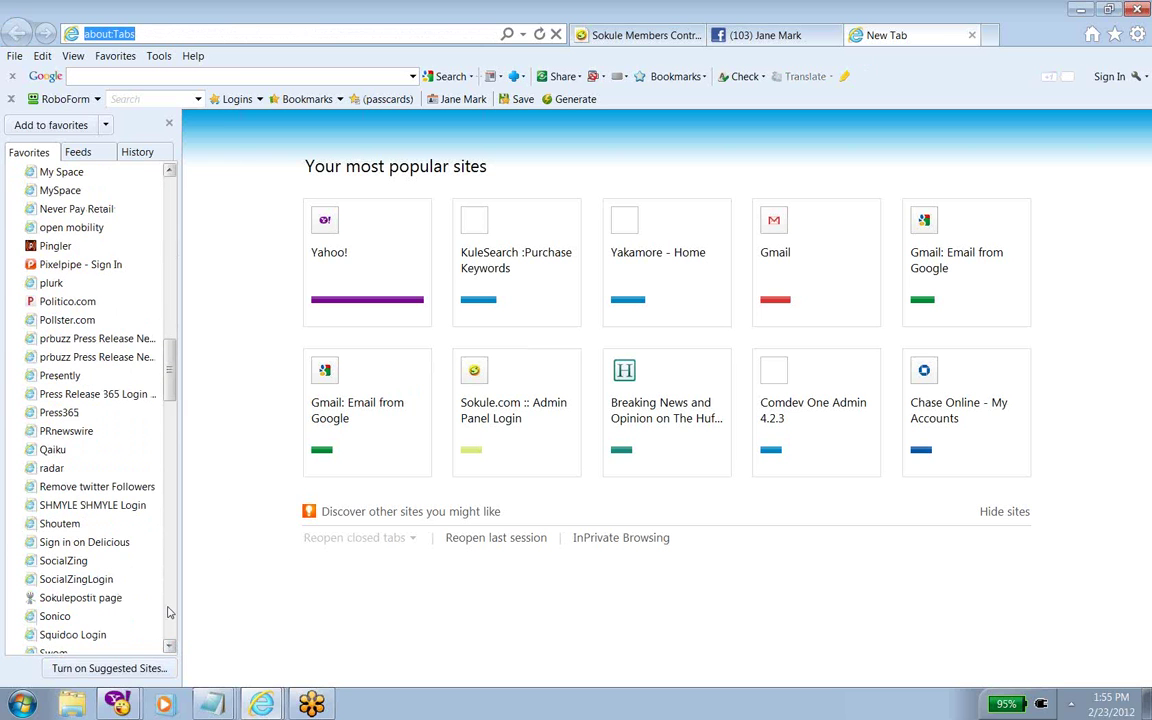
click(170, 613)
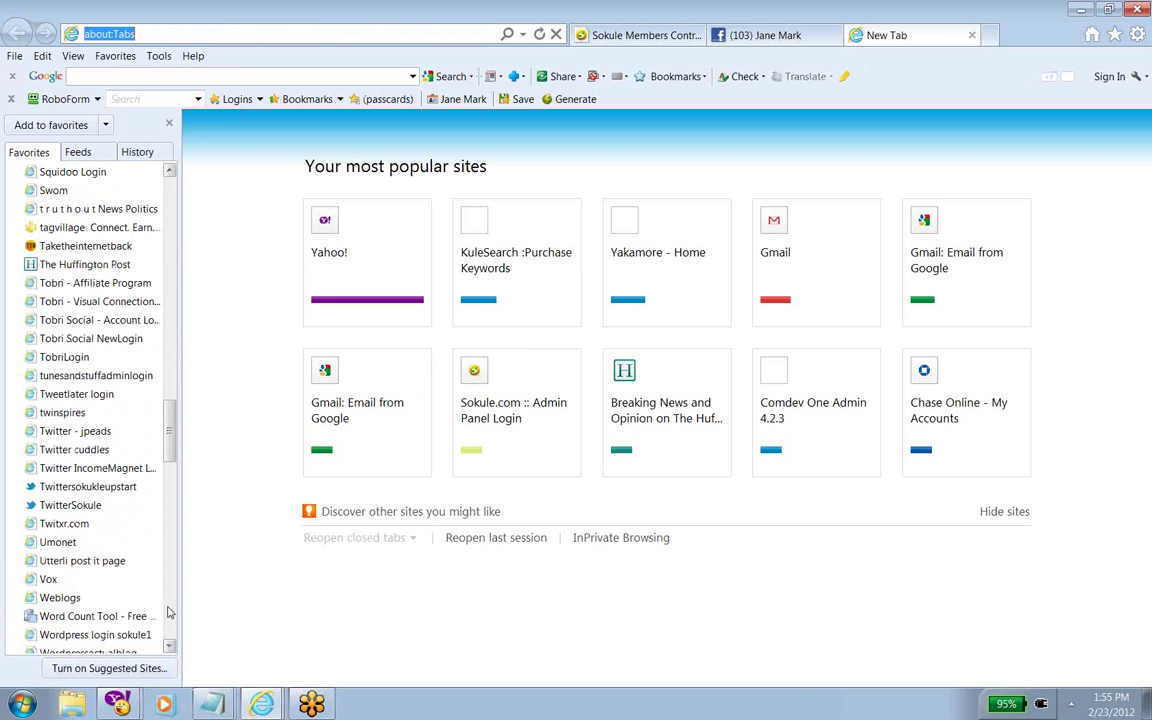
click(170, 613)
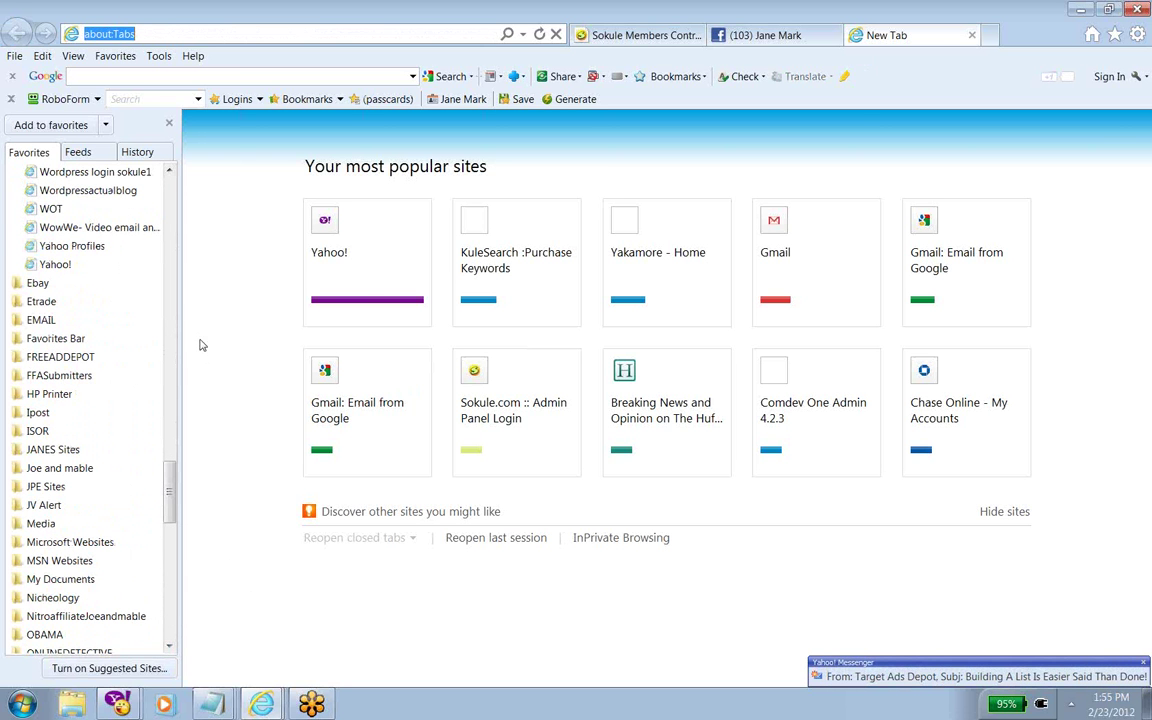
click(170, 172)
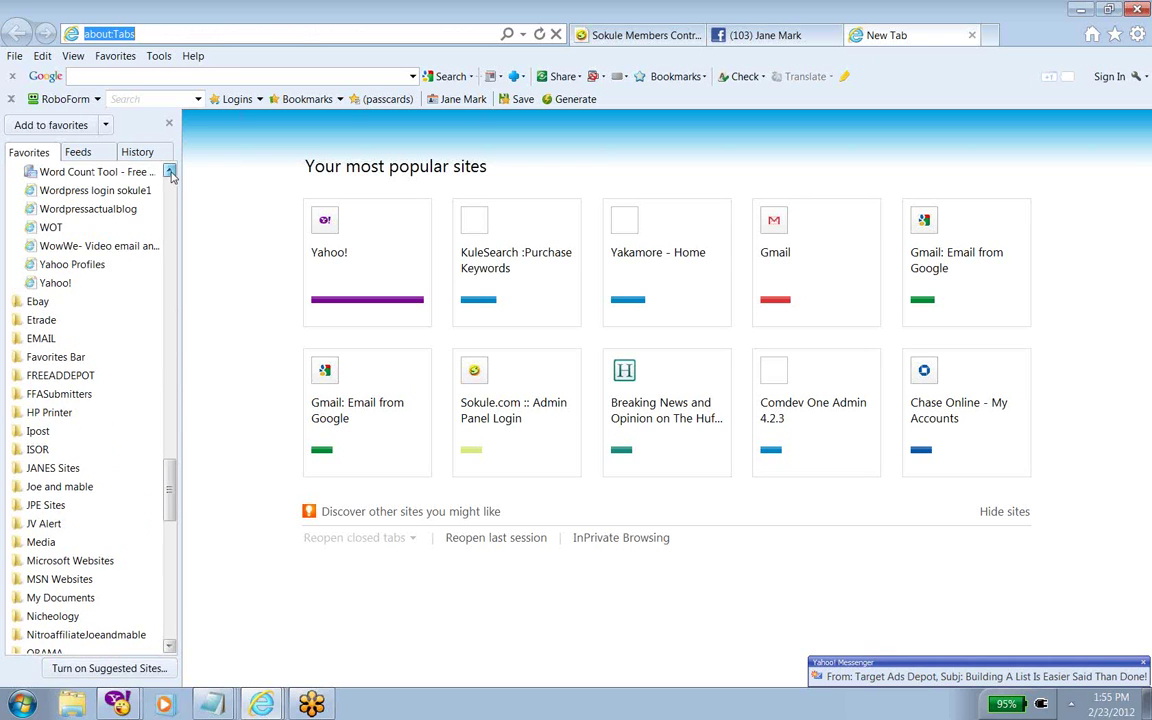
click(170, 172)
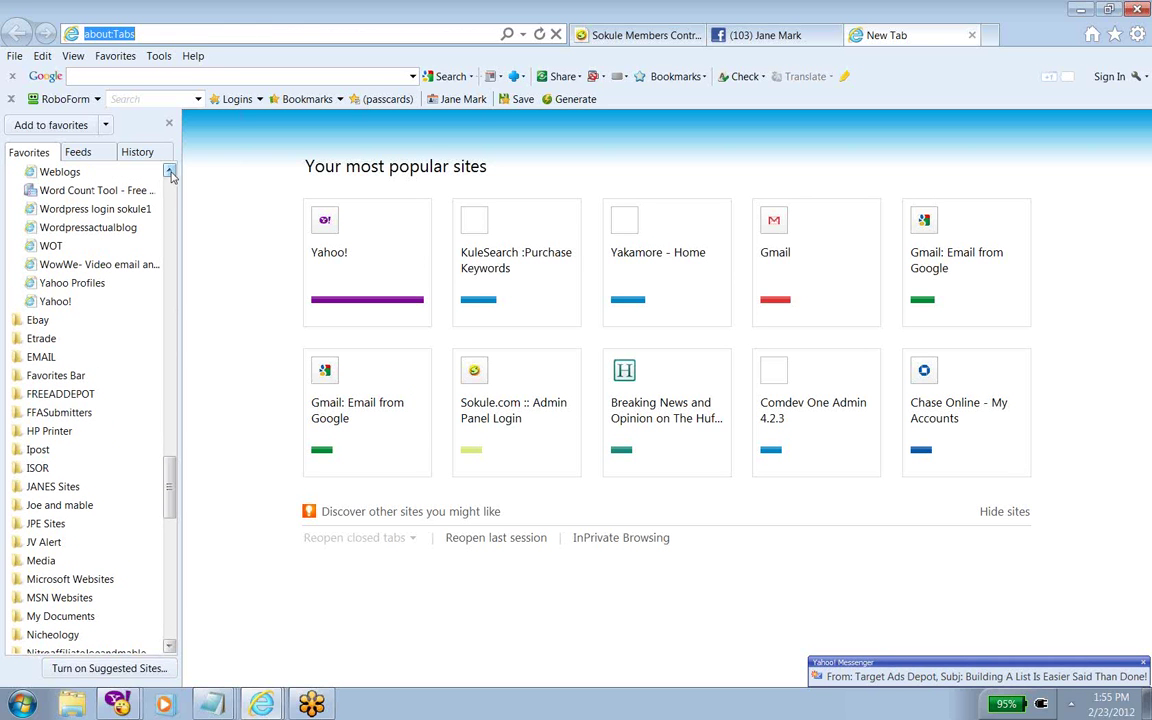
click(75, 393)
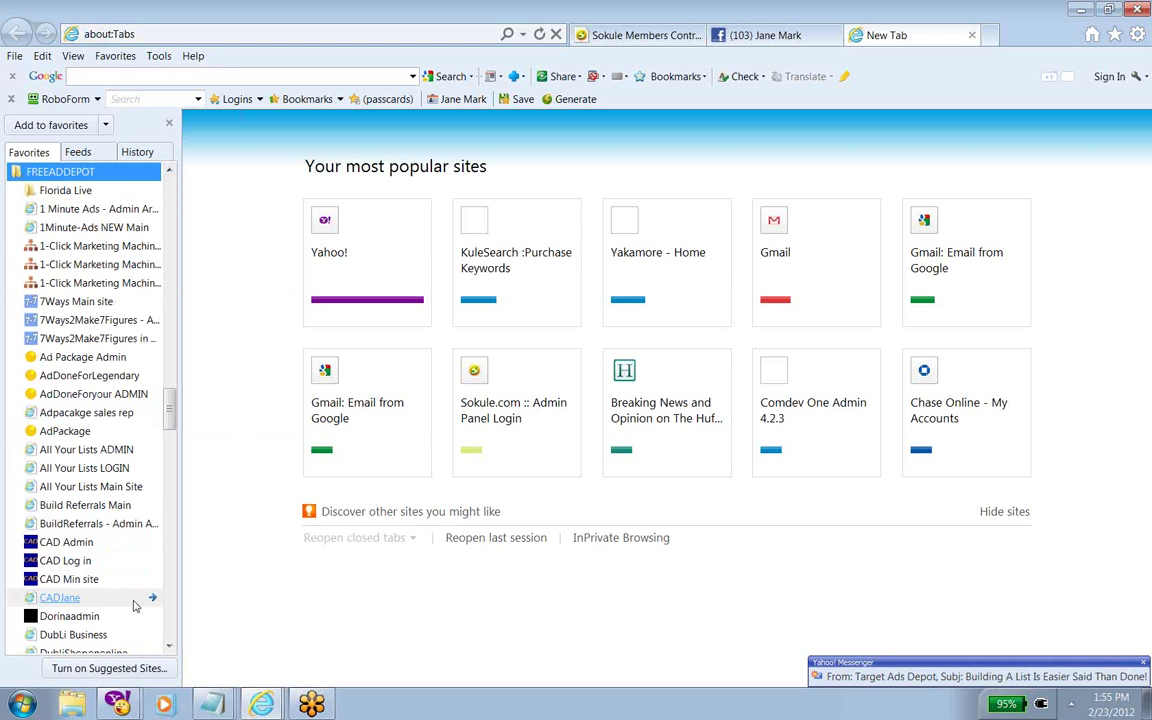
scroll(166, 587, down, 15)
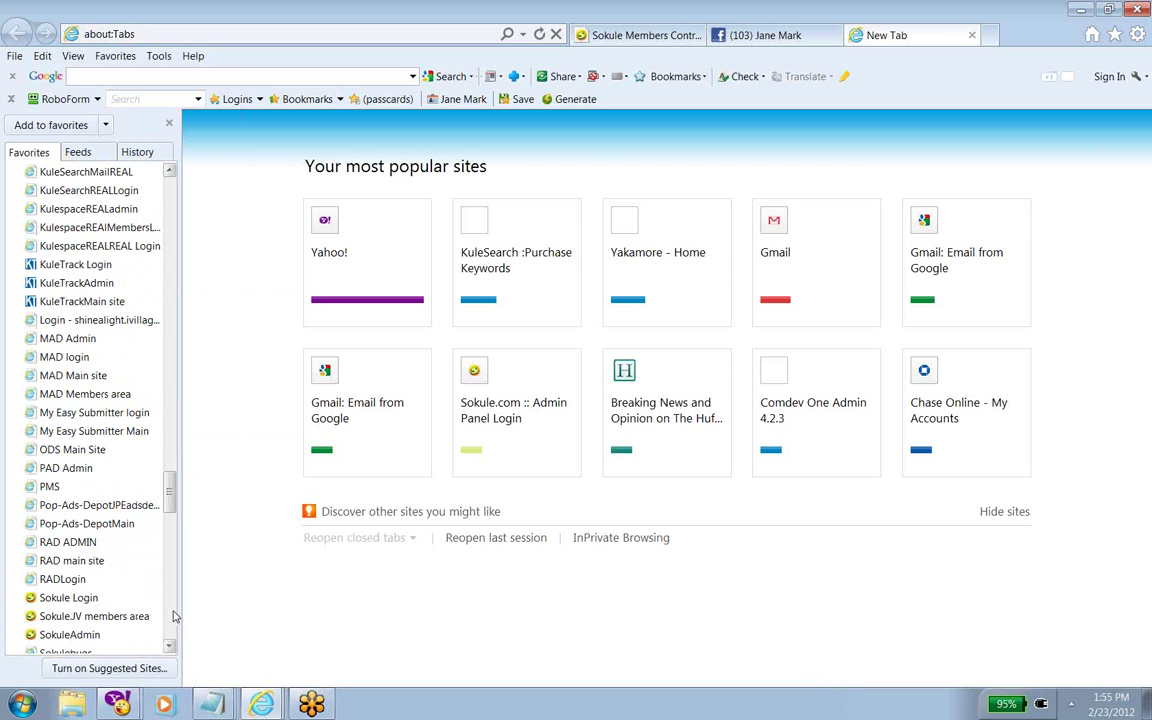
click(172, 616)
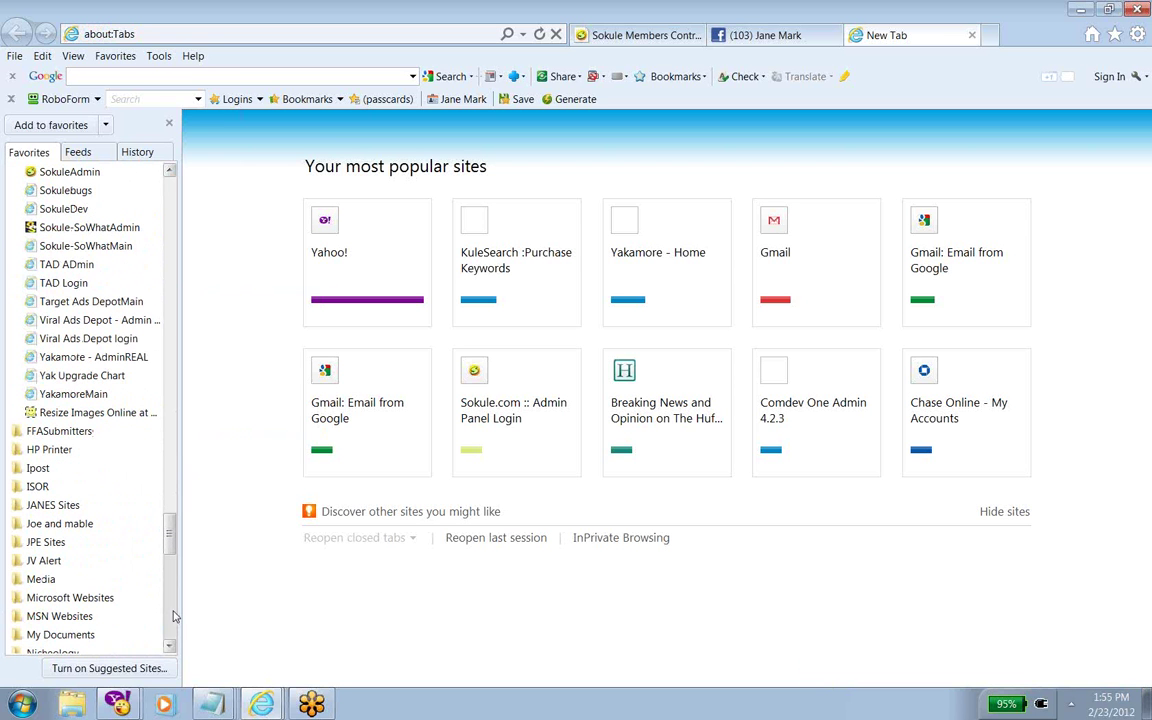
click(104, 396)
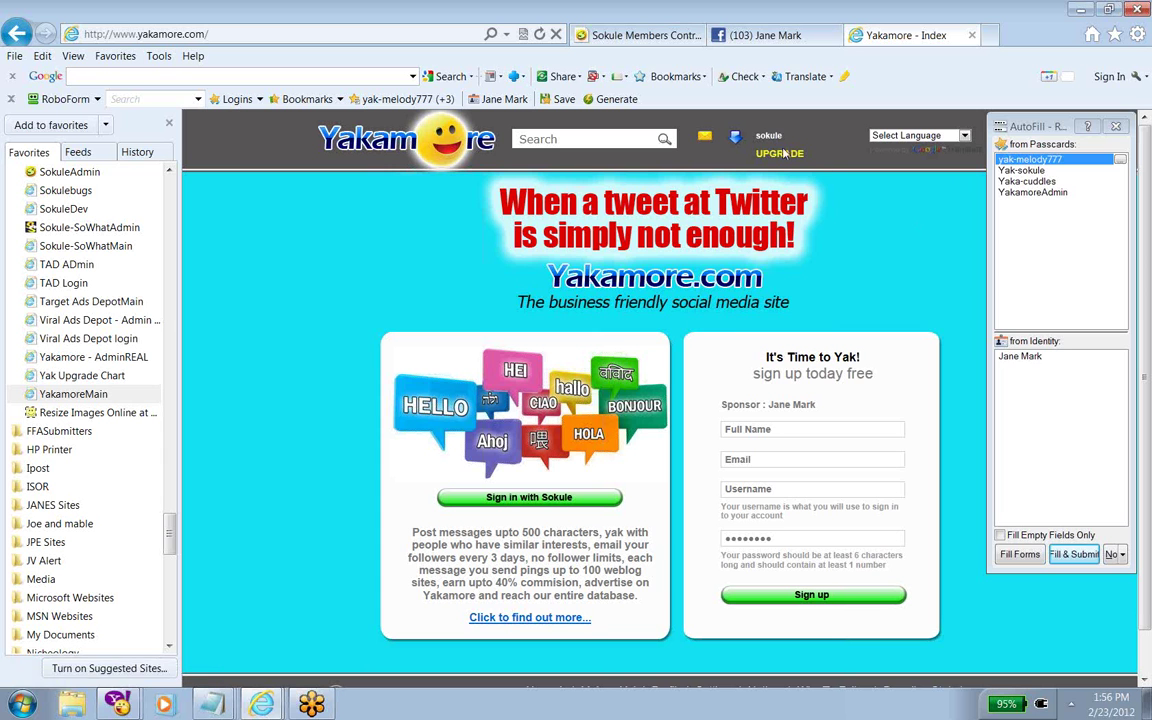
click(768, 138)
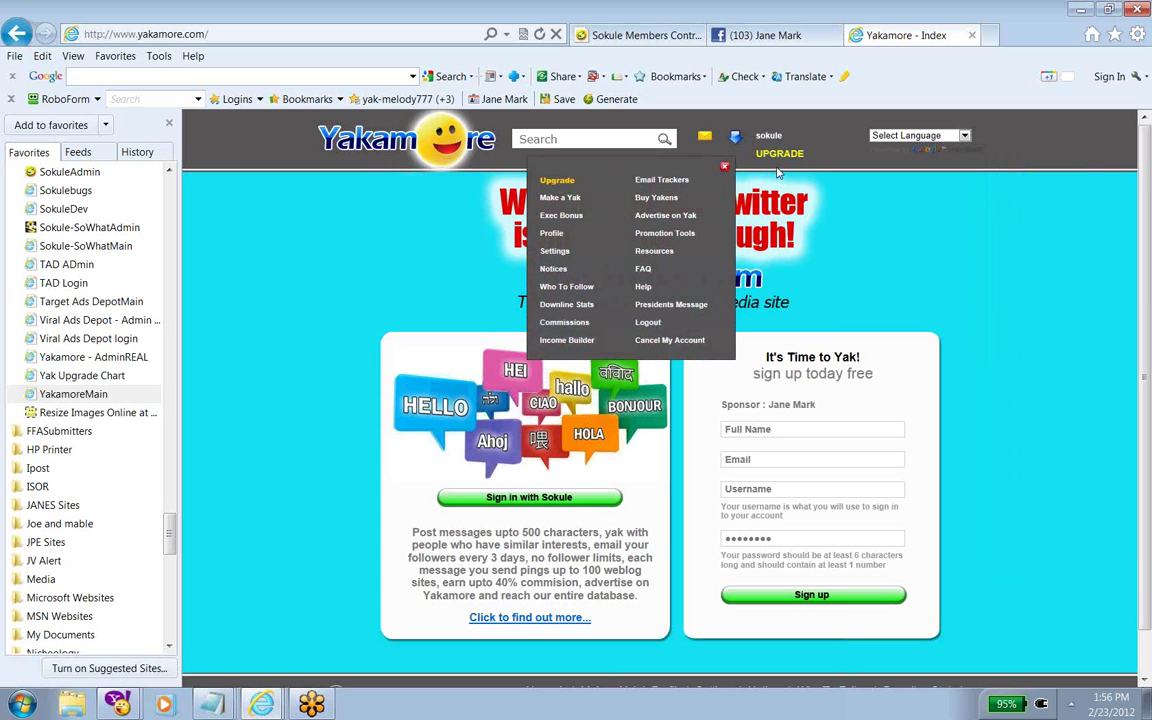
click(553, 233)
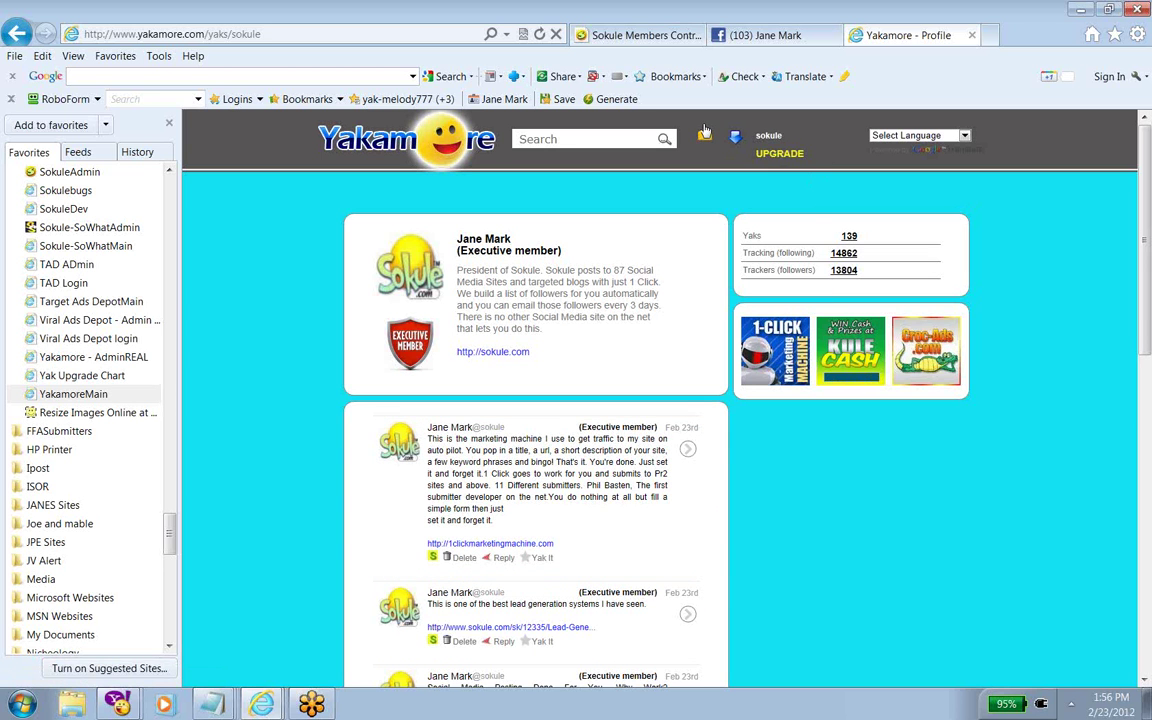
Return to the Sokule control panel, open the account upgrade page and compare the Bronze, Bronze +, Silver and Founder membership levels
click(643, 40)
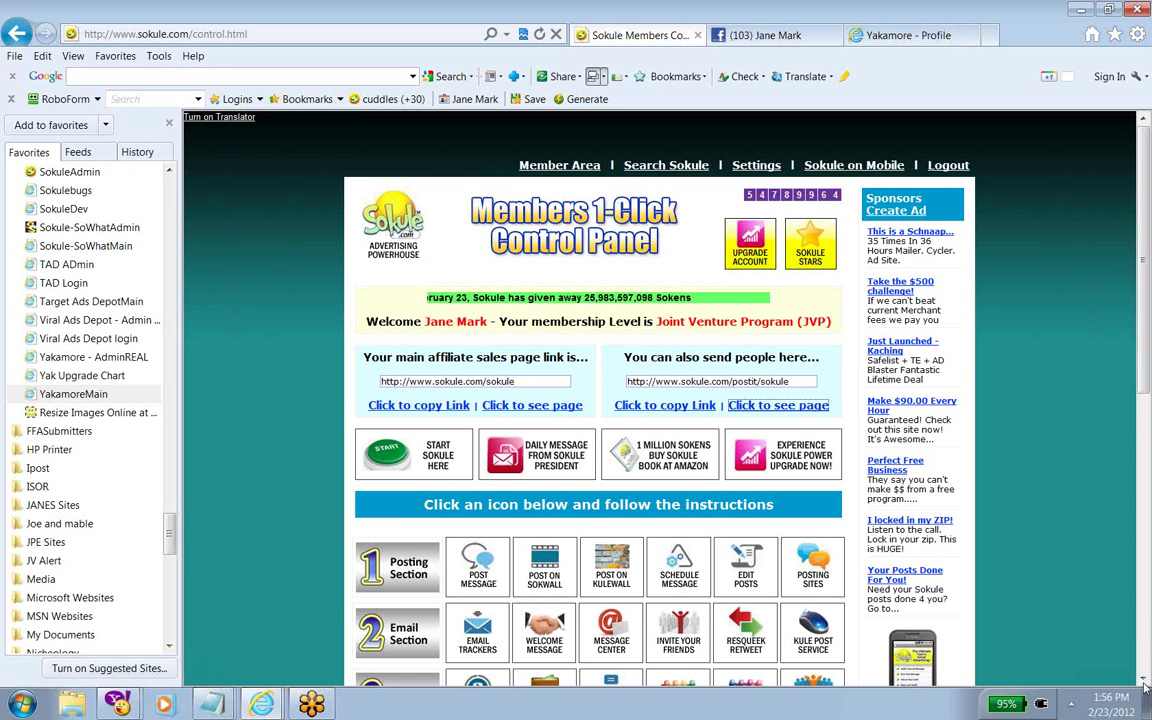
scroll(1145, 680, down, 3)
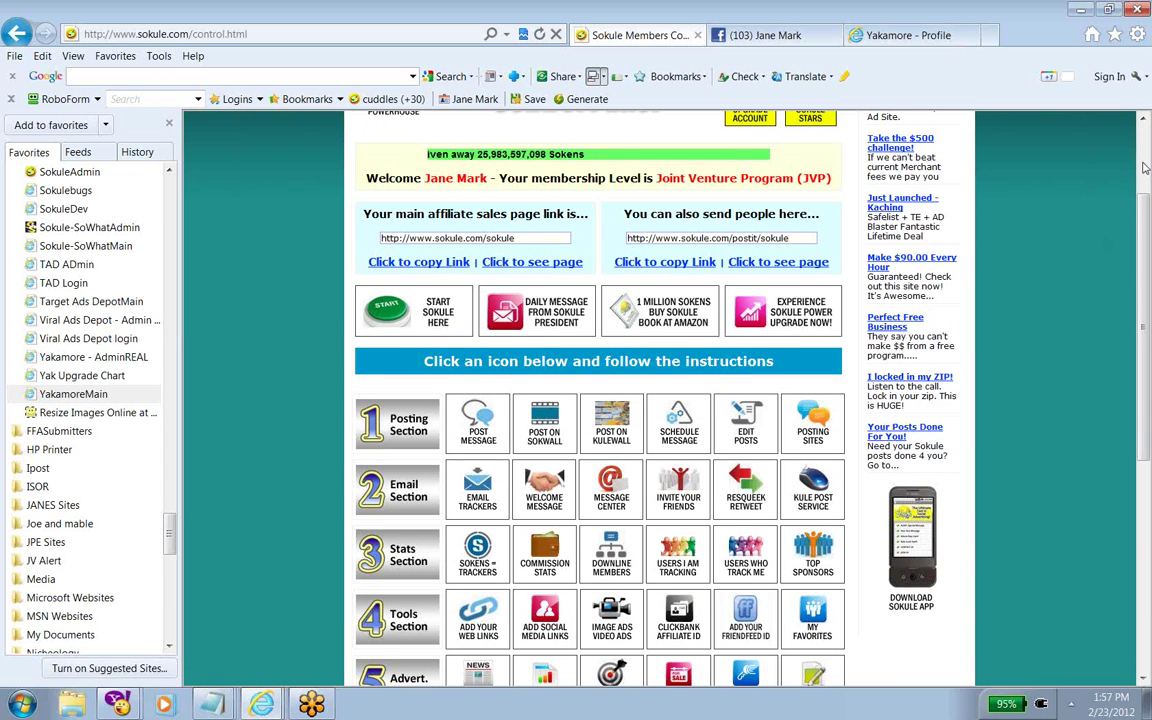
scroll(1030, 155, up, 2)
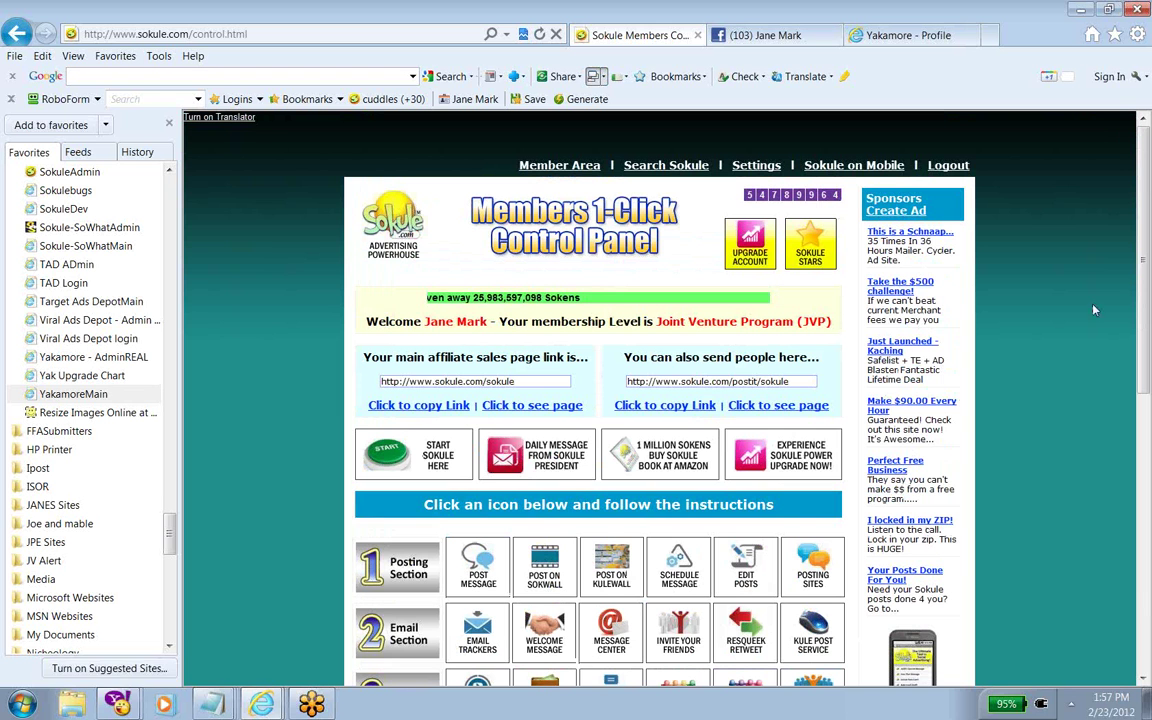
click(742, 251)
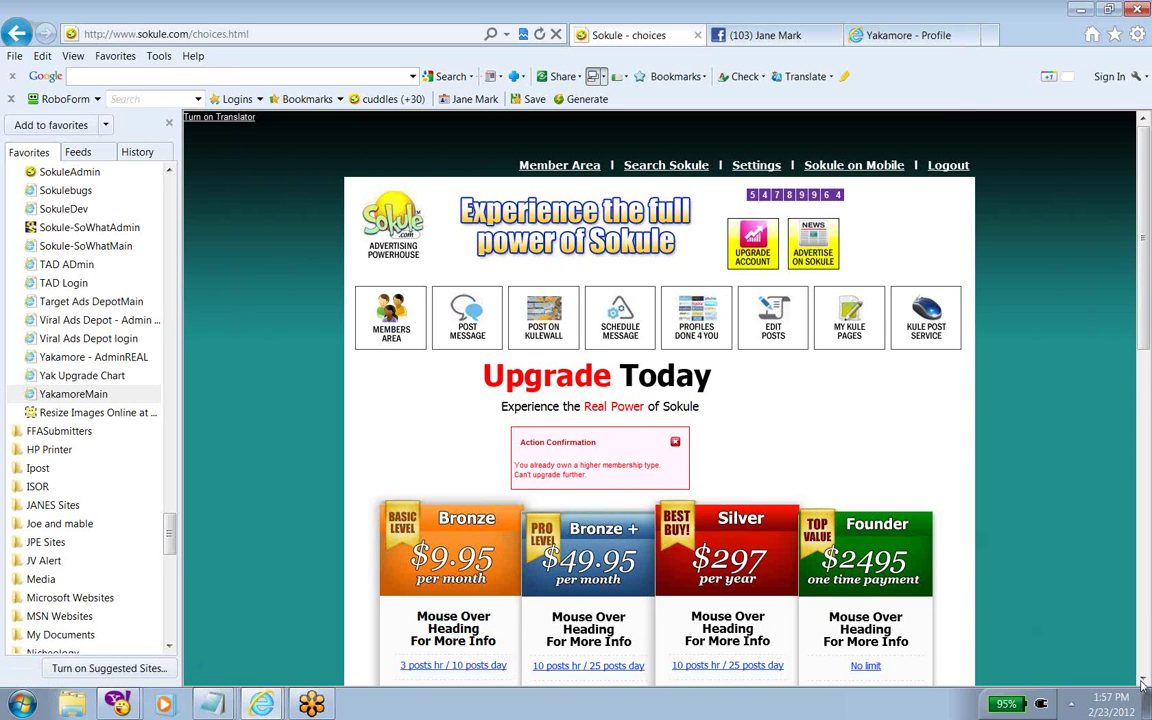
drag(1143, 681, 1143, 681)
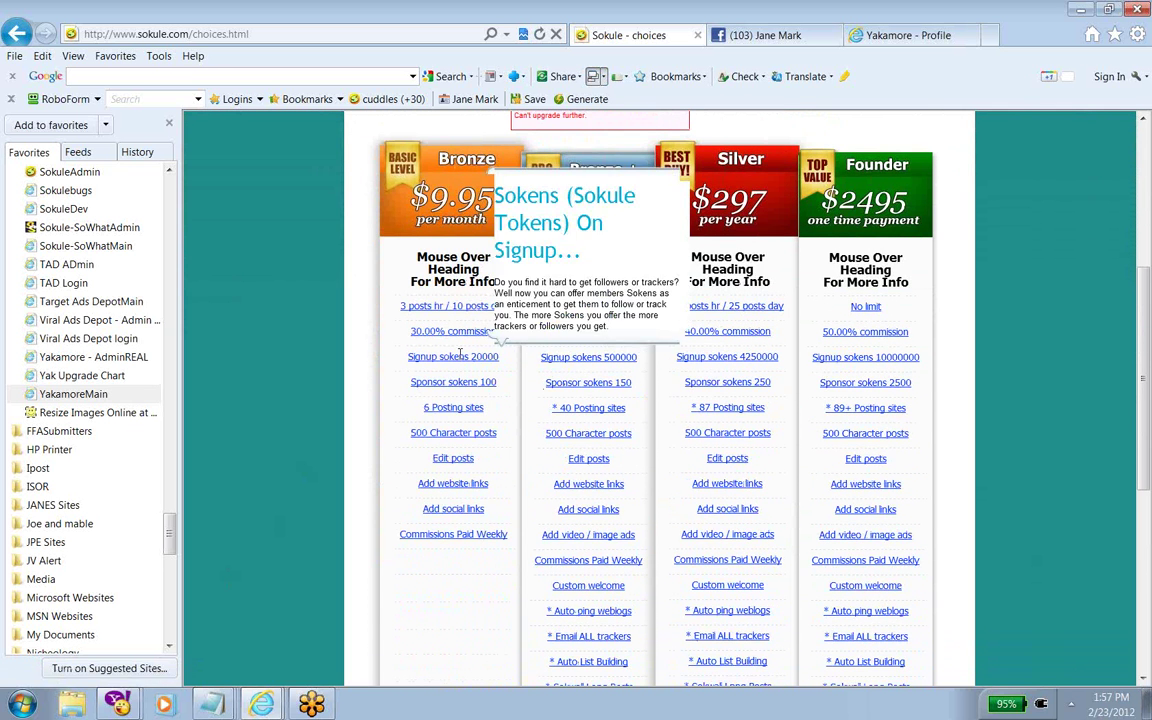
scroll(500, 400, down, 1)
mouse_move(427, 452)
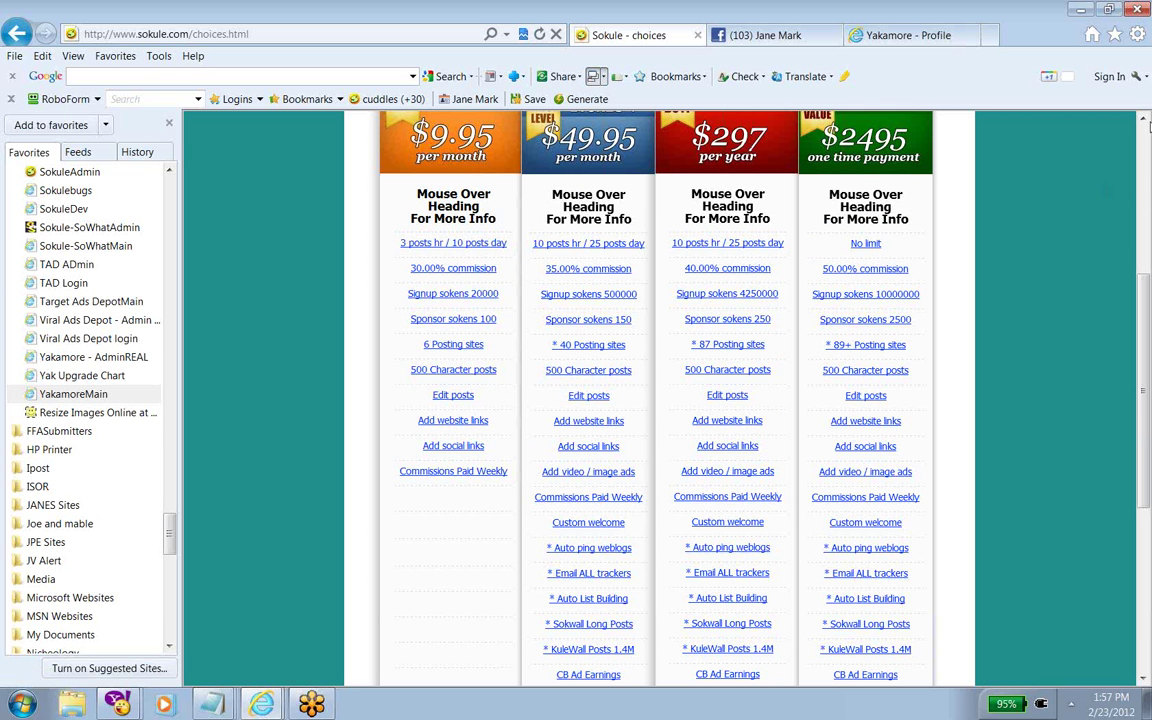
click(1144, 119)
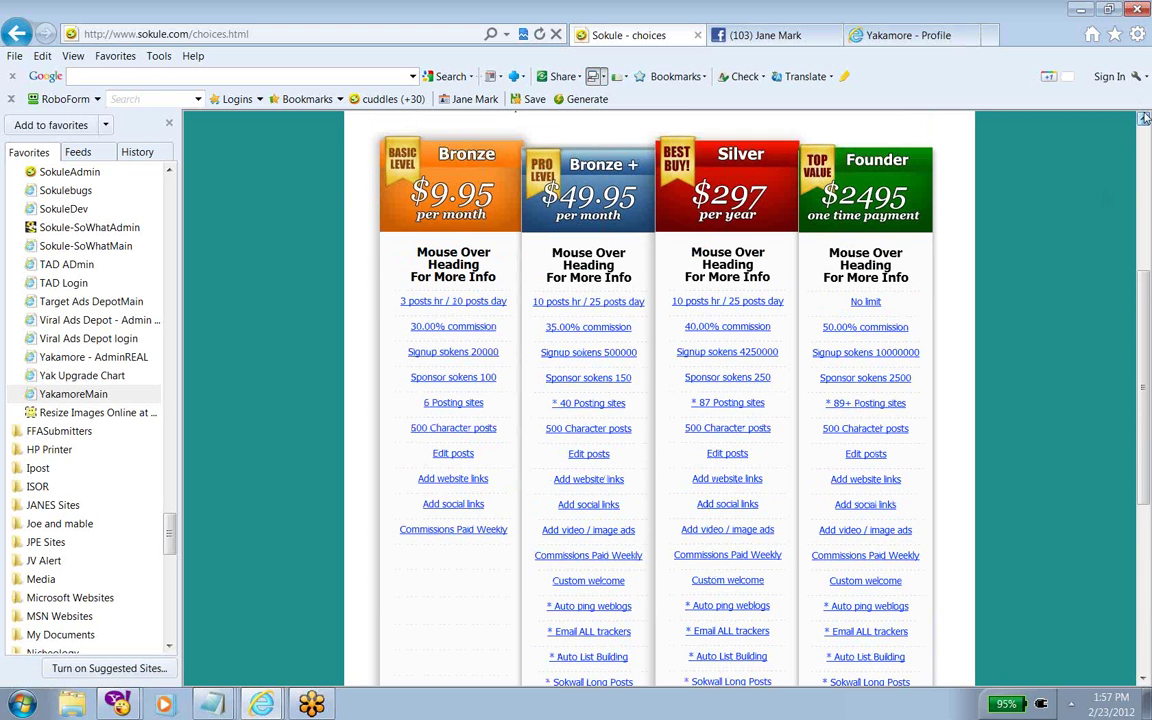
click(1144, 119)
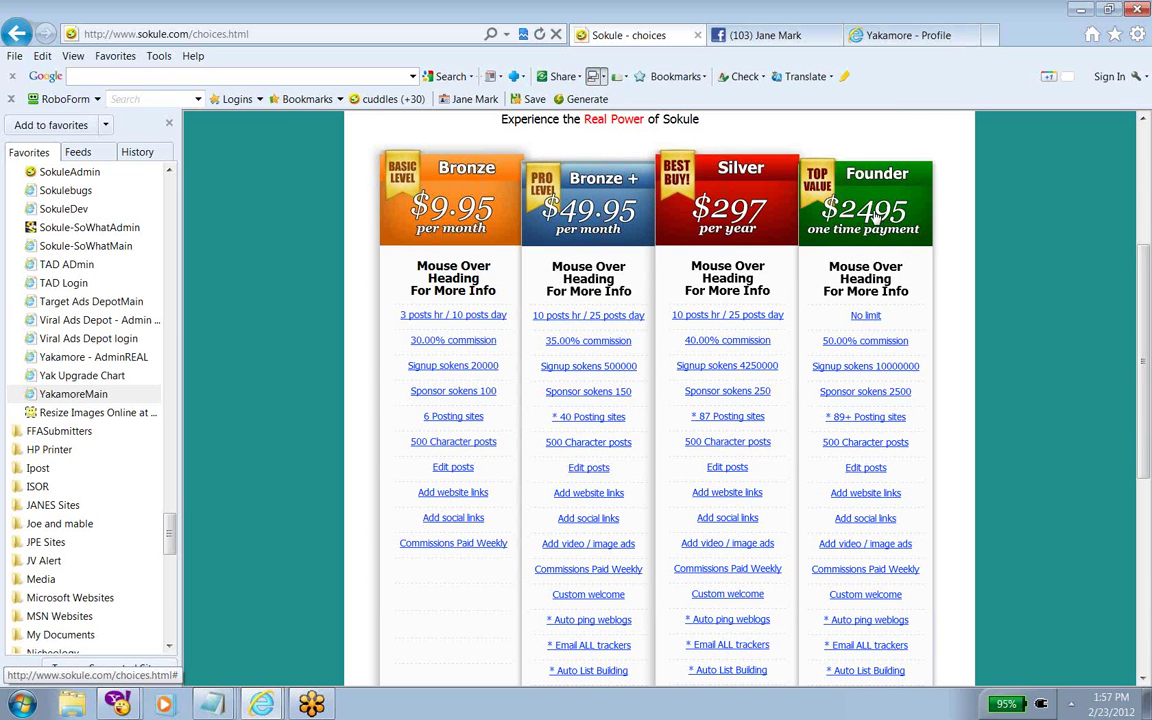
click(1148, 170)
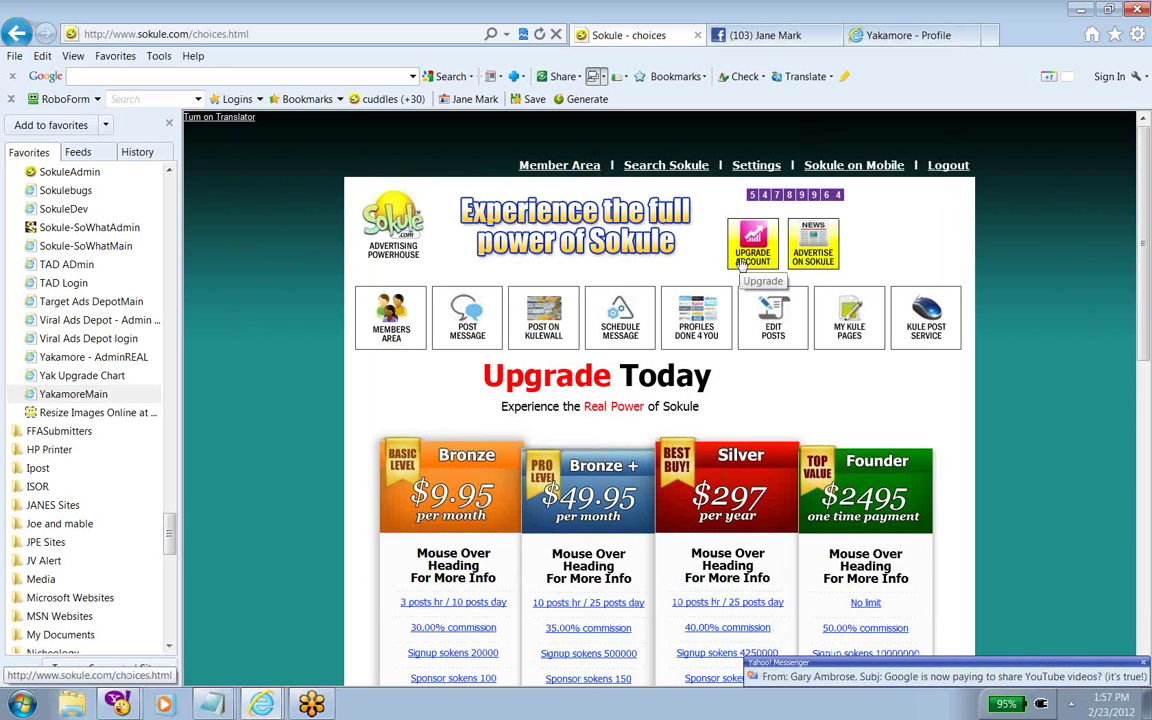
Go back to the member area, open Post on Sokwall and start adding a new Sokwall post
click(530, 165)
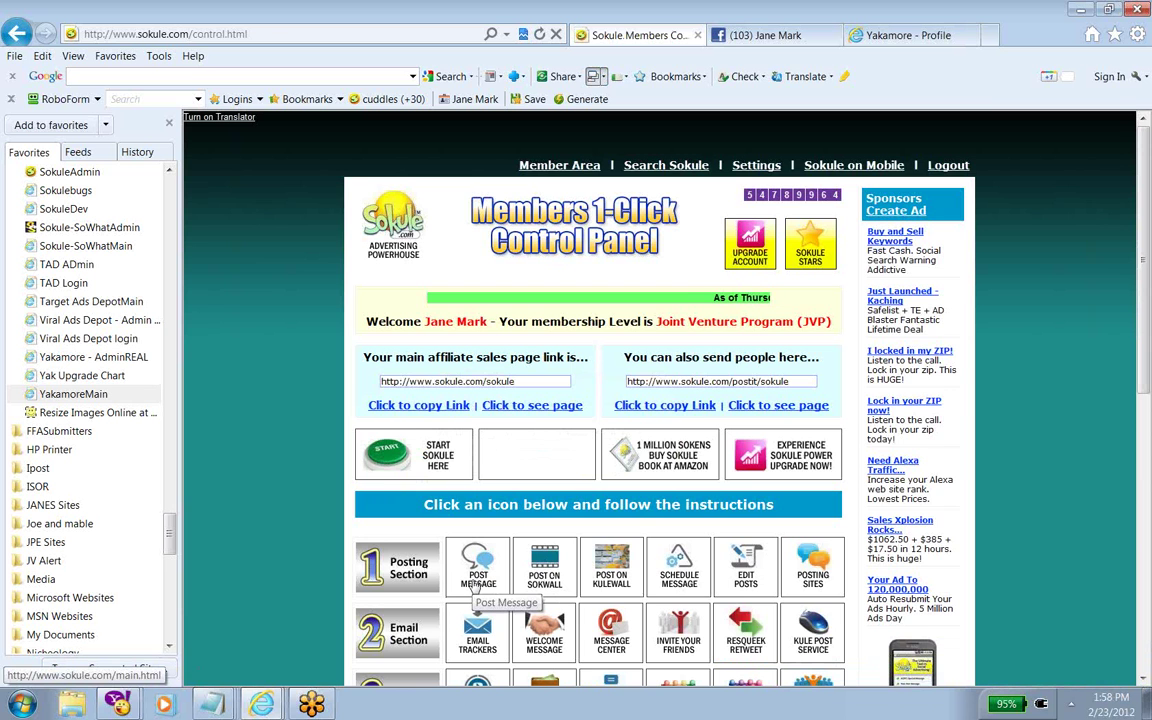
click(546, 574)
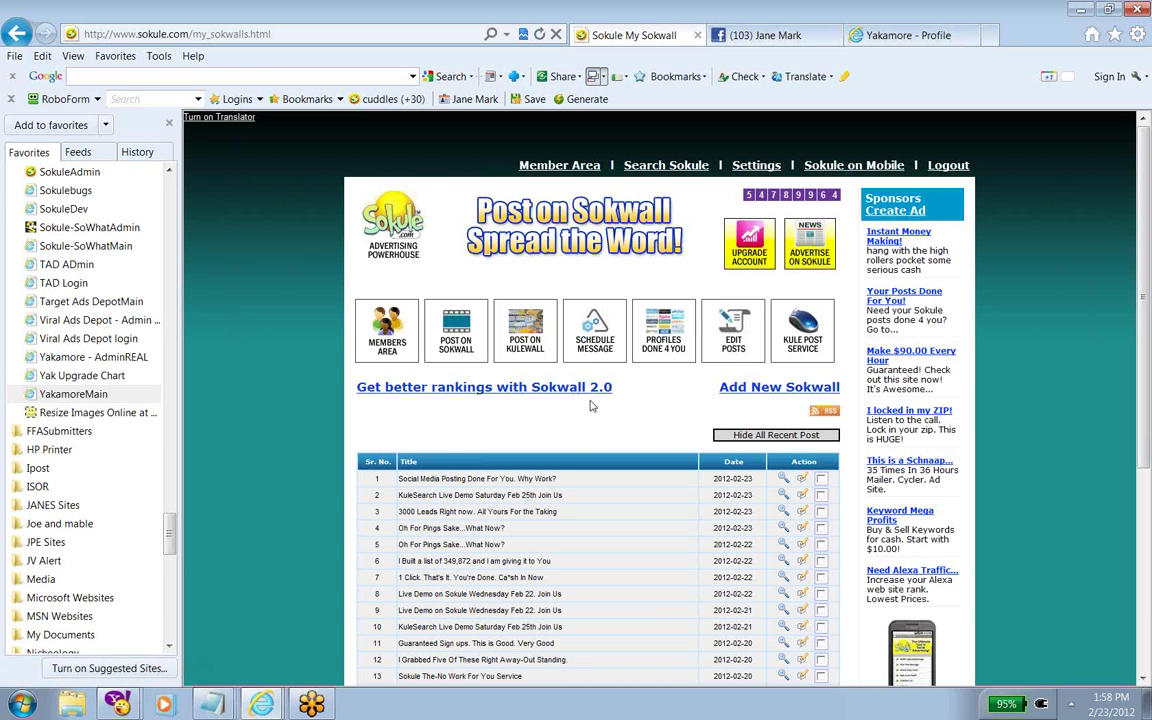
click(778, 388)
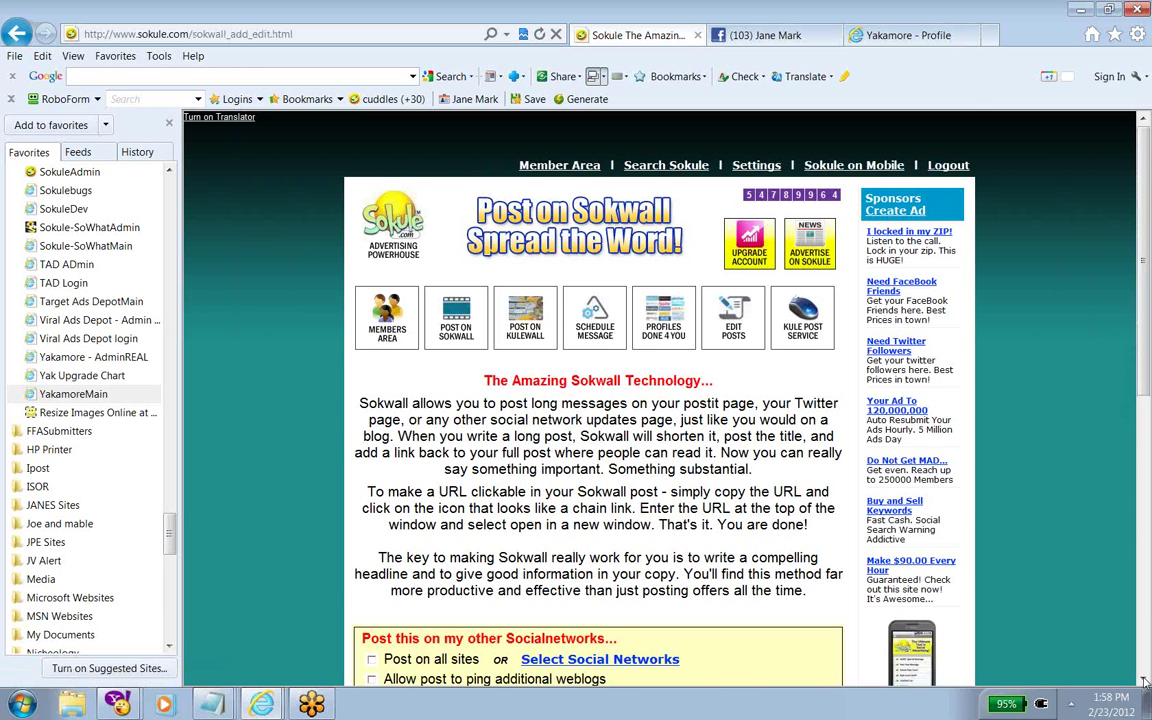
Set the Sokwall post to go out on all sites and expand the list of targeted blogs
scroll(1145, 681, down, 5)
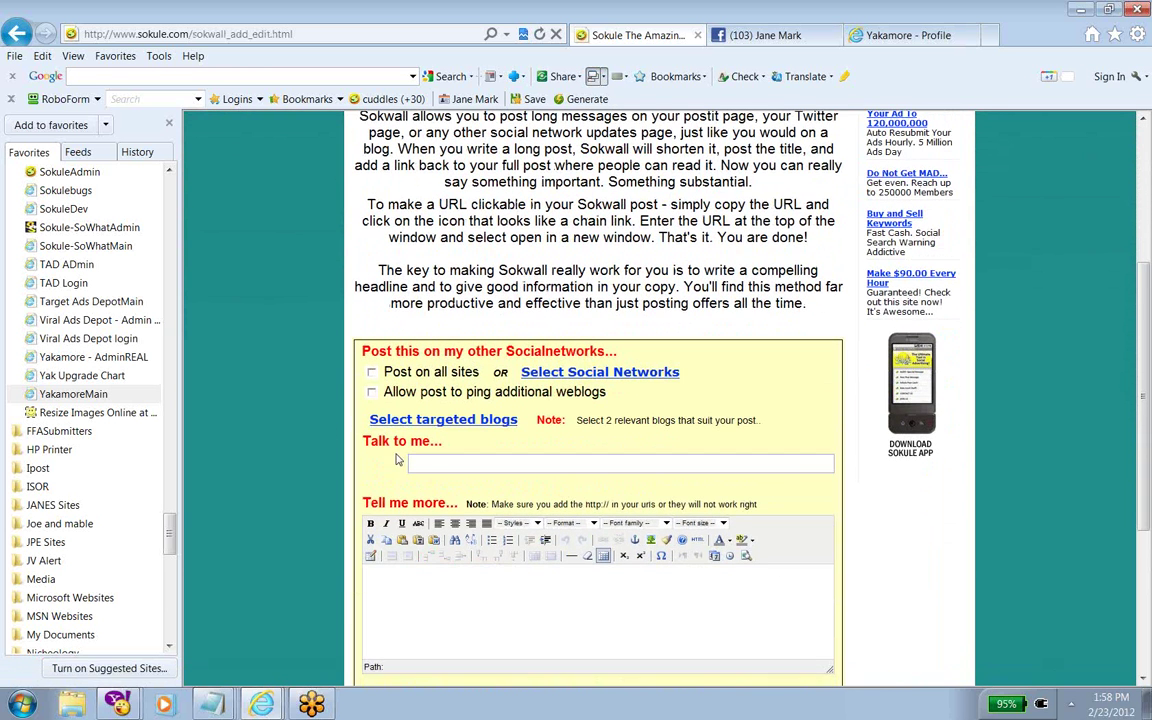
click(372, 372)
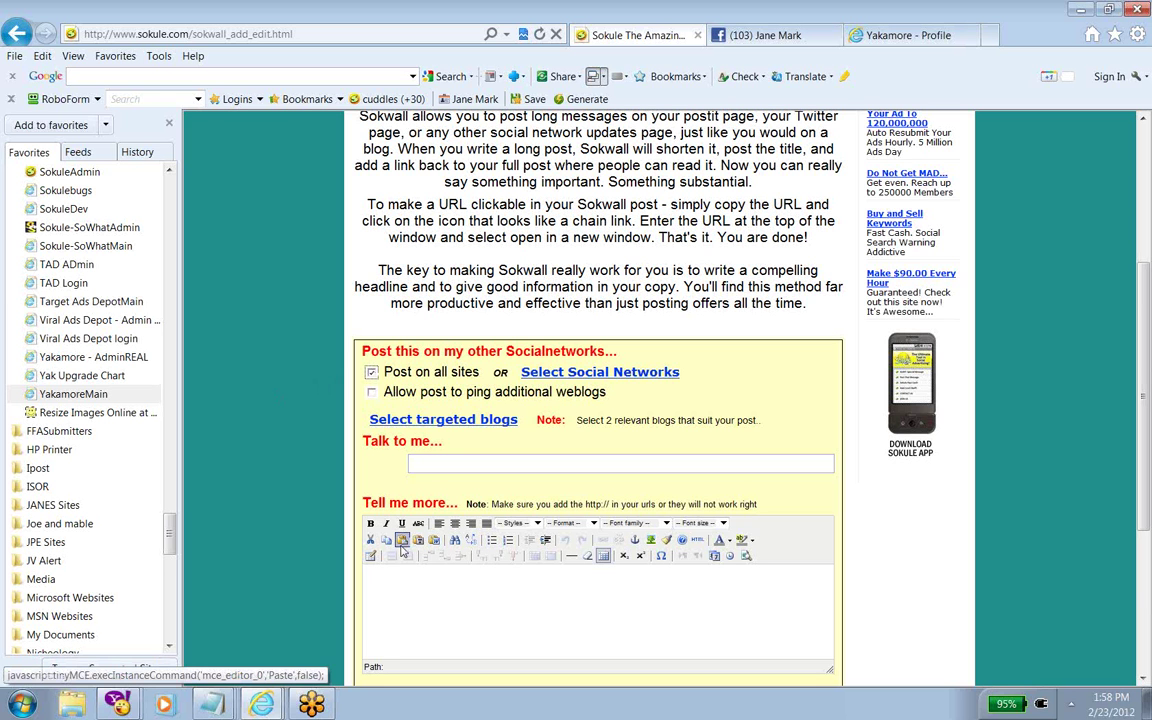
click(443, 420)
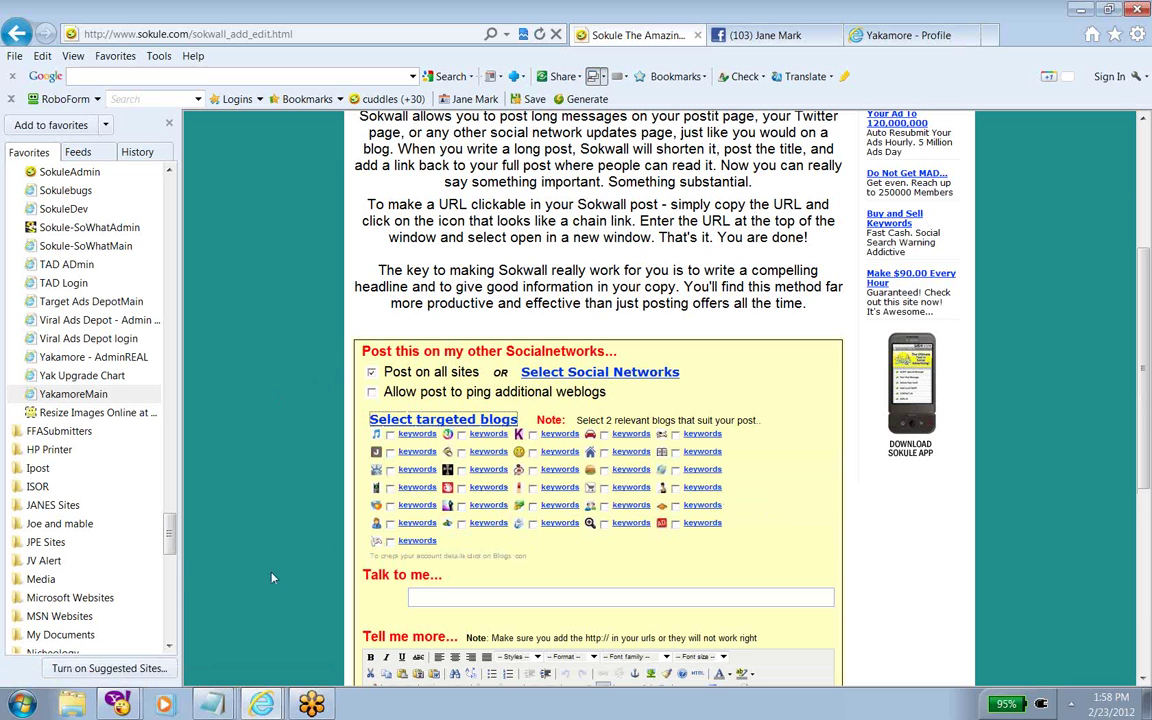
Check the Sokwall post draft in the Feb 22nd webinar notes in Notepad and return to the post form
click(211, 704)
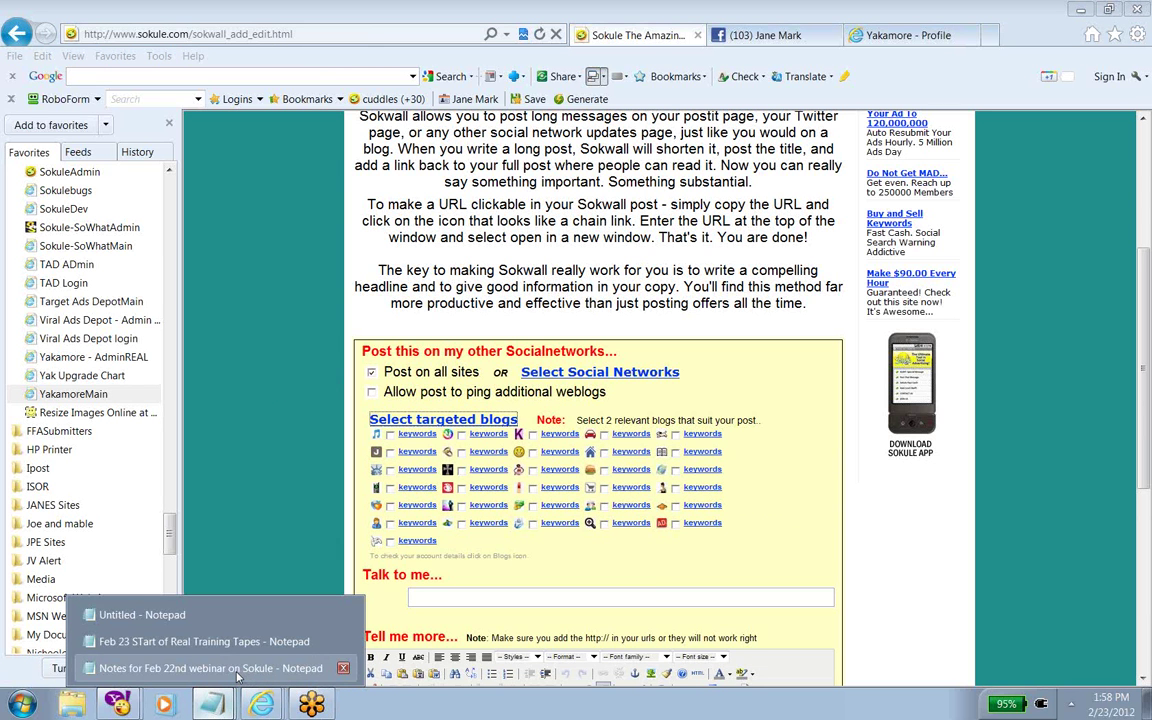
click(237, 668)
click(449, 424)
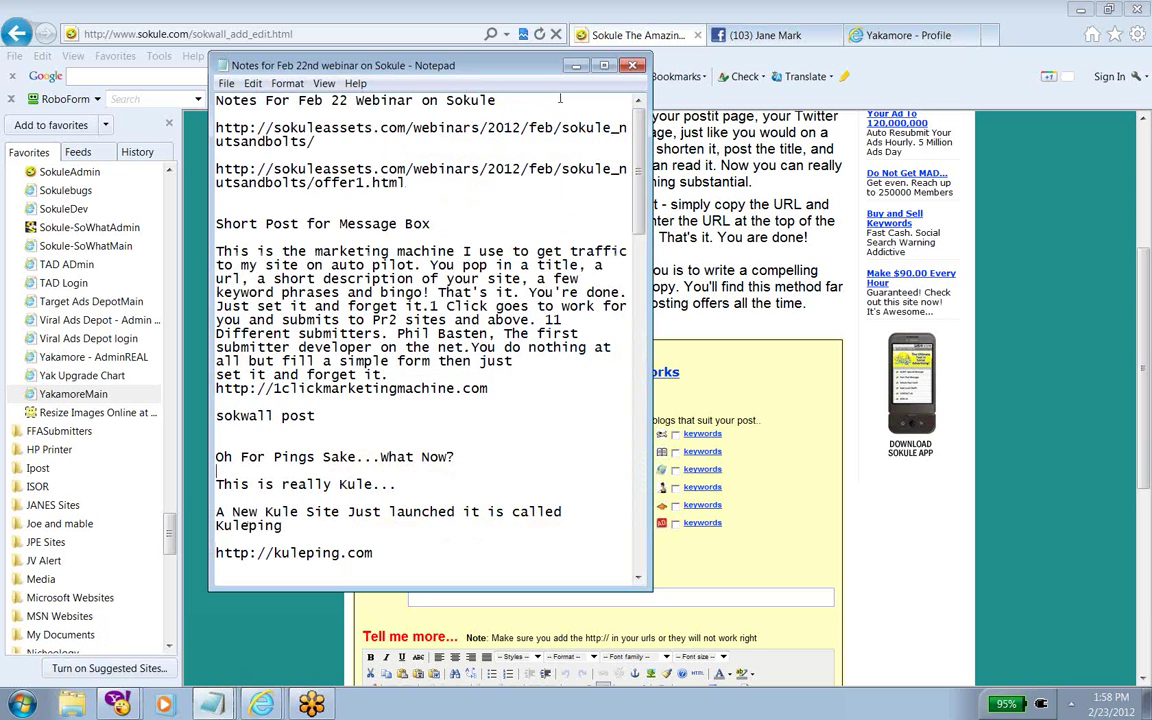
click(575, 66)
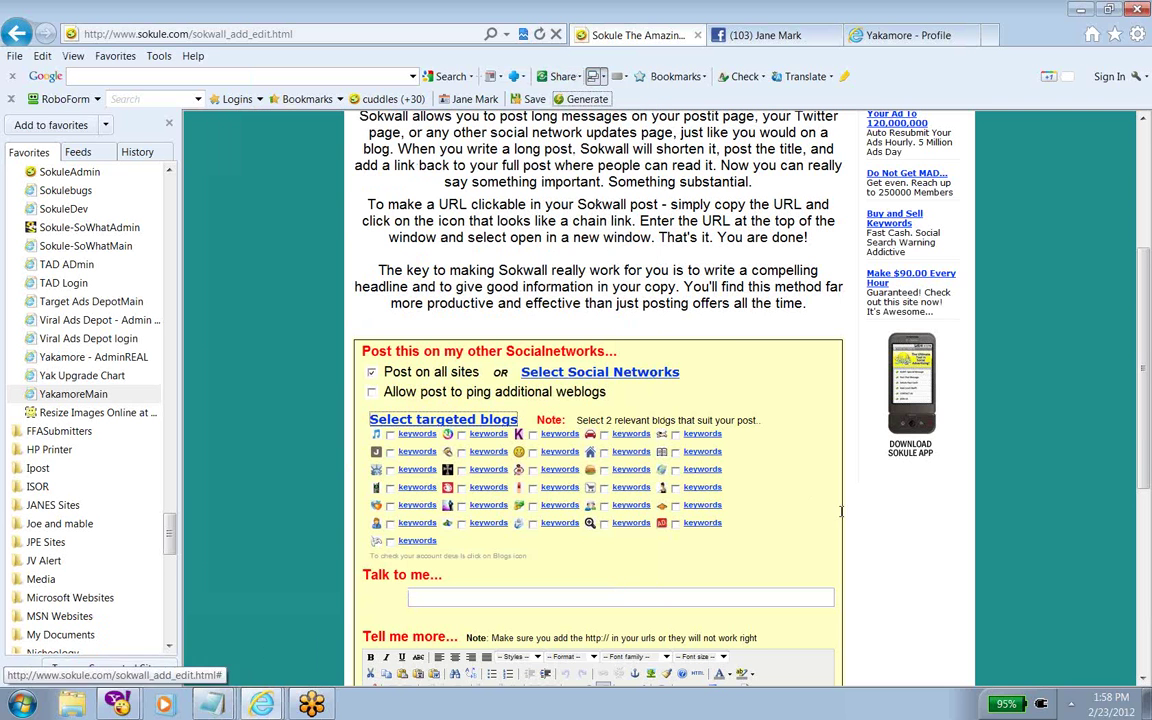
Select kuleblogger and the magnifying-glass blog as targeted blogs, and allow the post to ping additional weblogs
click(603, 524)
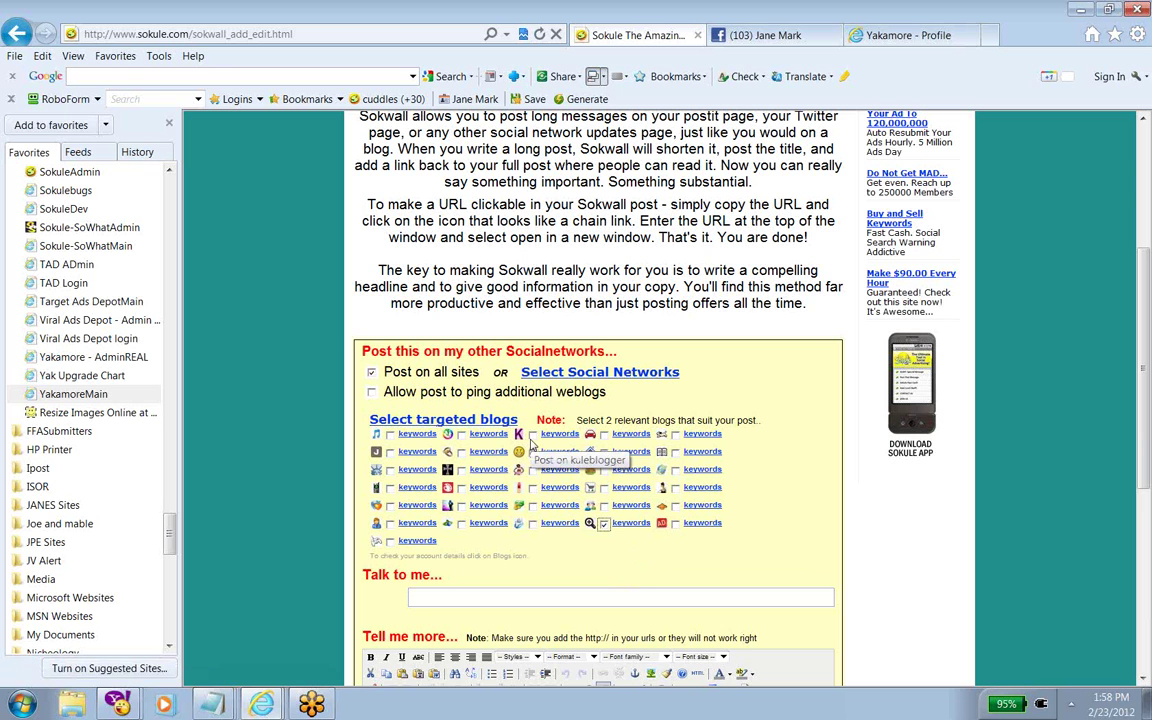
click(532, 435)
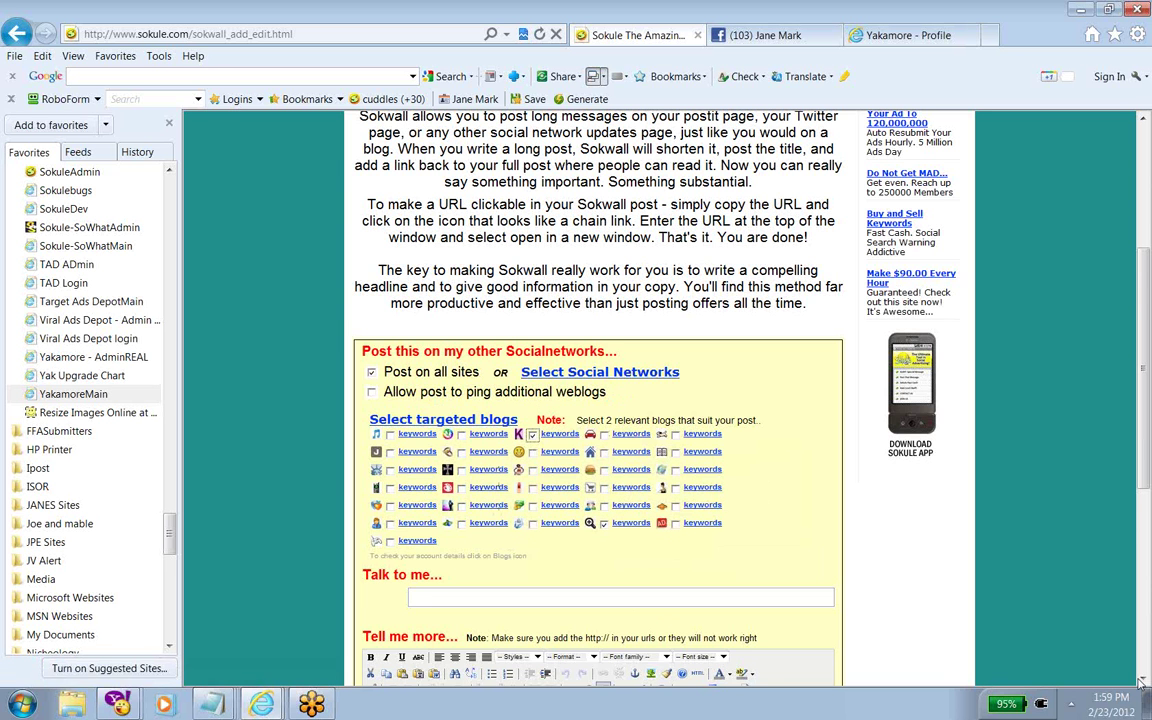
scroll(1140, 678, down, 3)
scroll(1140, 678, down, 2)
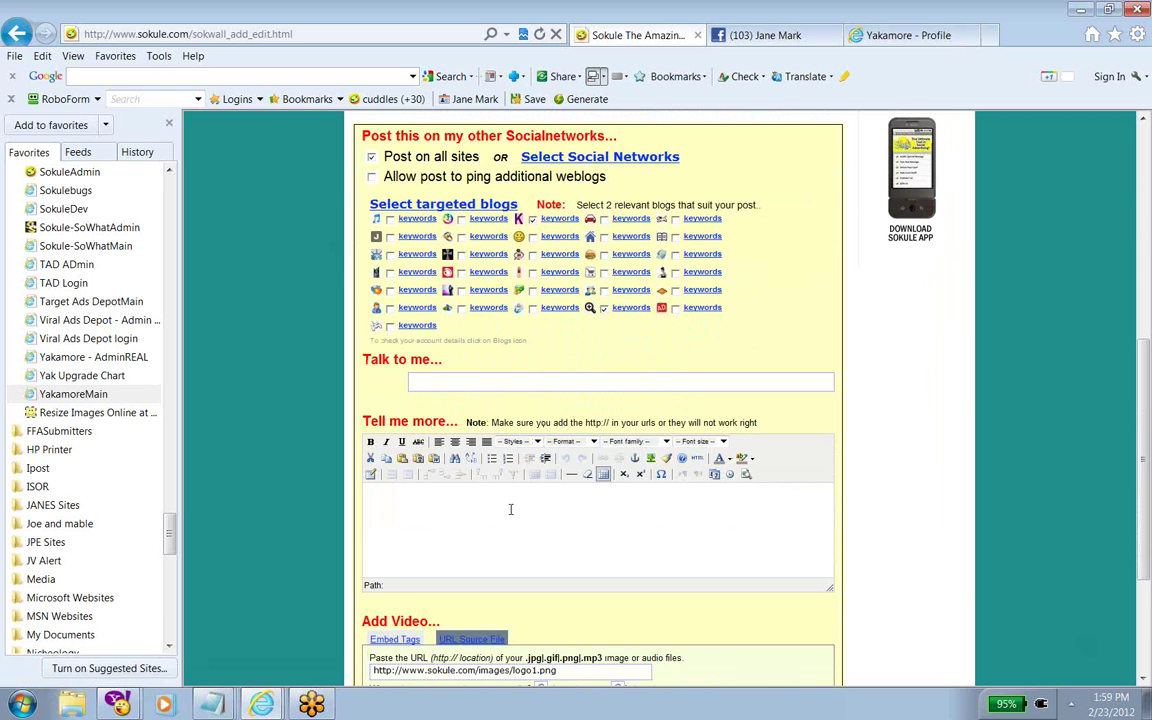
click(372, 178)
Copy the Sokwall post from the Notepad webinar notes, from "Oh For Pings Sake...What Now?" through the PPS paragraph
click(212, 700)
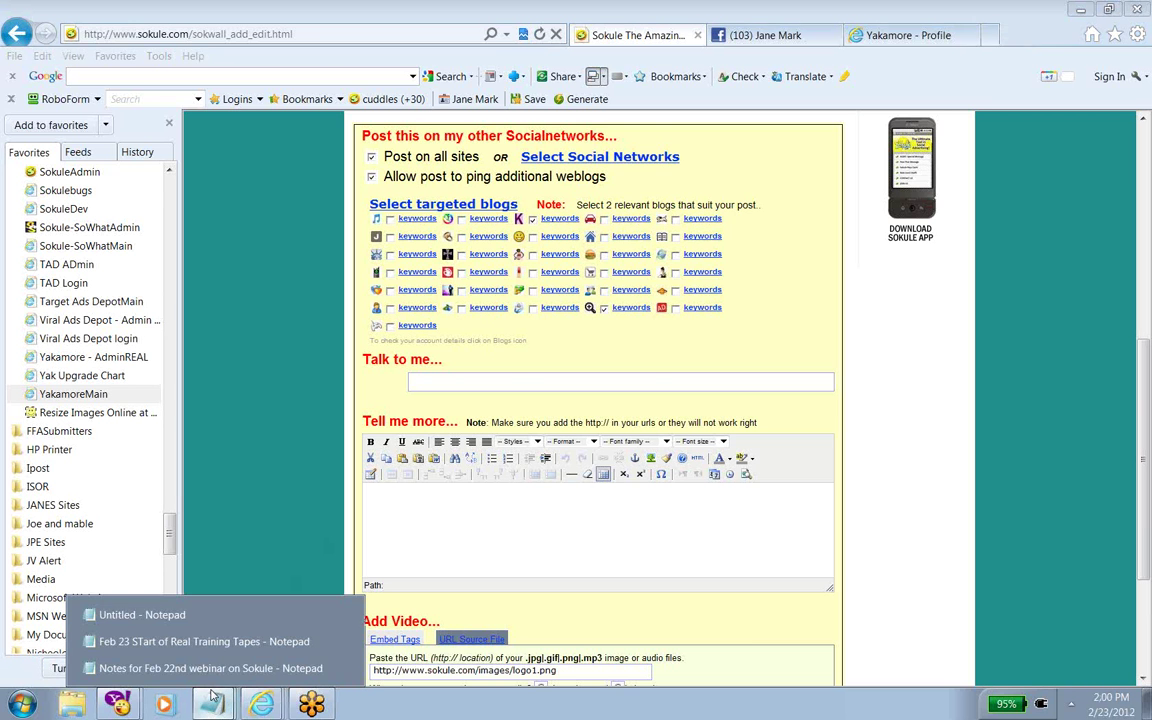
click(190, 668)
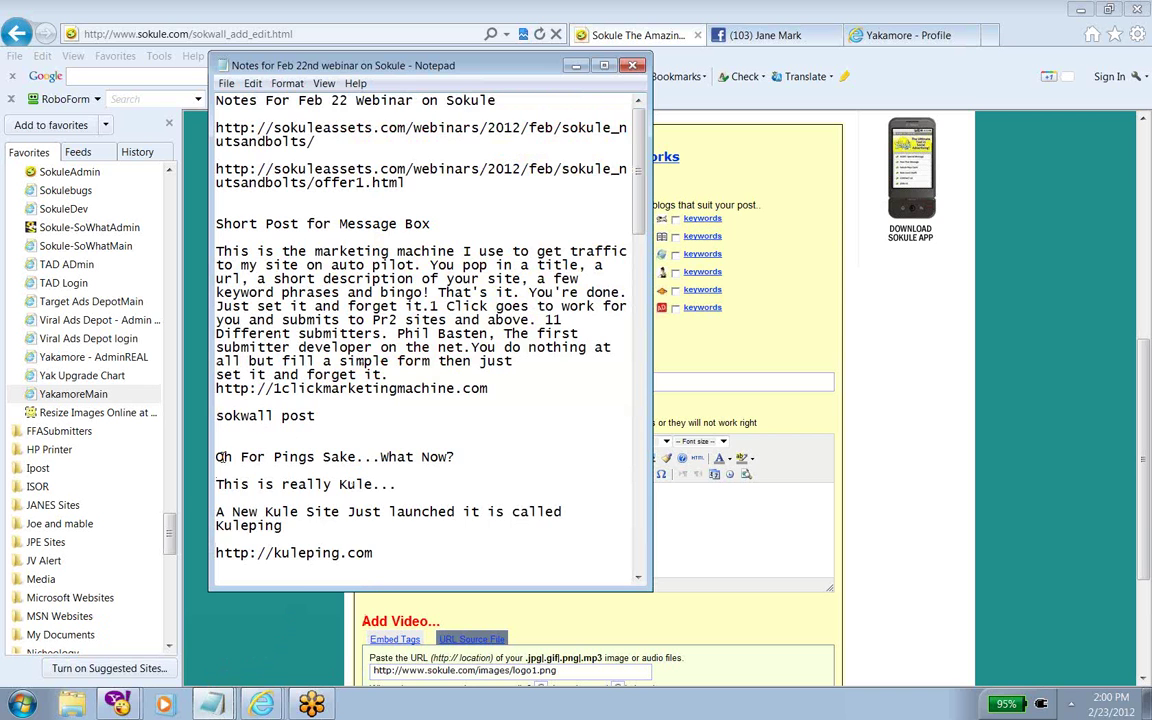
drag(216, 456, 329, 400)
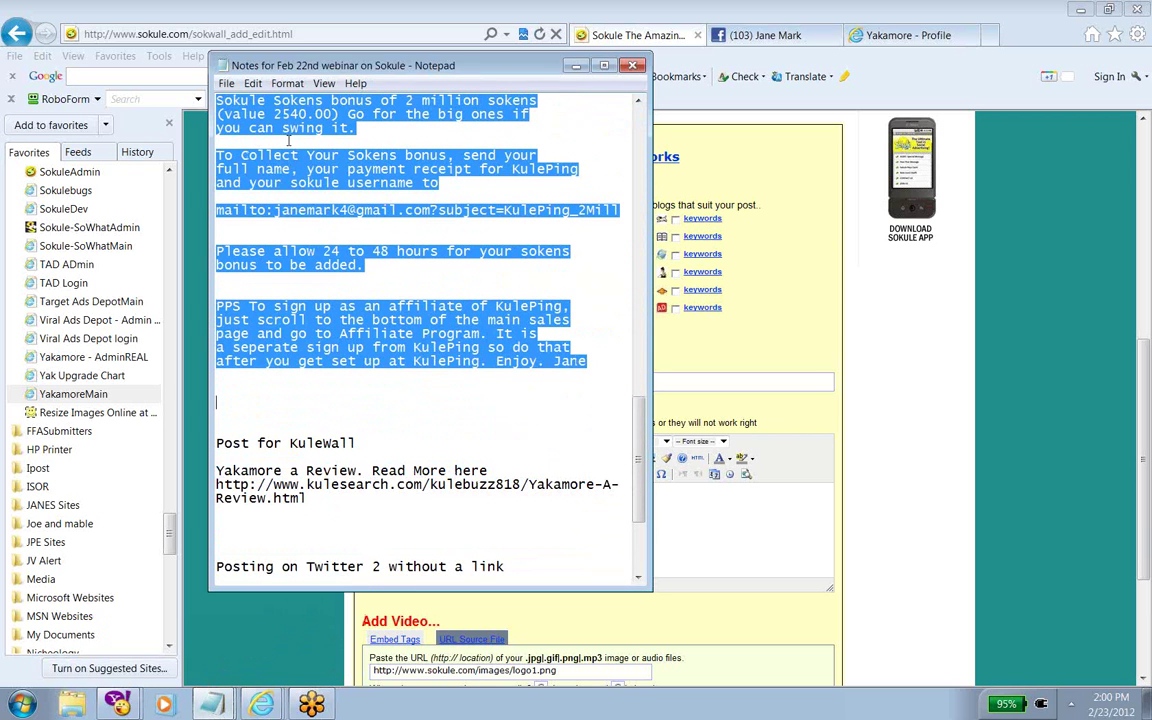
click(251, 83)
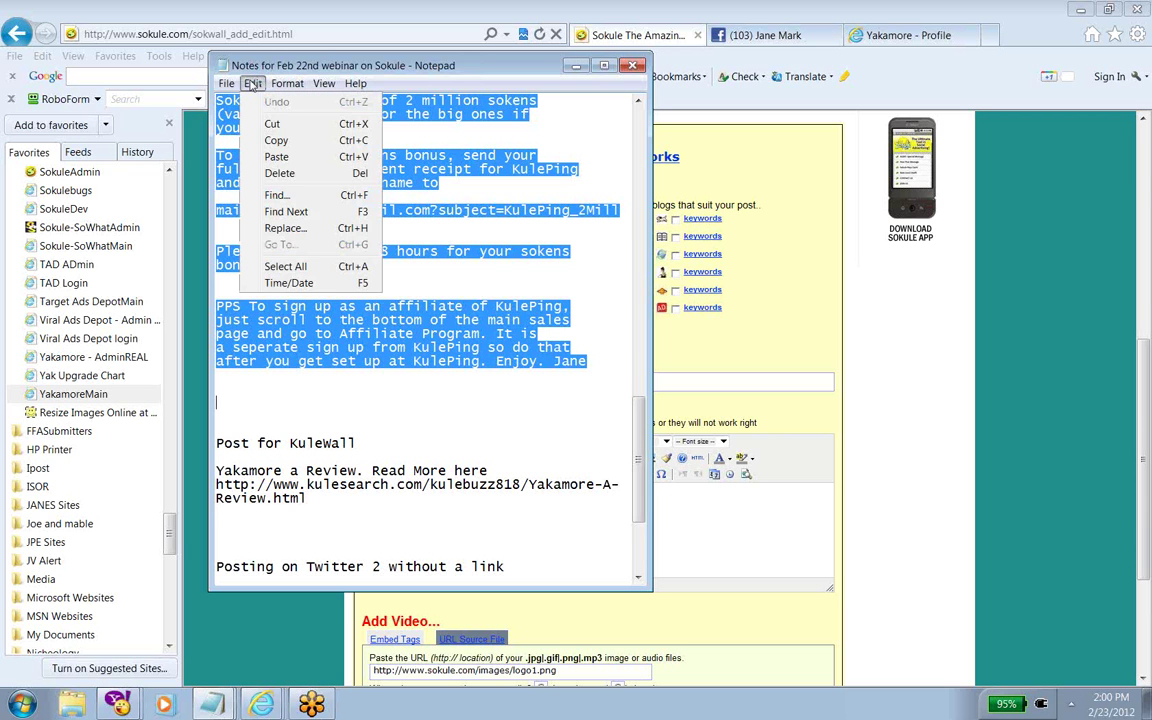
click(240, 131)
click(519, 50)
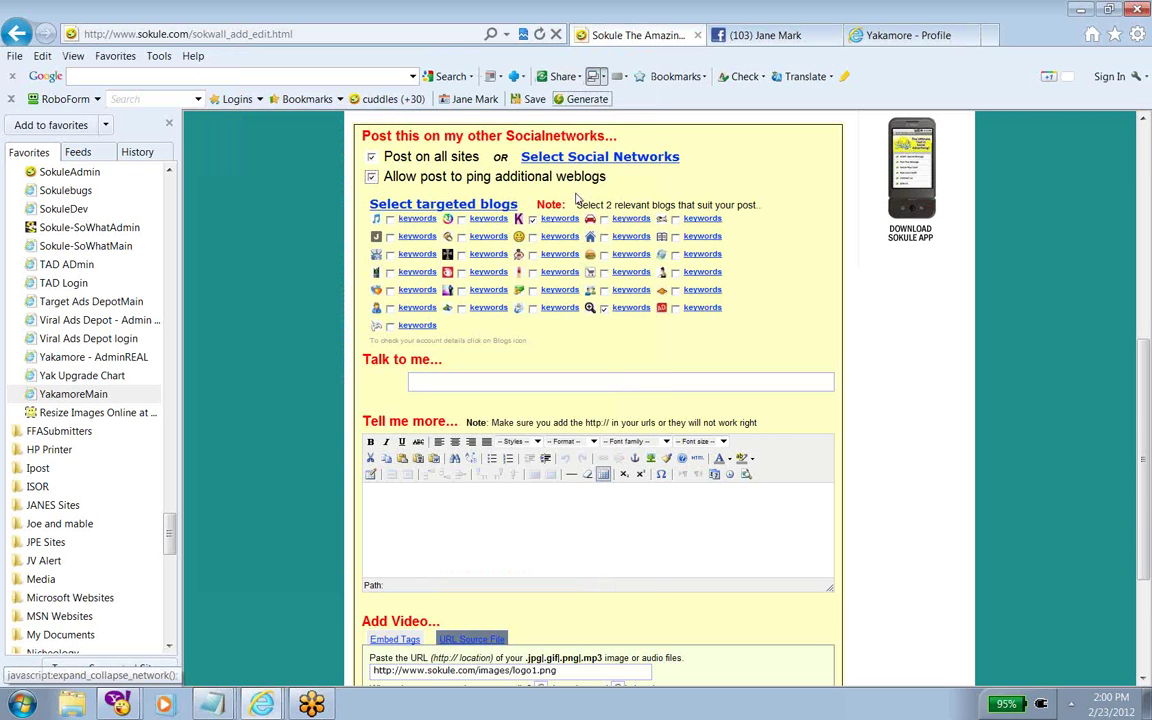
Paste the copied text into "Talk to me..." as the headline and into "Tell me more..." as the full post
right_click(502, 380)
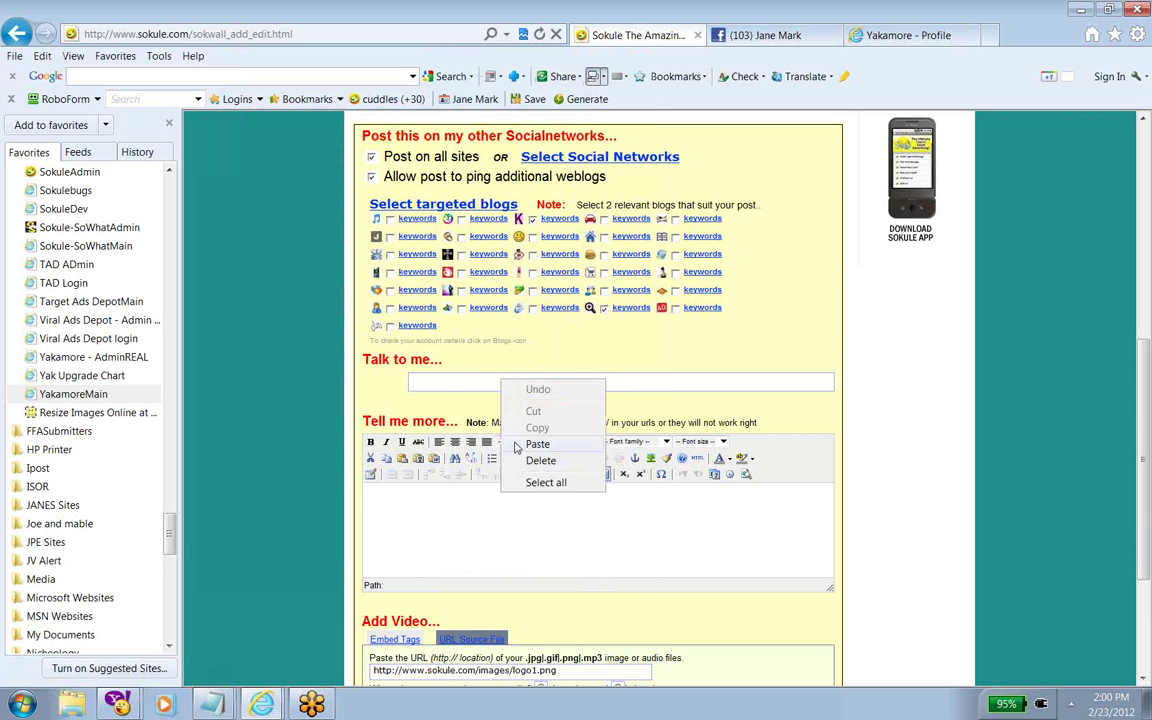
click(528, 442)
right_click(448, 524)
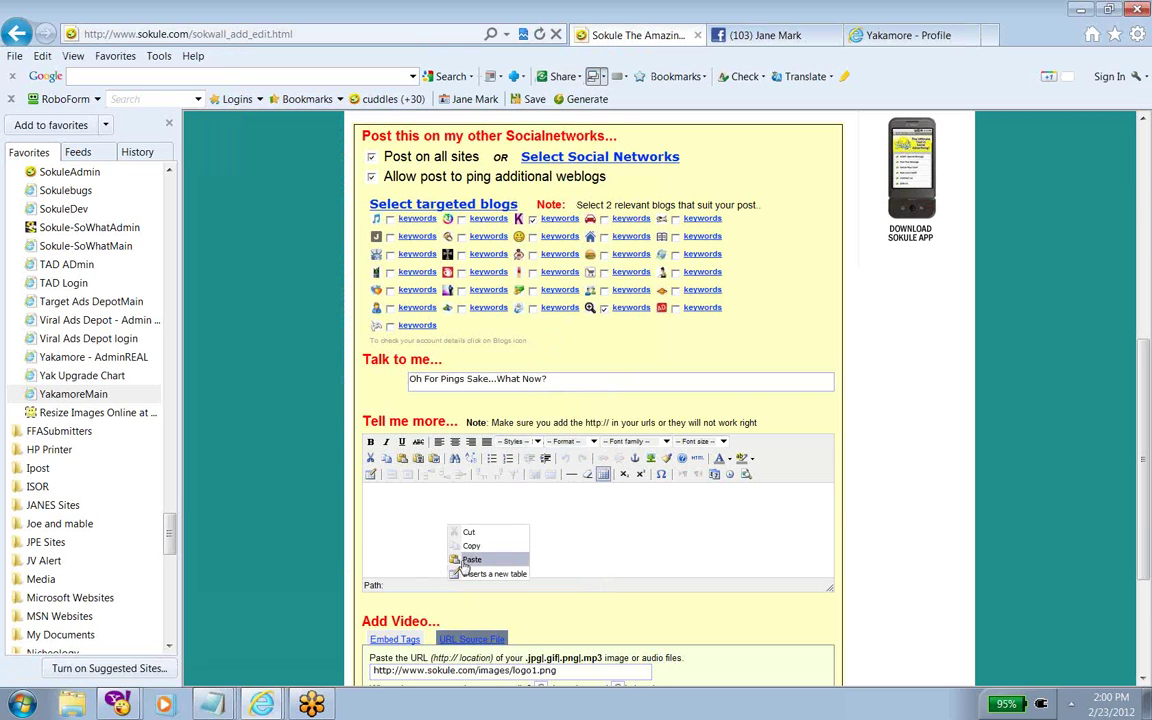
click(465, 557)
click(617, 392)
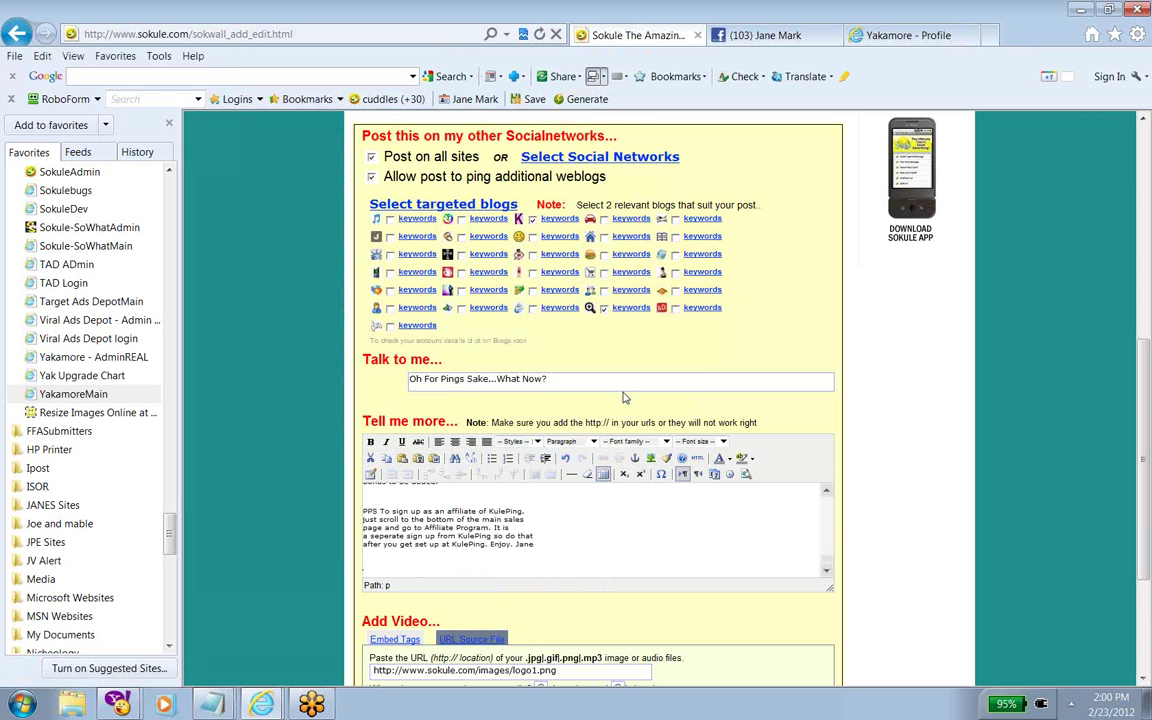
scroll(826, 520, up, 6)
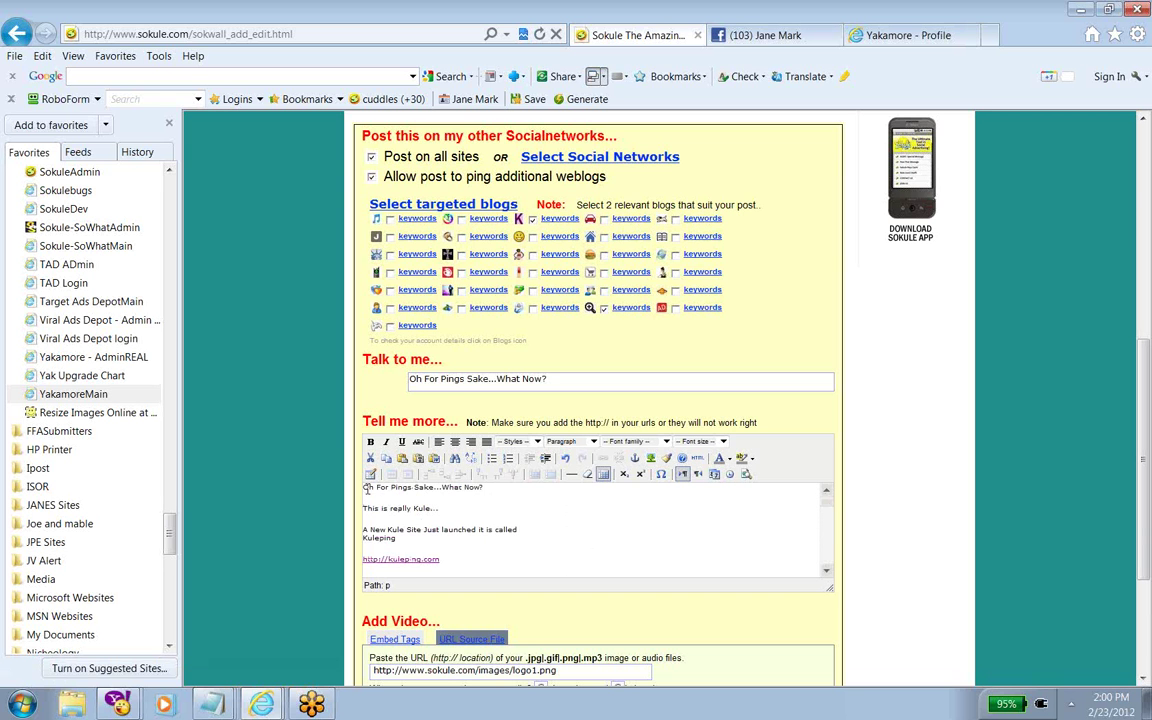
drag(365, 487, 442, 615)
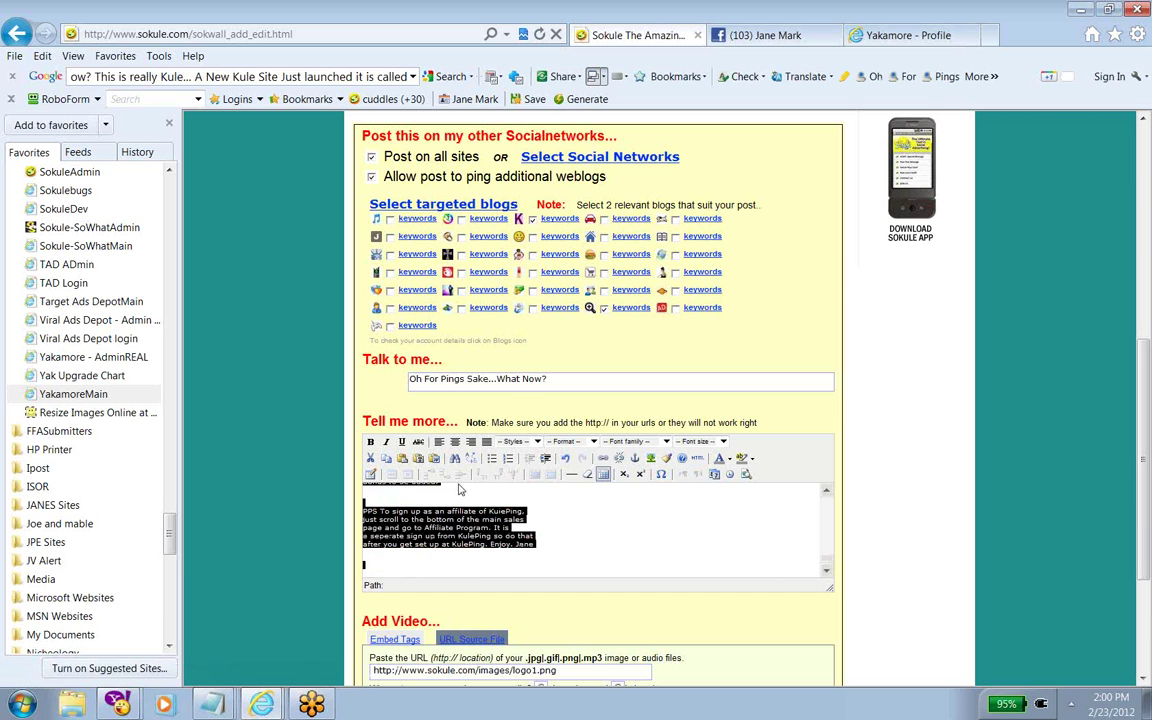
click(475, 490)
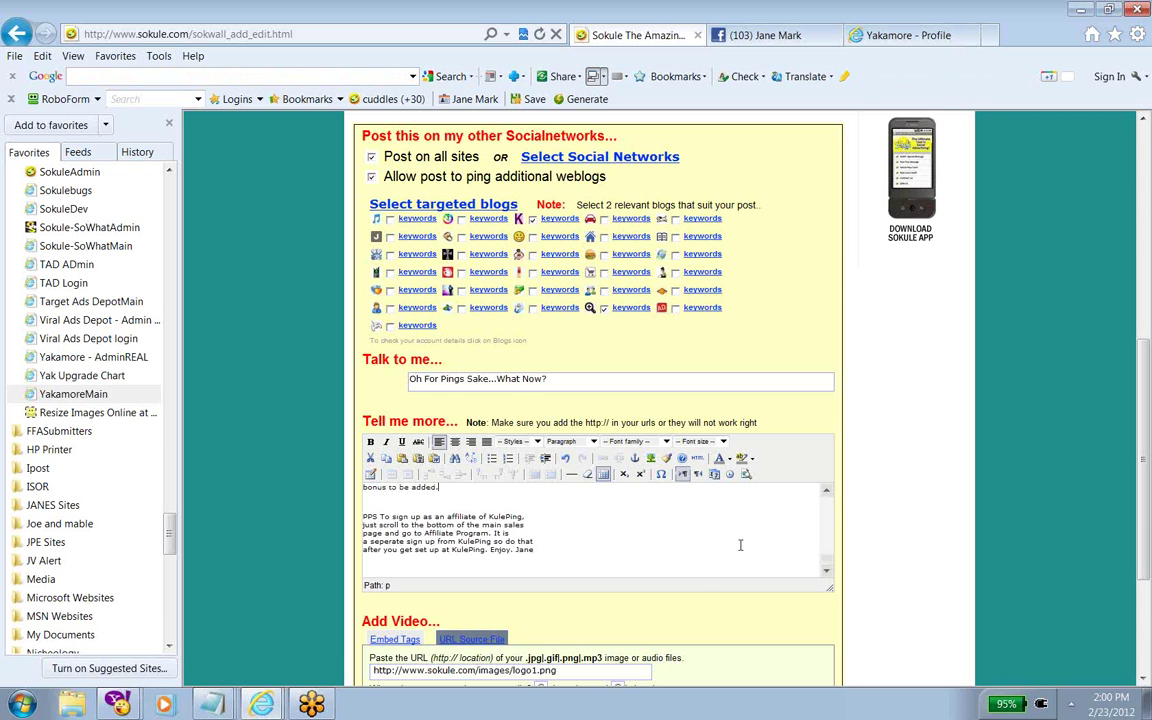
Format the post body's first line, "Oh For Pings Sake...What Now?", as bold, size 2 (10 pt) and red
click(828, 502)
drag(828, 502, 828, 494)
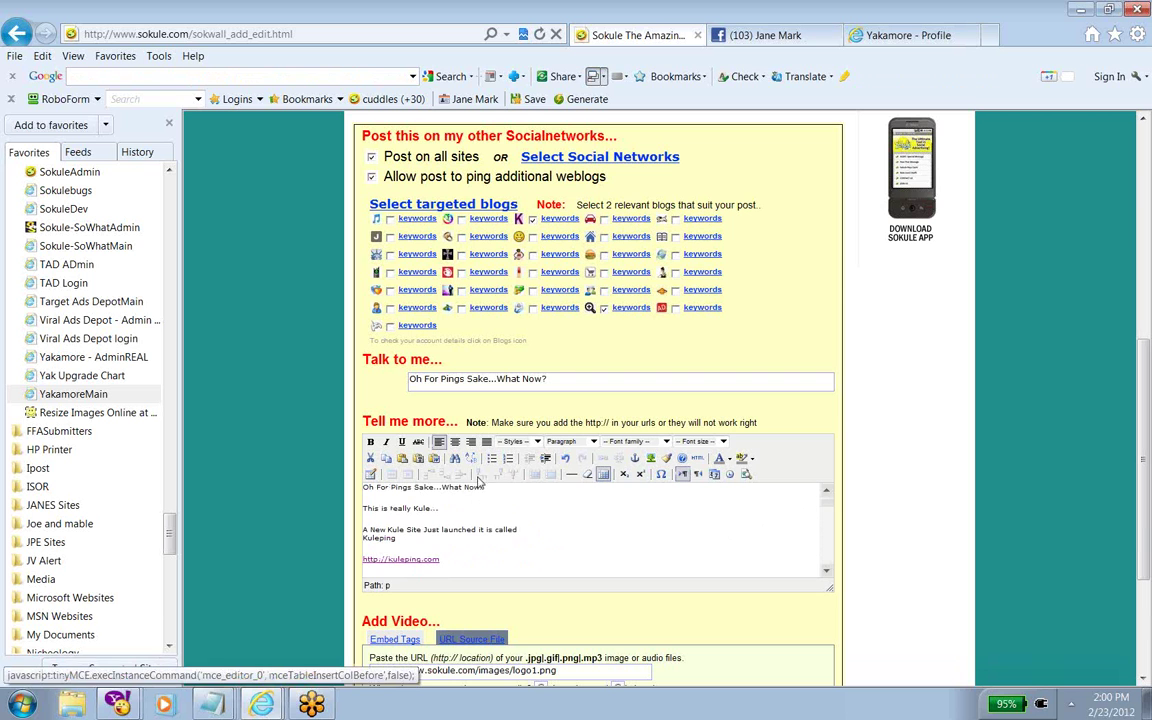
drag(484, 489, 376, 442)
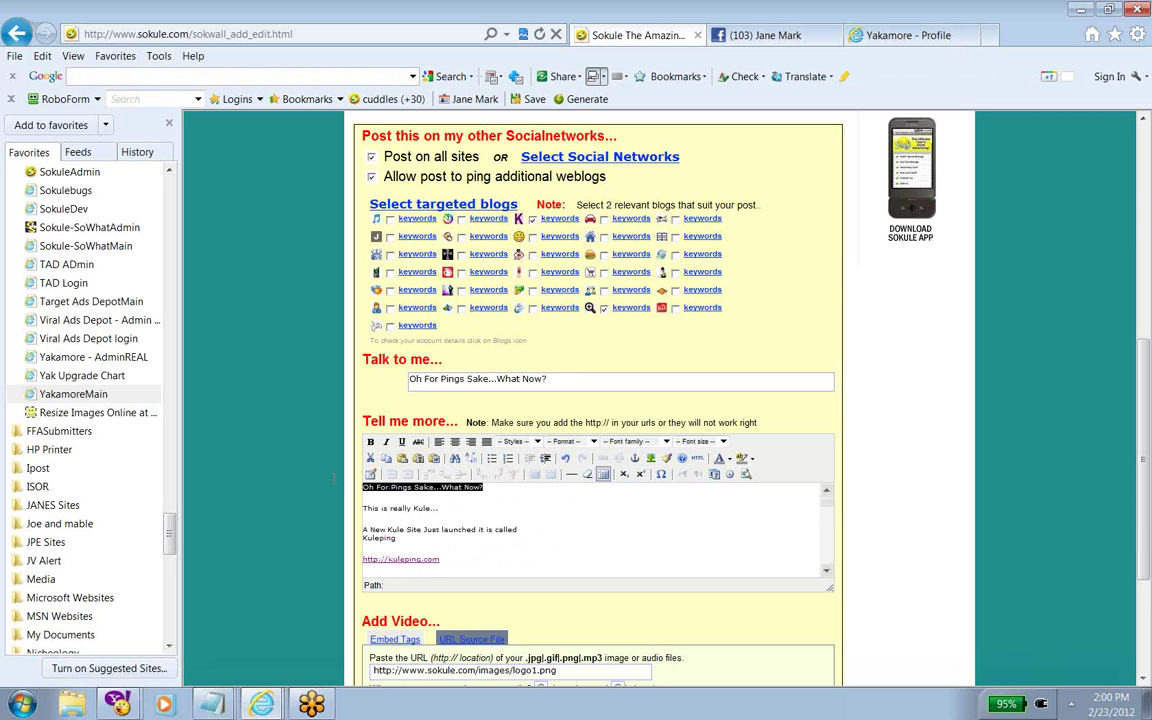
click(371, 442)
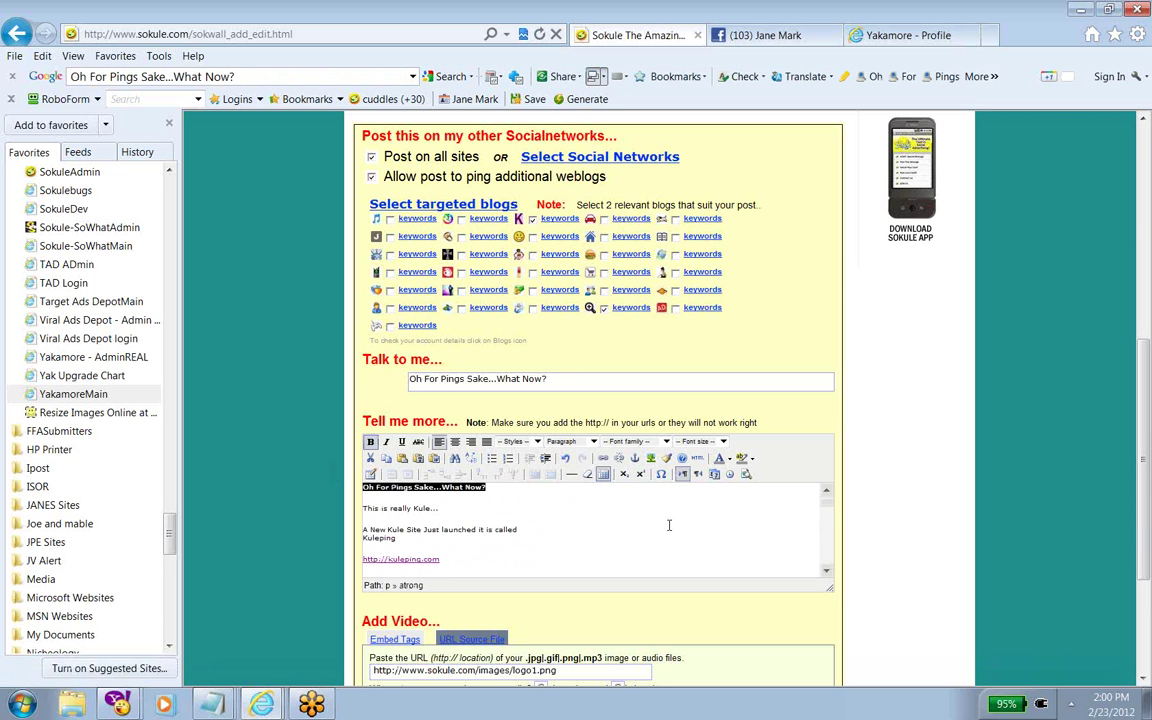
click(722, 442)
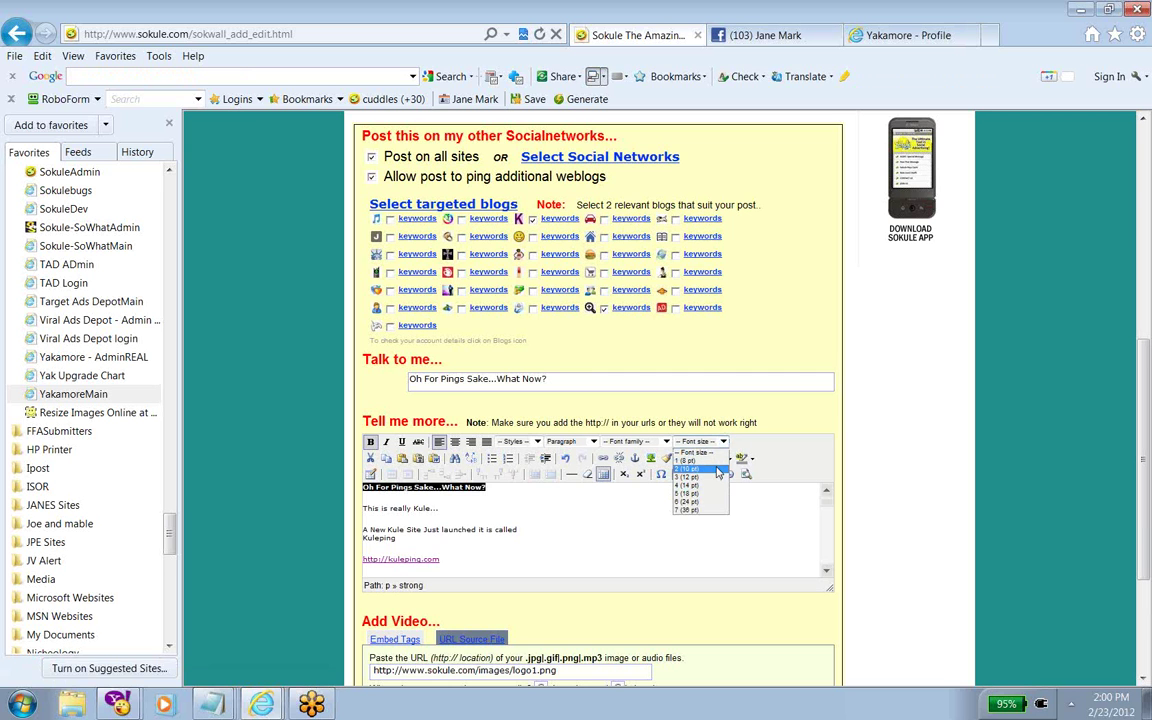
click(716, 469)
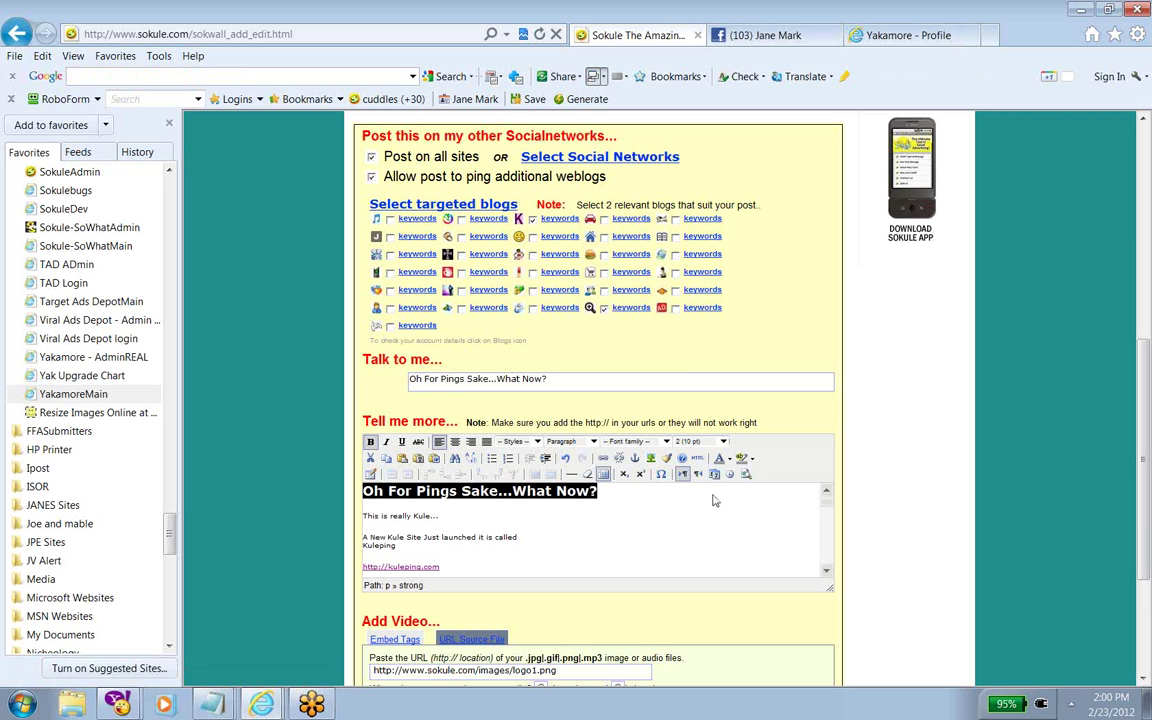
click(728, 462)
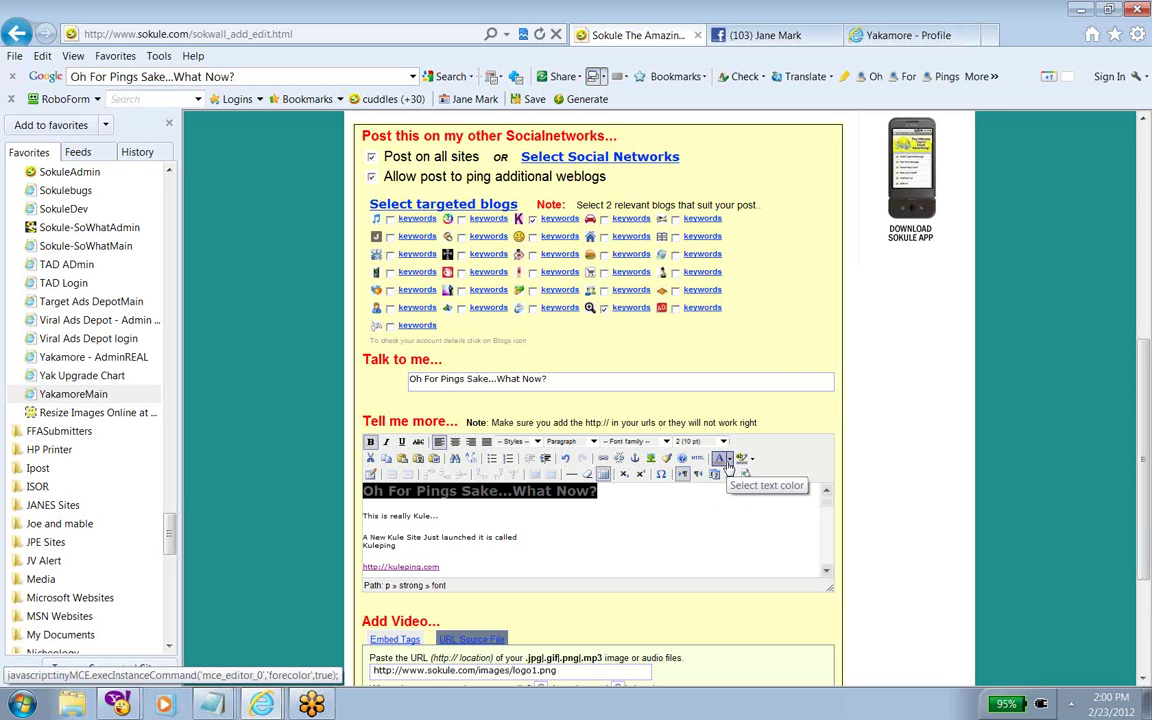
click(730, 462)
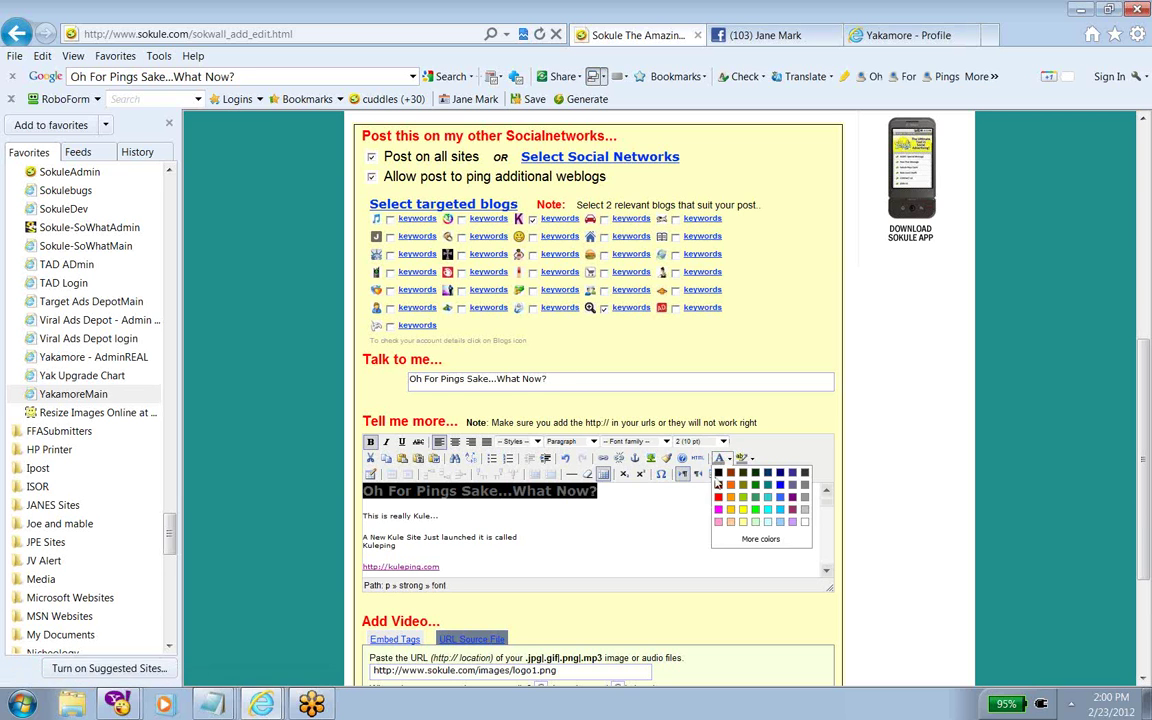
click(718, 497)
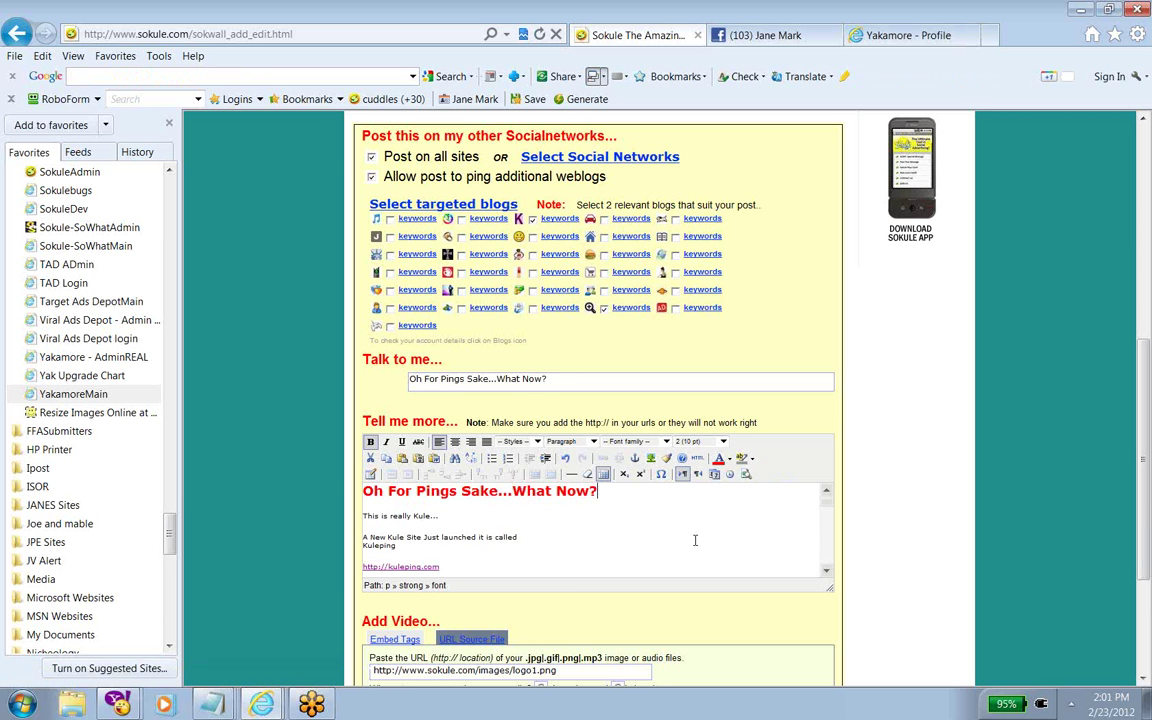
click(825, 572)
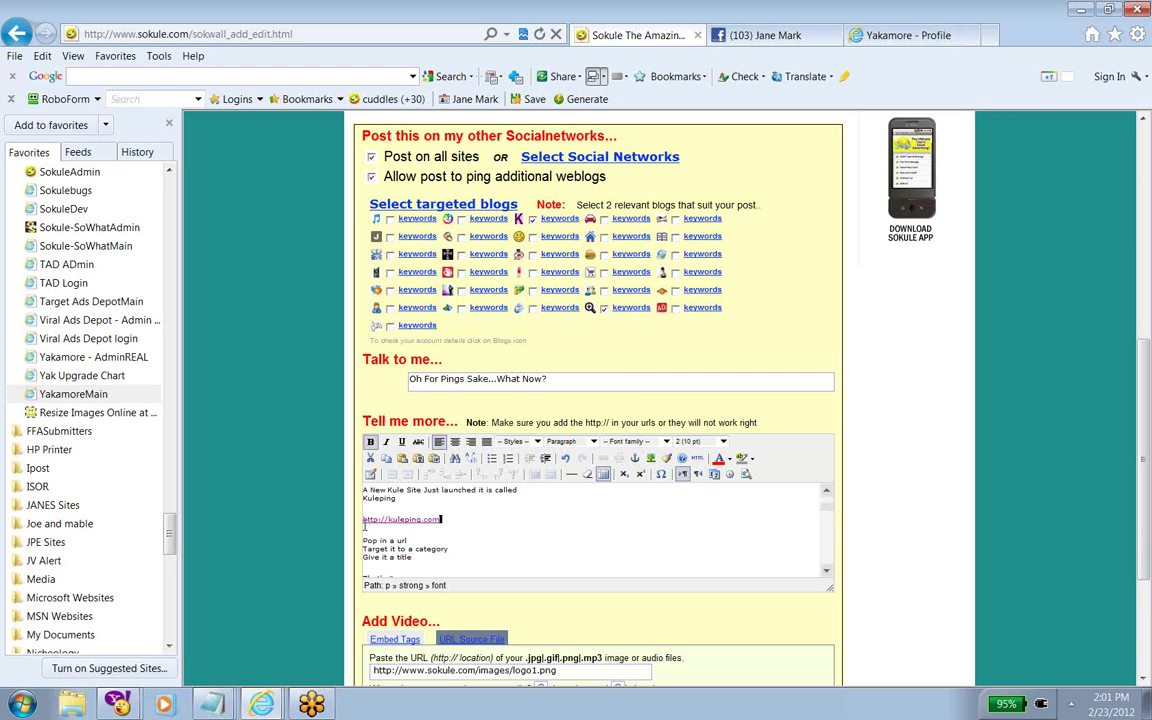
drag(364, 521, 441, 520)
right_click(410, 525)
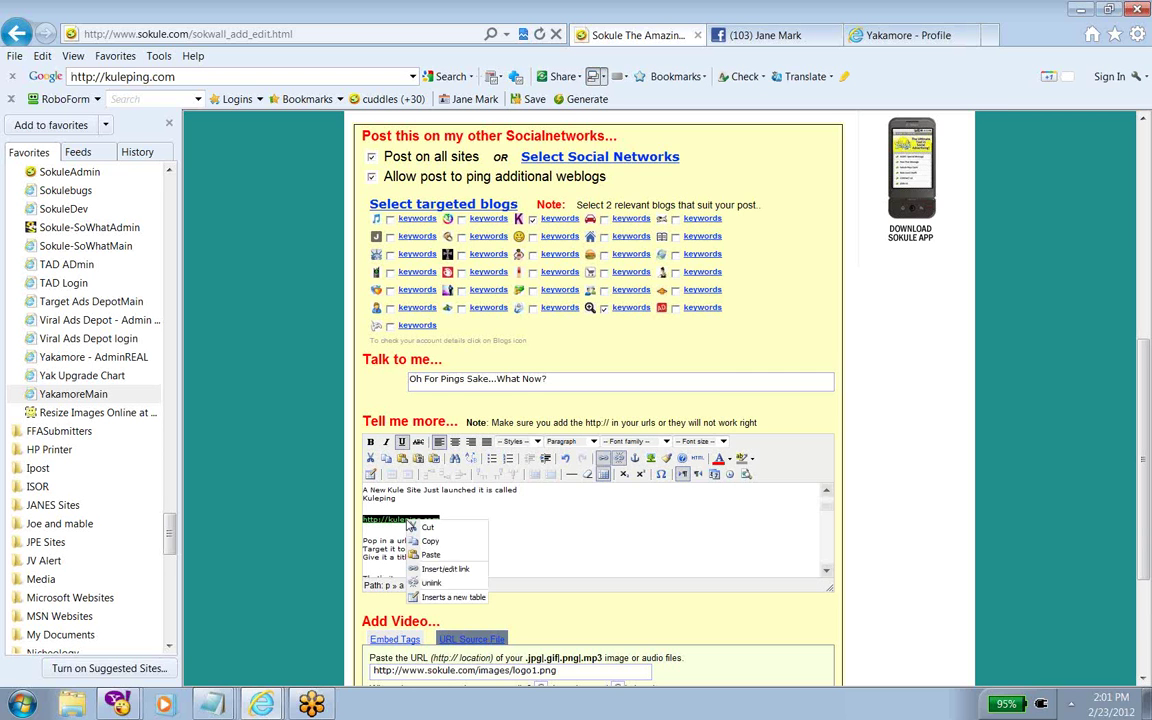
click(429, 541)
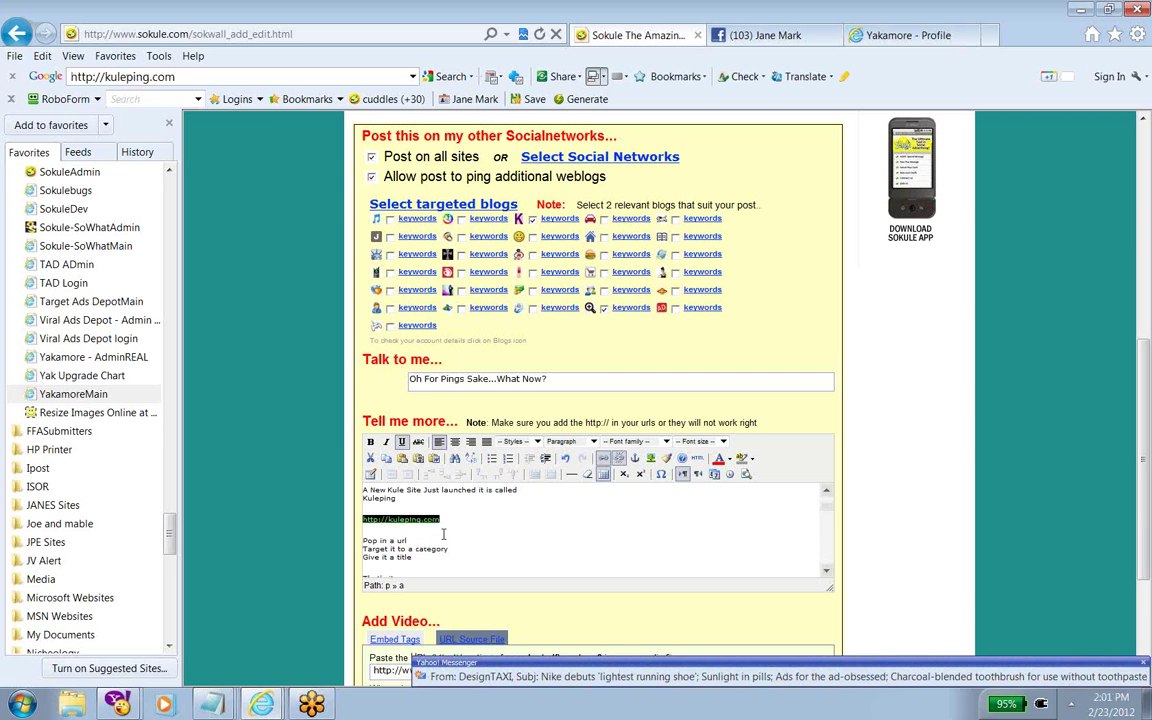
click(604, 459)
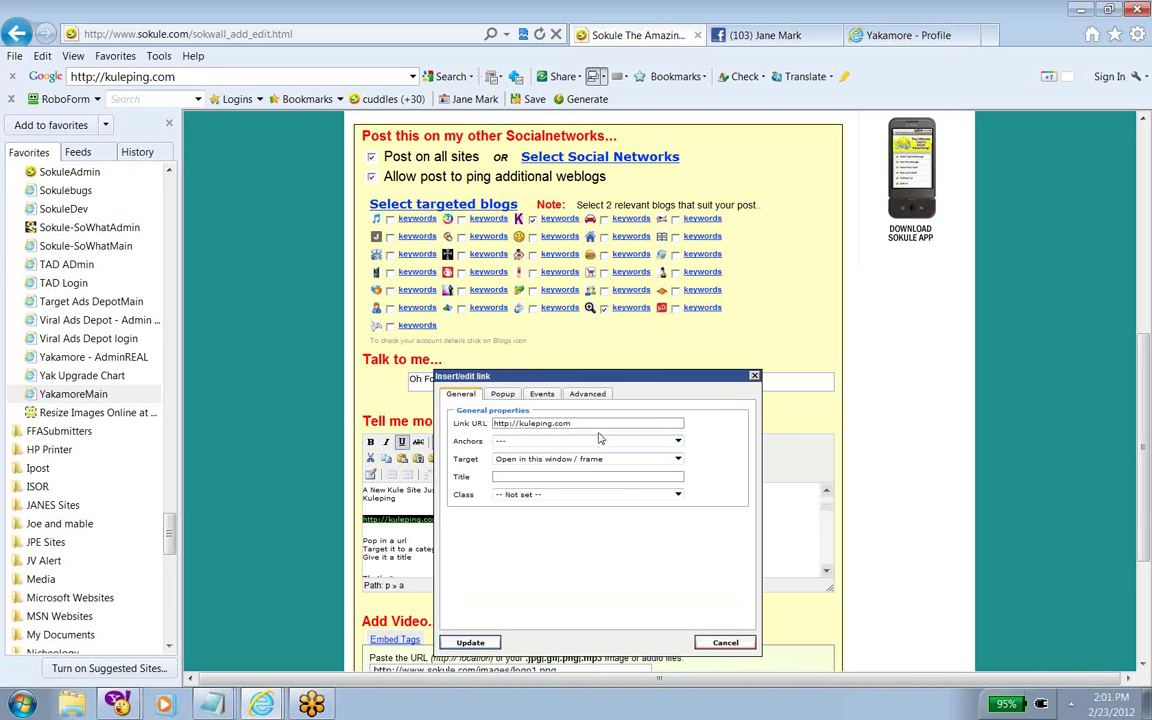
click(668, 460)
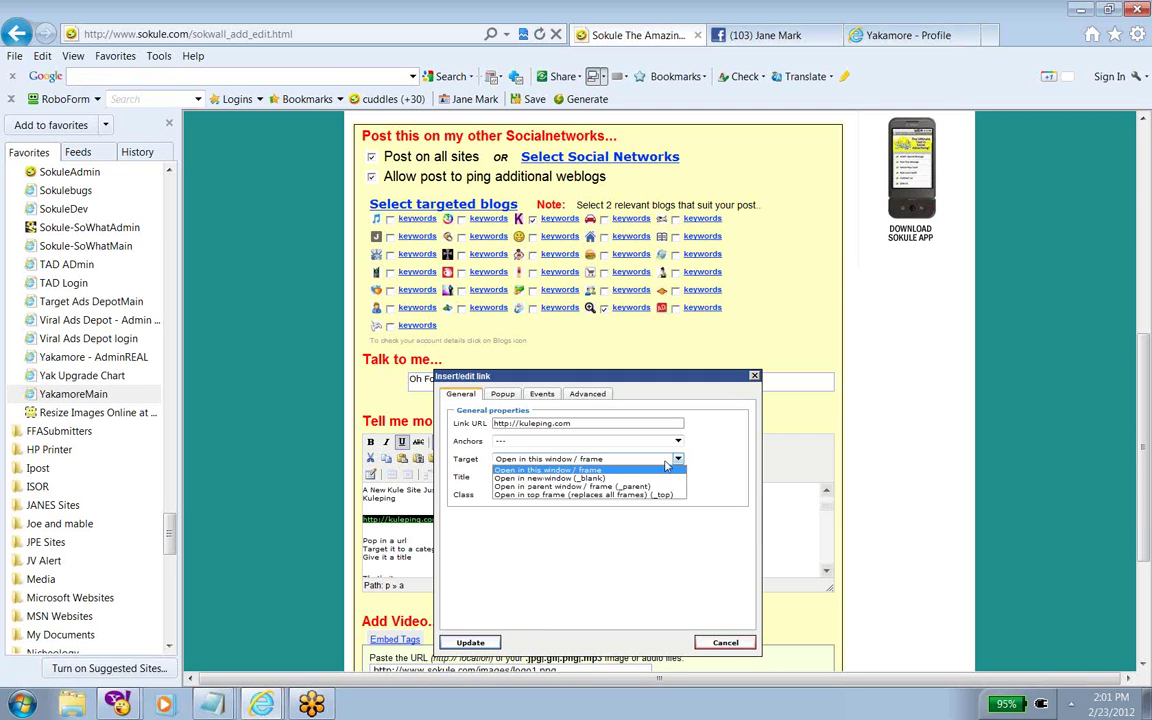
click(649, 479)
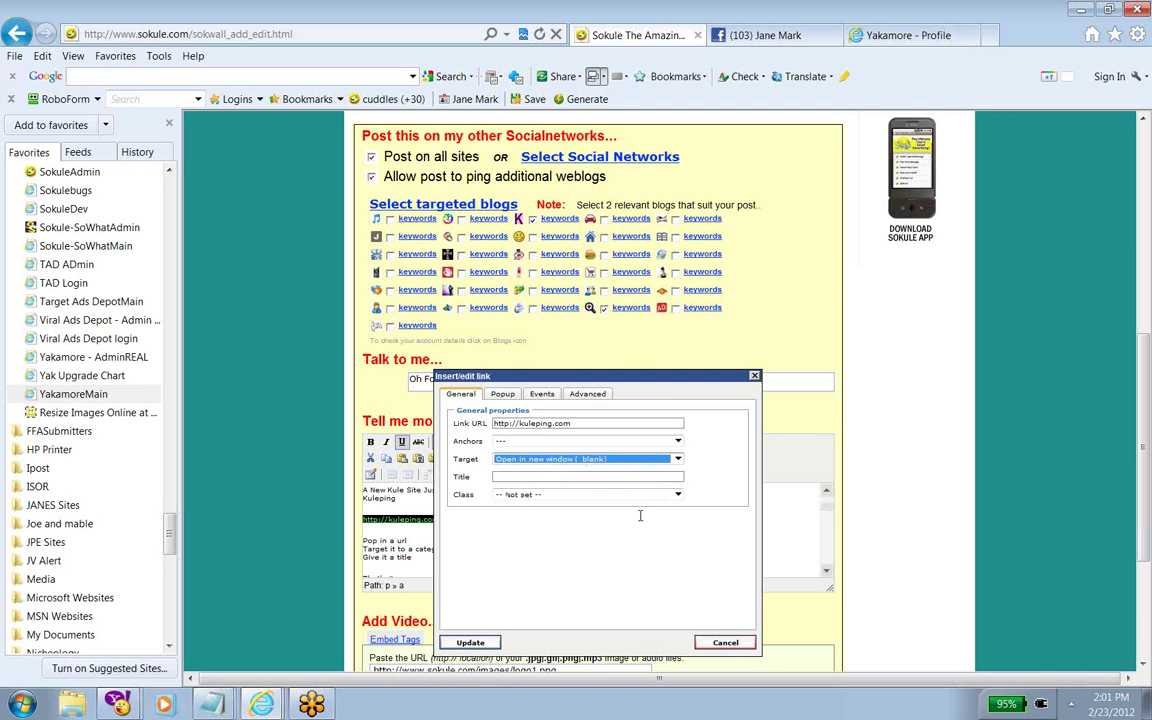
click(472, 643)
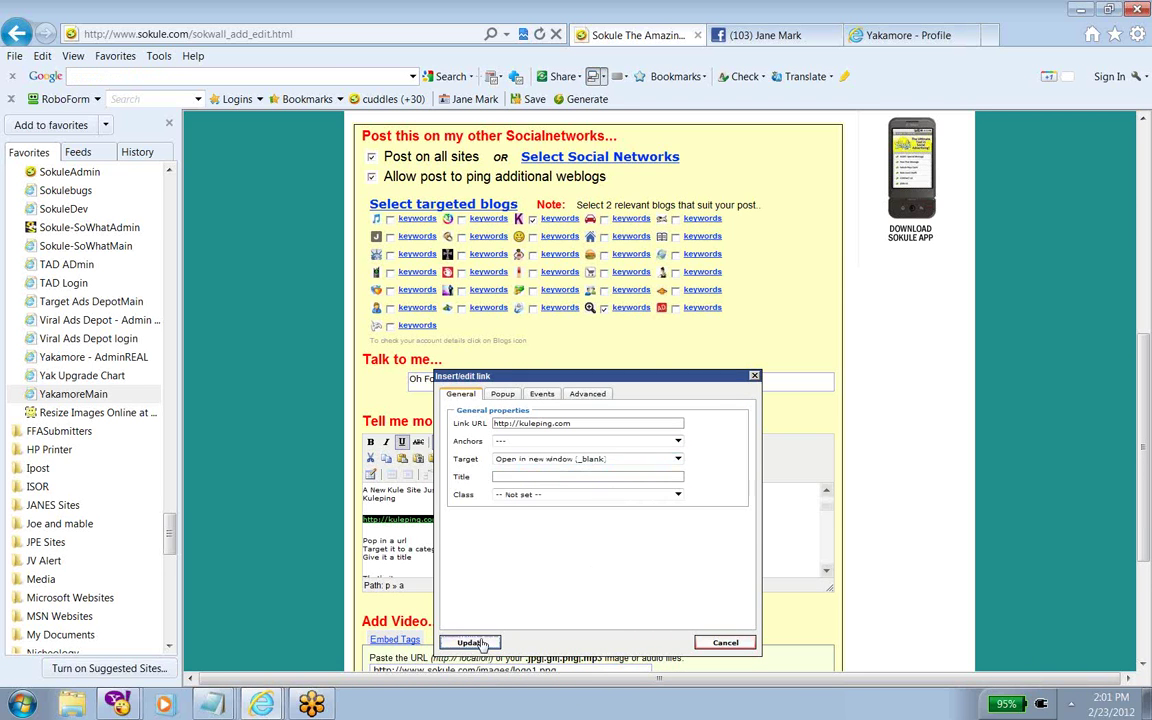
click(826, 571)
click(826, 571)
click(826, 574)
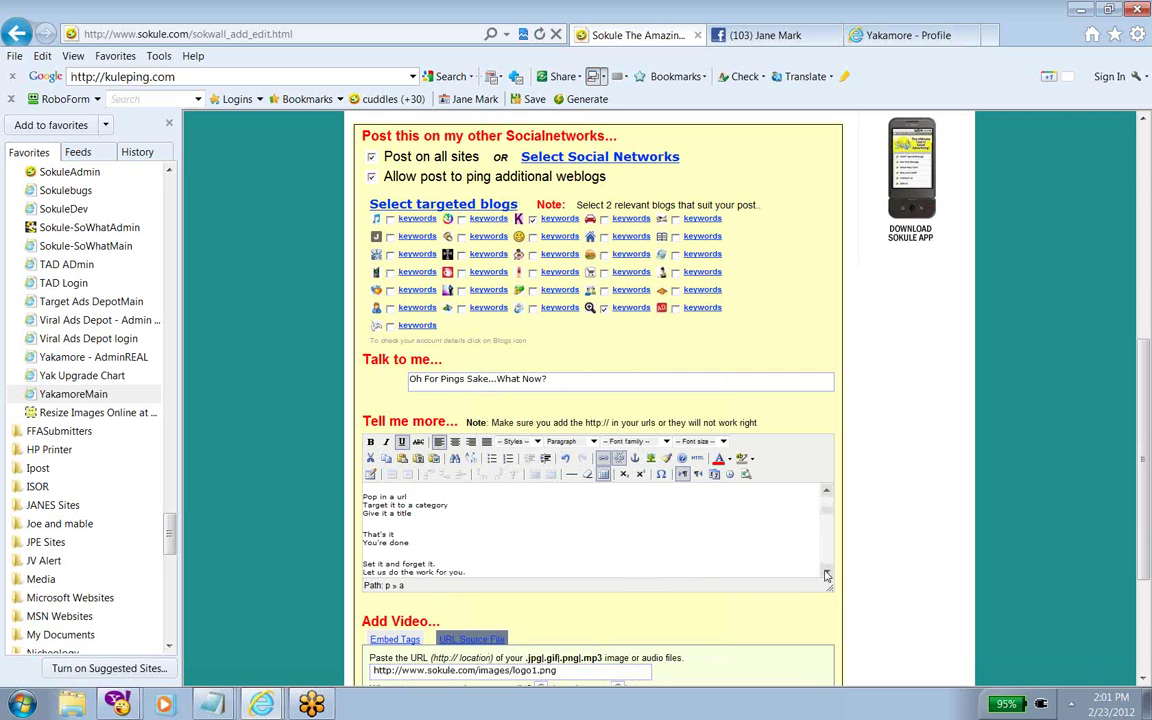
click(826, 574)
click(826, 574)
click(826, 574)
click(826, 574)
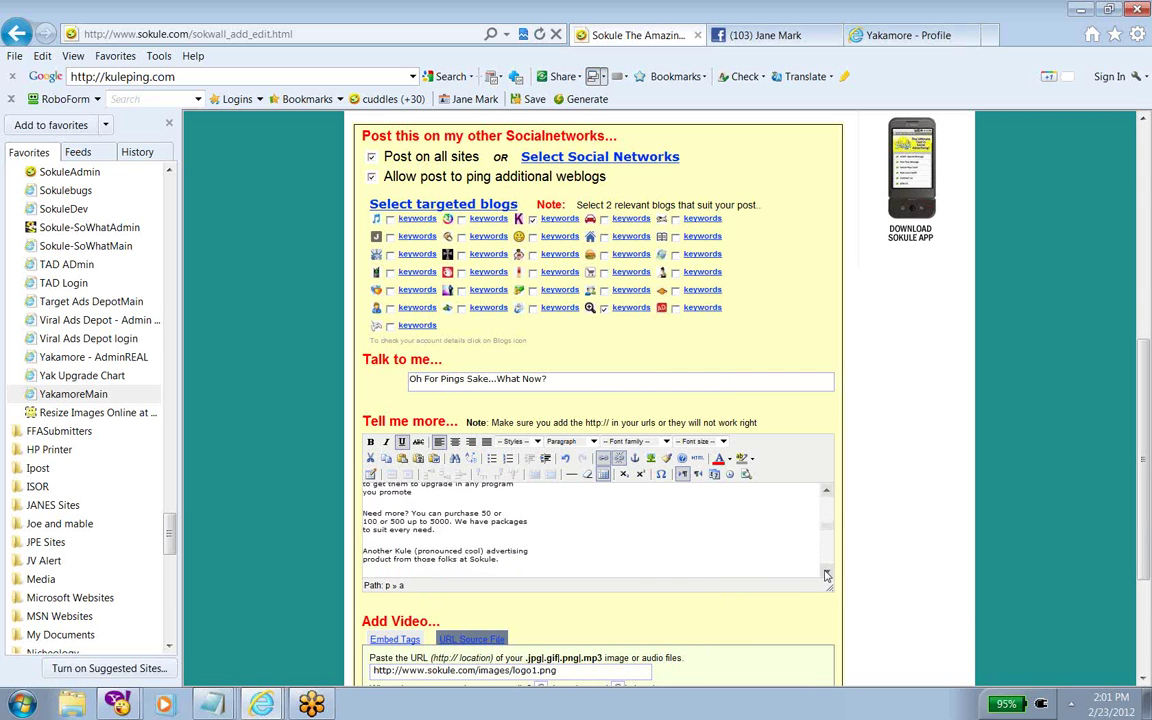
click(826, 574)
click(826, 574)
click(826, 574)
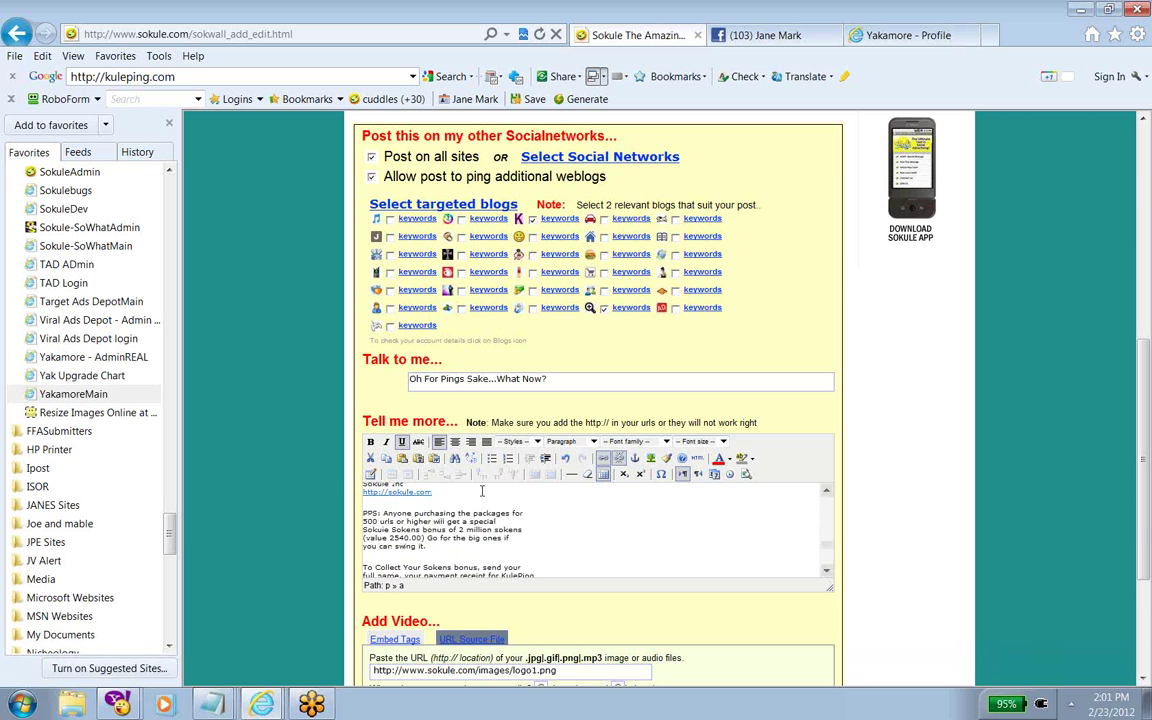
double_click(427, 490)
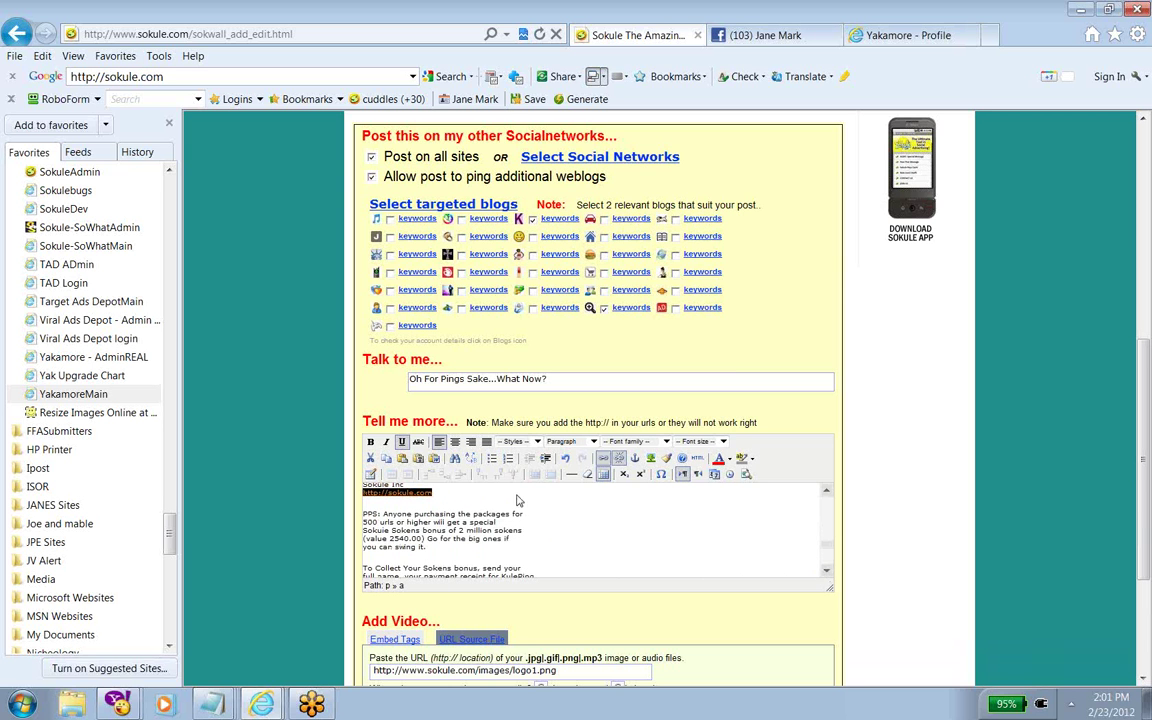
click(603, 458)
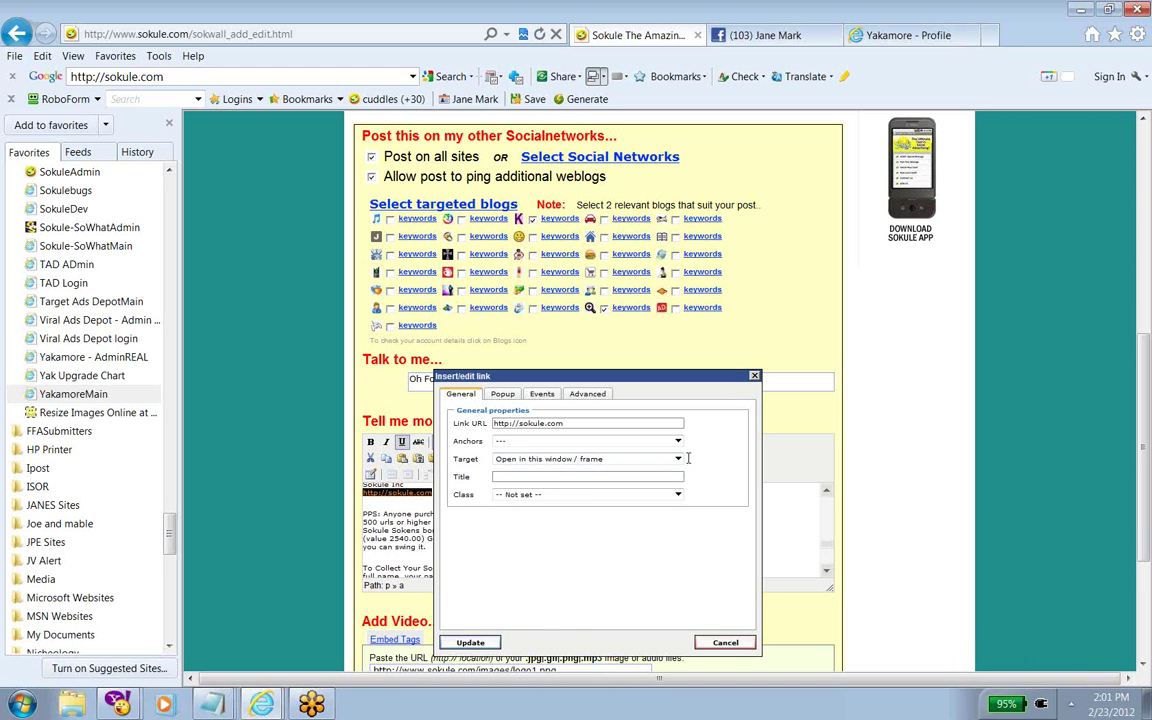
click(677, 460)
click(670, 479)
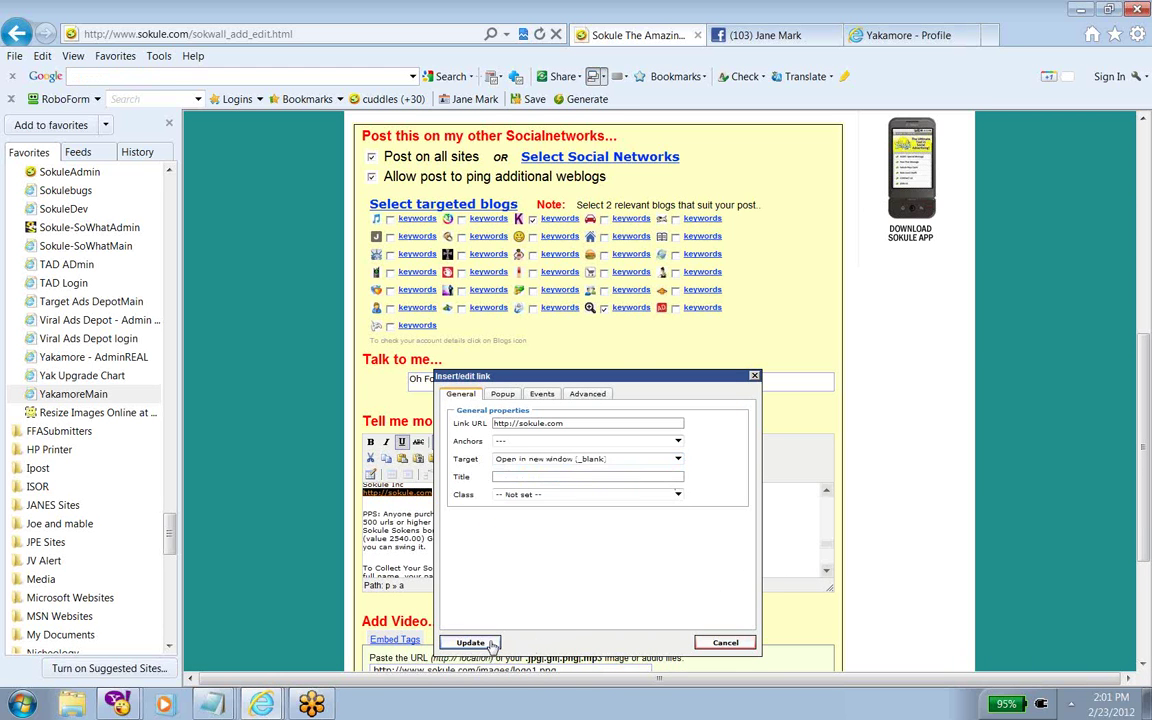
click(472, 643)
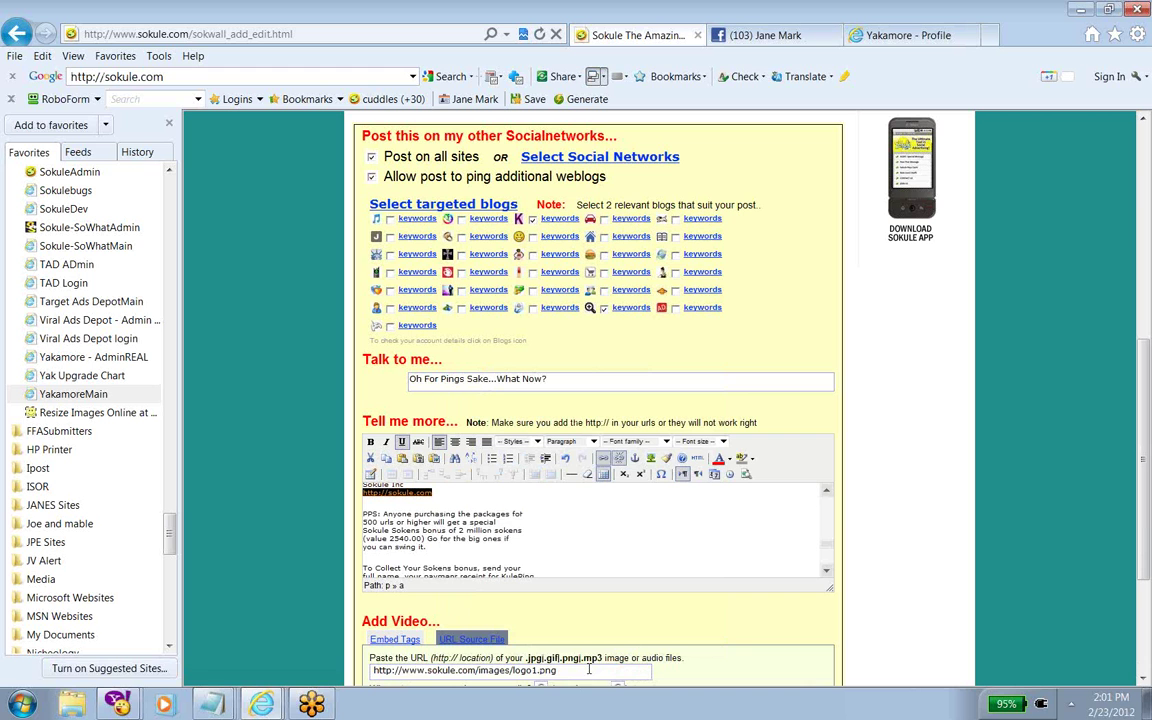
Set the mailto link below the Sokens bonus paragraph to open in a new window (_blank)
click(826, 570)
click(826, 570)
click(826, 570)
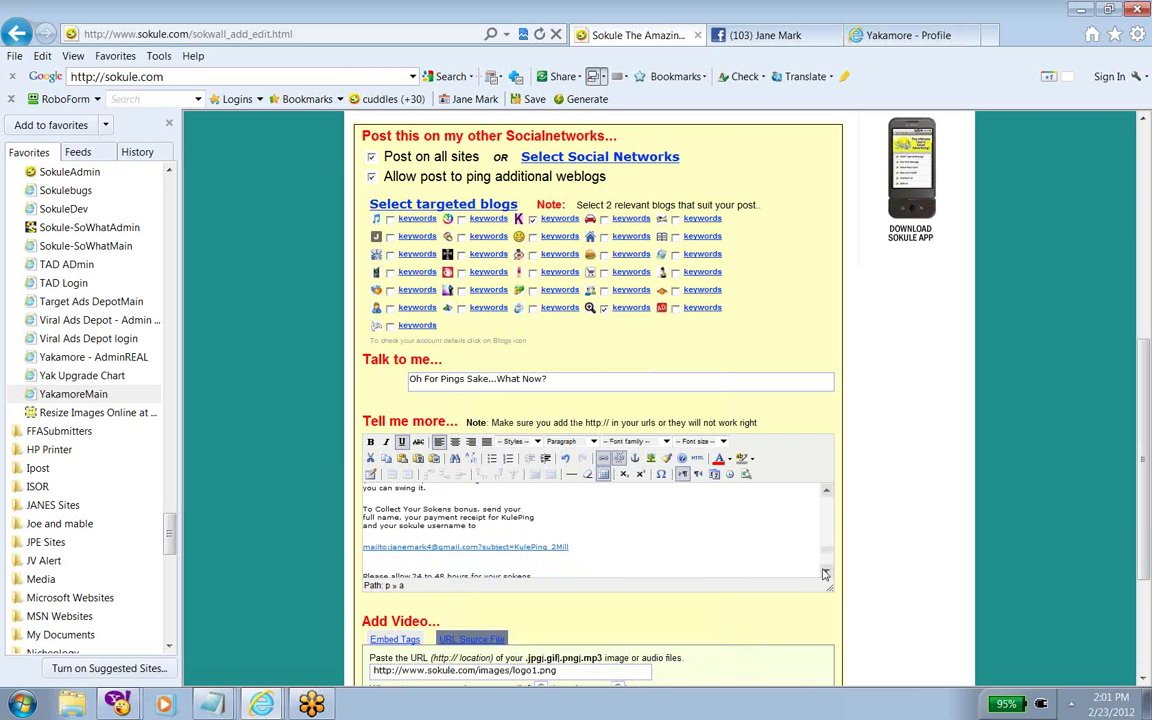
click(826, 570)
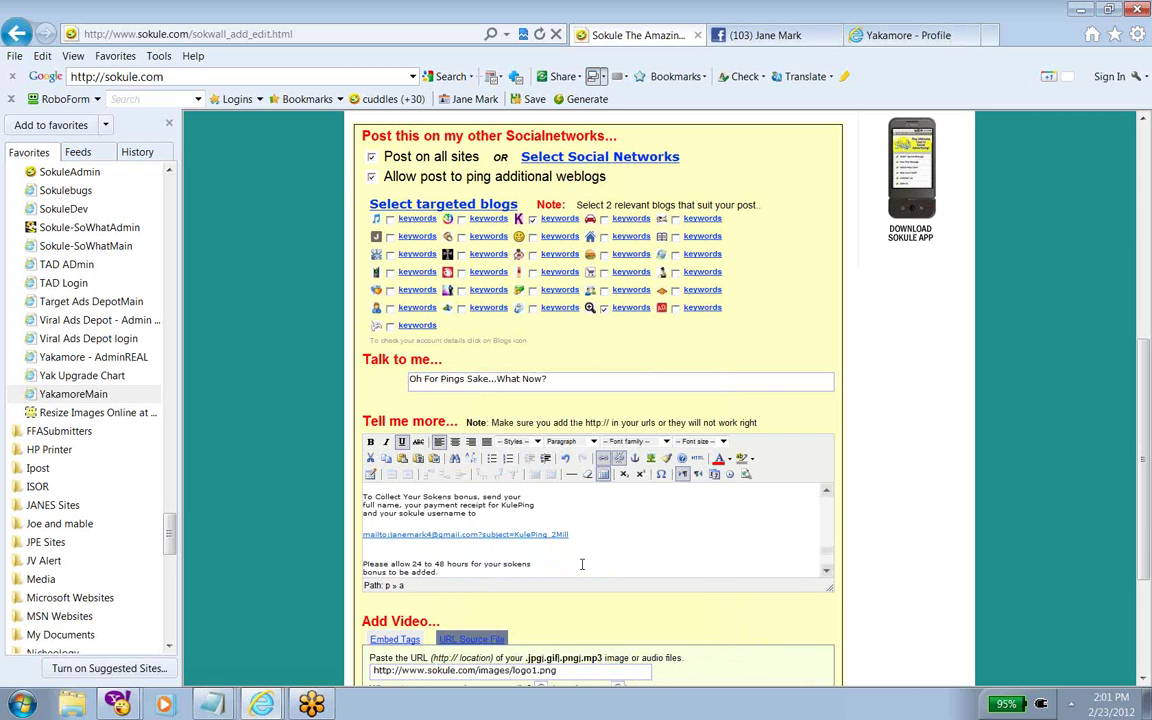
triple_click(546, 534)
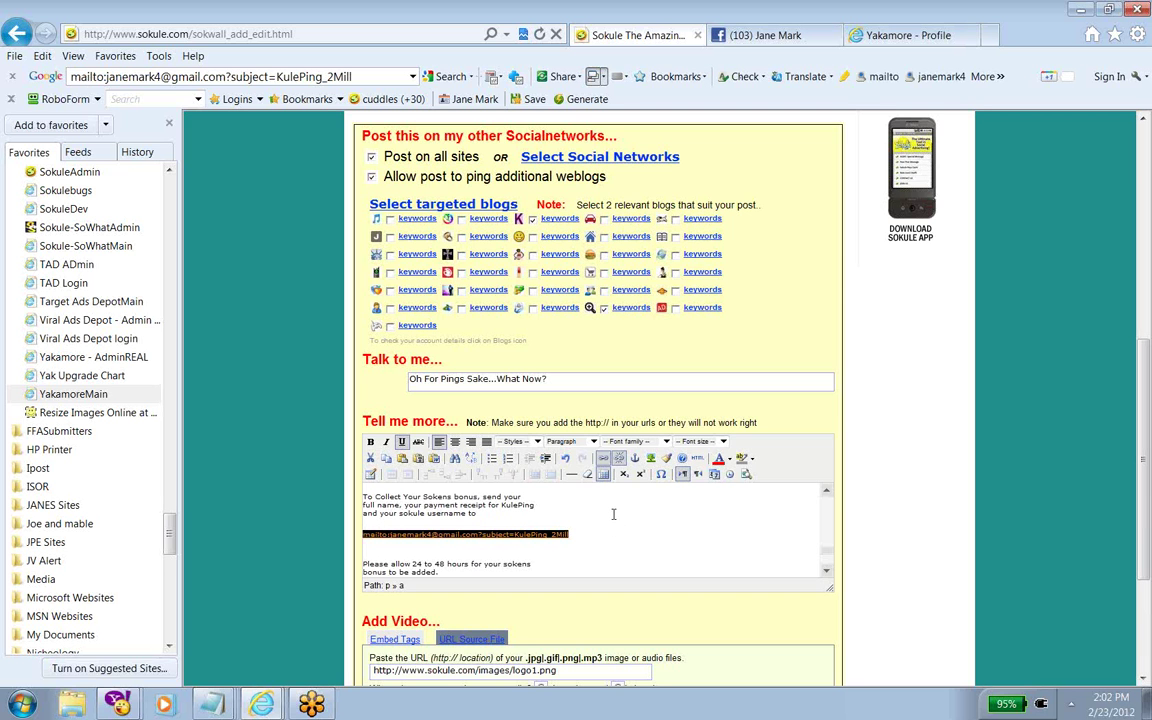
click(606, 460)
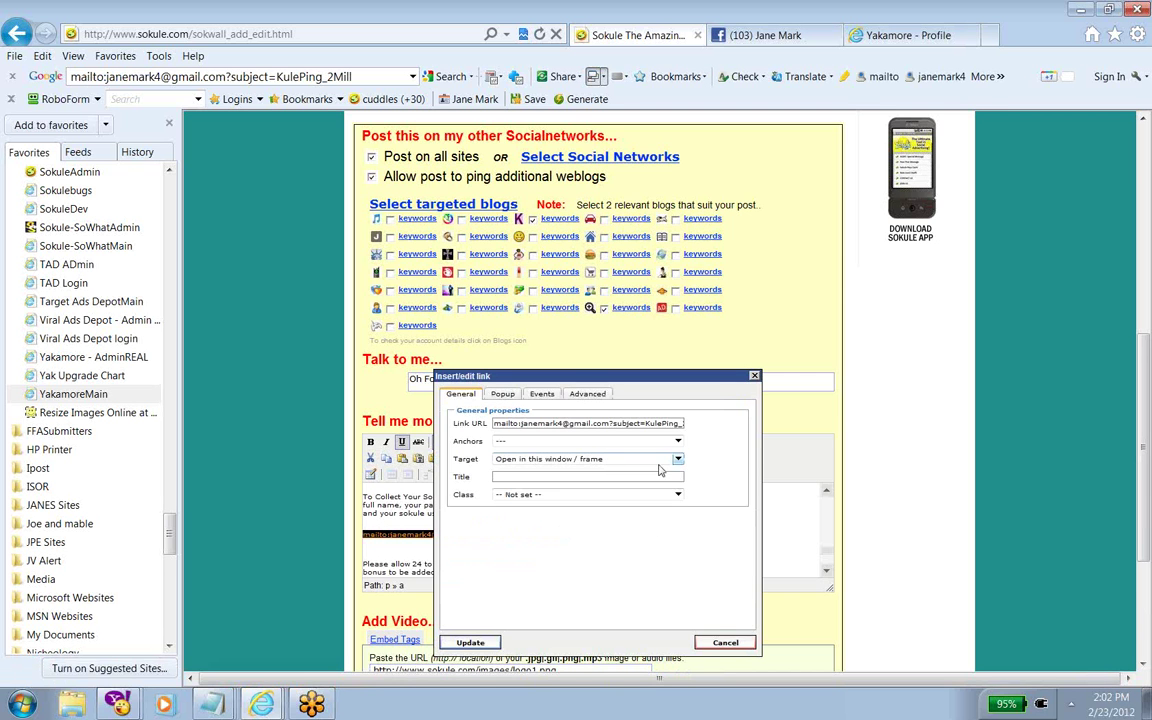
click(678, 461)
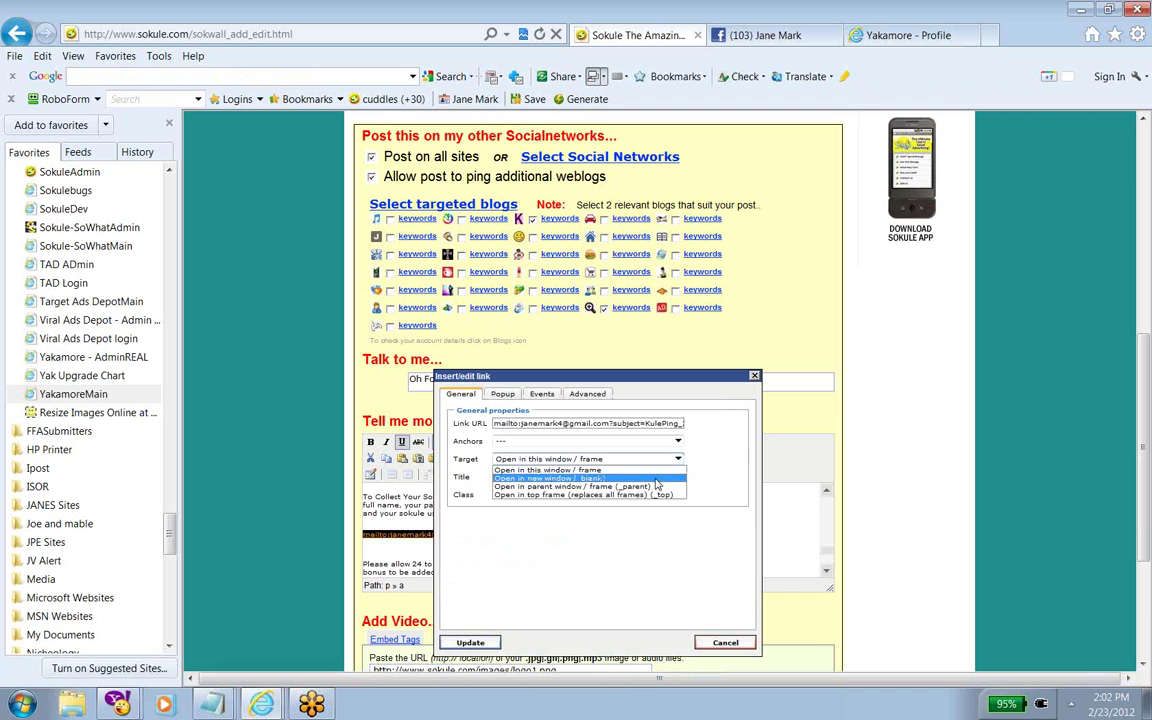
click(630, 477)
click(462, 641)
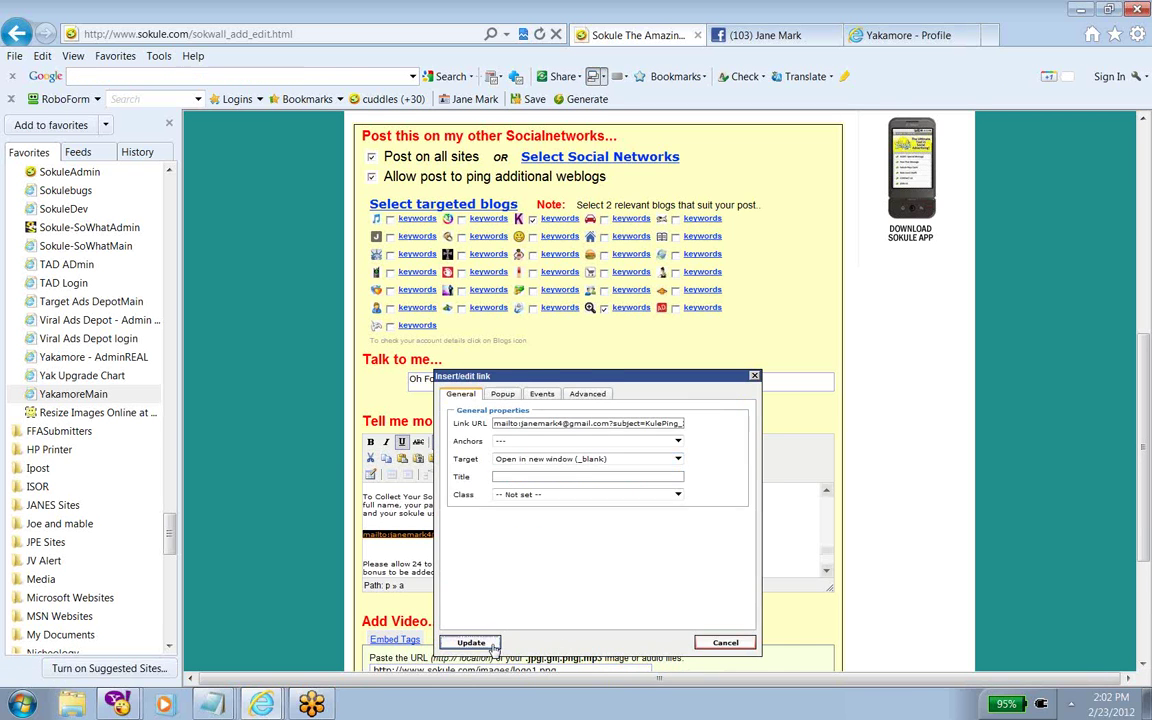
Save the finished Sokwall post
scroll(750, 520, down, 5)
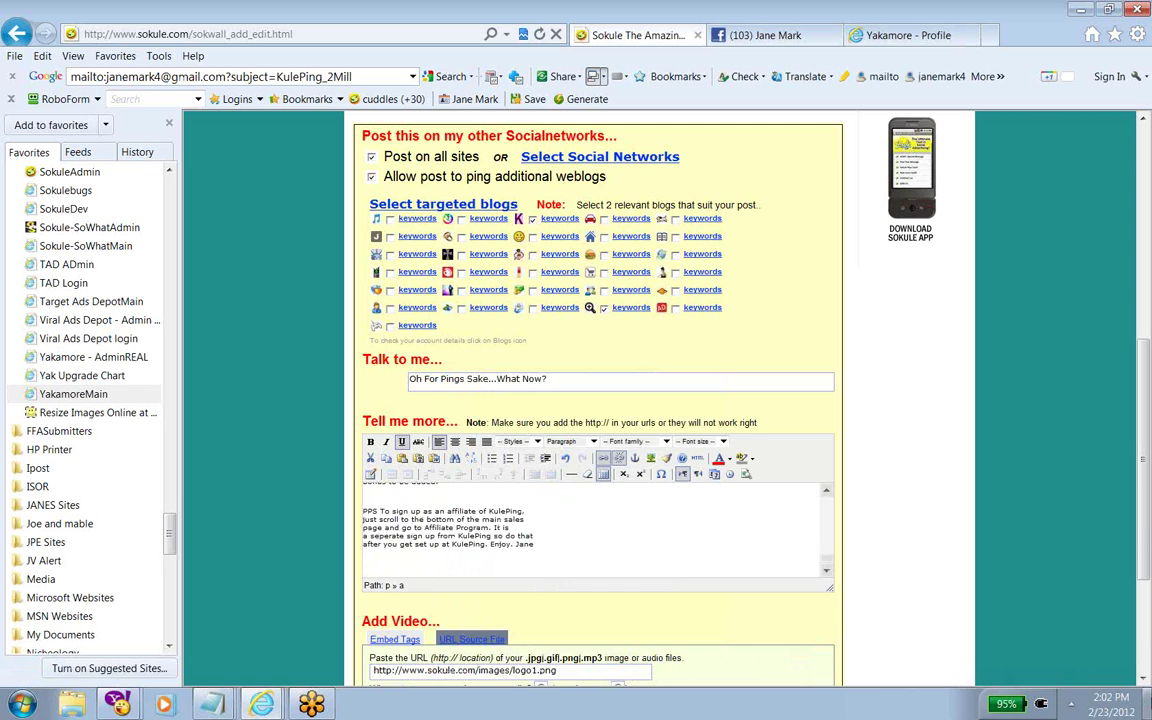
scroll(1146, 686, down, 3)
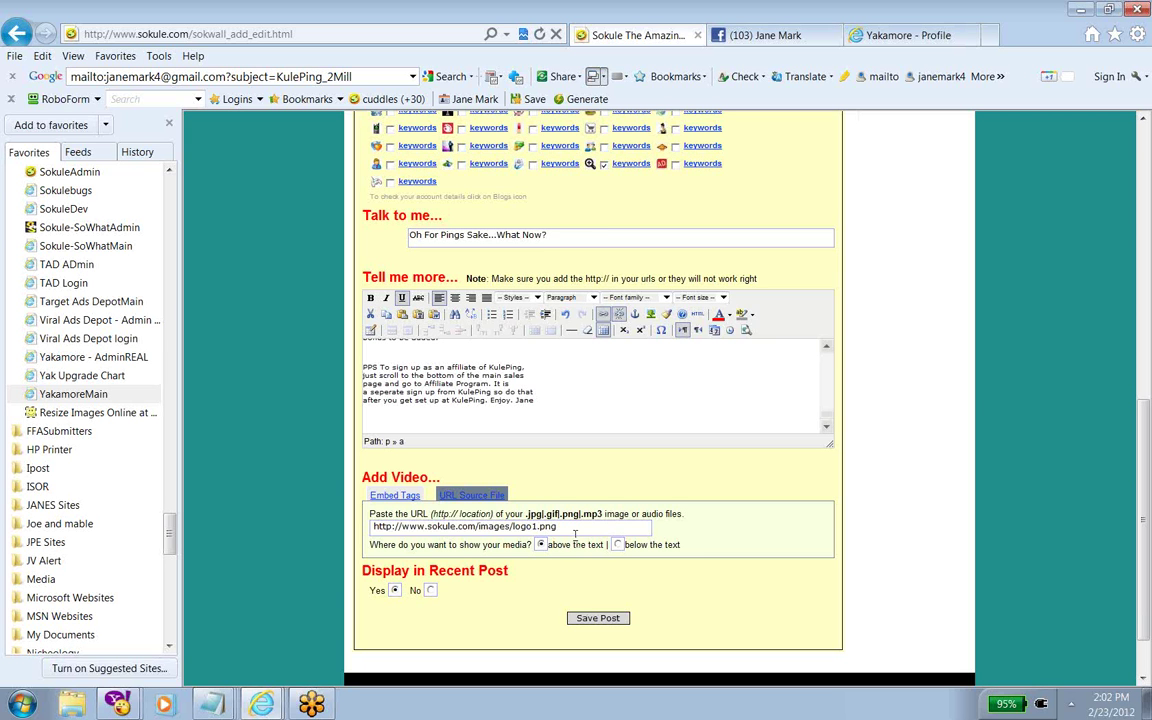
click(598, 619)
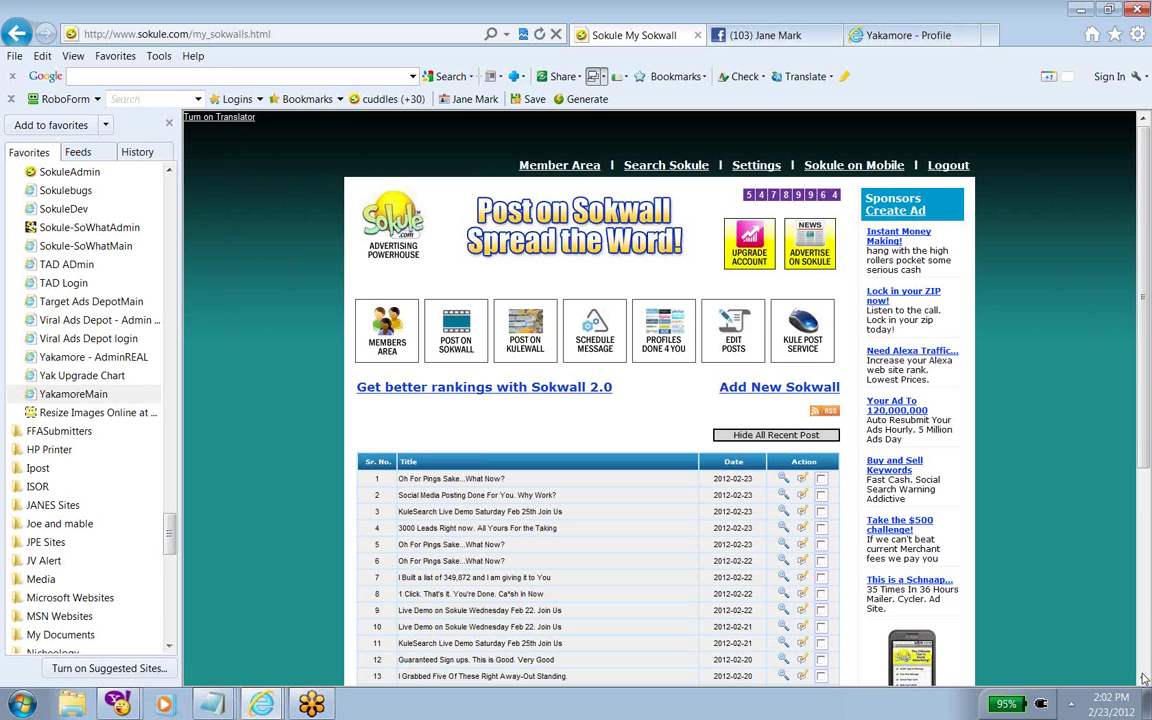
View the newest "Oh For Pings Sake...What Now?" entry in the Sokwall list and maximize its window
scroll(1144, 680, down, 3)
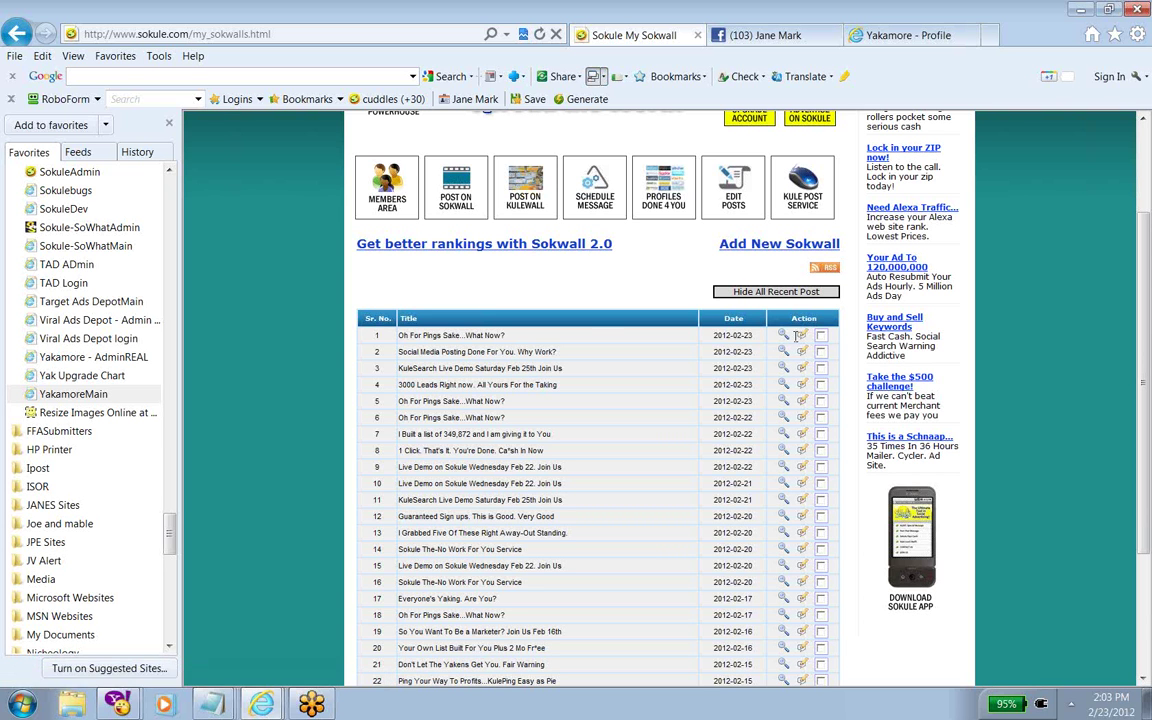
click(786, 335)
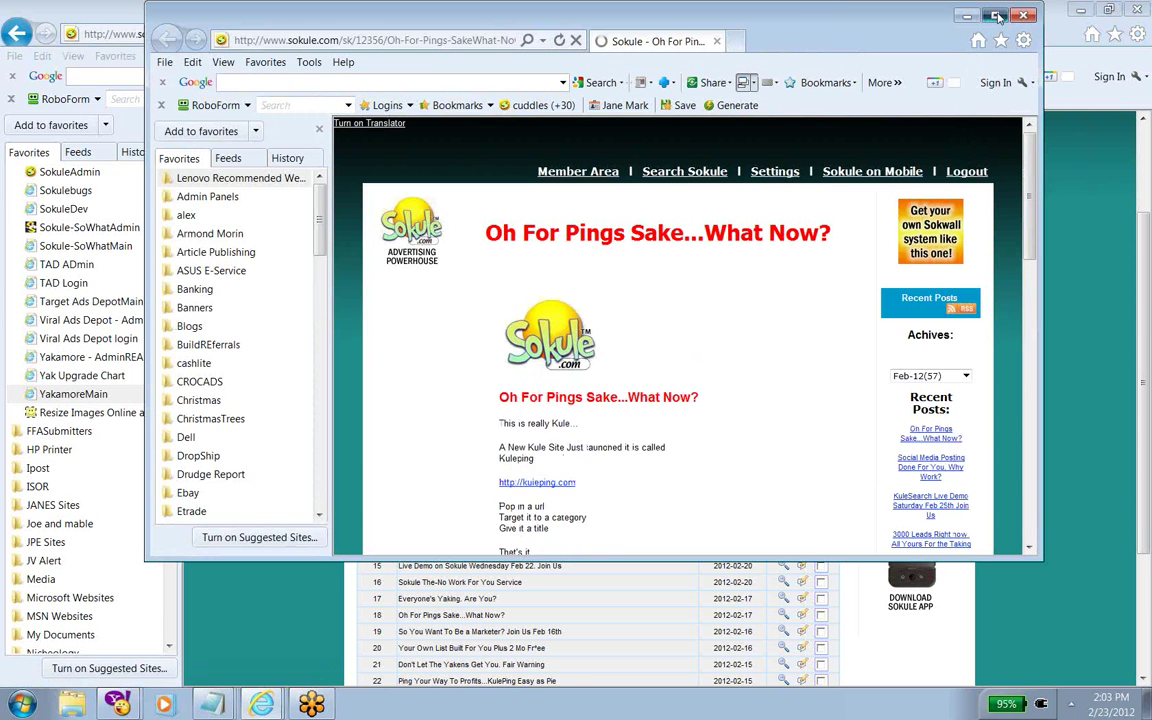
click(998, 15)
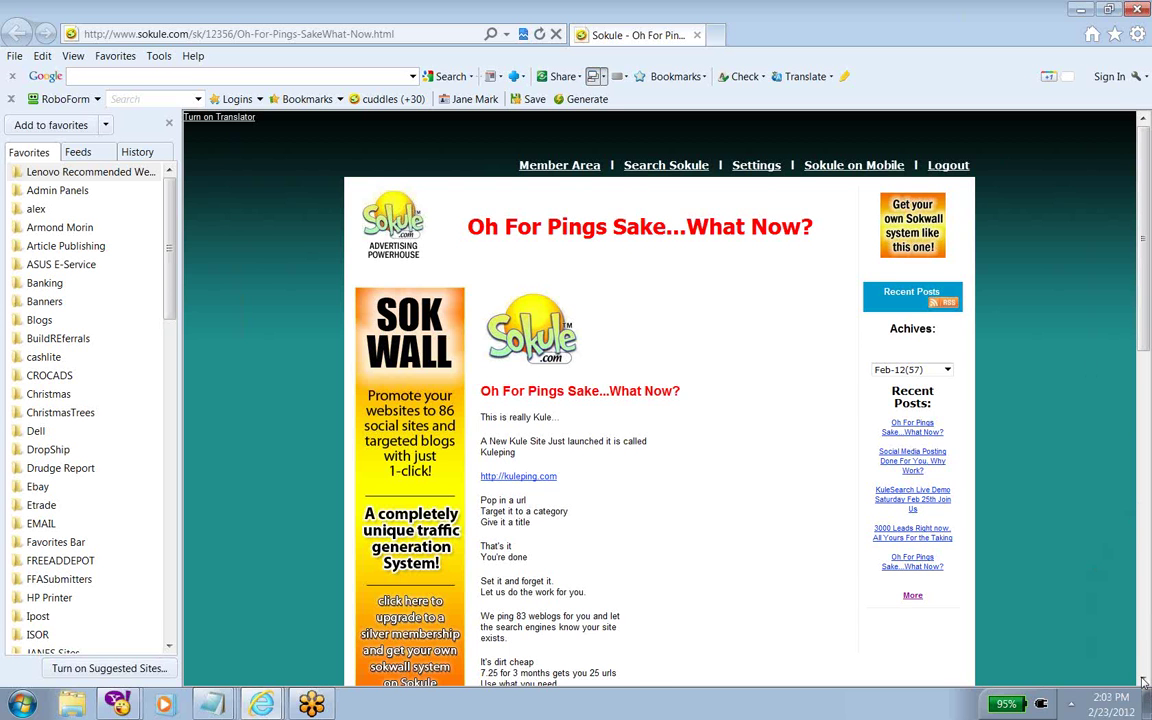
Copy the post's public URL shown below its text, and minimize the post window
scroll(1030, 641, down, 12)
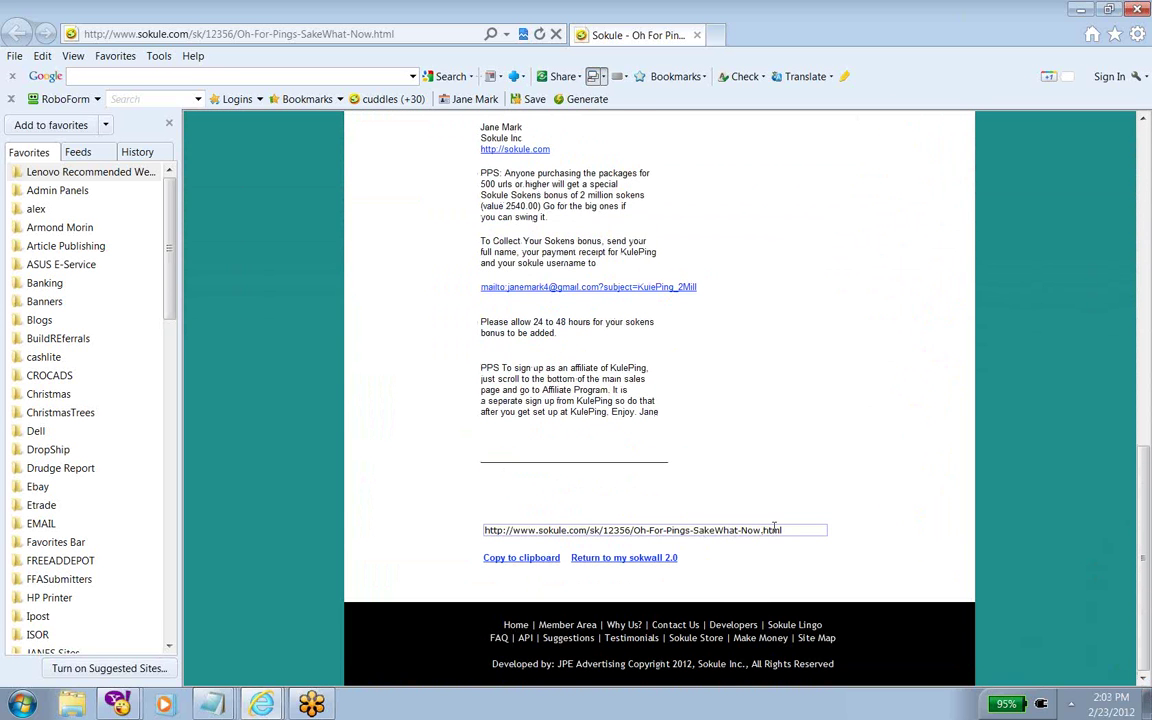
drag(786, 533, 515, 534)
right_click(515, 534)
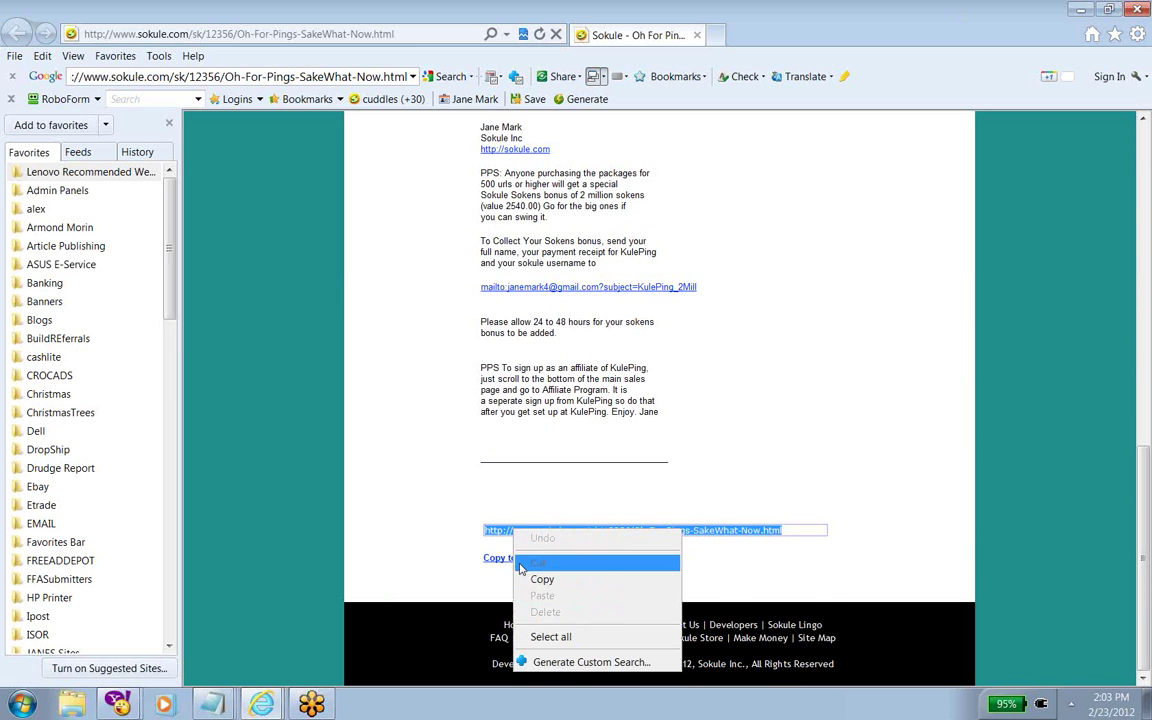
click(532, 581)
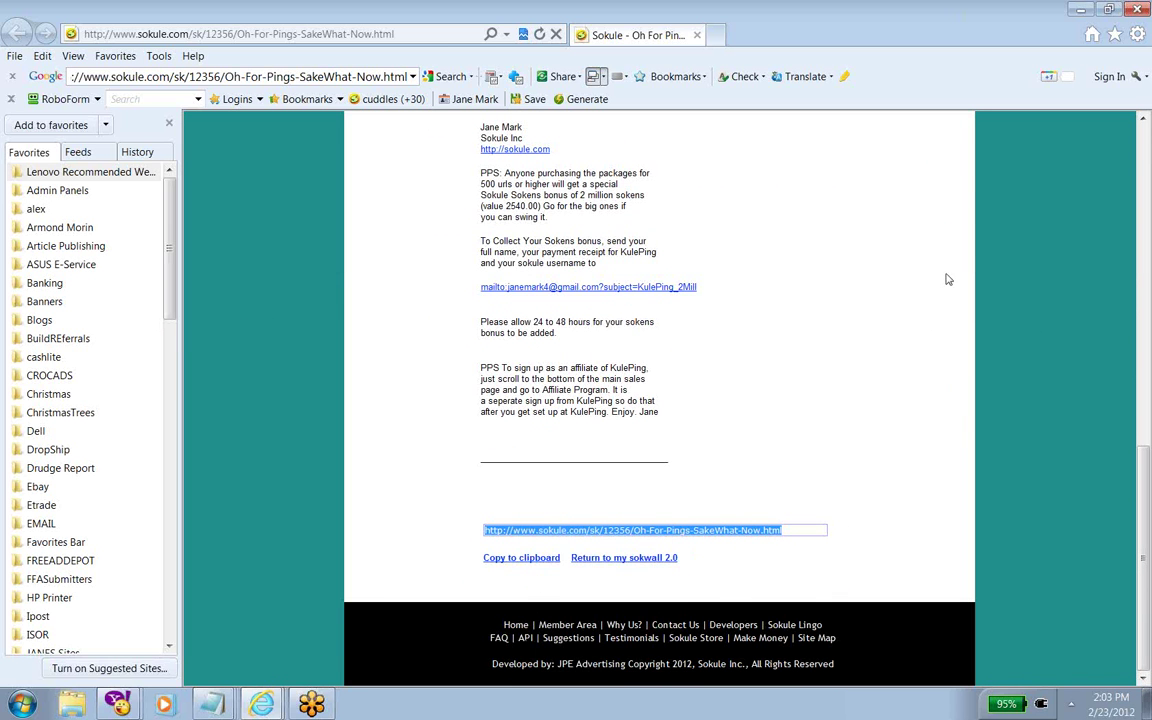
click(1080, 14)
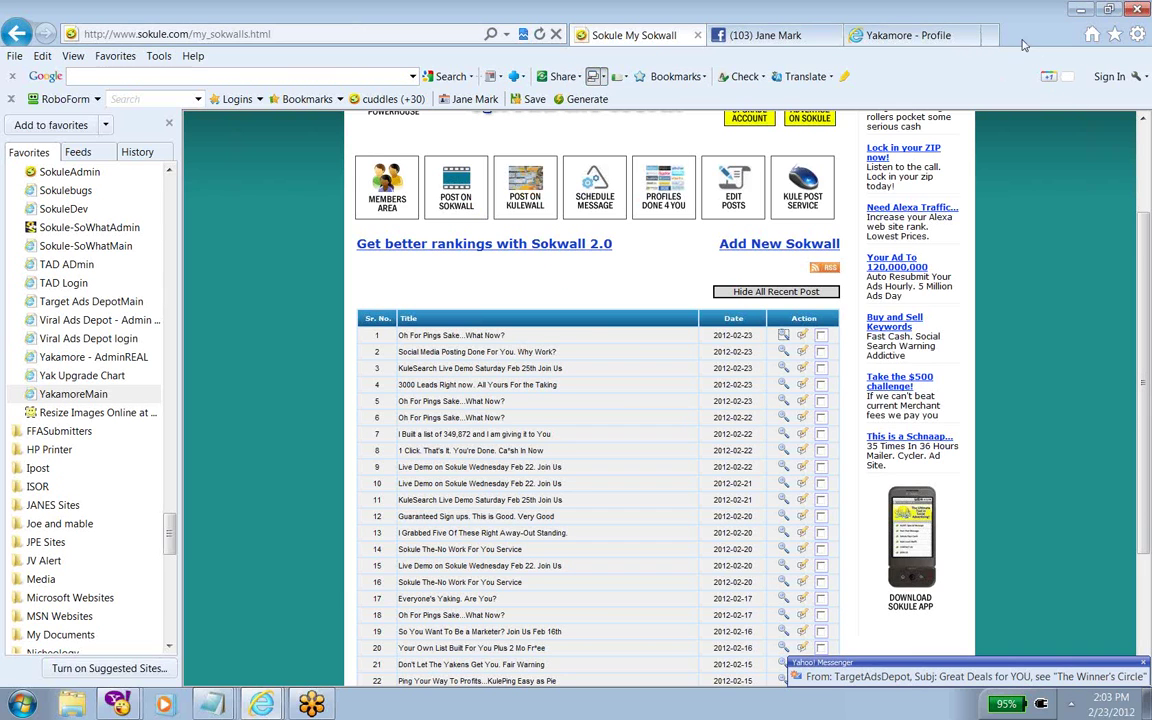
click(990, 35)
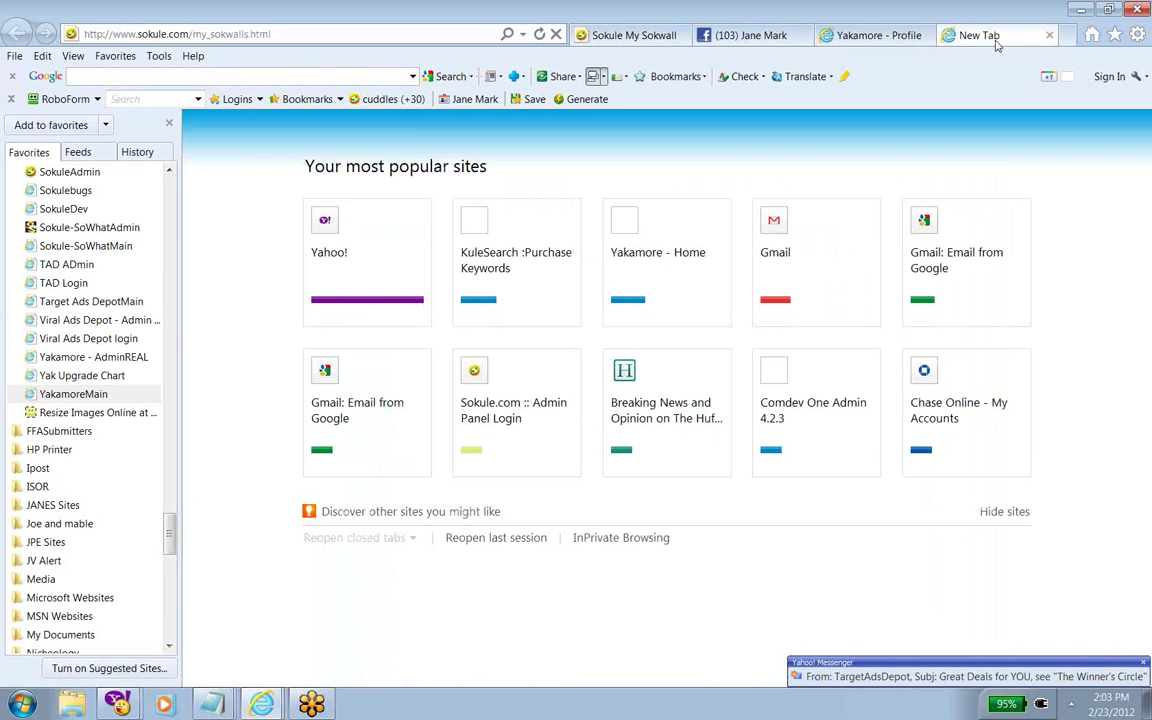
drag(131, 28, 59, 14)
key(BackSpace)
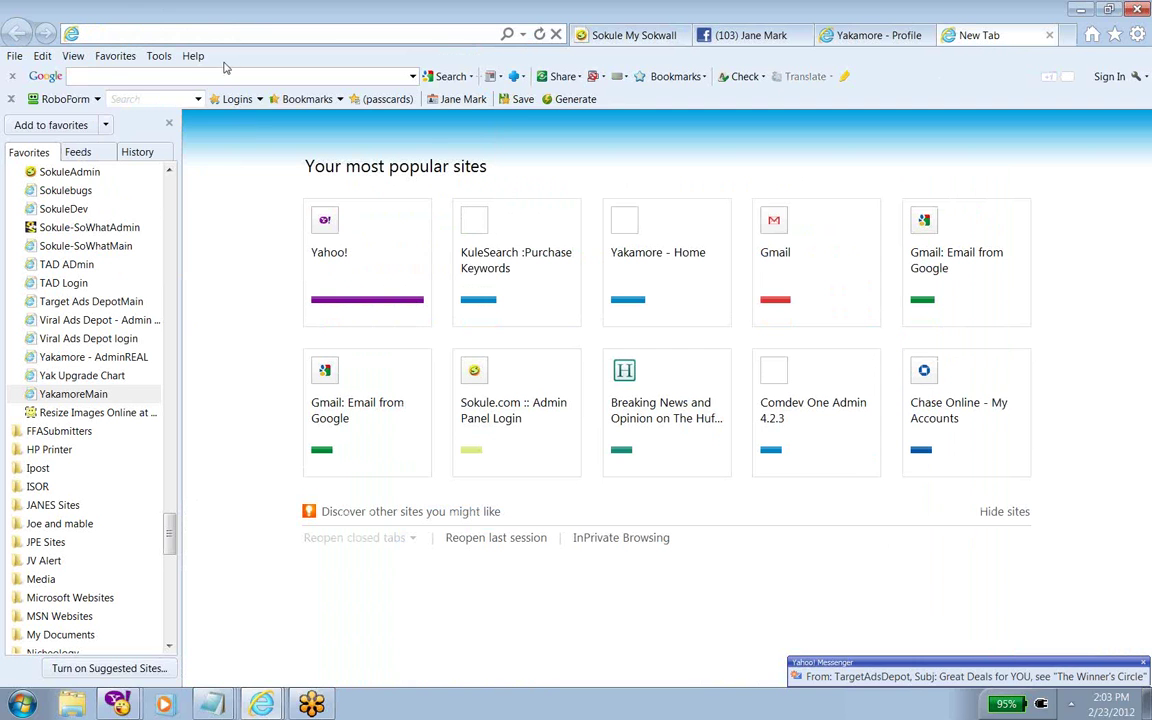
right_click(217, 32)
click(221, 95)
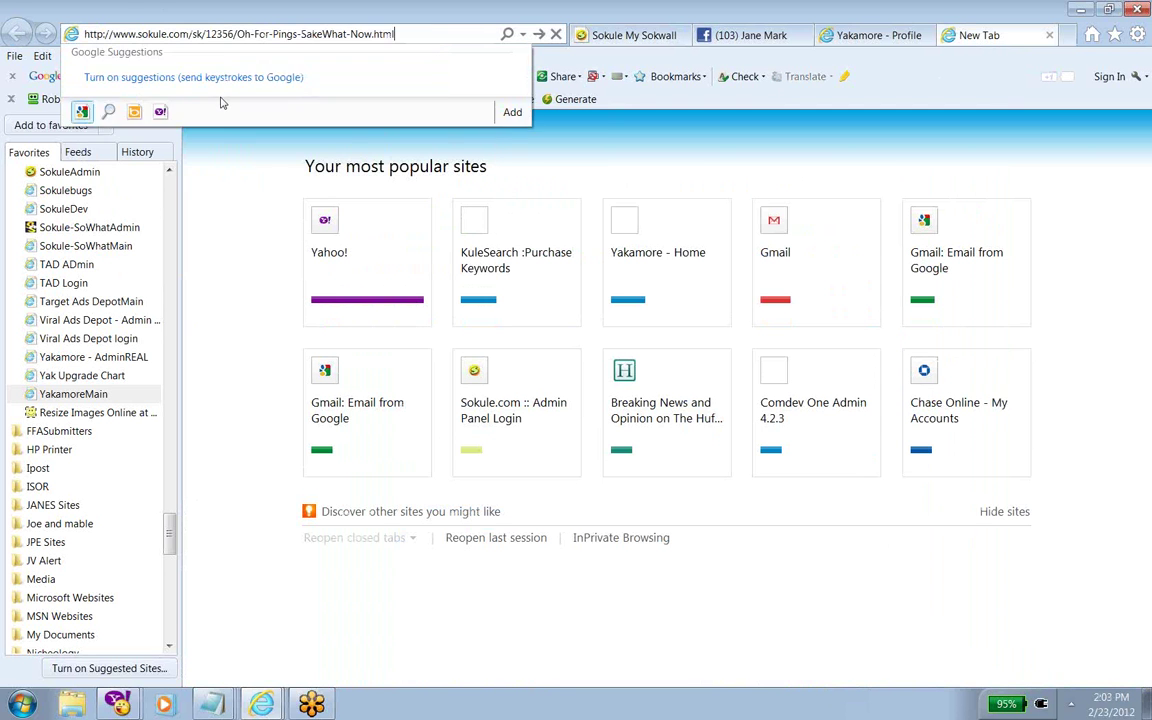
key(Return)
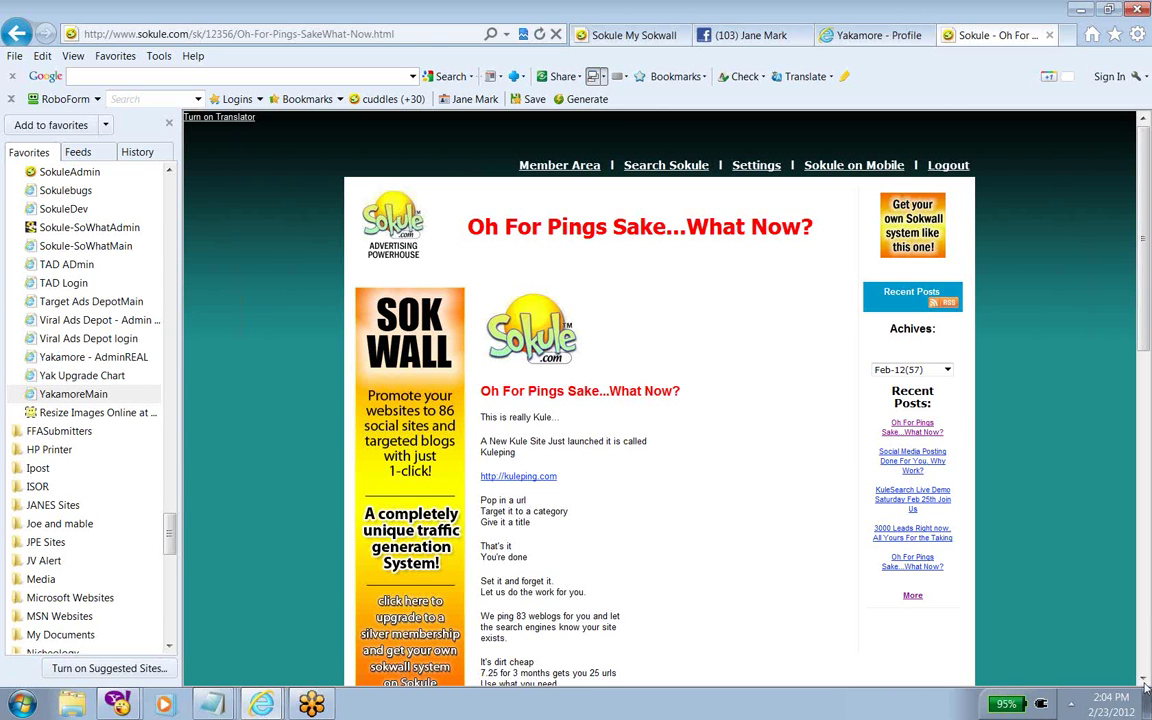
Examine the published post from its headline and logo through its links to the closing PPS paragraph
scroll(1145, 683, down, 3)
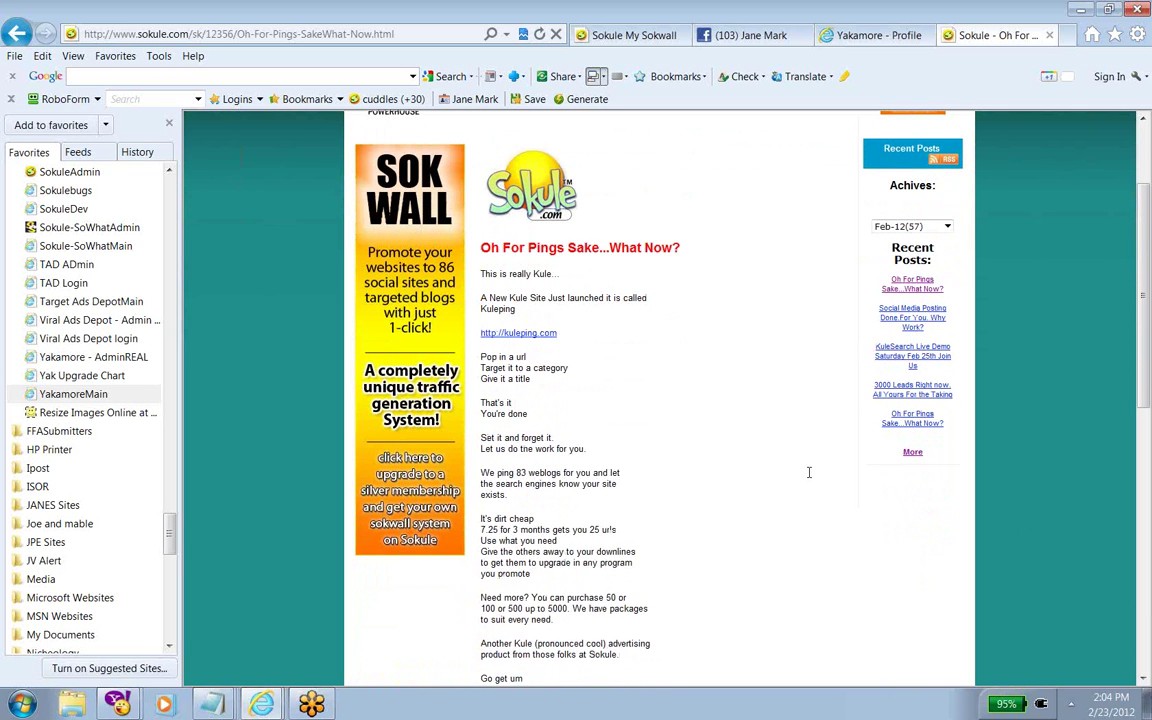
scroll(1139, 682, down, 3)
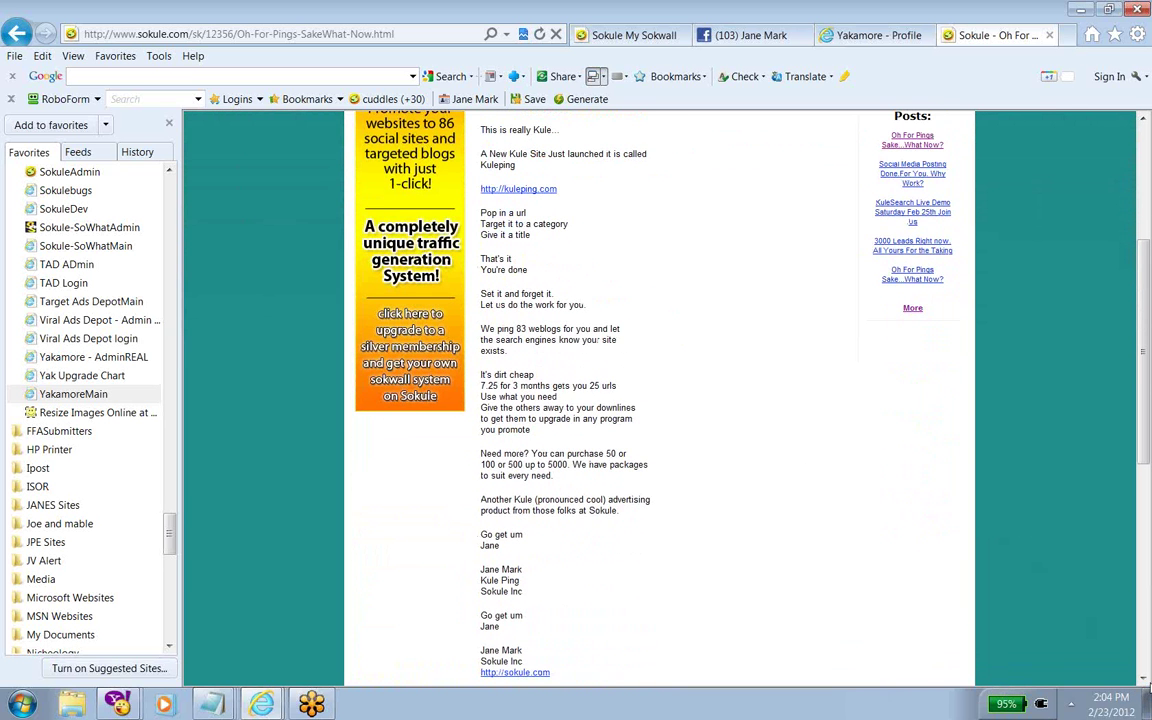
scroll(1147, 679, down, 6)
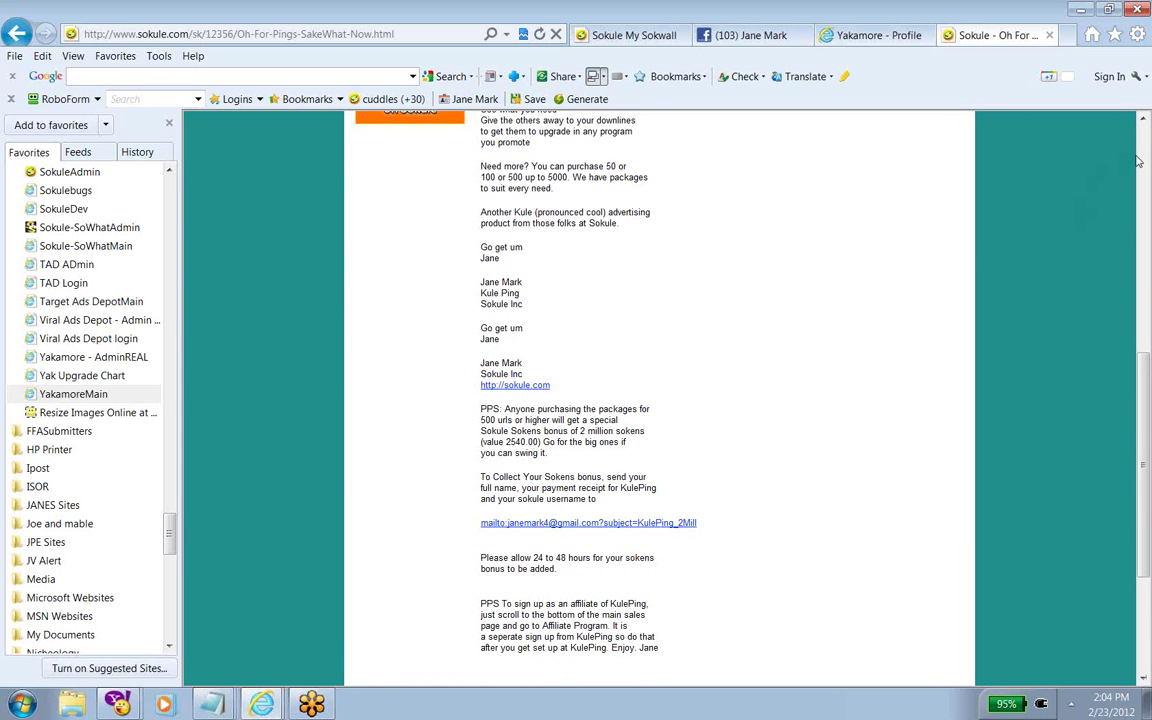
scroll(1138, 160, up, 12)
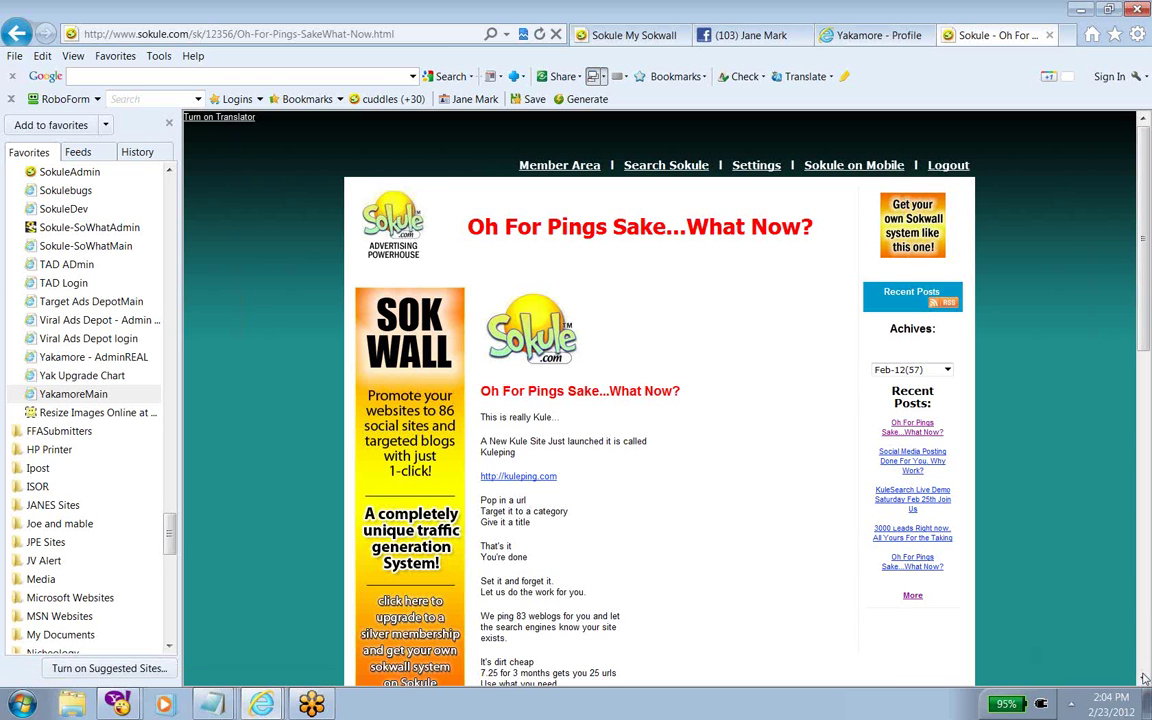
scroll(1145, 678, down, 4)
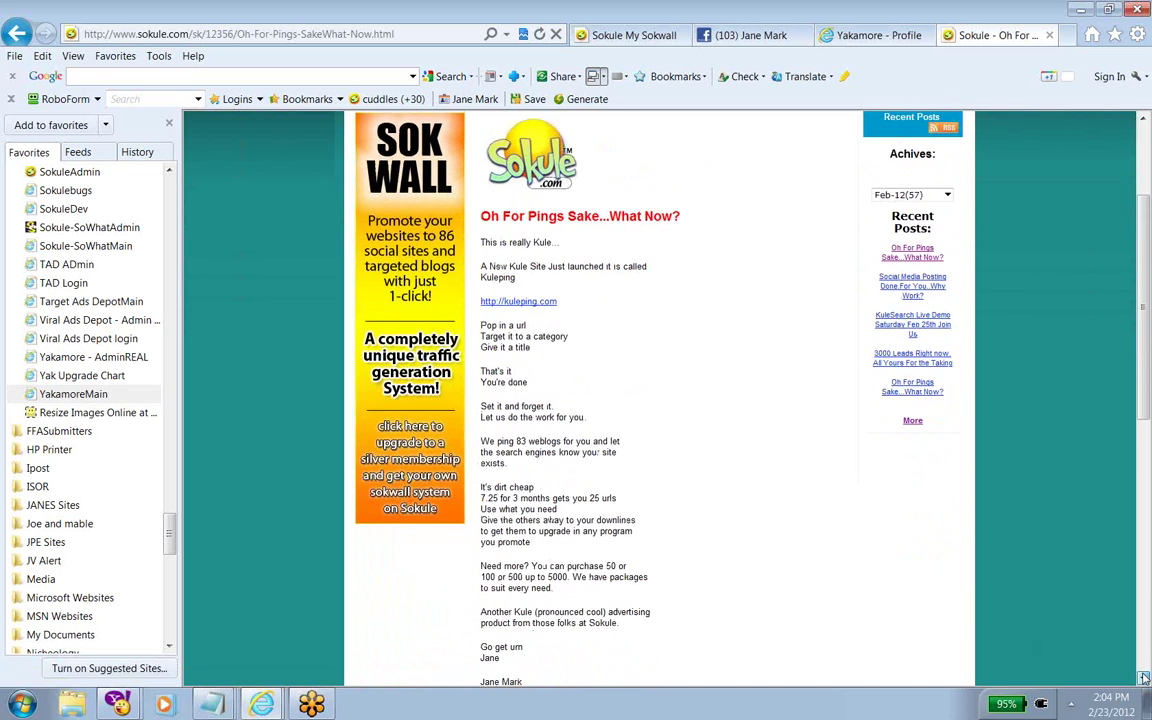
scroll(1145, 678, down, 3)
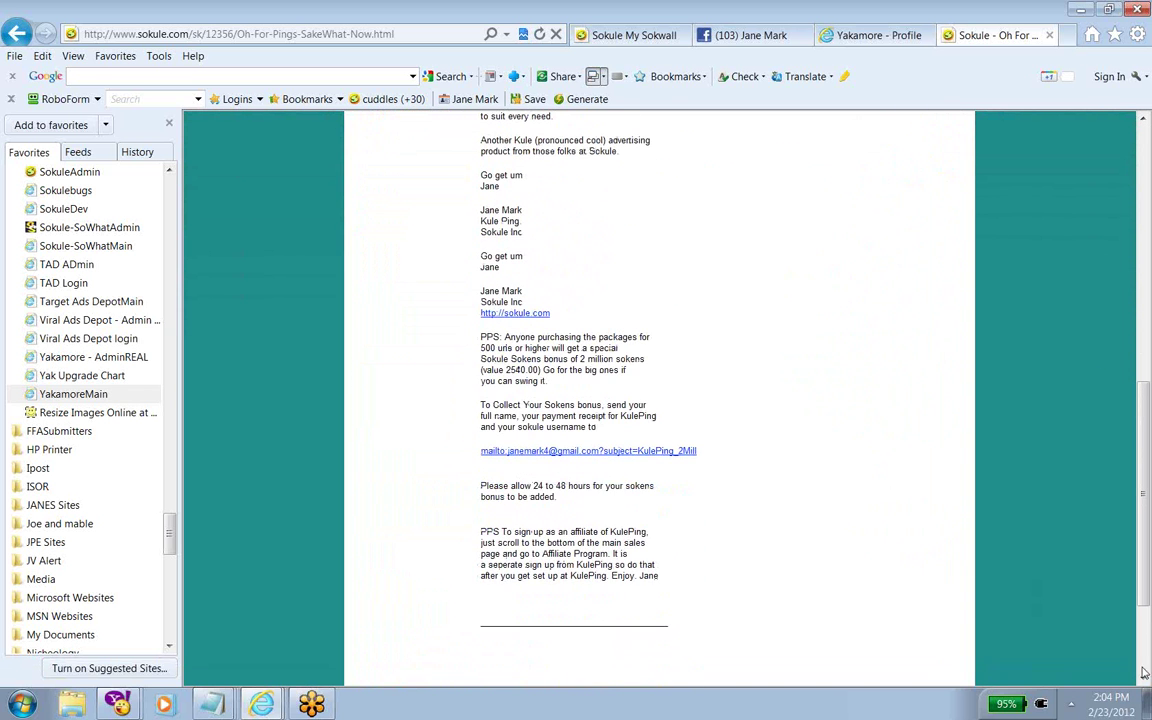
click(1141, 148)
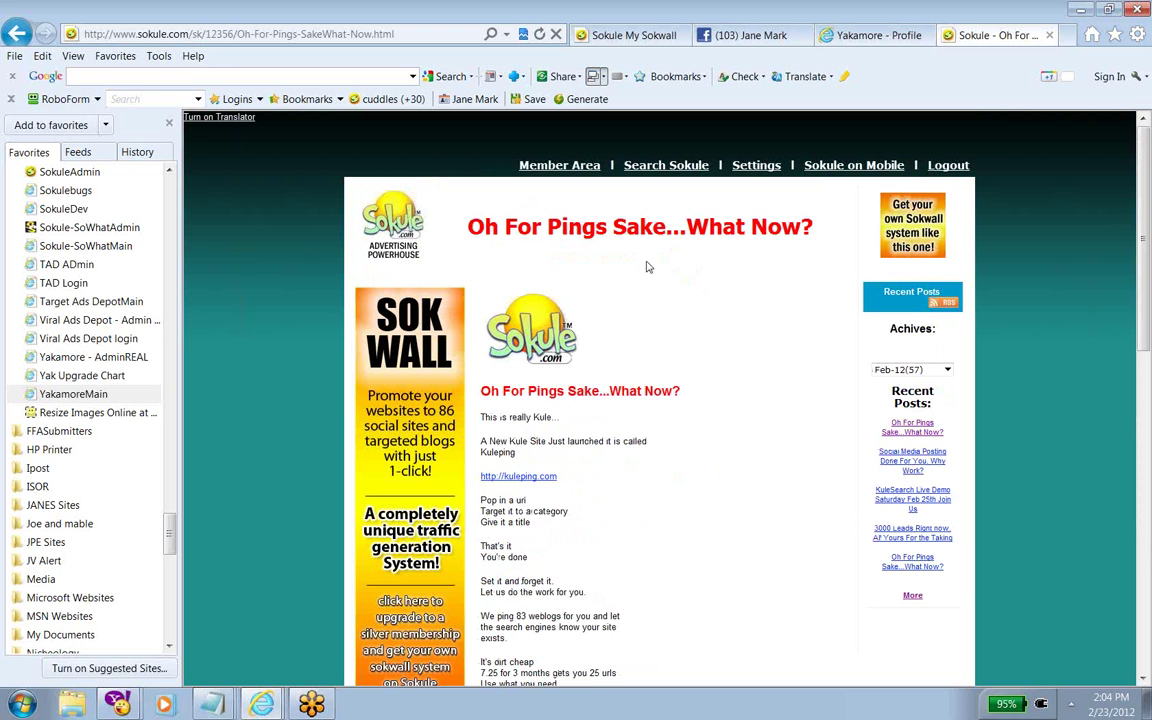
Switch to the Facebook profile to check for the syndicated "Oh For Pings Sake...What Now?" post
click(785, 36)
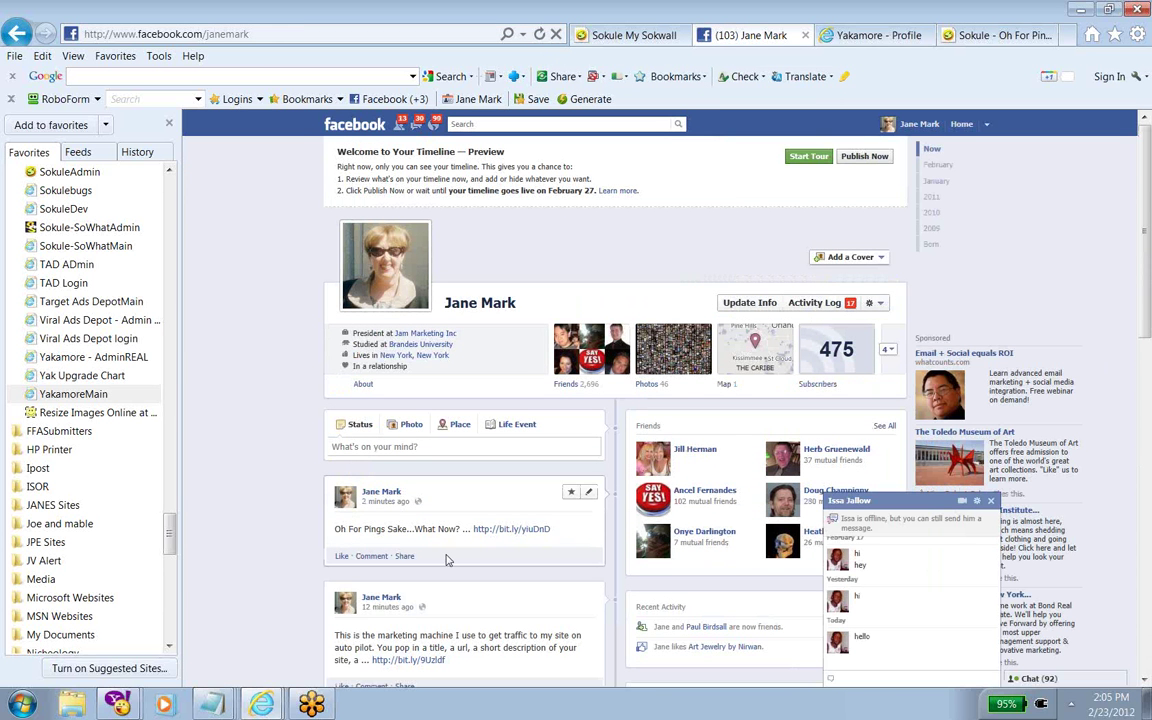
Follow the bit.ly link in the syndicated Facebook post, look over the Sokwall page it opens, and close that window
click(519, 535)
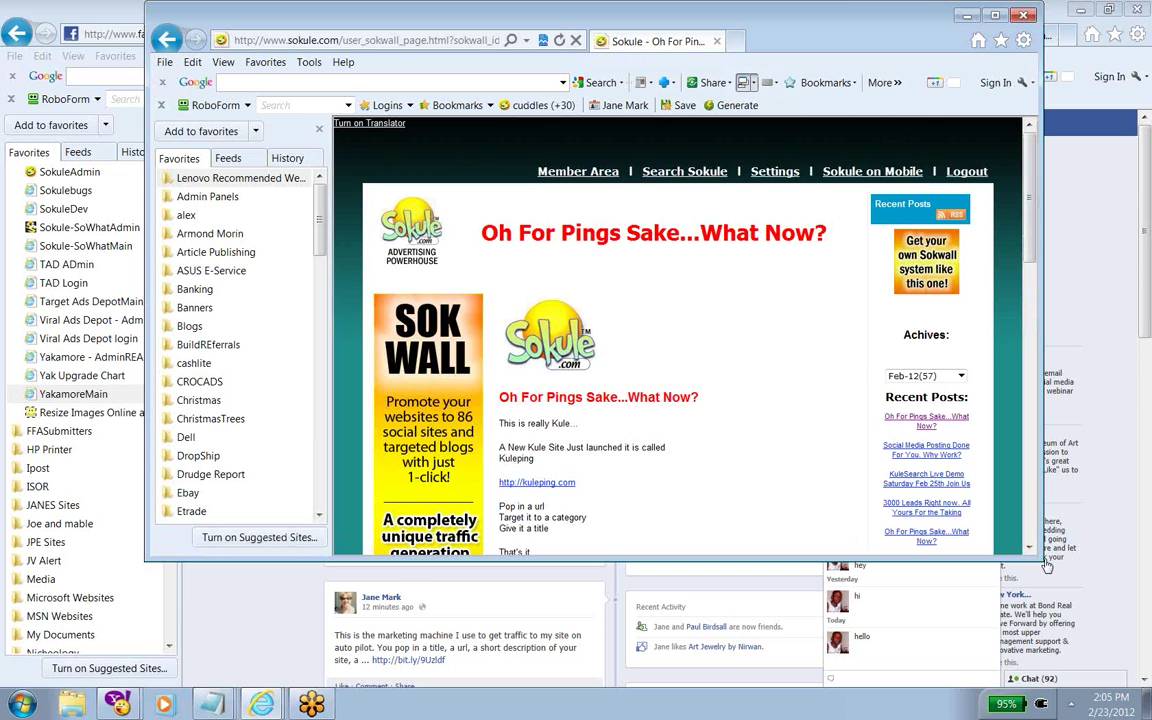
scroll(925, 450, down, 15)
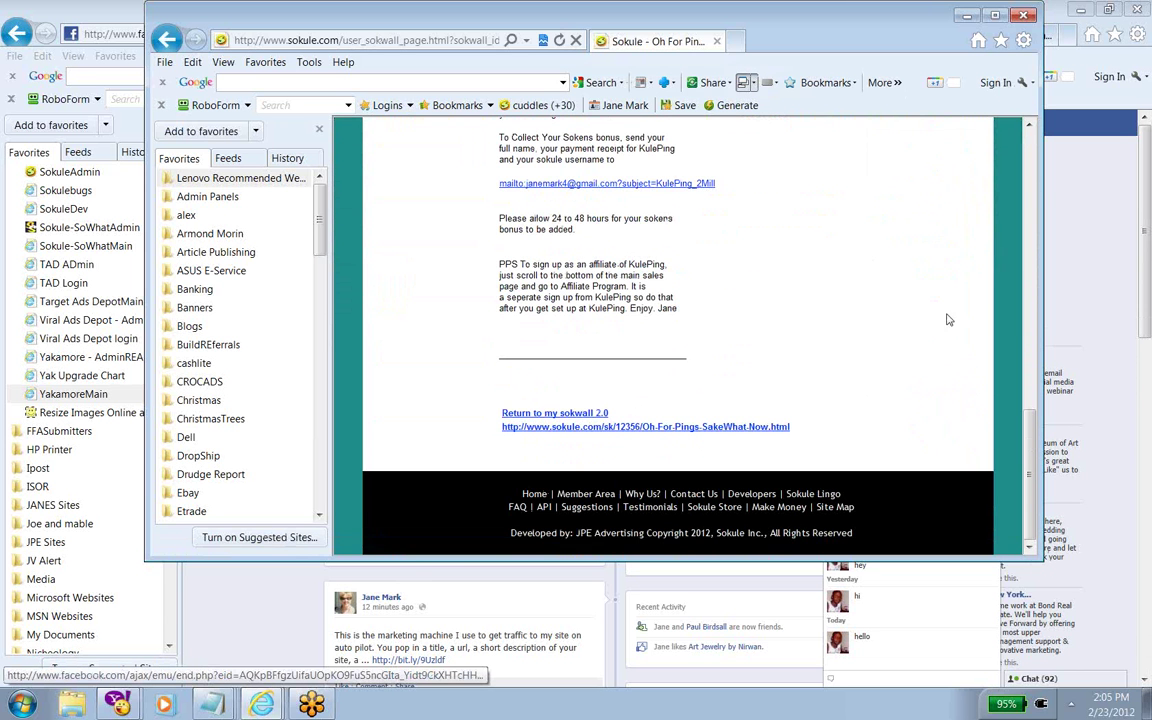
scroll(1033, 145, up, 15)
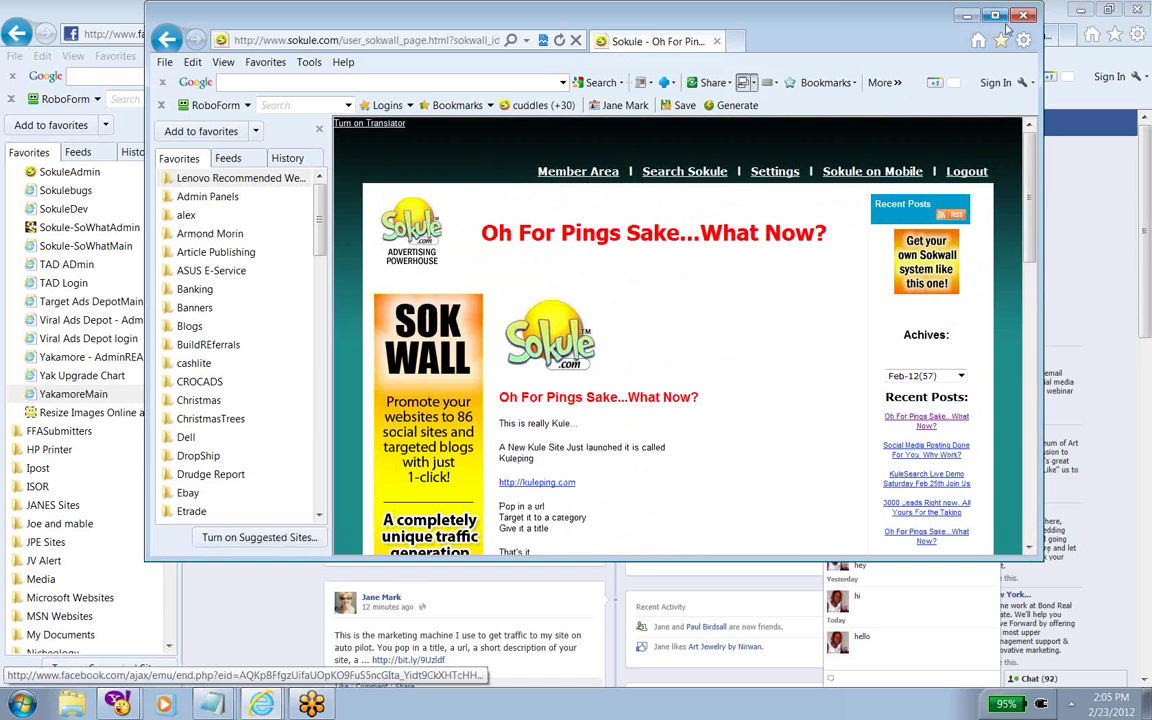
click(1022, 17)
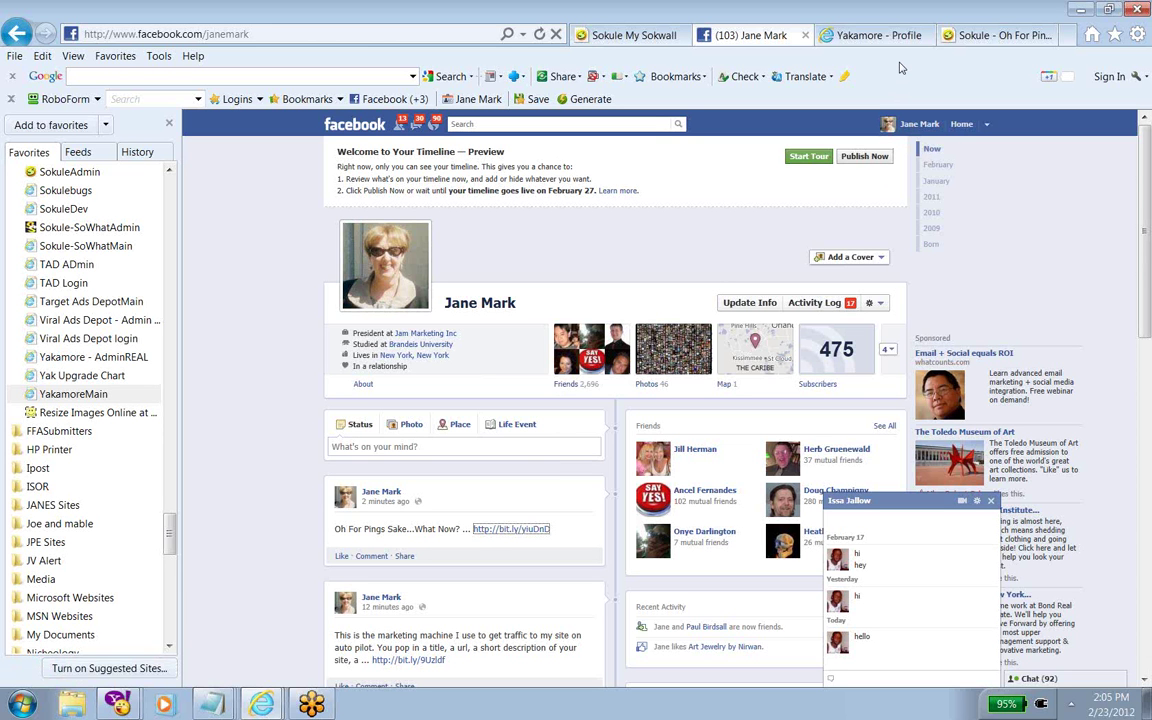
Refresh the Yakamore profile to check for the syndicated post, and return to the Facebook profile
click(872, 35)
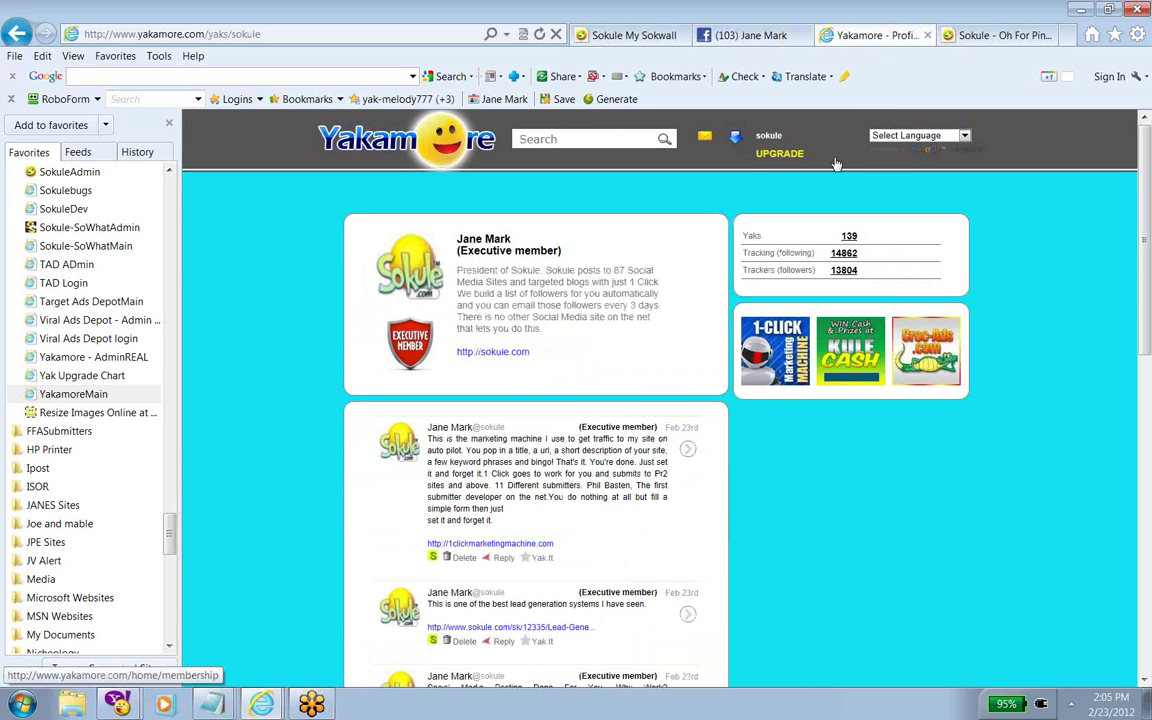
click(540, 34)
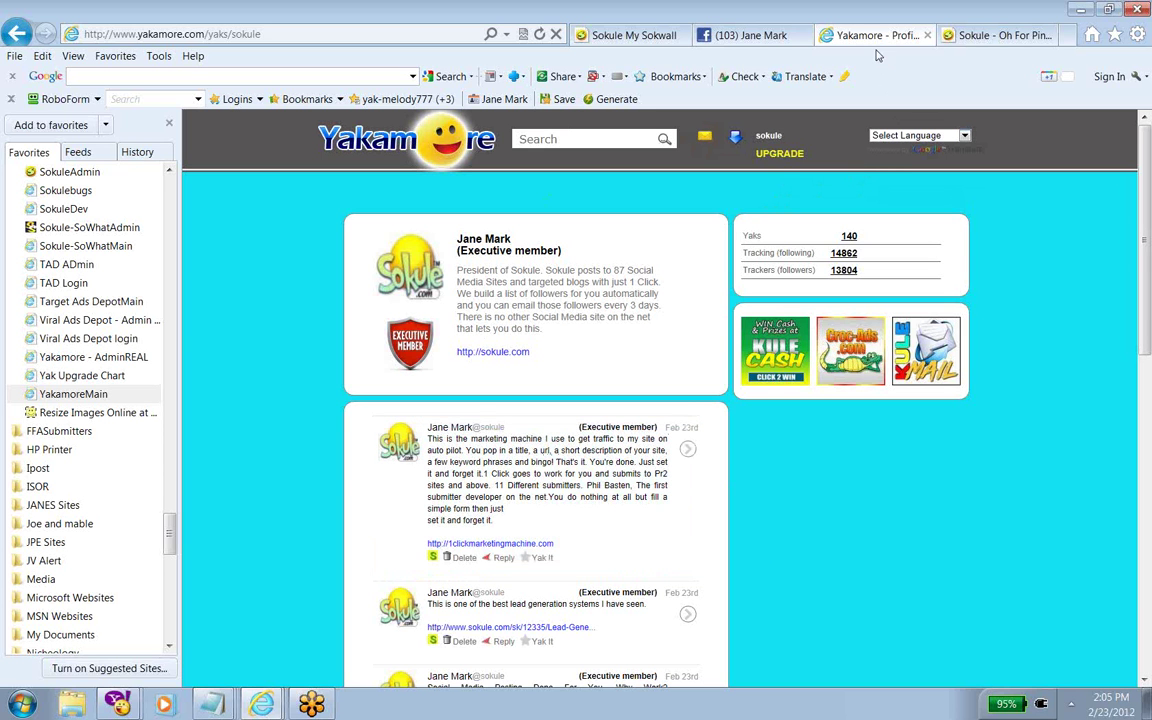
click(748, 38)
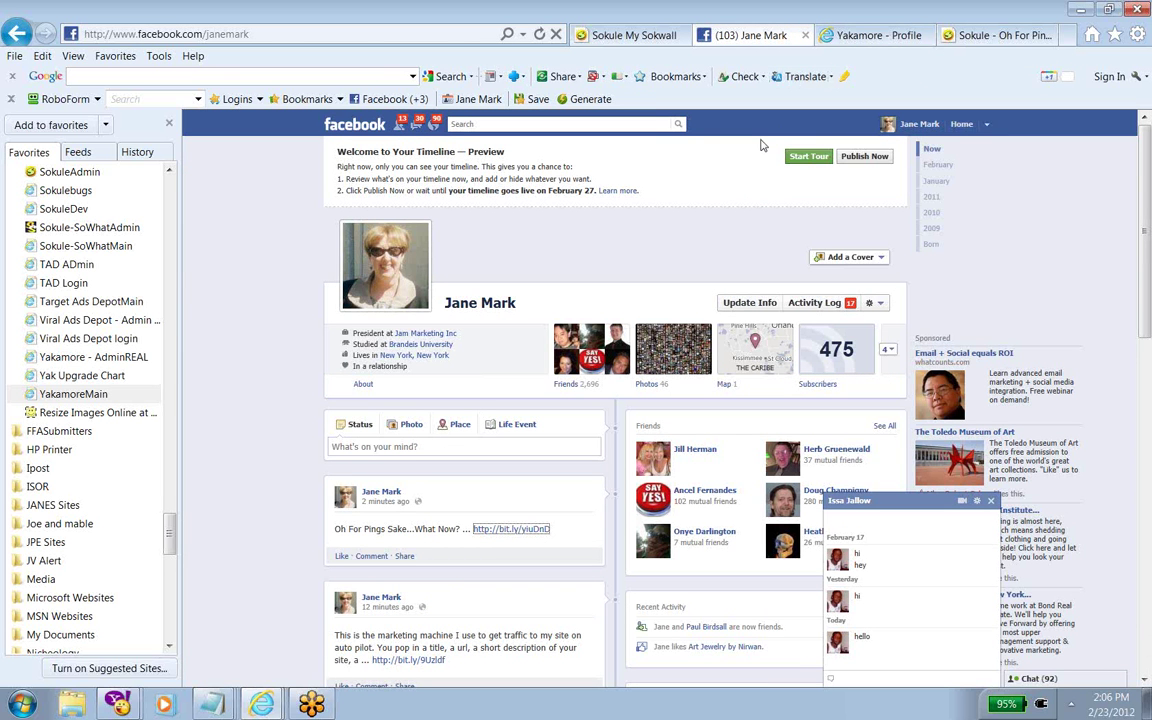
Check the latest post on Yakamore's Make a Yak page, and go back to the Facebook profile
click(876, 38)
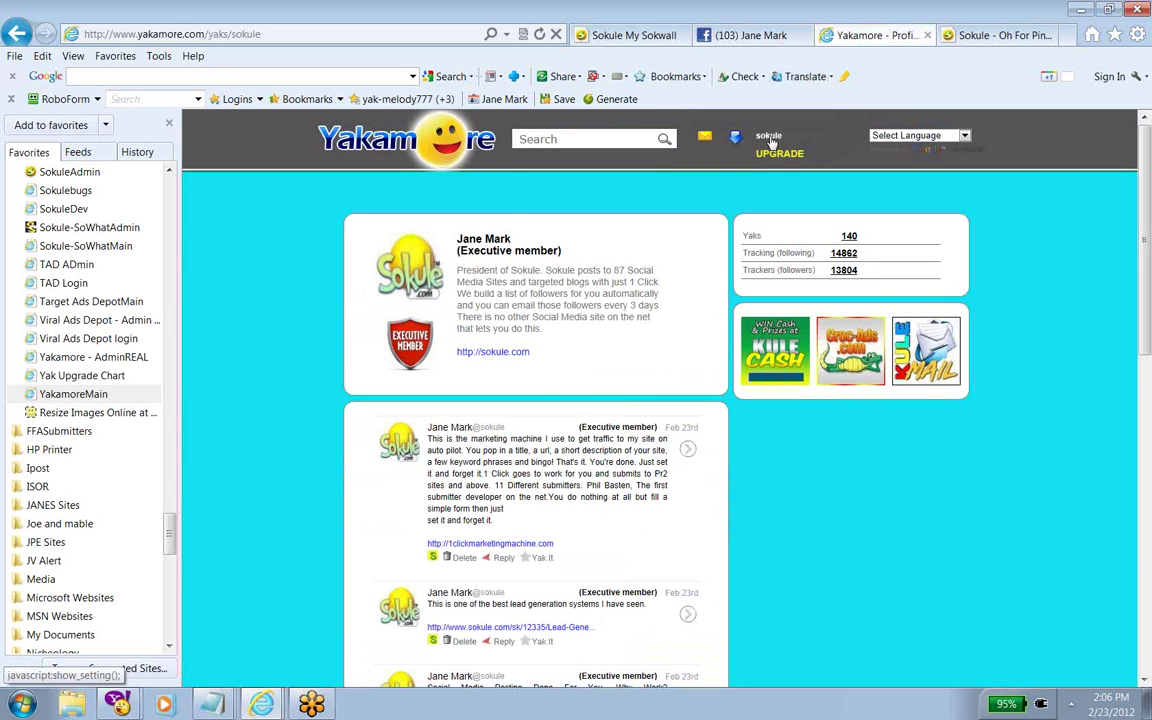
click(770, 142)
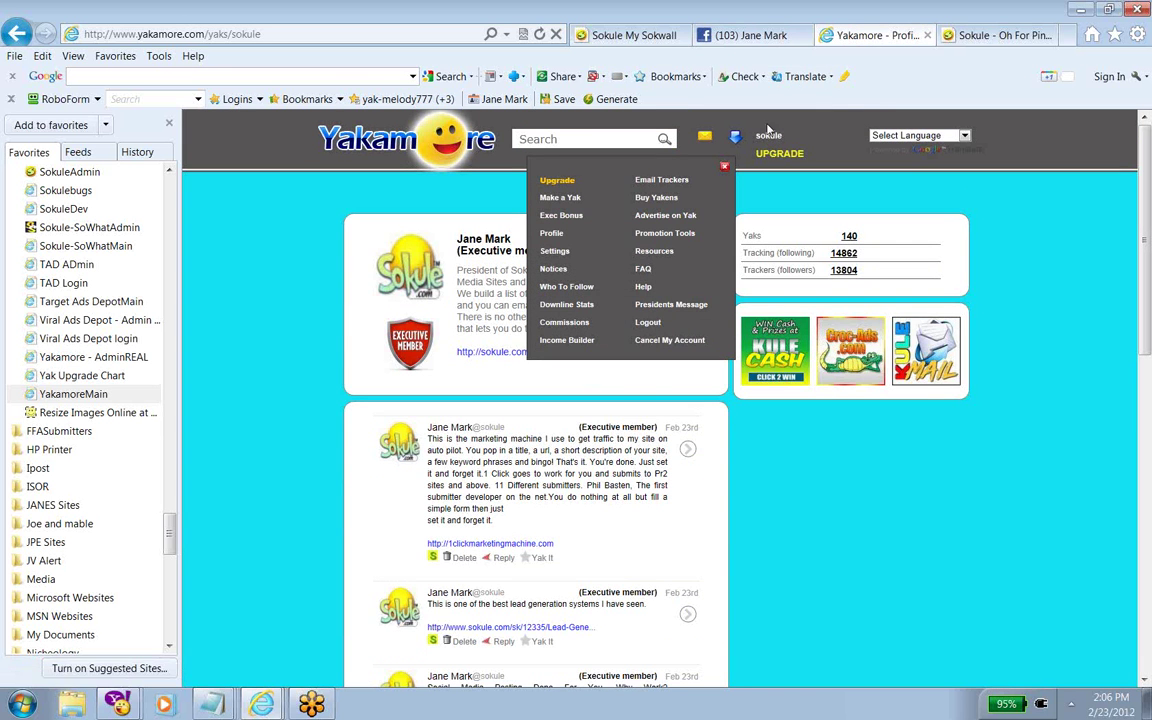
click(560, 198)
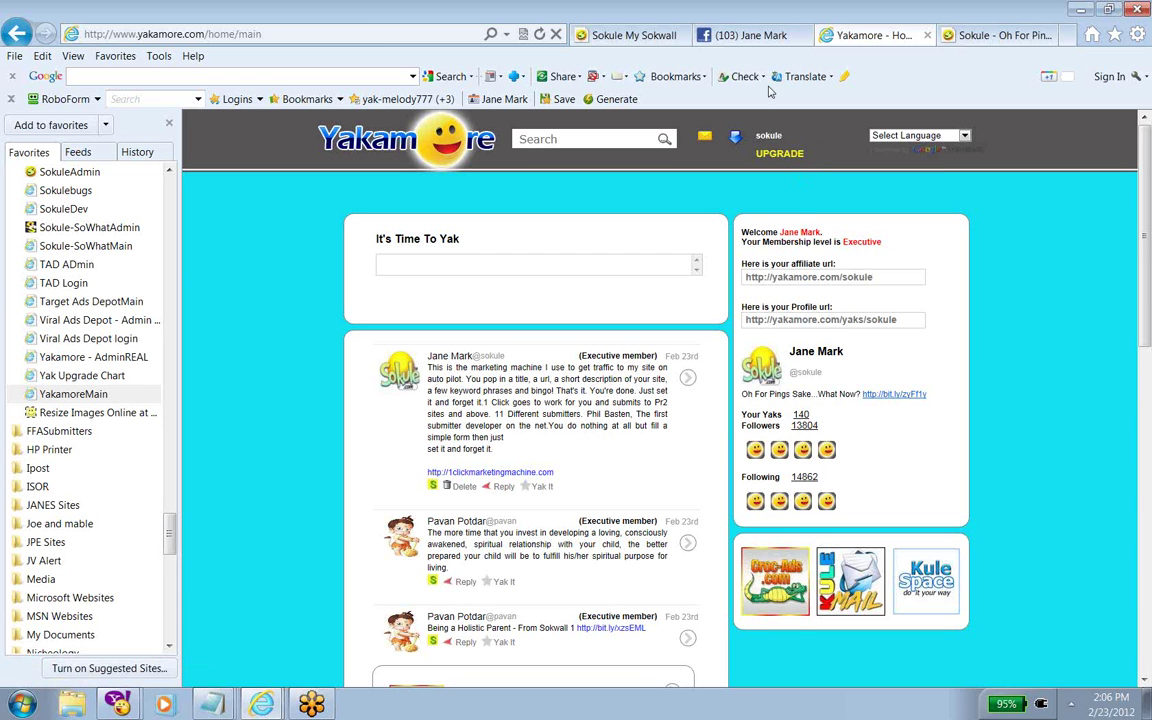
click(750, 36)
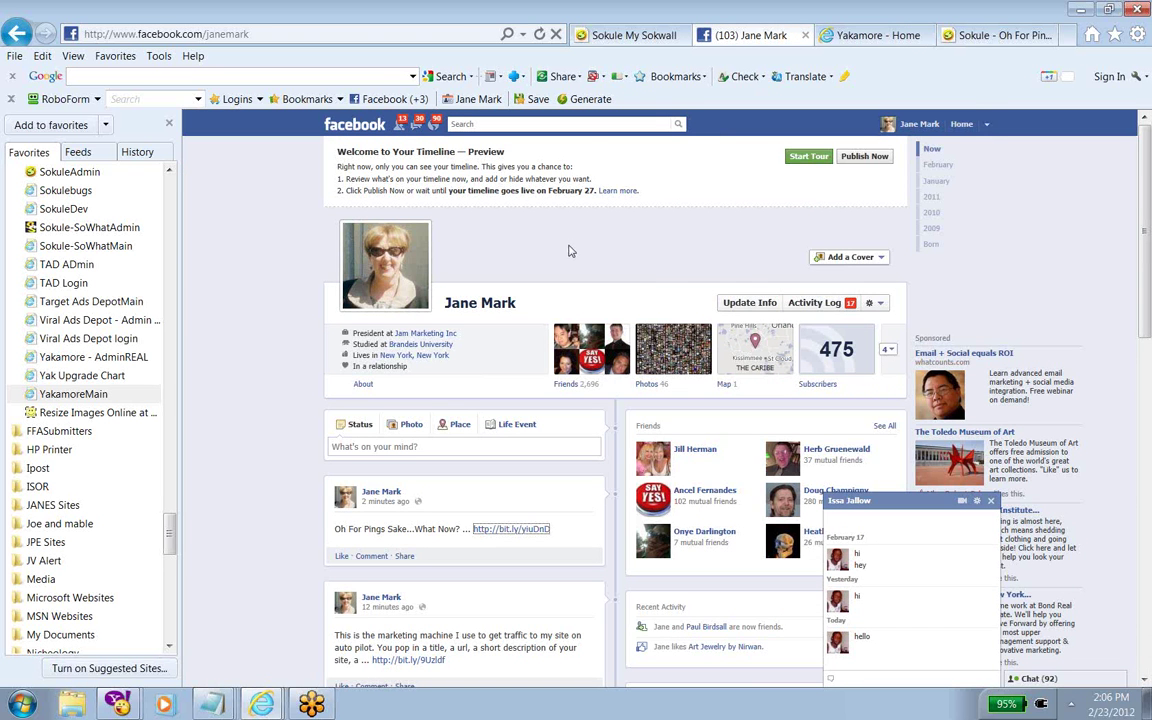
Return to the Sokwall post list and open the Post on Kulewall page
click(617, 36)
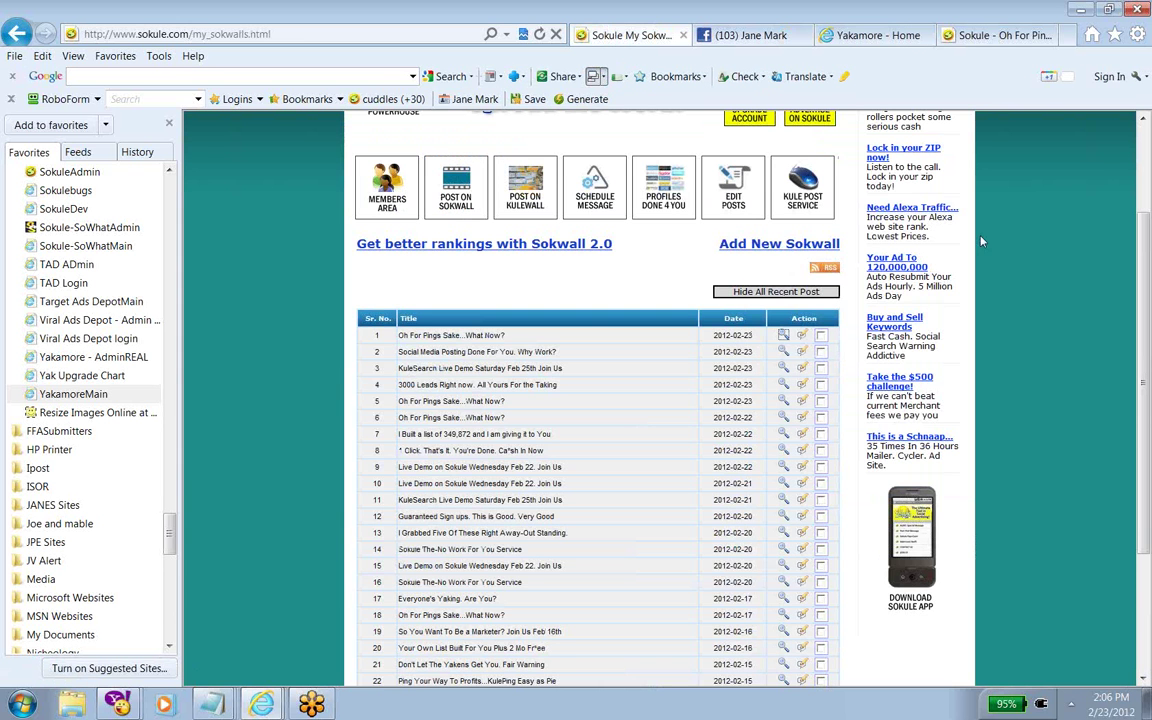
click(1142, 151)
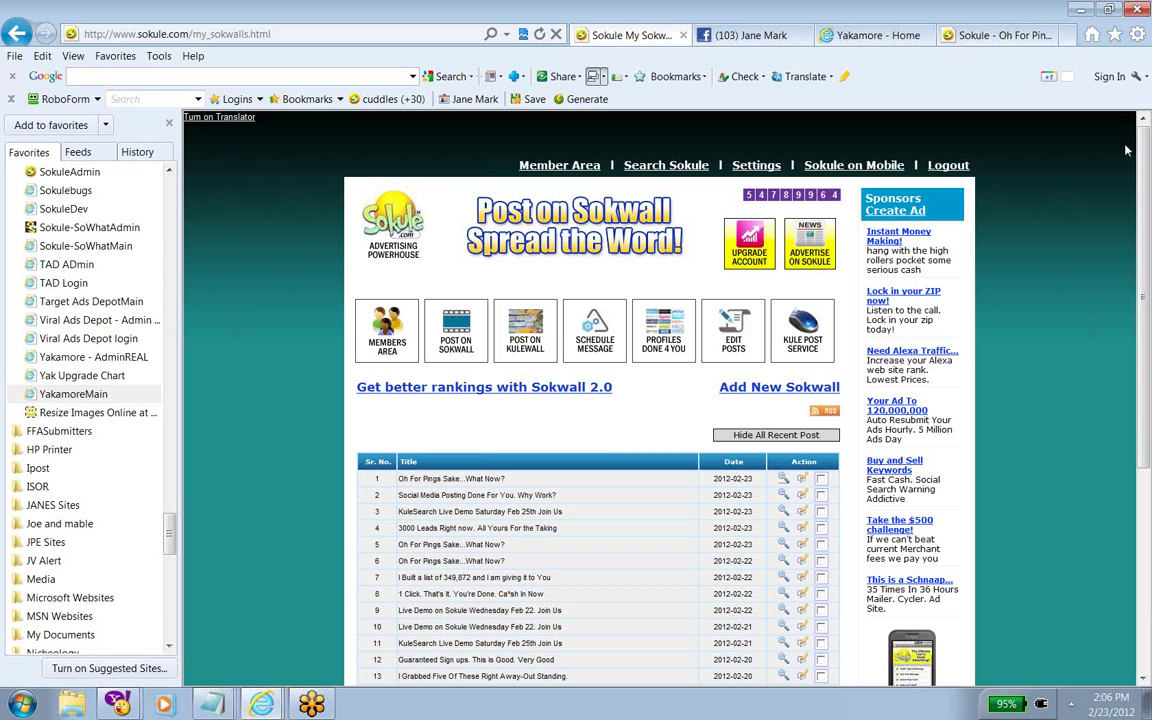
click(527, 343)
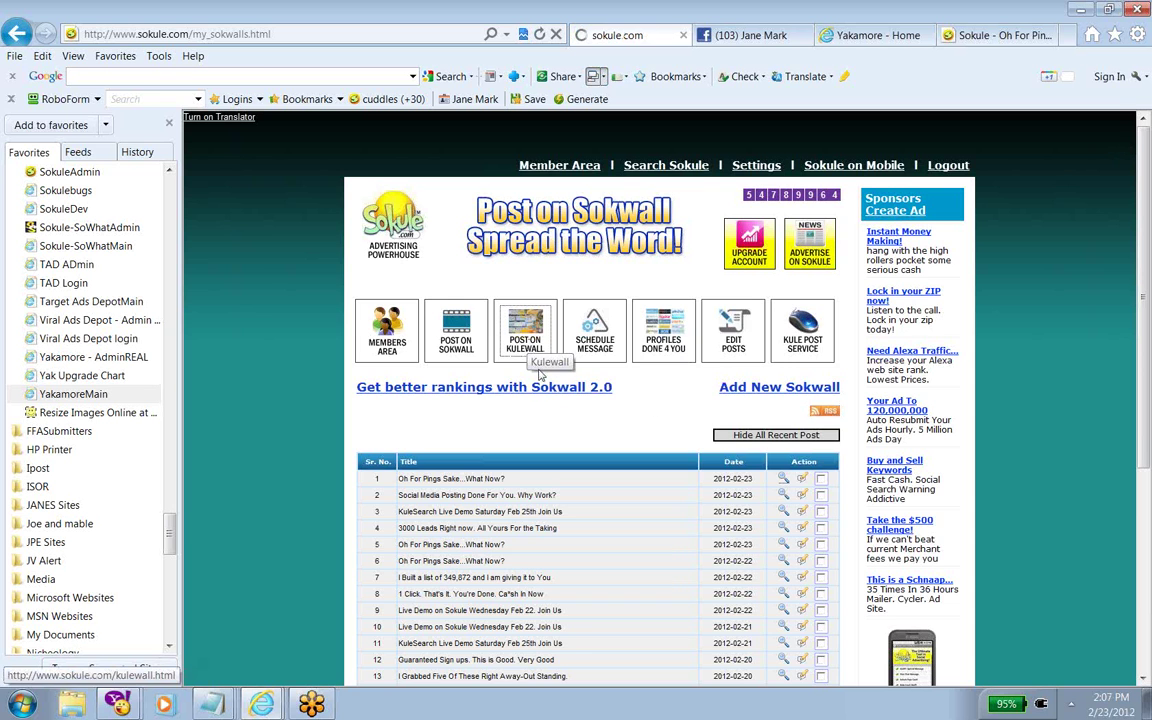
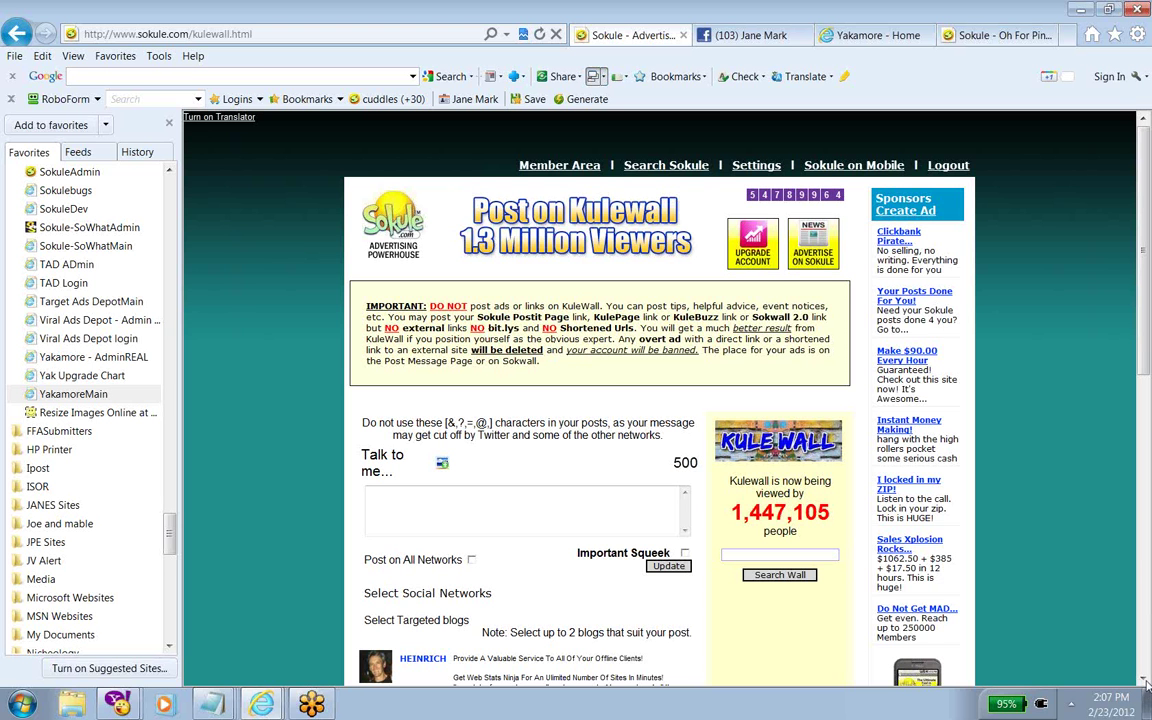
scroll(1146, 682, down, 3)
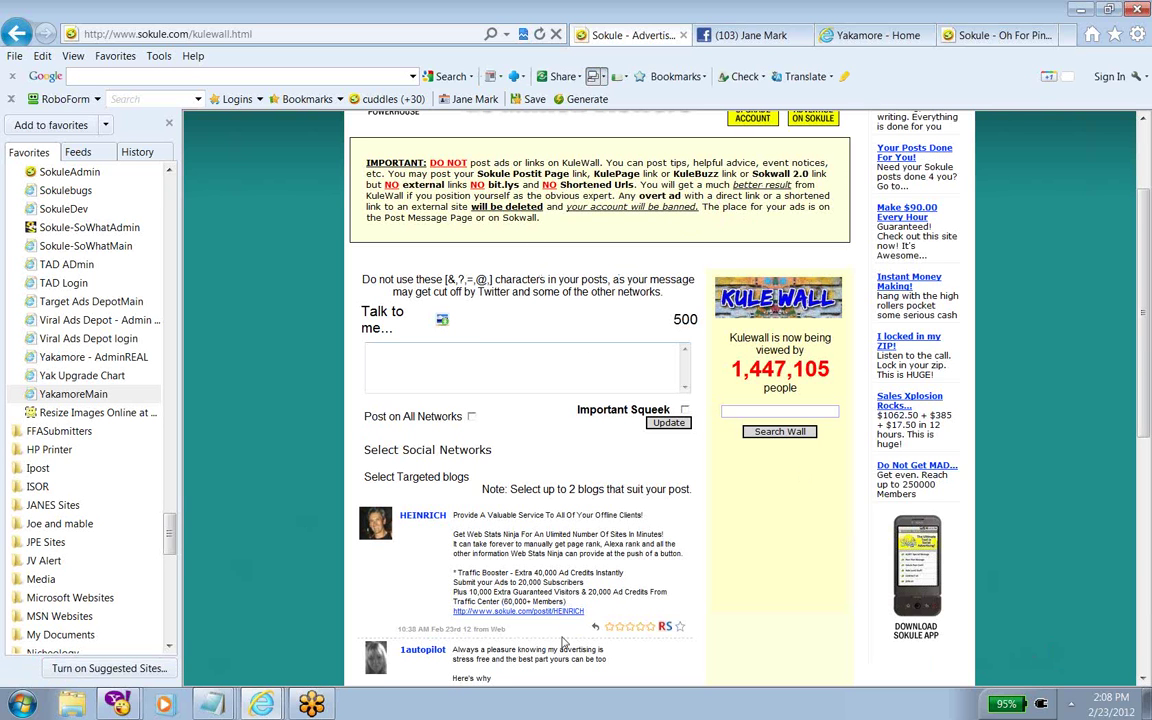
right_click(427, 364)
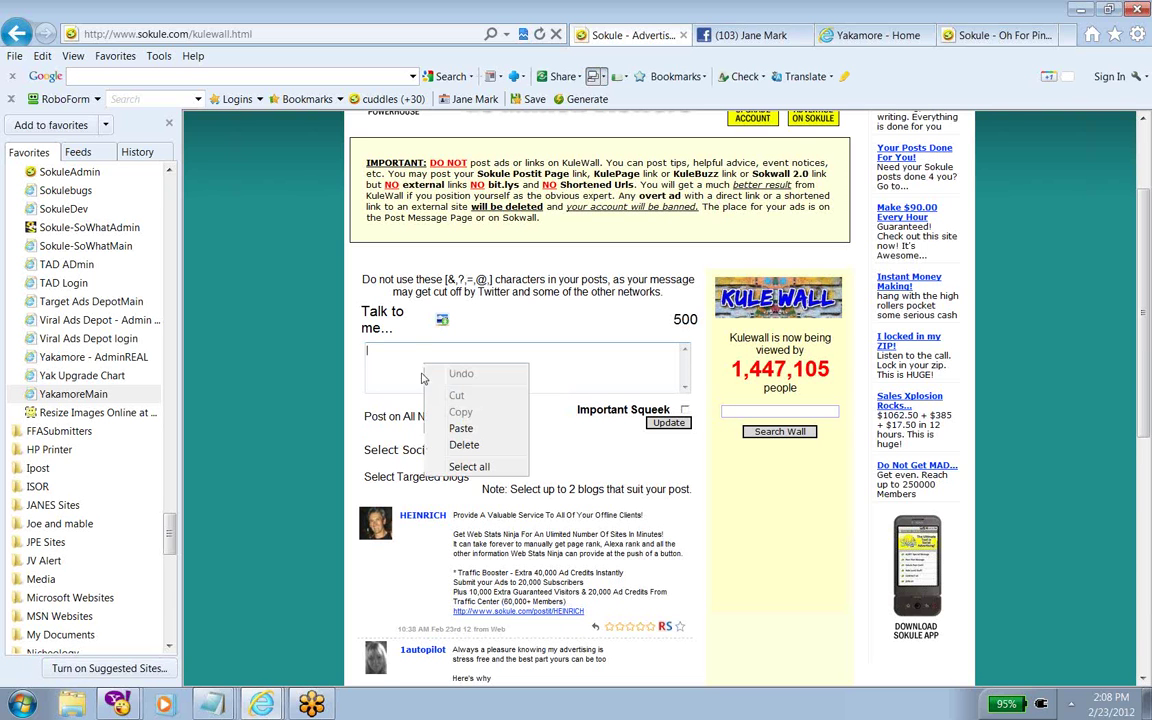
click(452, 432)
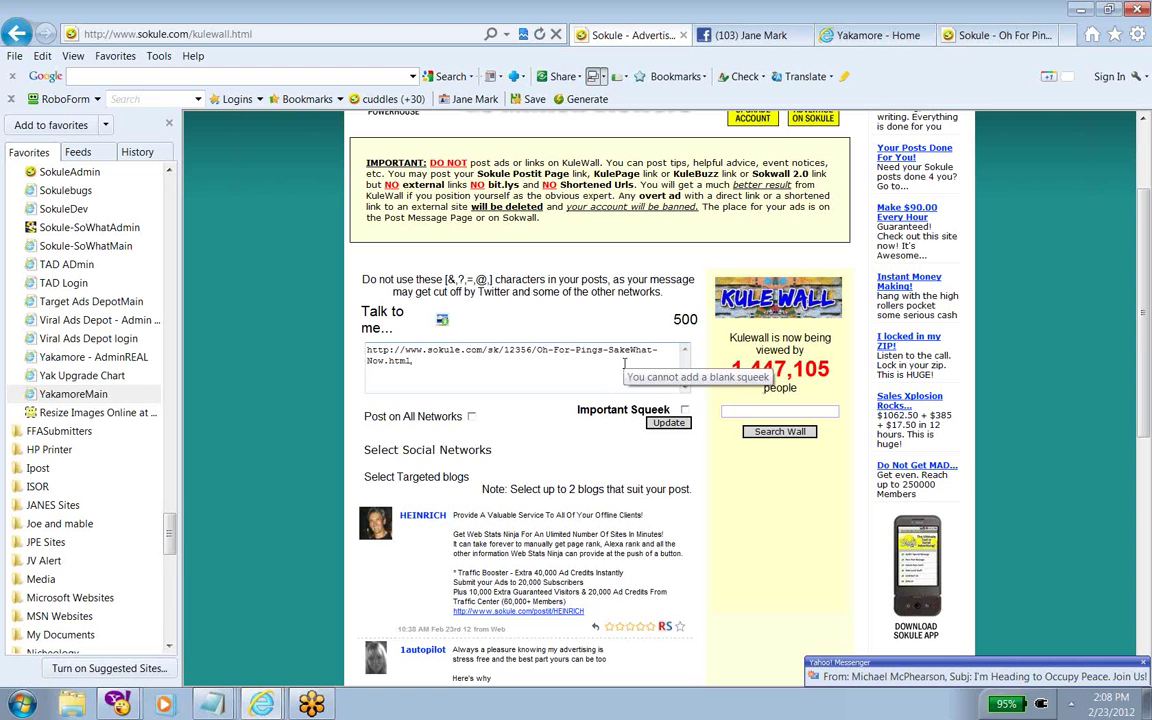
text(,)
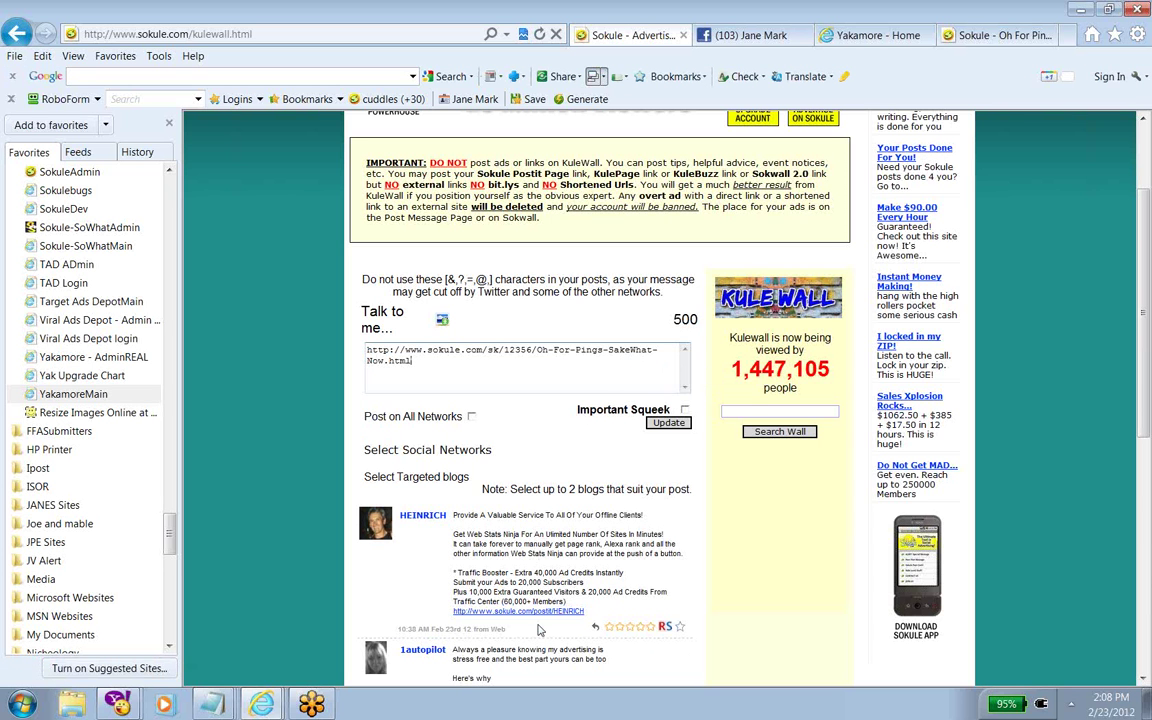
Open the kulesearch.com link in a Kulewall post, skim its article to the end, close it, and look through the remaining wall posts
scroll(1032, 615, down, 1)
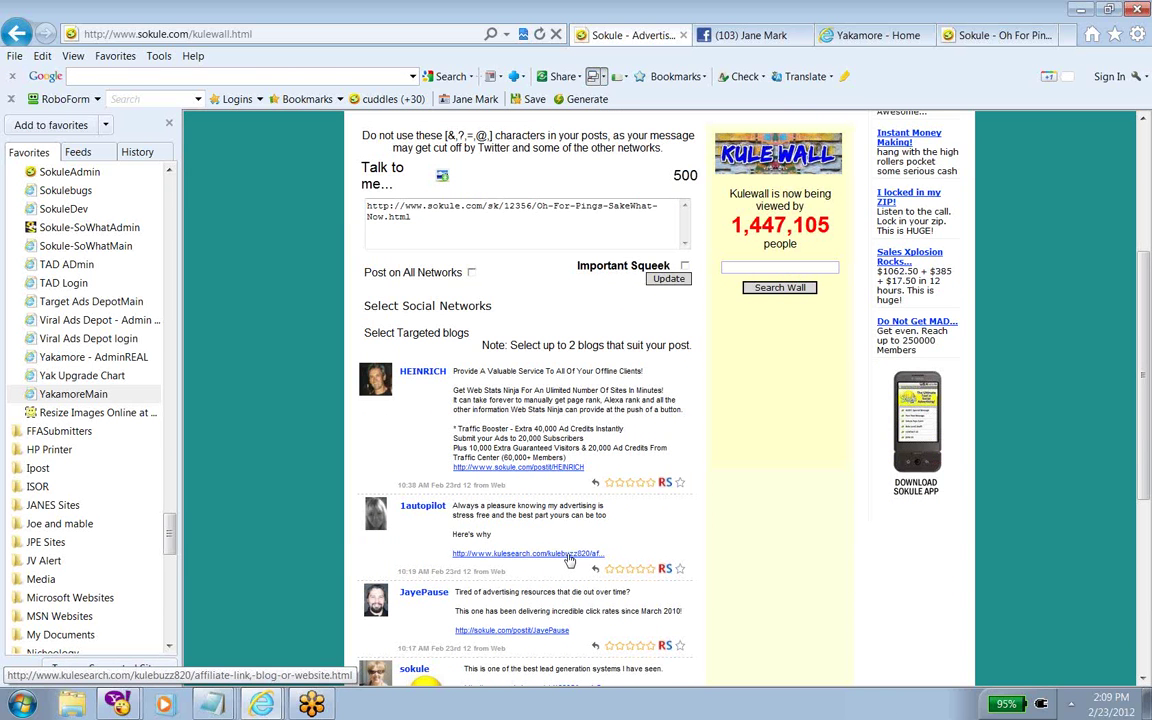
click(535, 553)
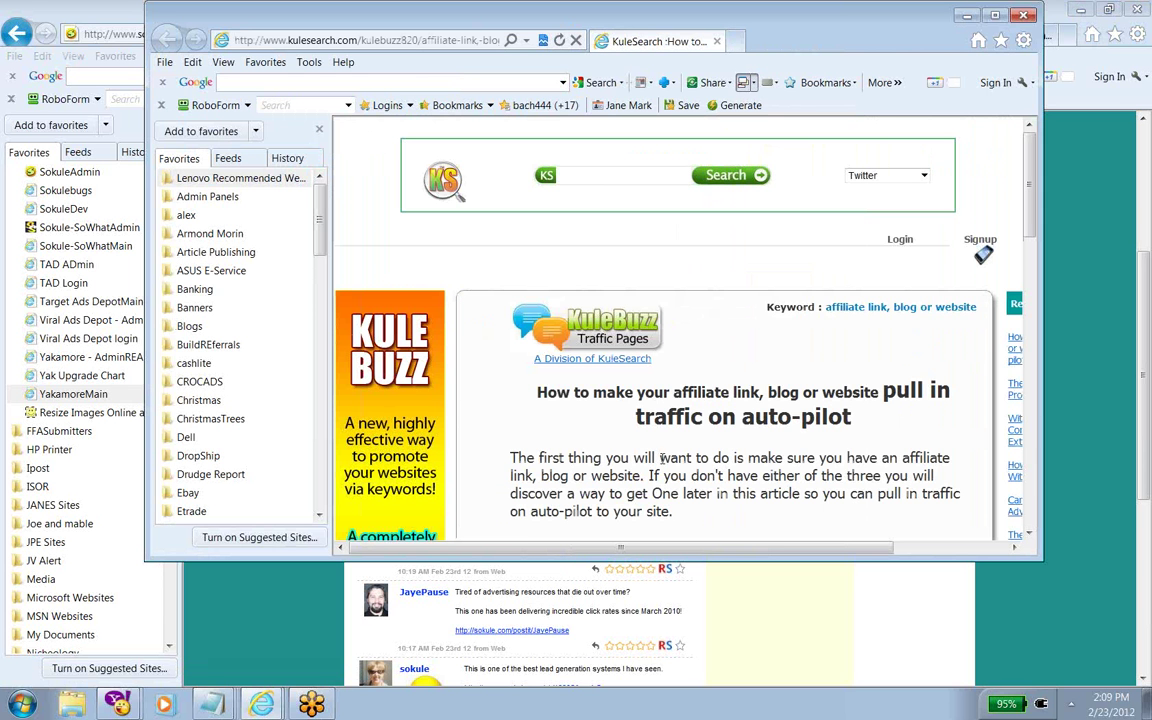
scroll(1031, 534, down, 15)
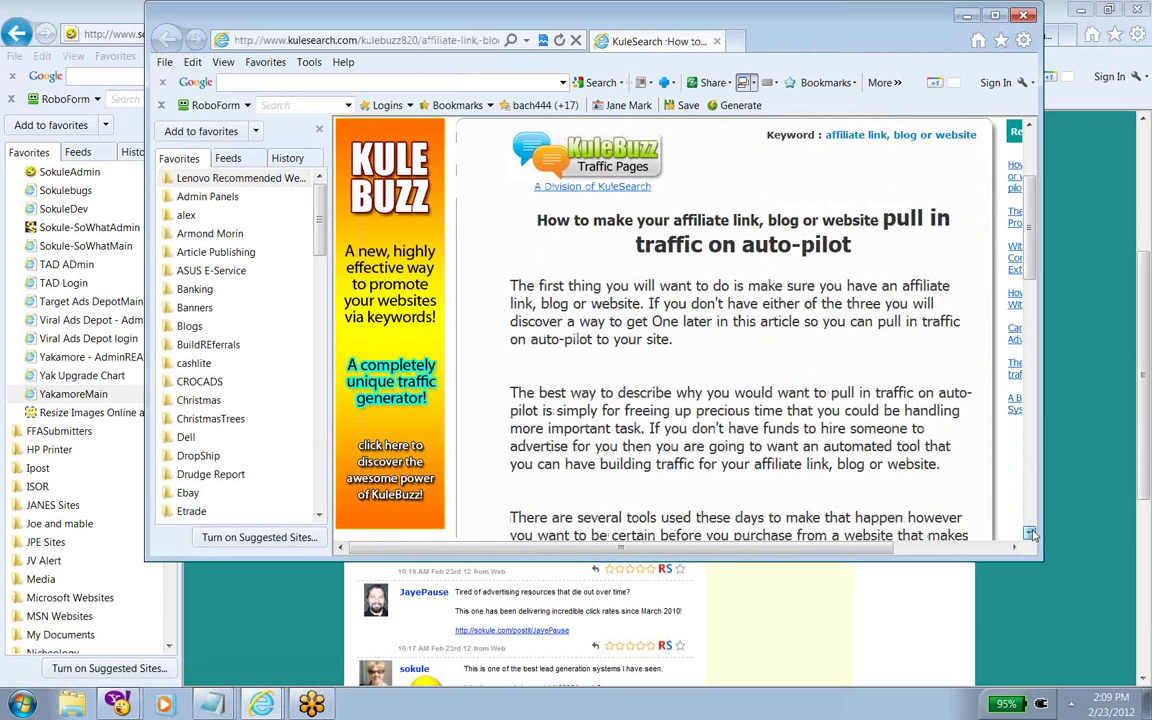
scroll(1031, 534, down, 5)
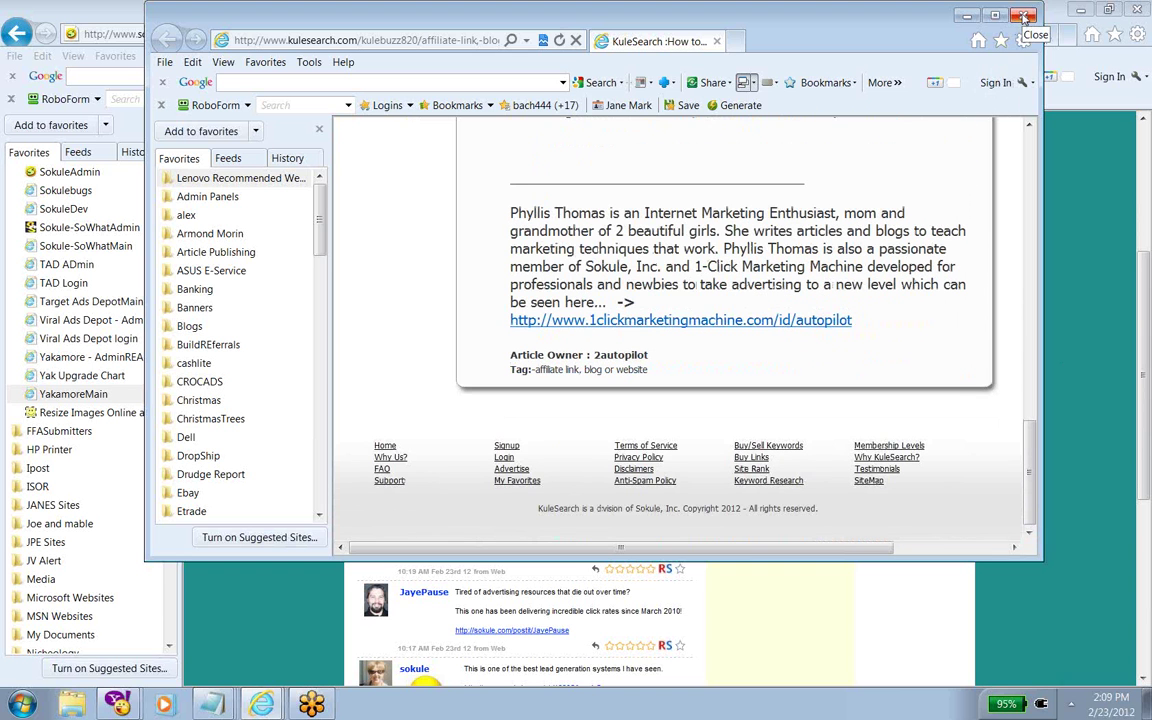
click(1025, 17)
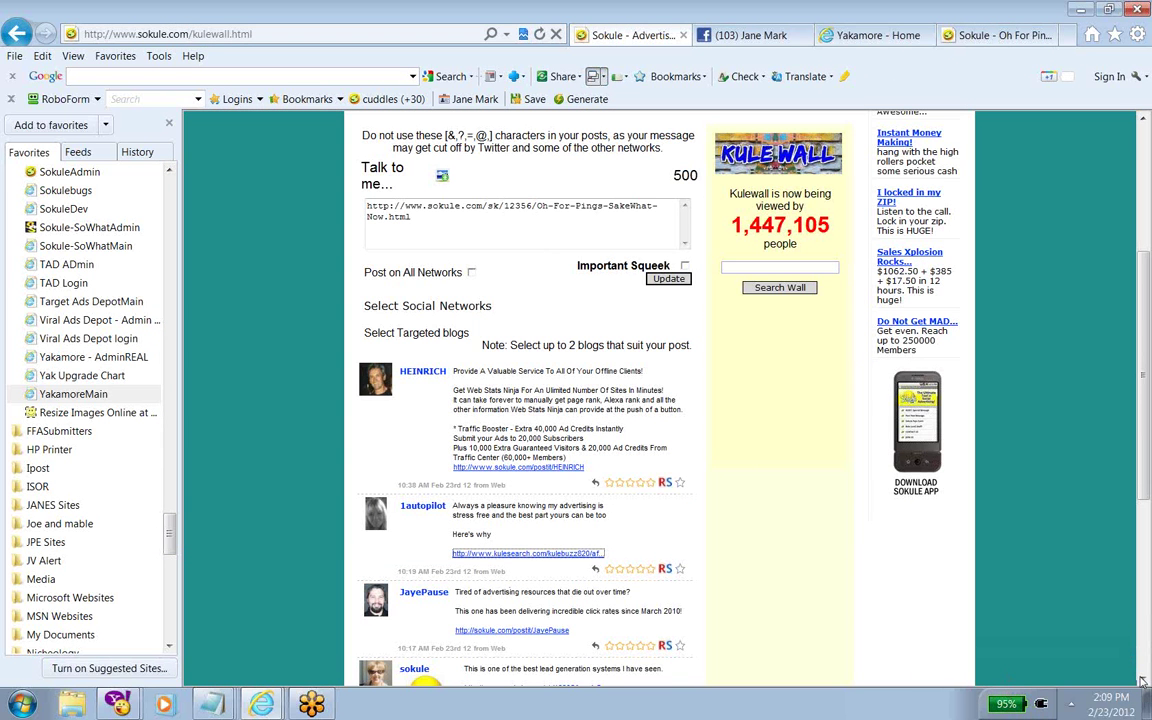
scroll(1143, 681, down, 3)
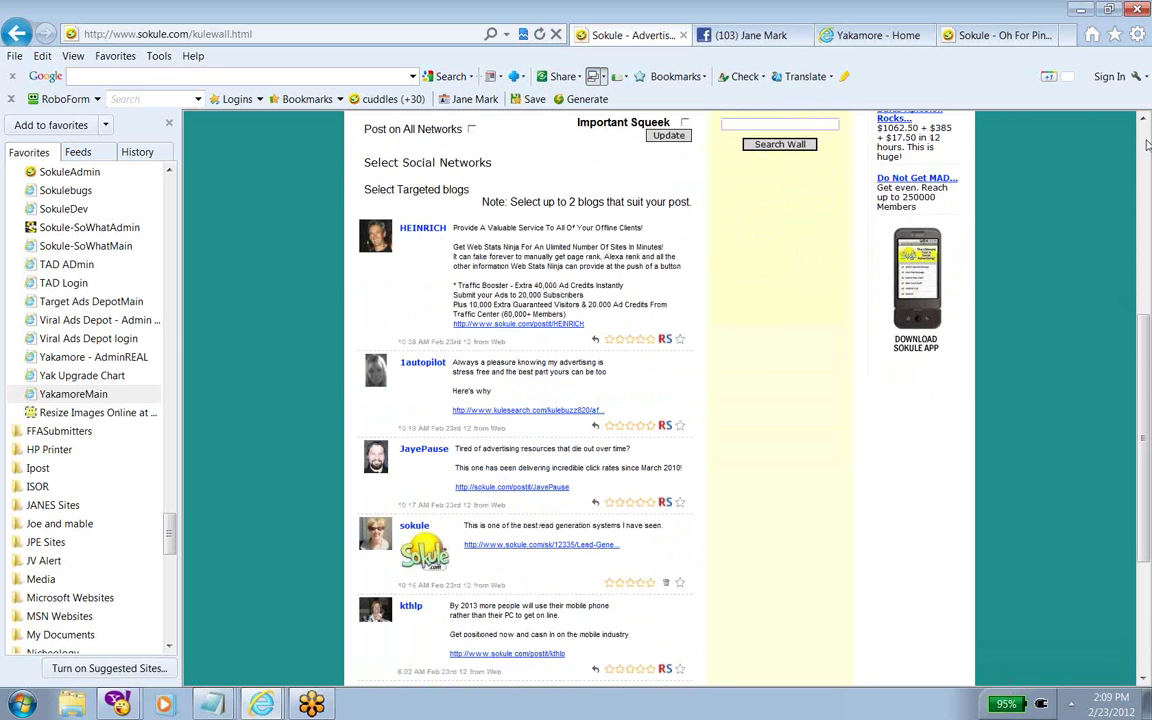
Cut the pasted post URL out of the Kulewall message
click(1147, 145)
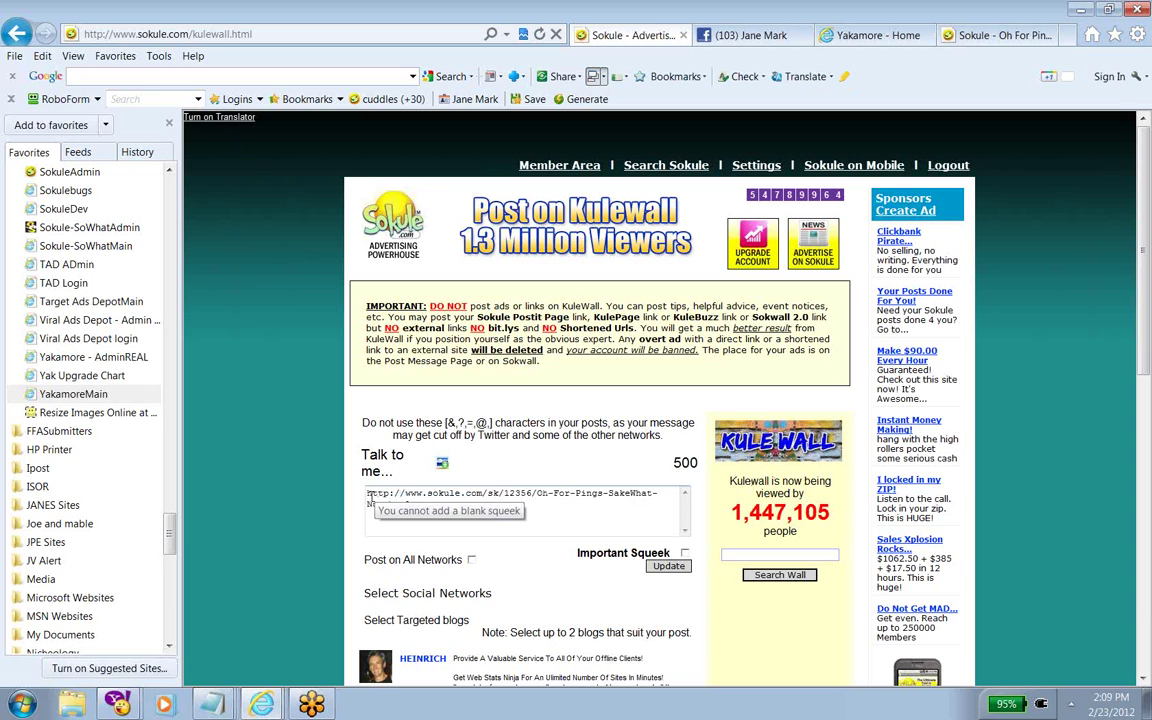
drag(367, 494, 435, 511)
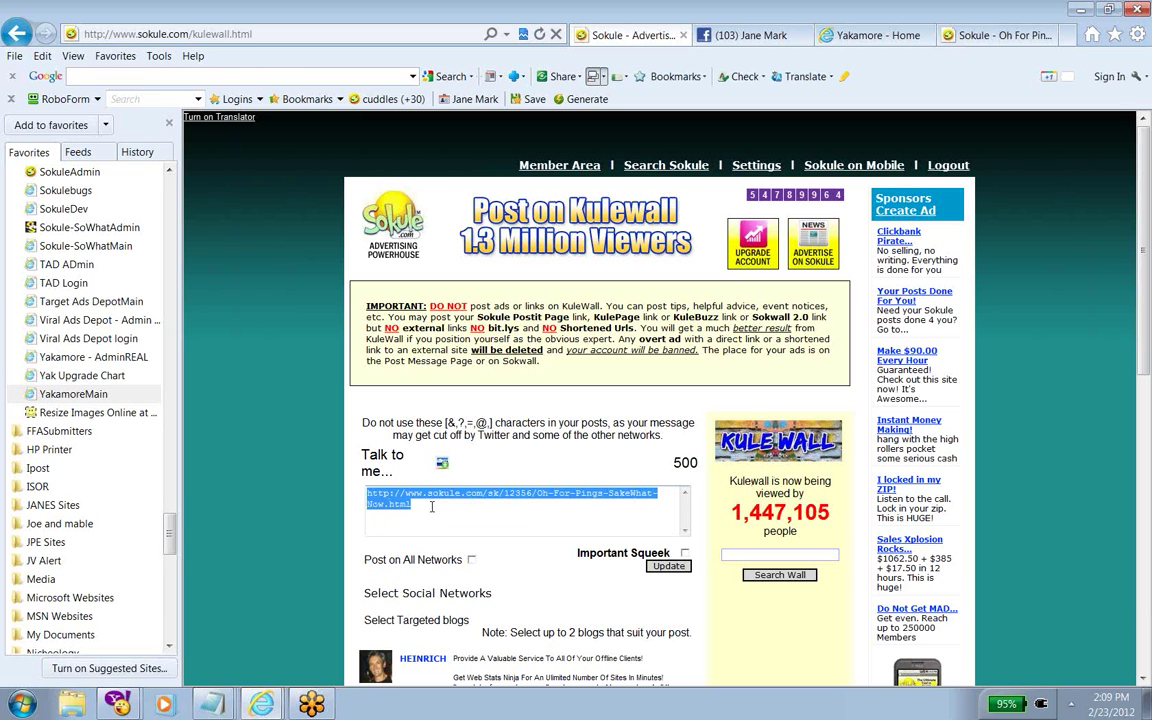
key(ctrl+x)
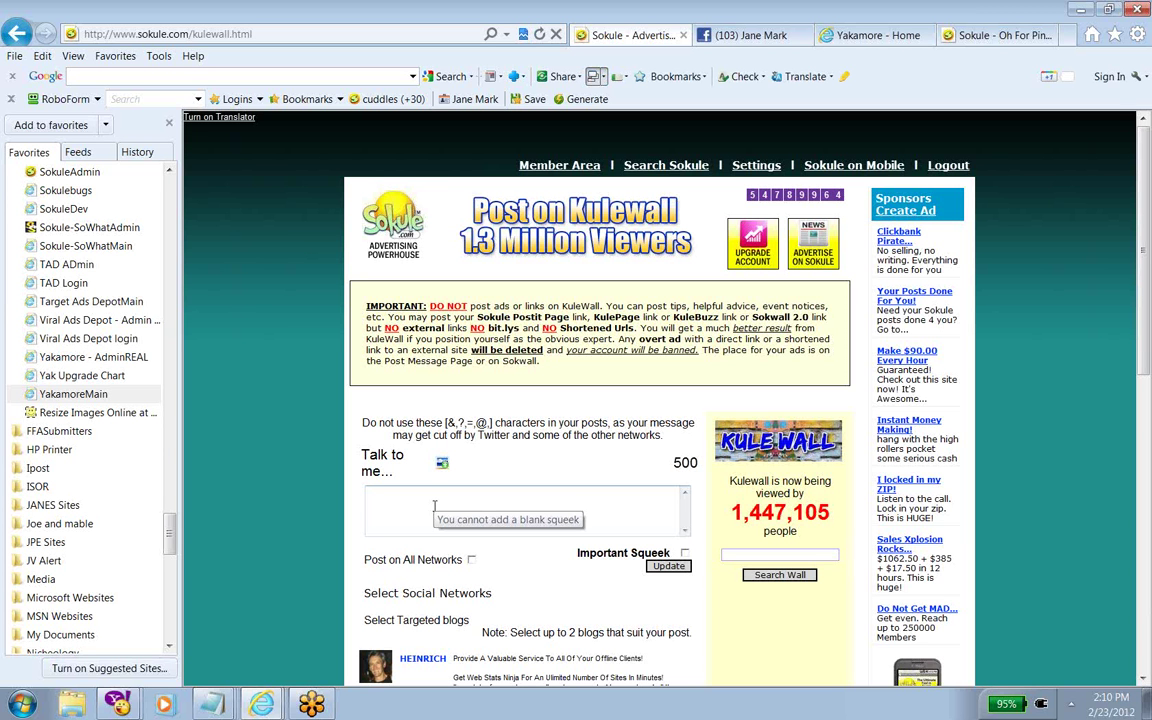
Start the Kulewall message with "Hi Sokulers. I am giving a live demo on how to post on sokule right now."
click(434, 506)
click(434, 505)
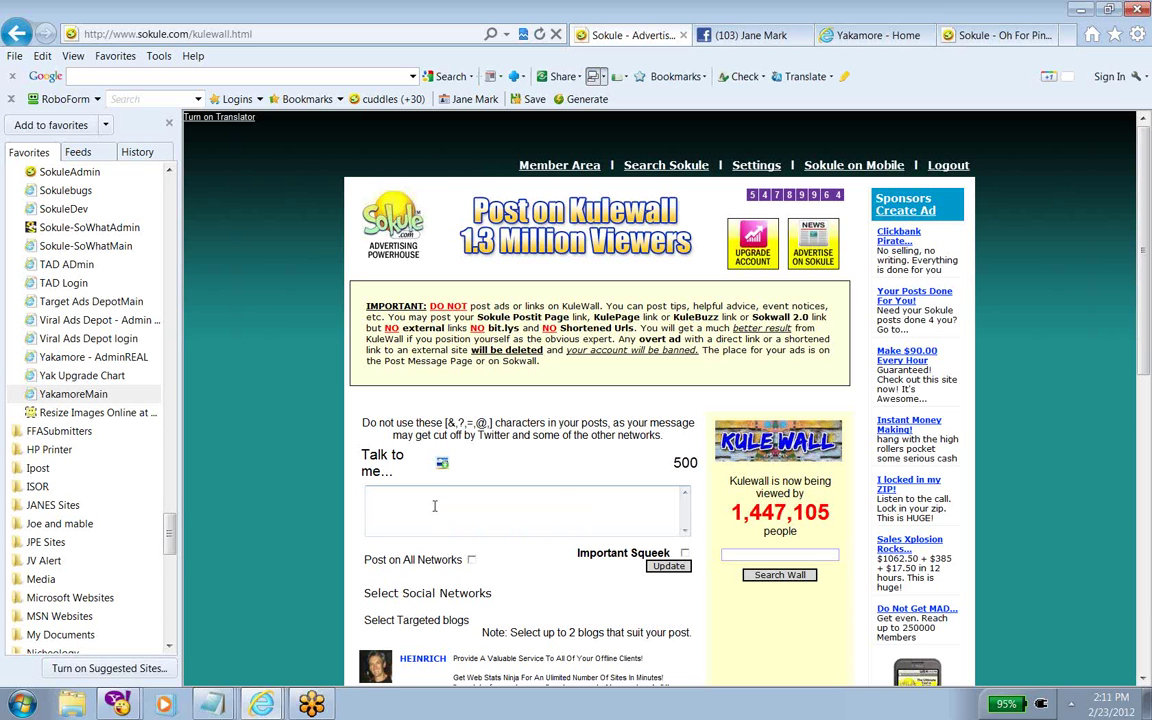
text(Hi Sokulers. I)
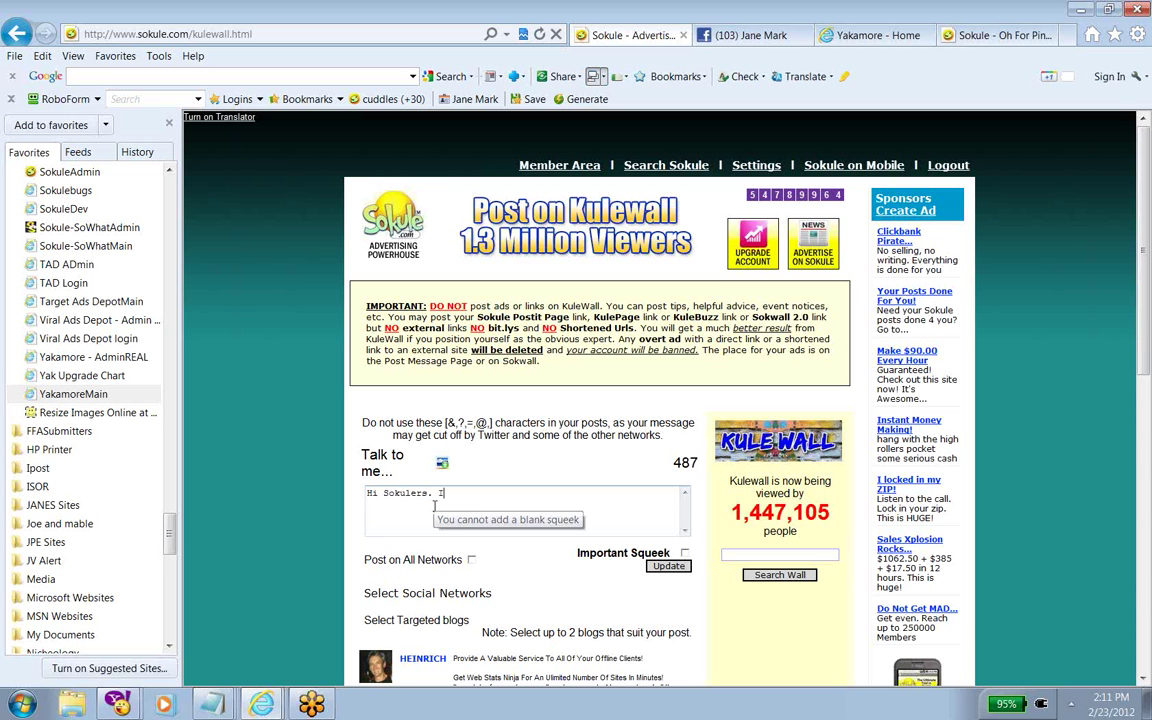
text( am giving a)
text( live demo c)
text(n how)
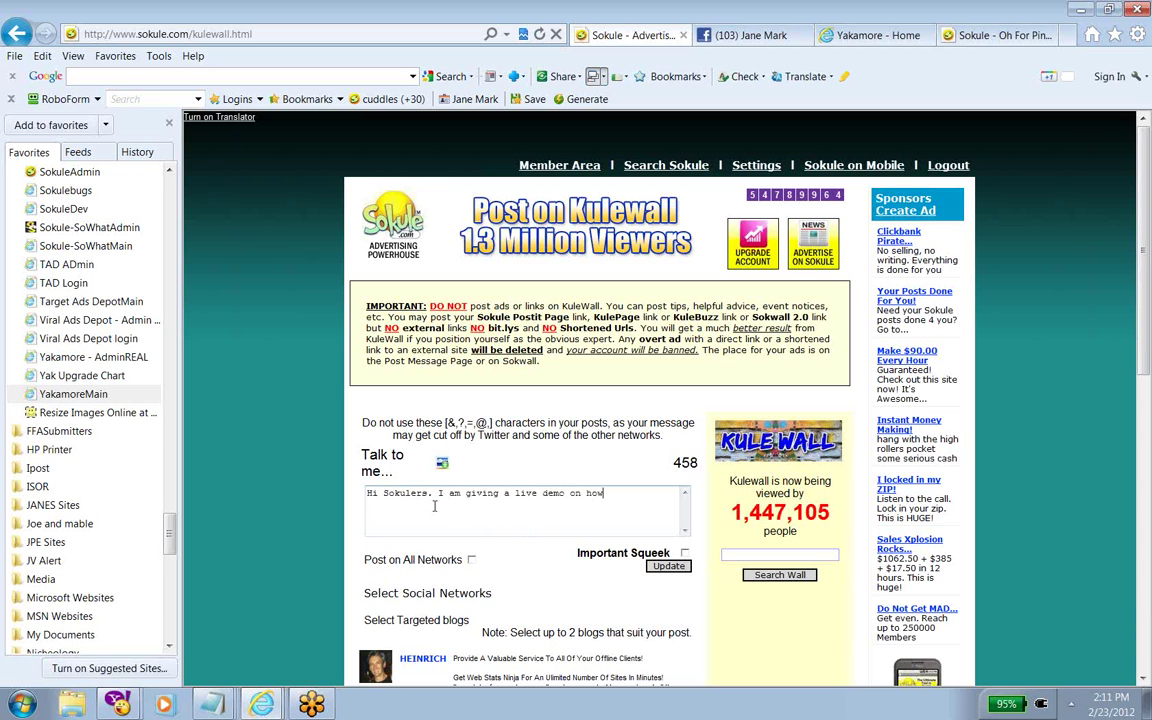
text( to post on )
text(sokul)
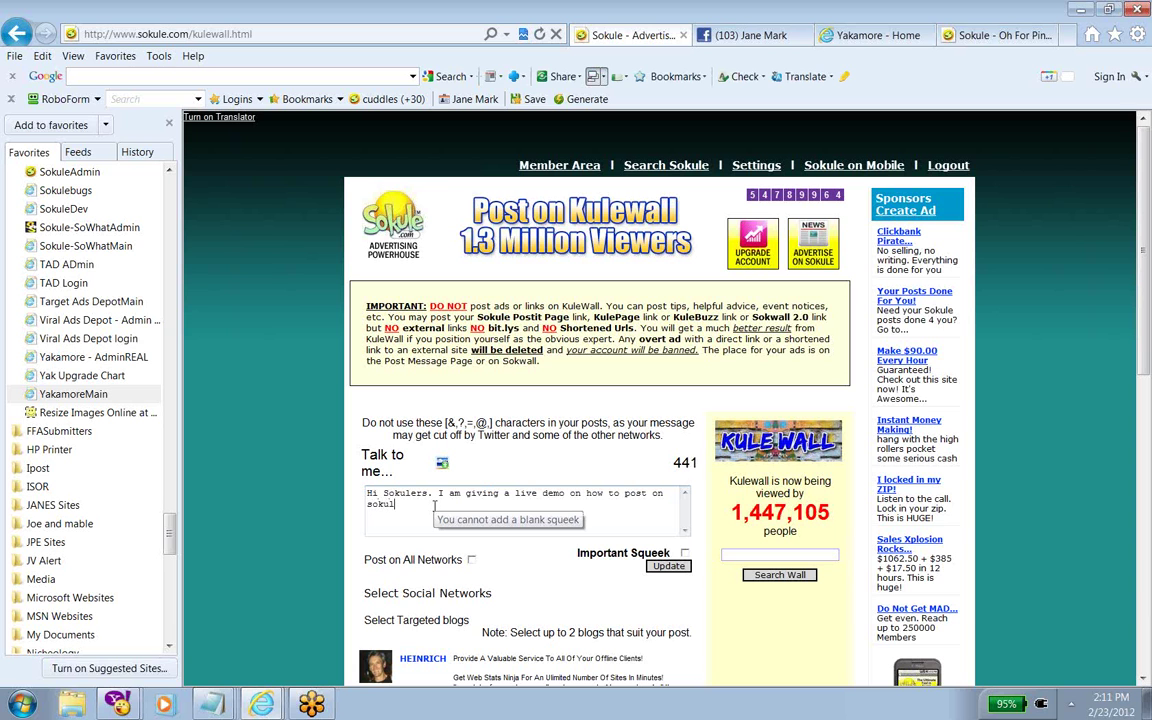
text(e right now. We gener)
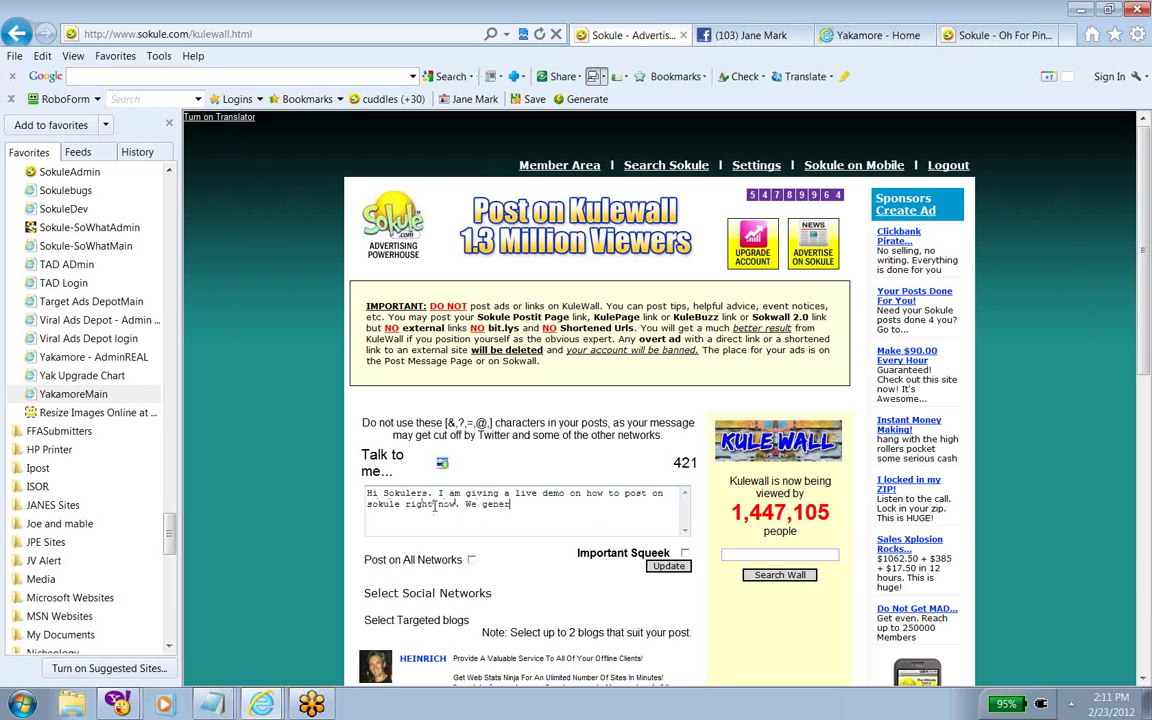
Continue the Kulewall message with "We generated a unique link when I posted on sokwall . Want to see it?" and a line break
text(ated a )
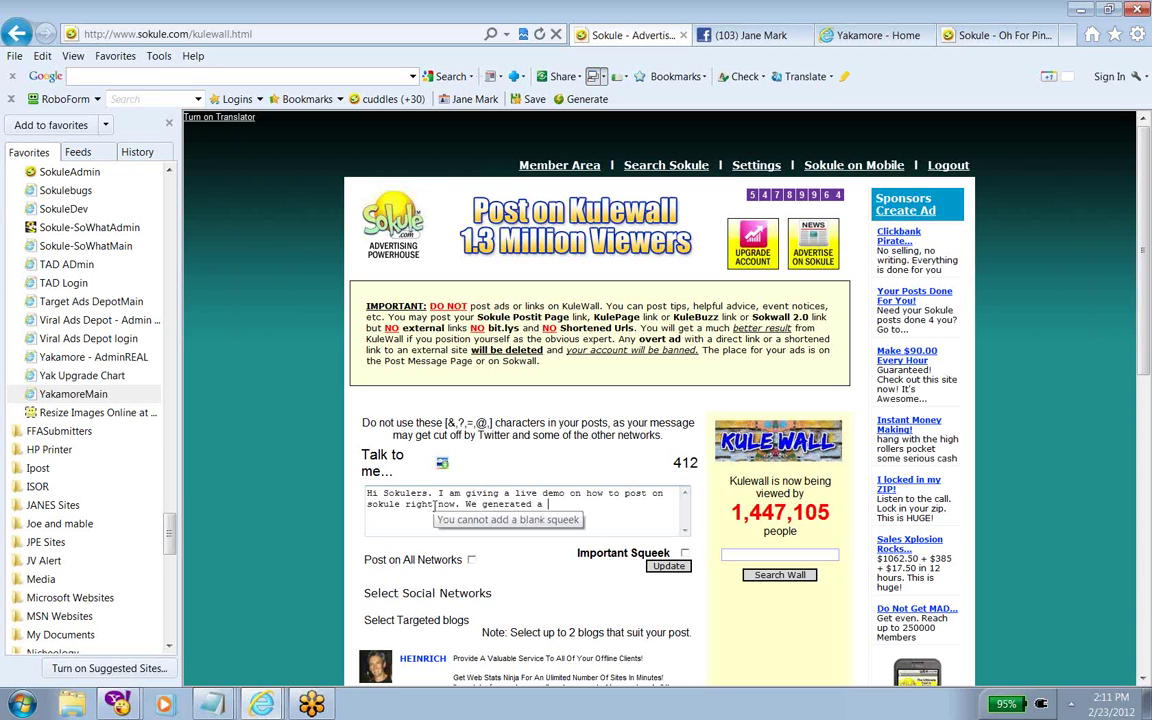
text(nique)
key(BackSpace)
key(BackSpace)
key(BackSpace)
key(BackSpace)
key(BackSpace)
key(BackSpace)
text(unique link)
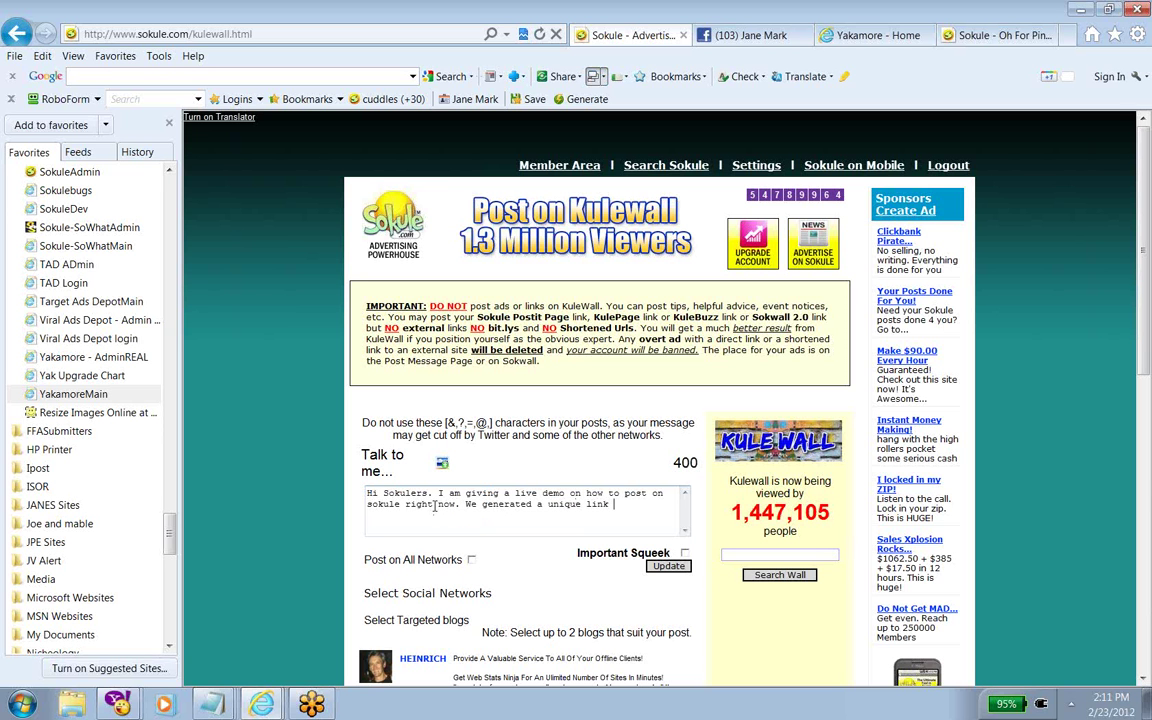
text( when I posted)
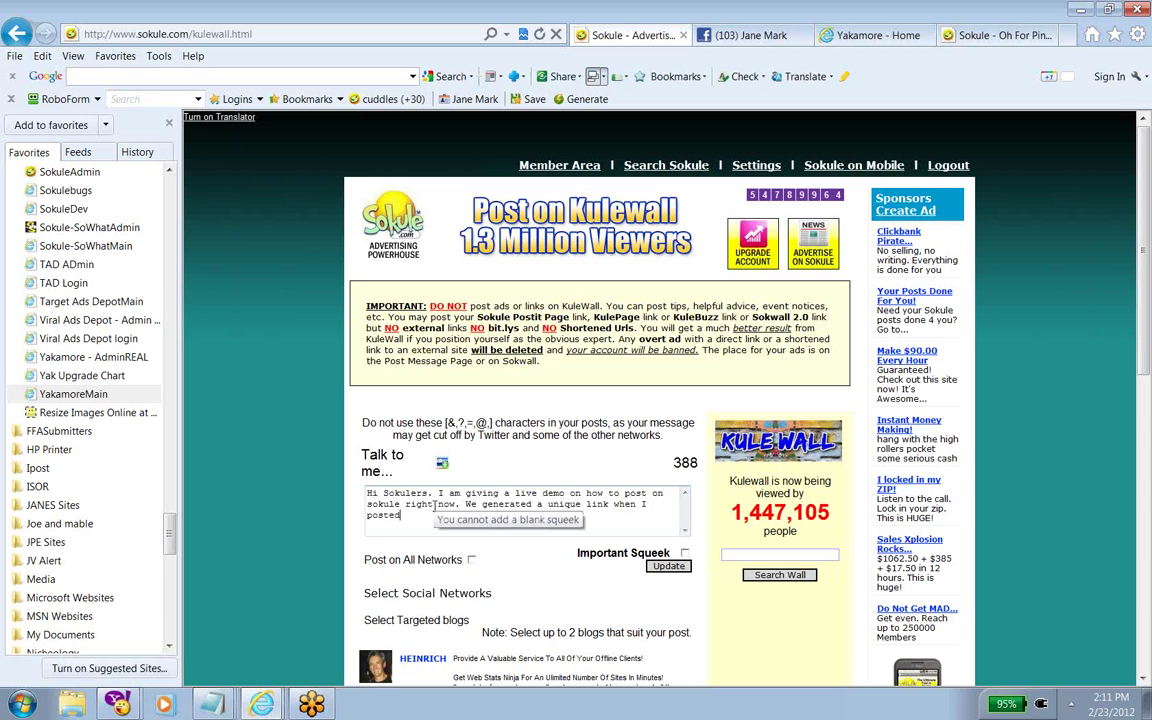
text( on soku)
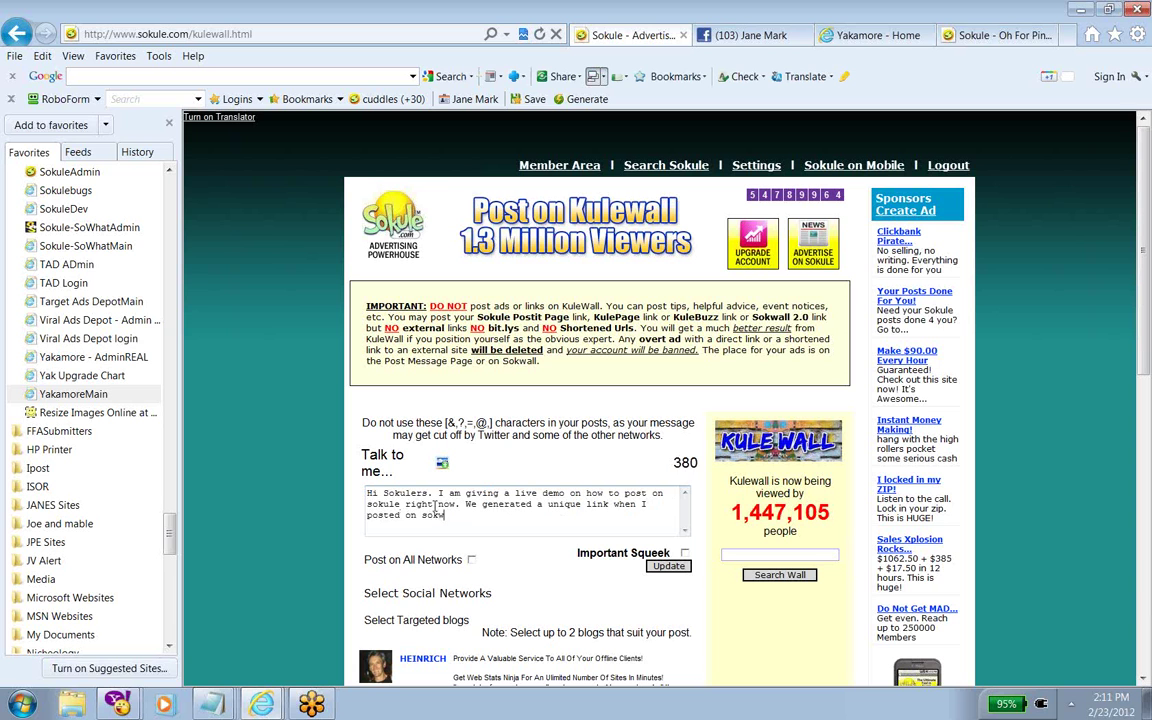
text(wall . Now we can pos)
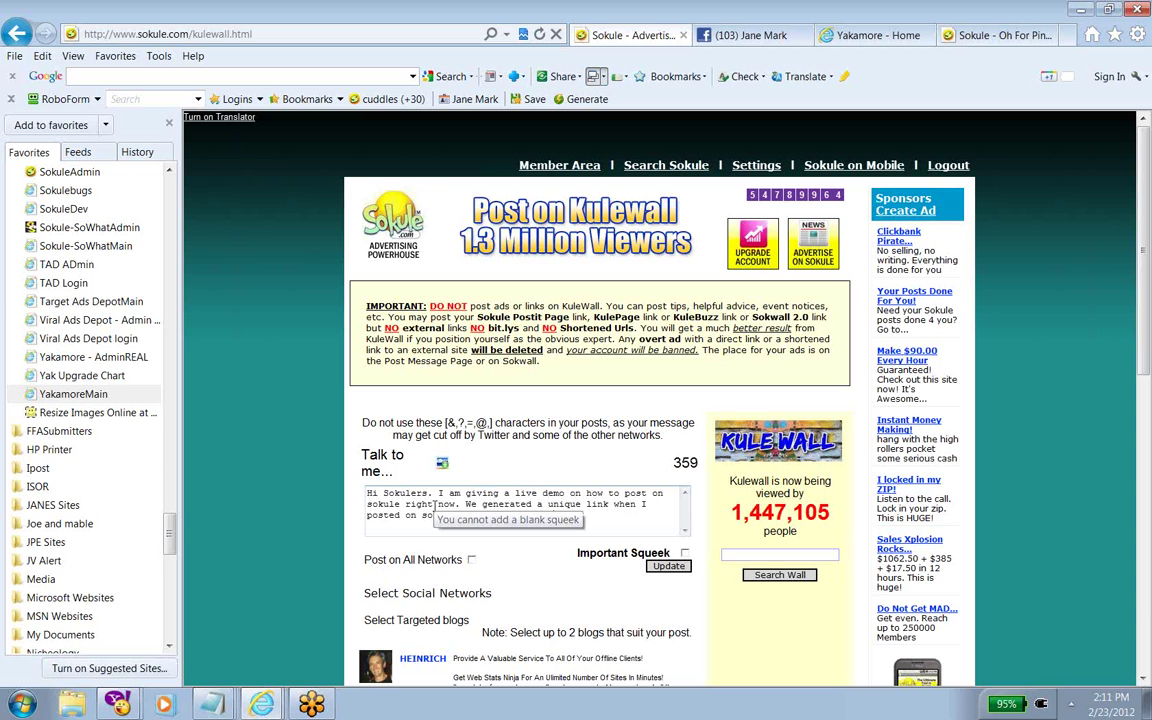
text(?)
key(Return)
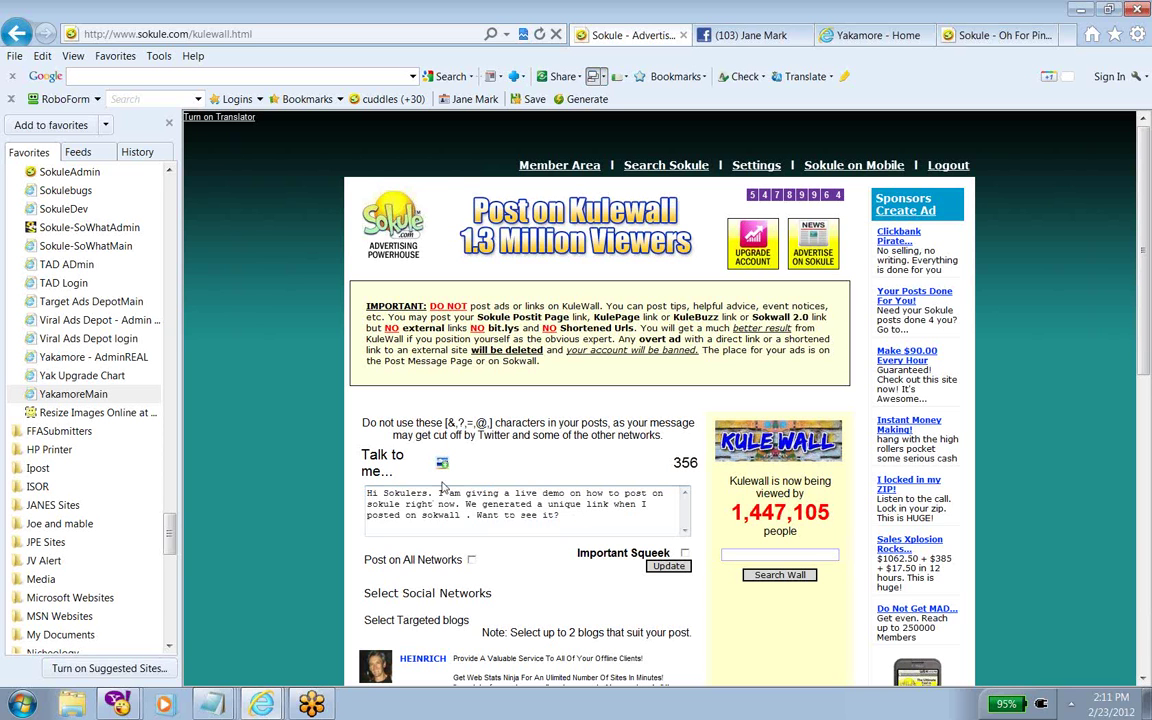
right_click(428, 527)
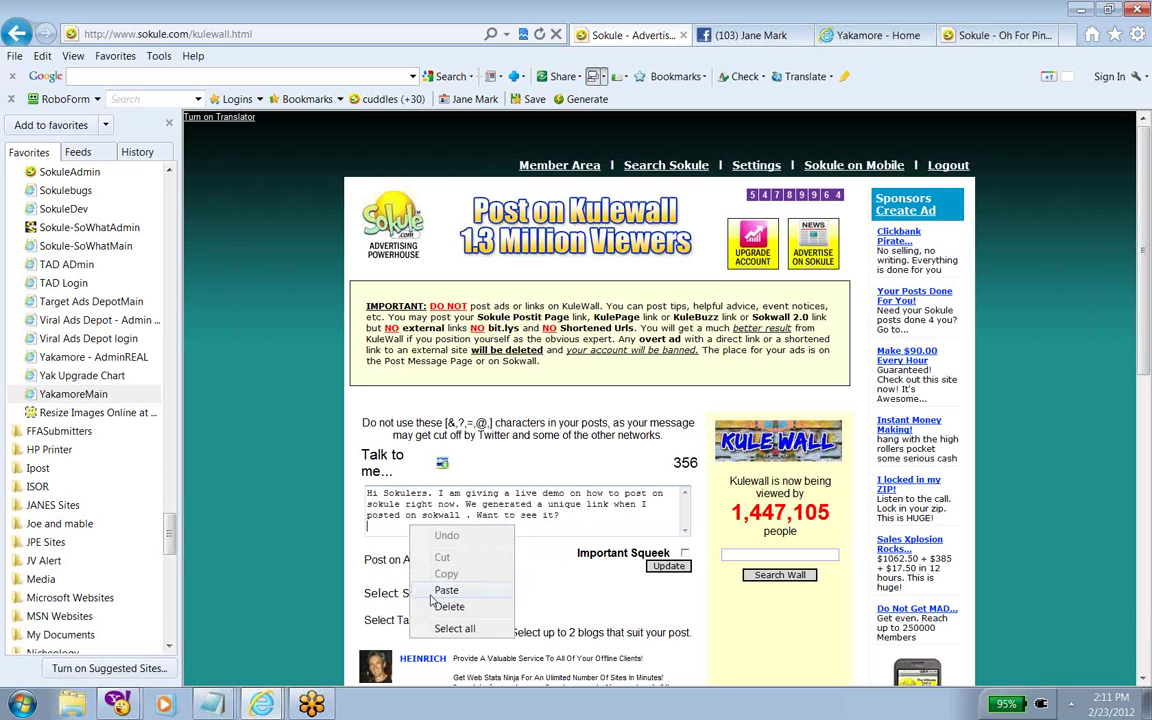
click(441, 591)
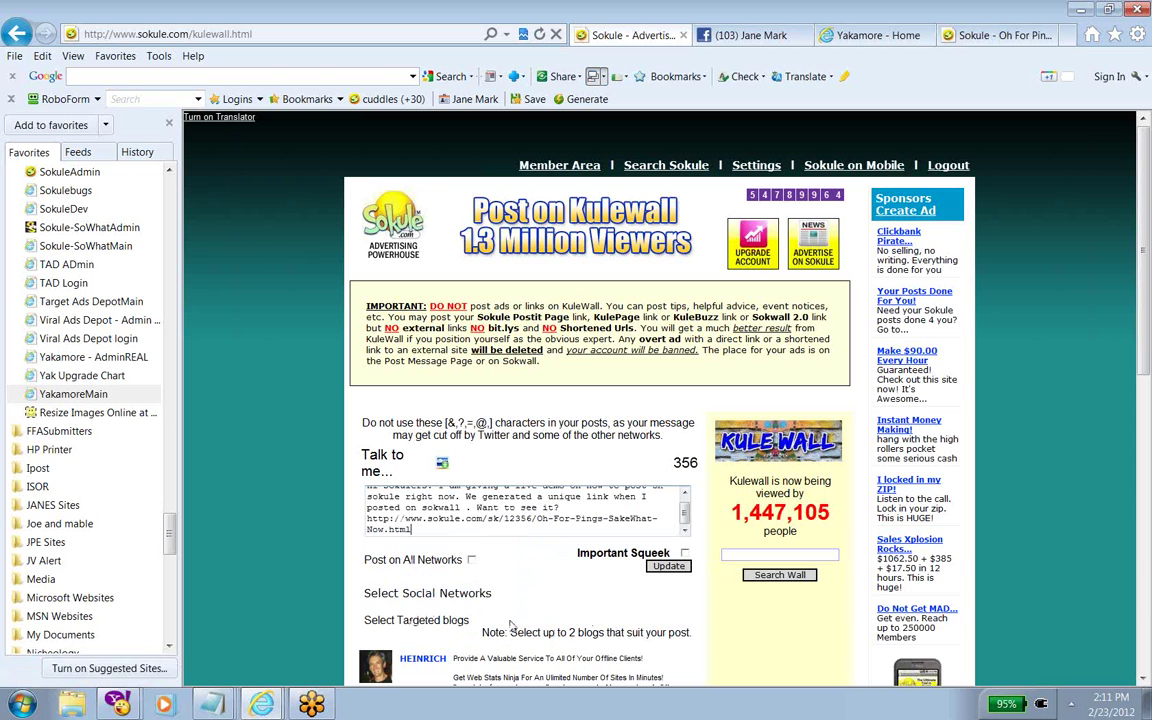
click(471, 561)
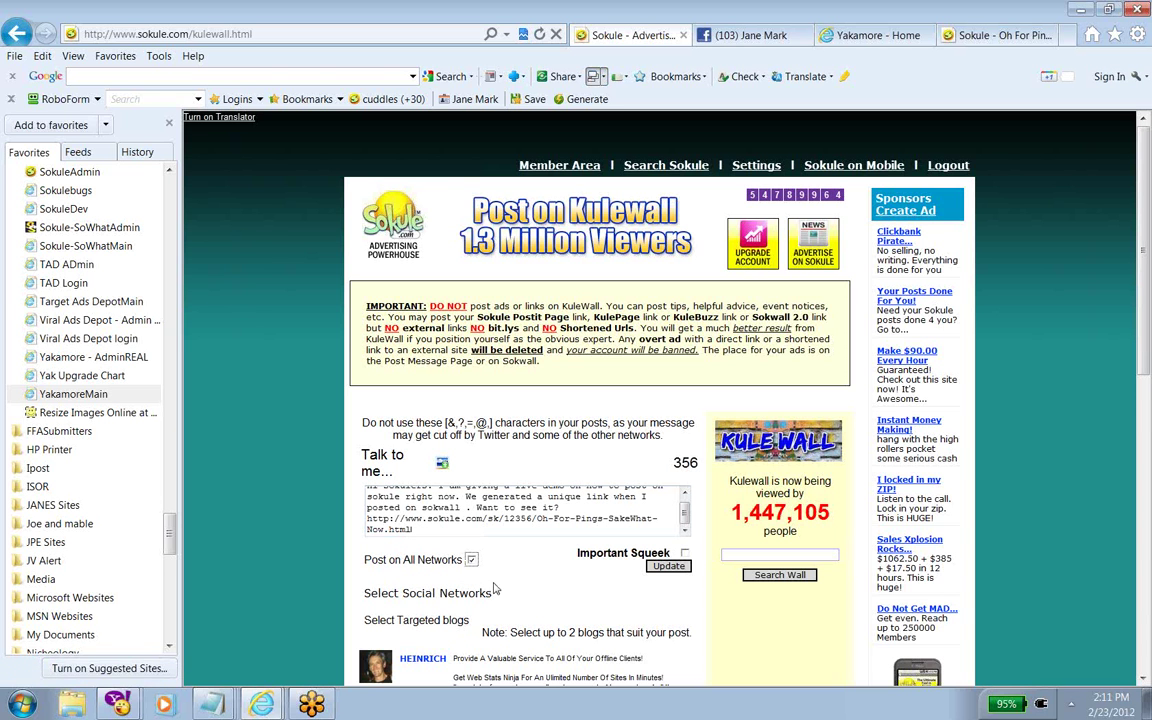
Target the magnifying-glass and purple-icon blogs for the message and publish it on Kulewall
click(410, 620)
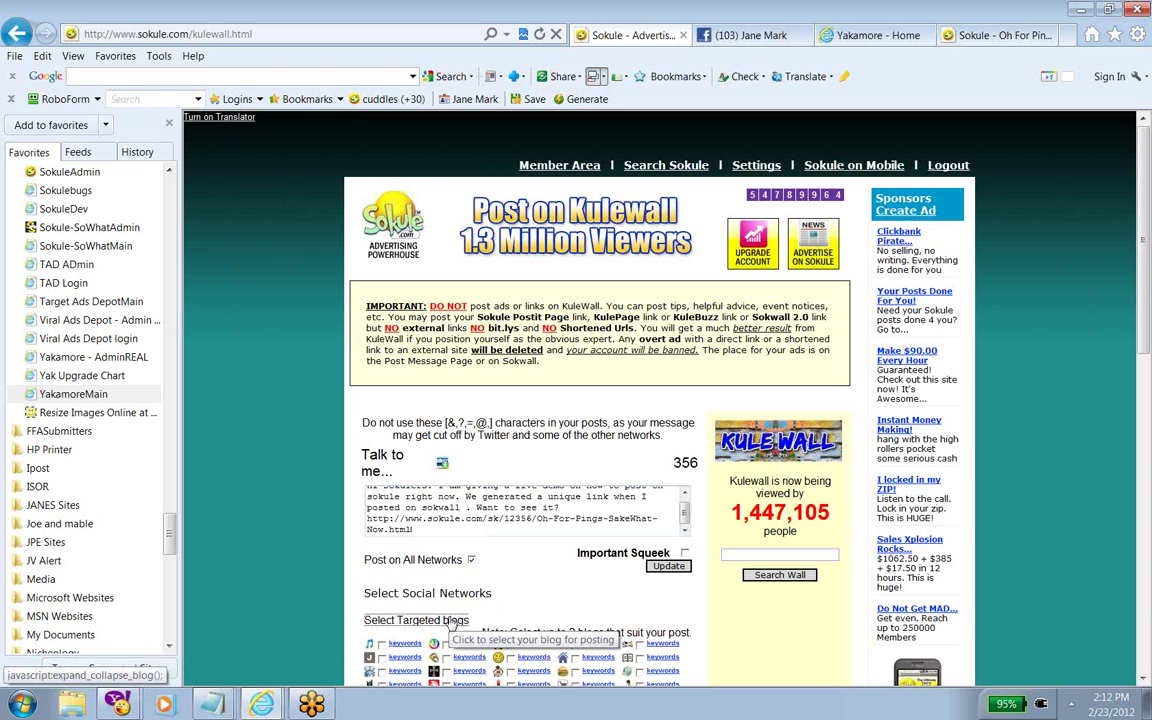
click(1145, 679)
scroll(585, 511, down, 3)
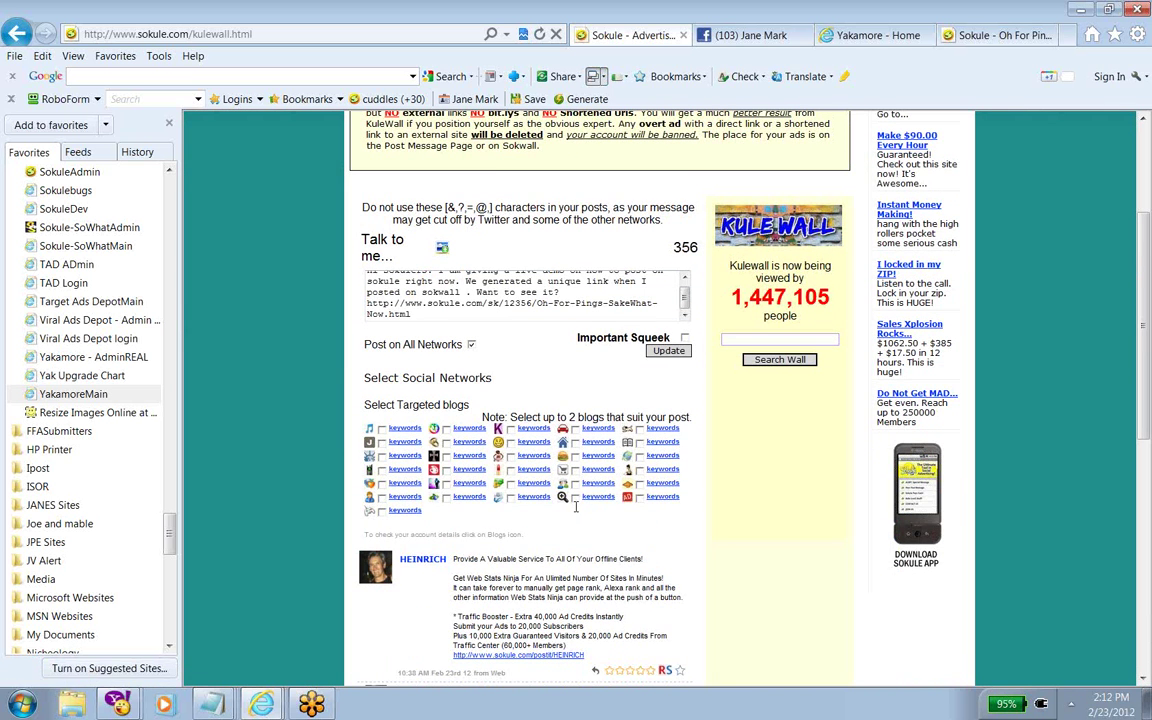
click(575, 497)
click(446, 484)
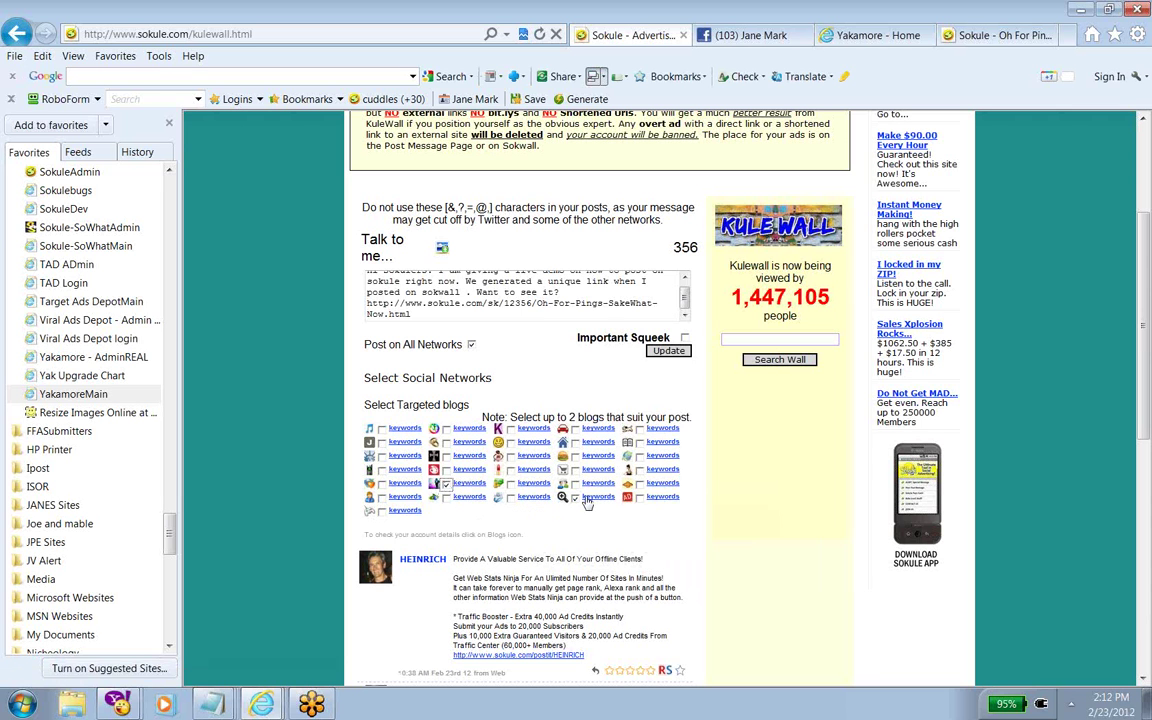
click(668, 352)
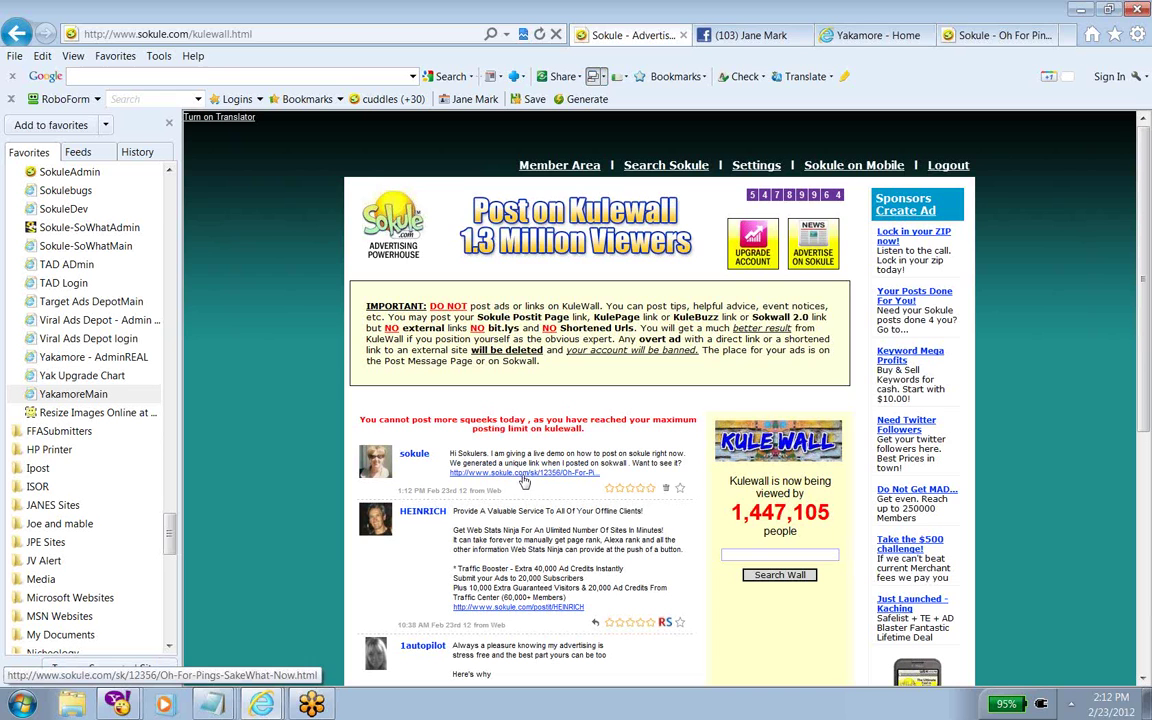
Check the page behind the newly published Kulewall post's link and close its window
click(521, 479)
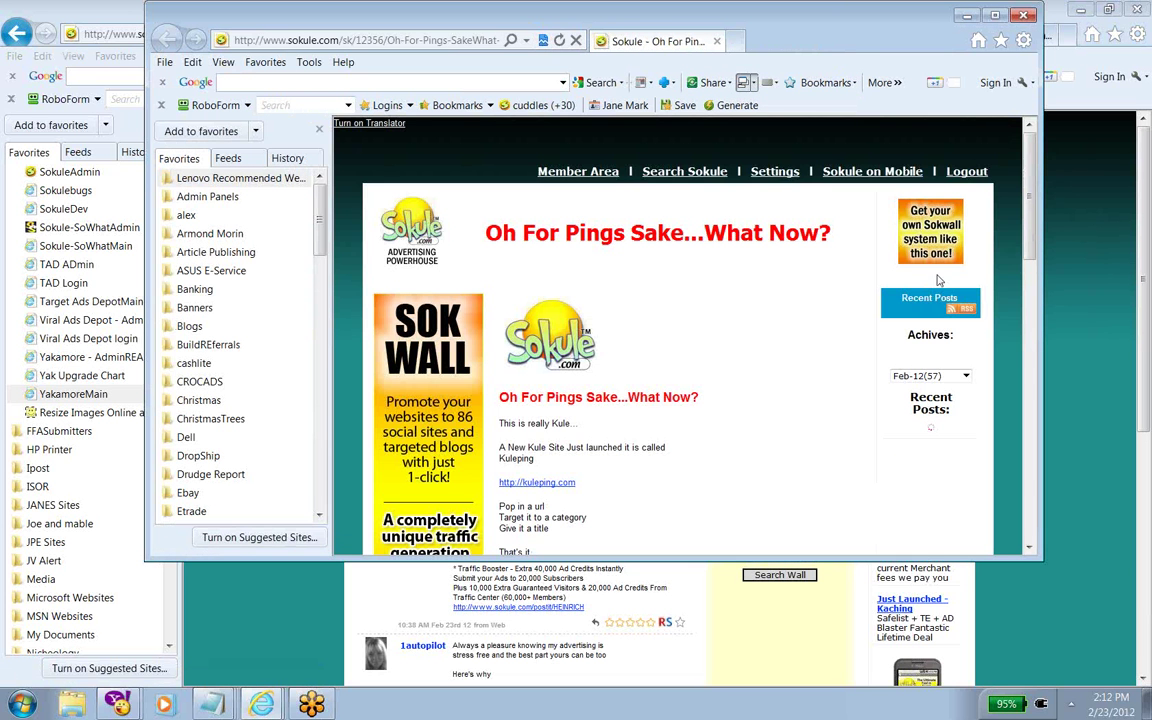
click(1027, 15)
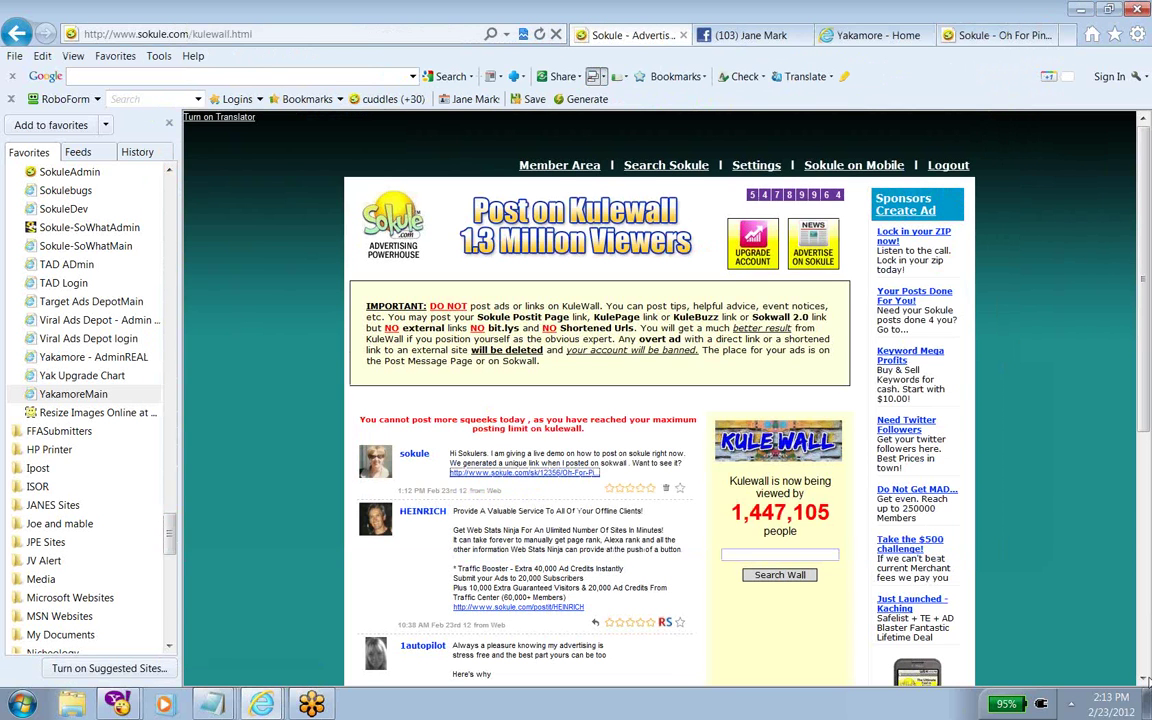
Rate the Kulewall post containing the kulesearch.com link five stars and check its rating on the wall
scroll(1147, 679, down, 3)
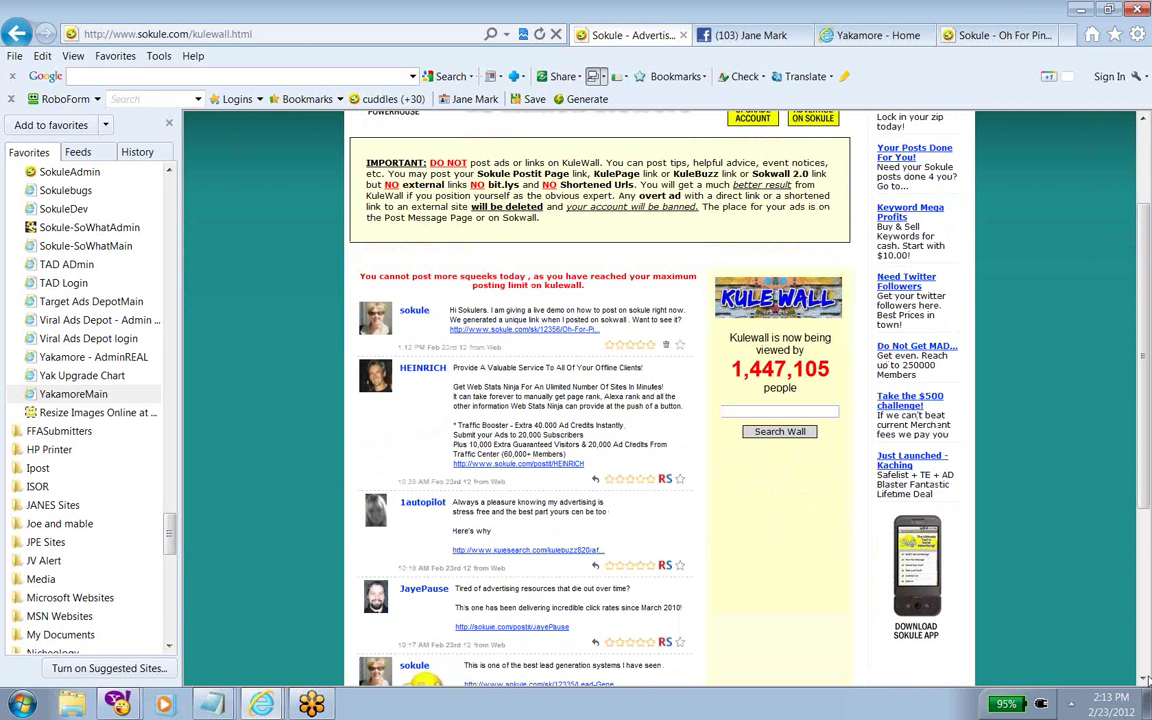
scroll(1147, 679, down, 2)
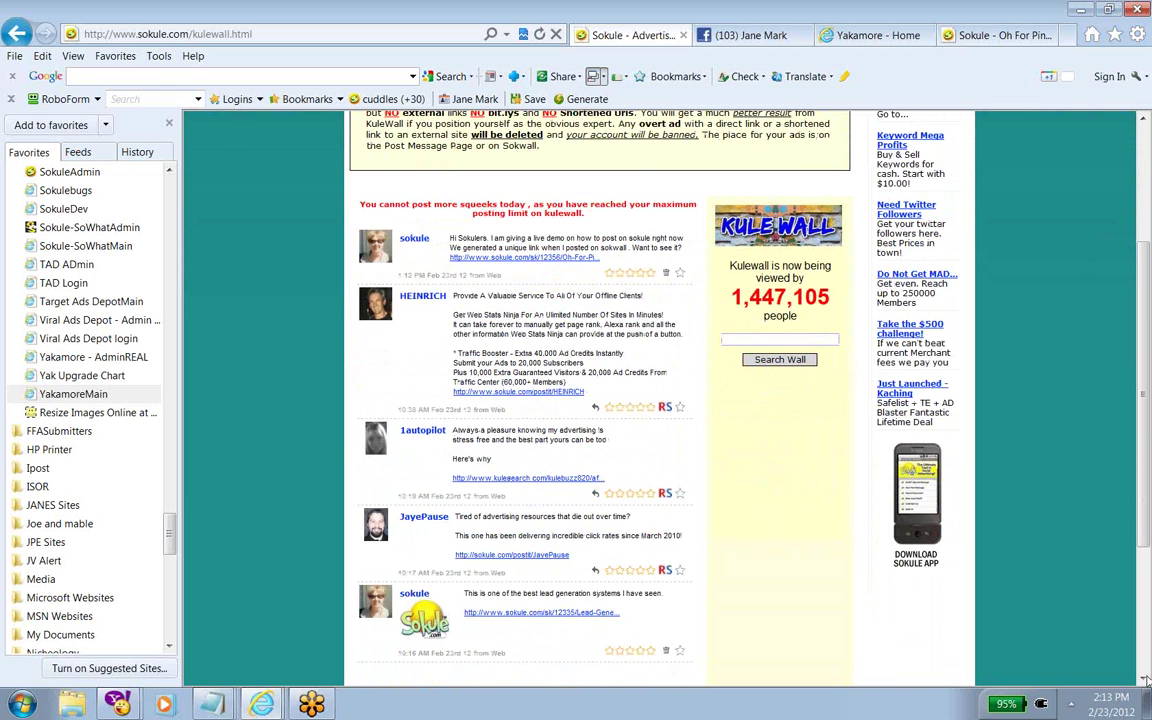
click(1145, 679)
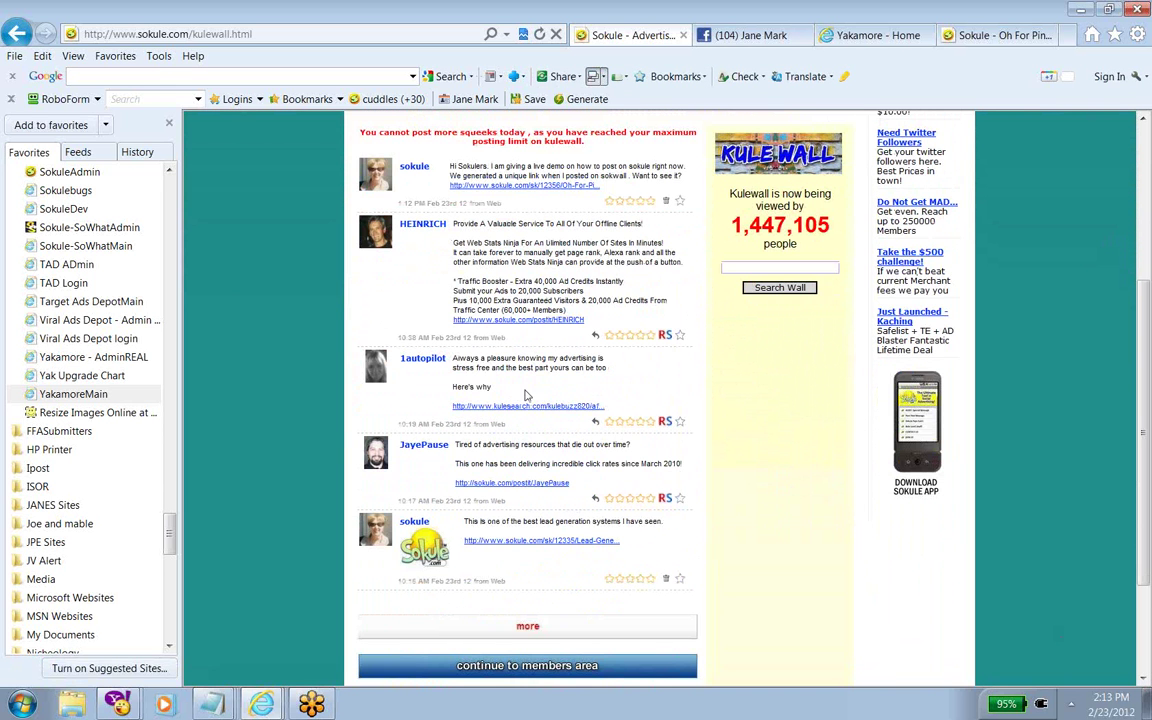
click(652, 426)
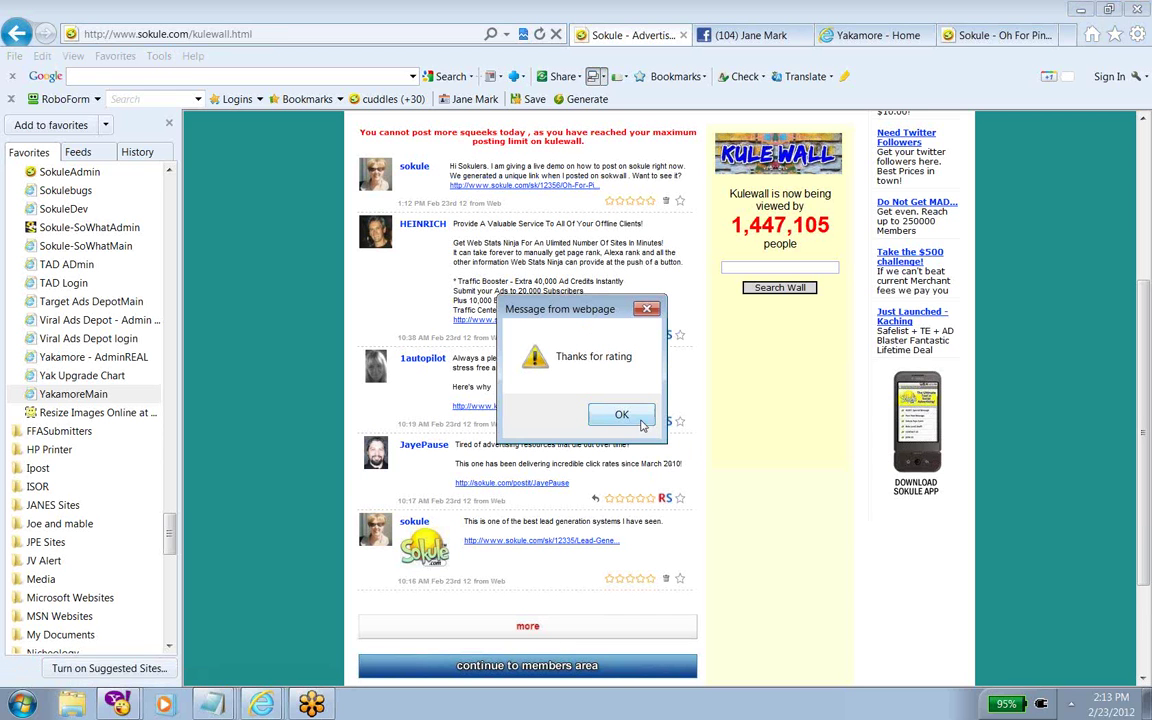
click(618, 414)
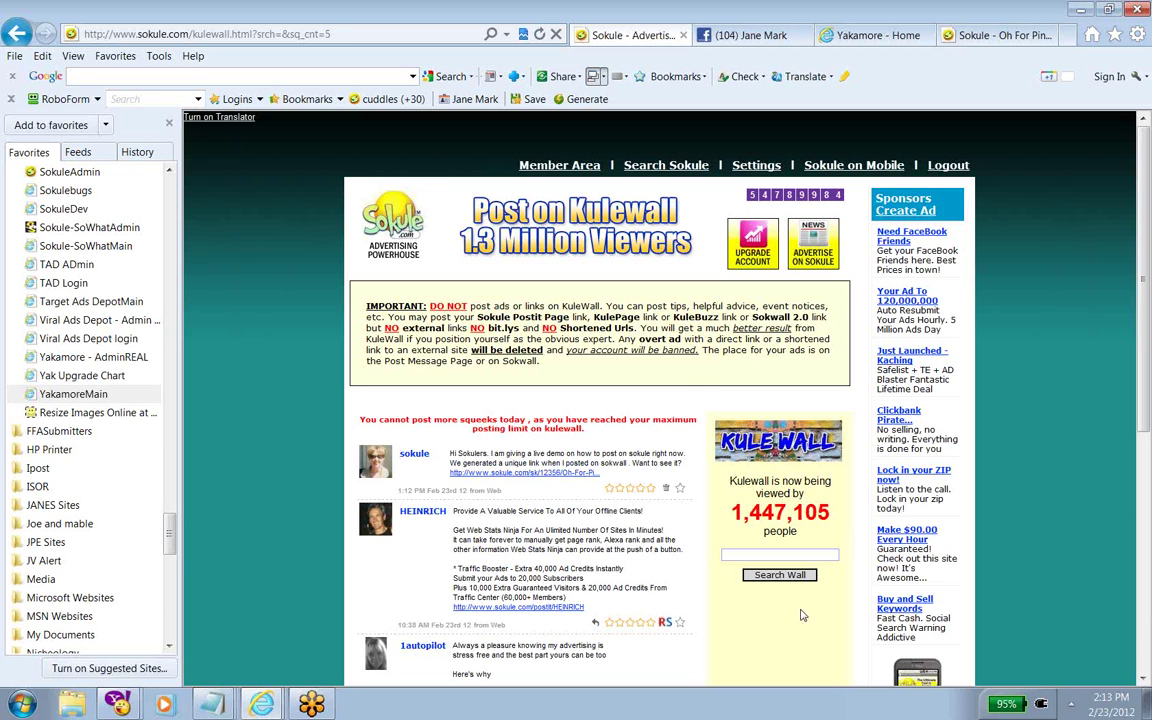
scroll(1147, 679, down, 3)
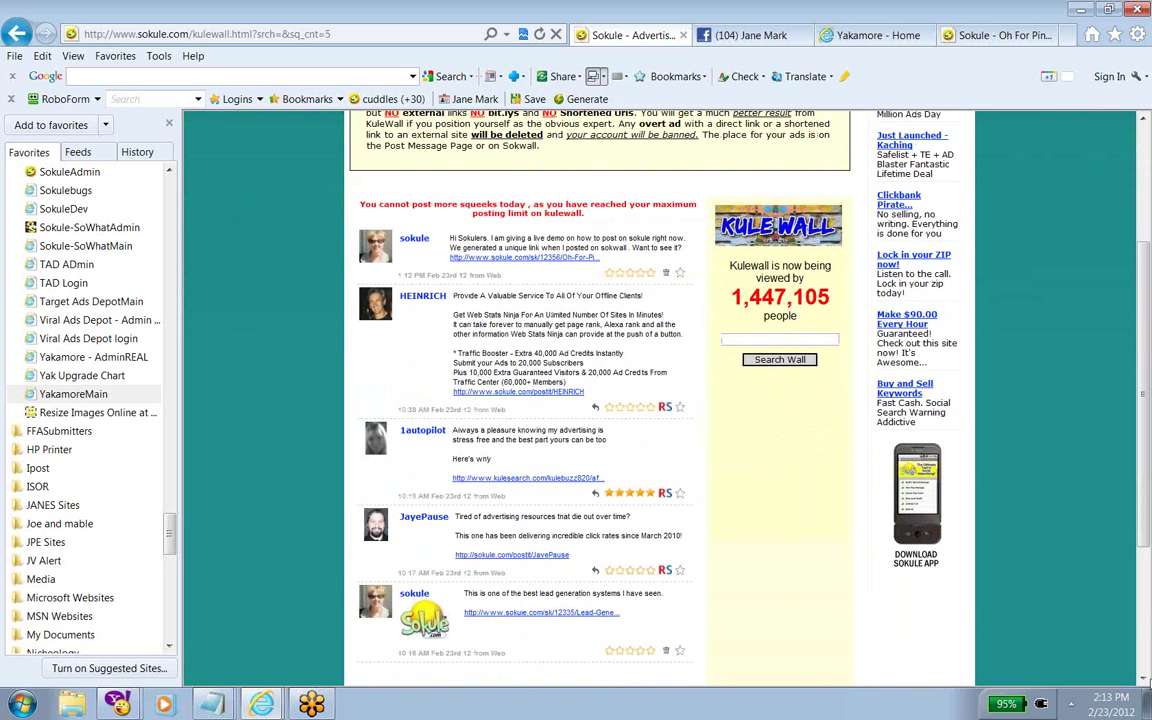
scroll(1147, 679, down, 2)
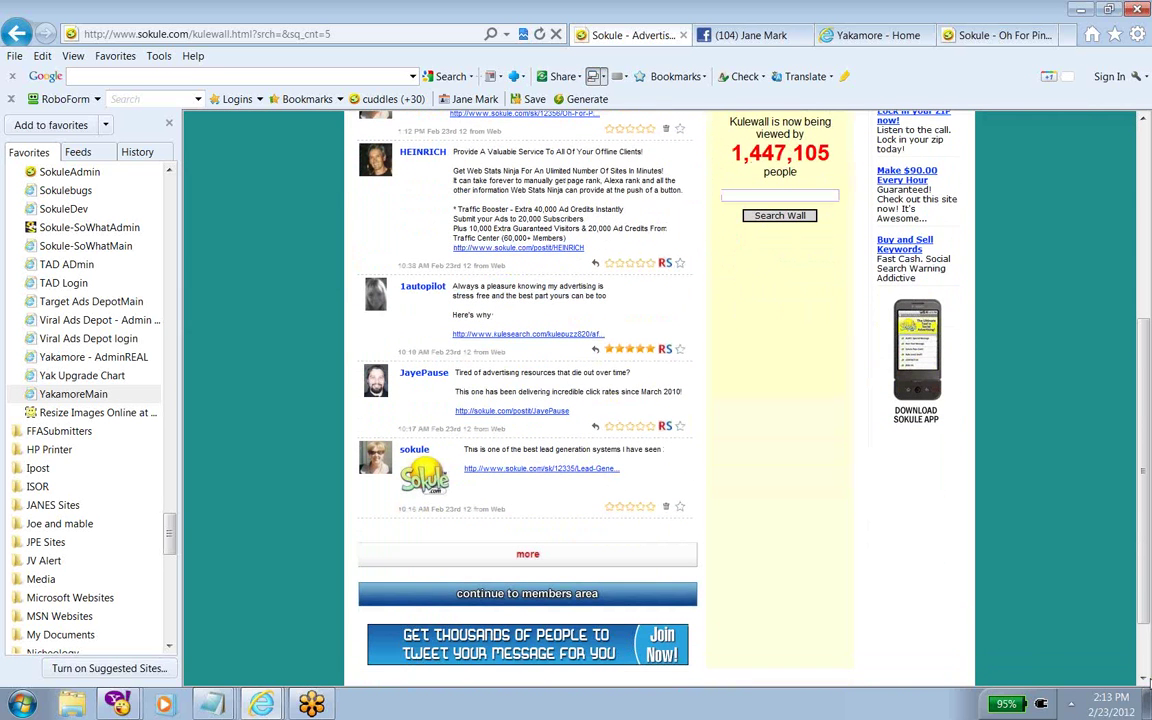
scroll(1147, 679, down, 1)
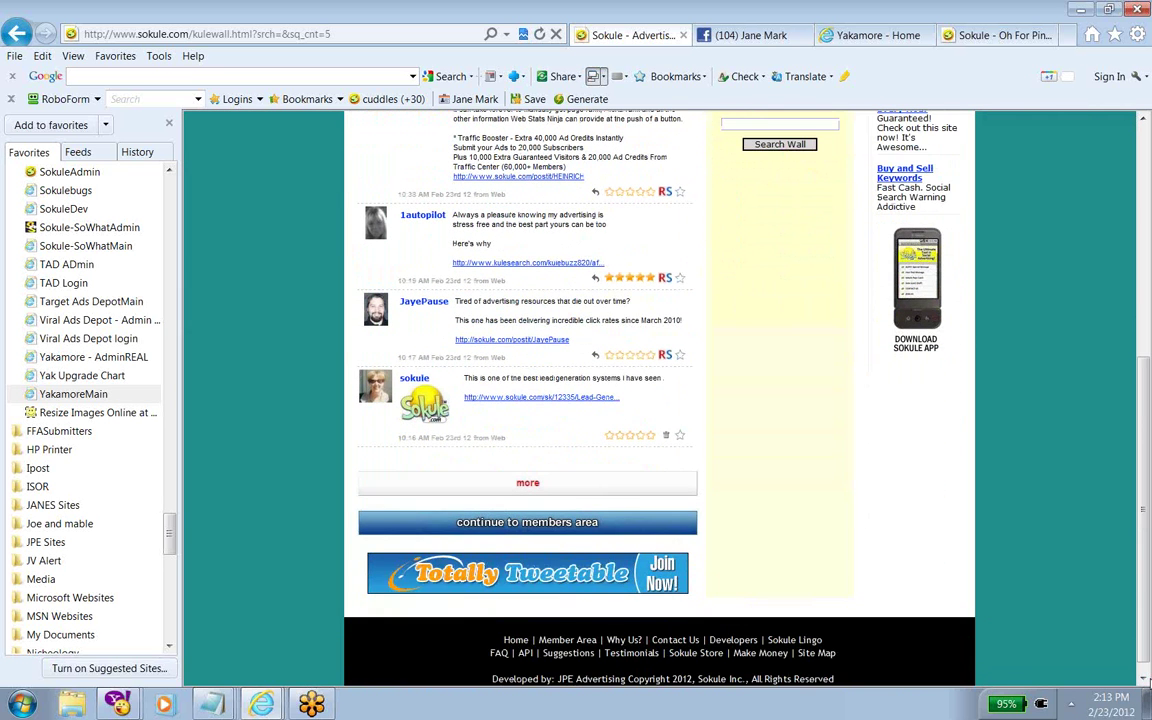
scroll(1147, 679, down, 1)
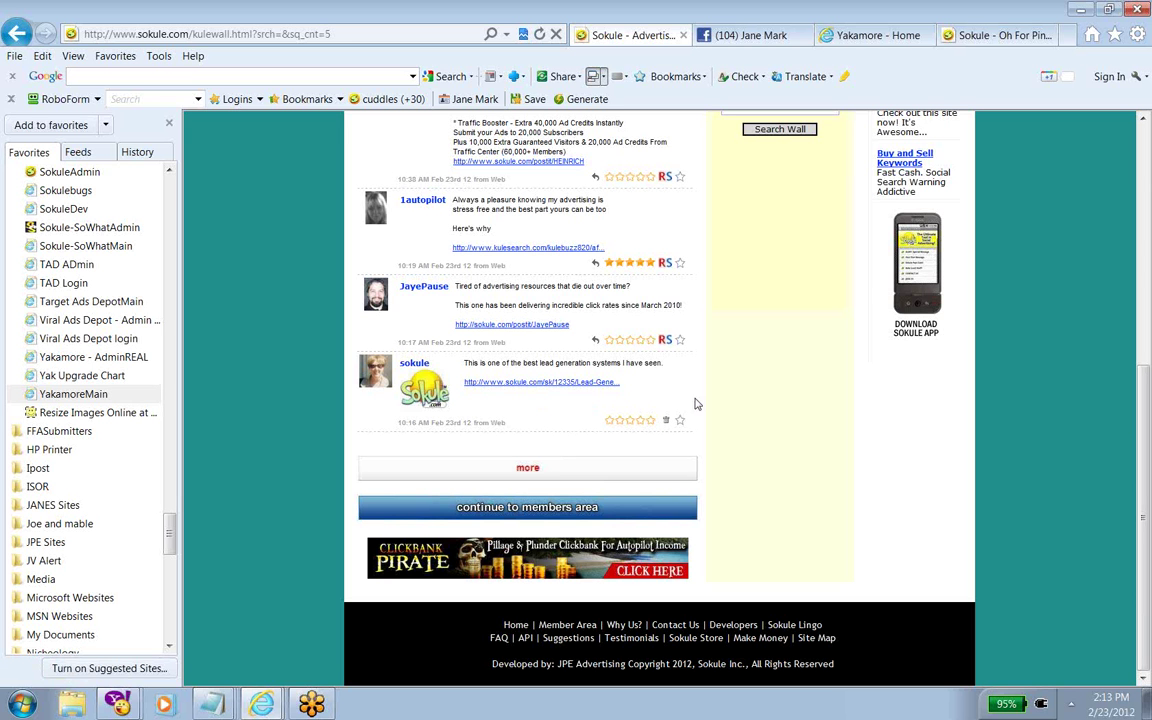
click(1147, 140)
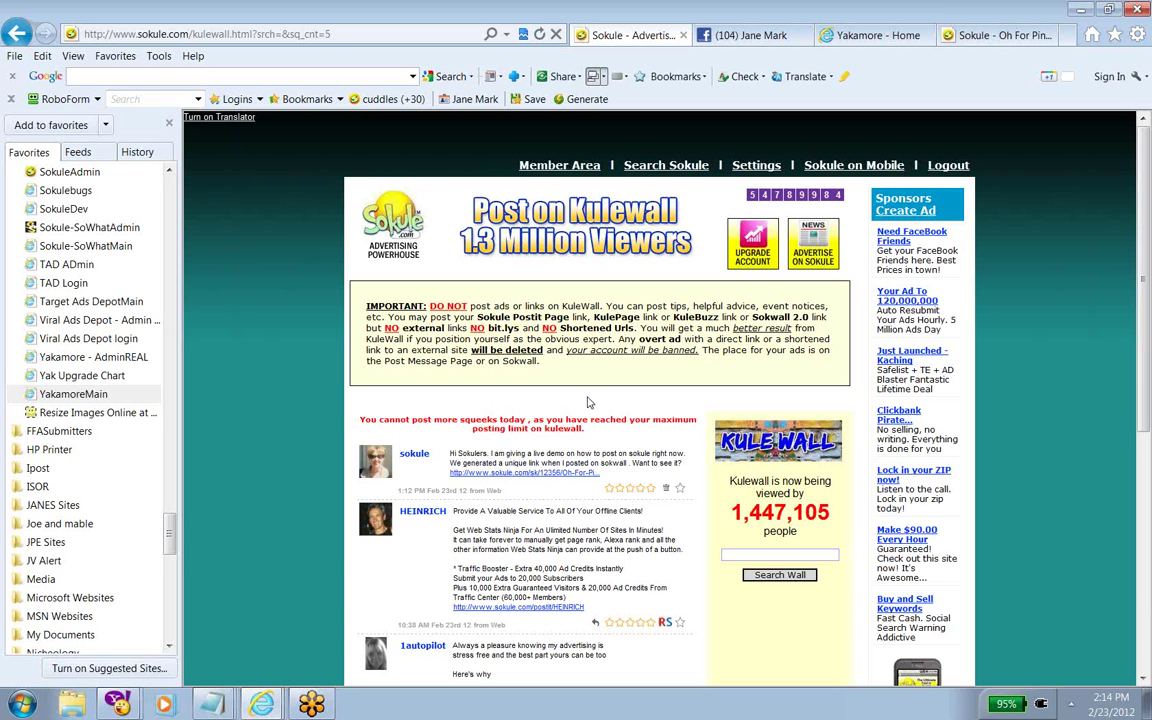
Return to the members' control panel and review its numbered sections from Posting Section through Code Stuff
click(562, 170)
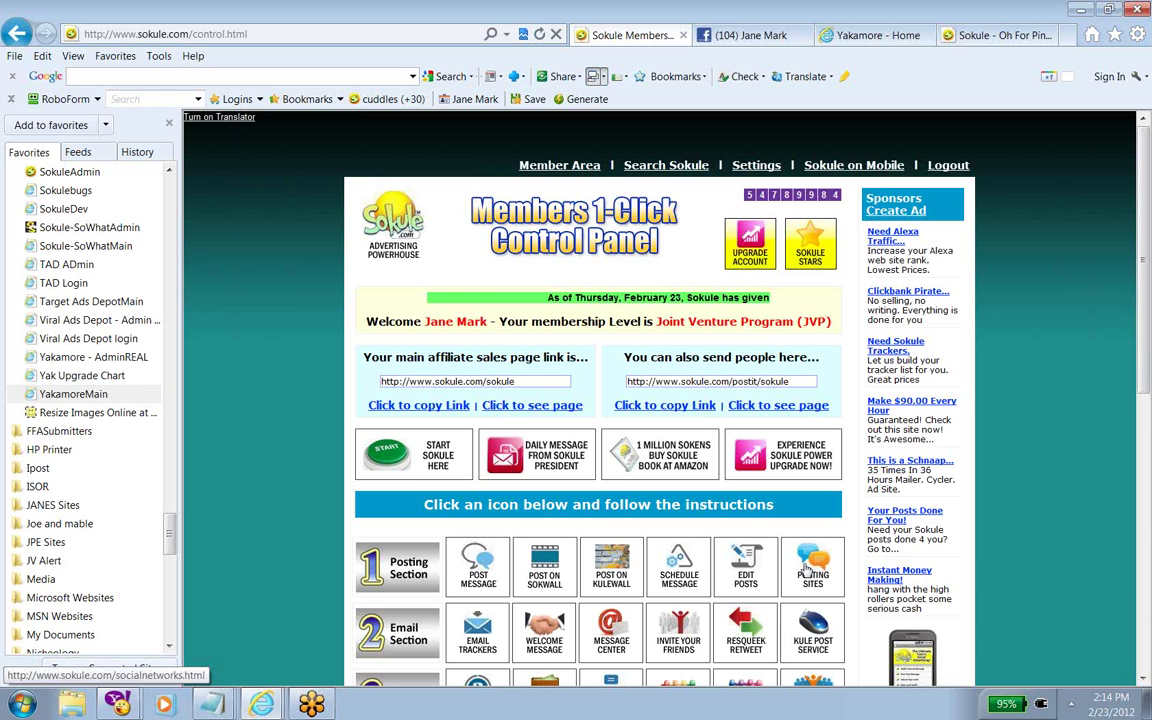
click(1143, 679)
scroll(1143, 679, down, 3)
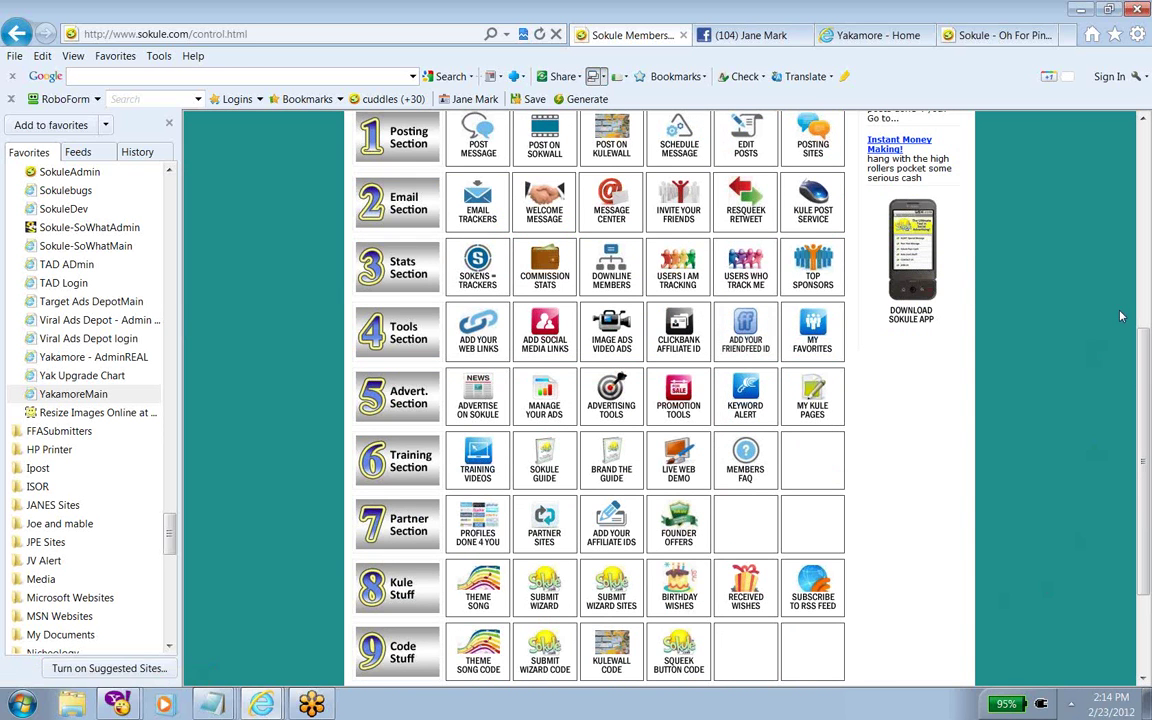
scroll(1148, 160, up, 5)
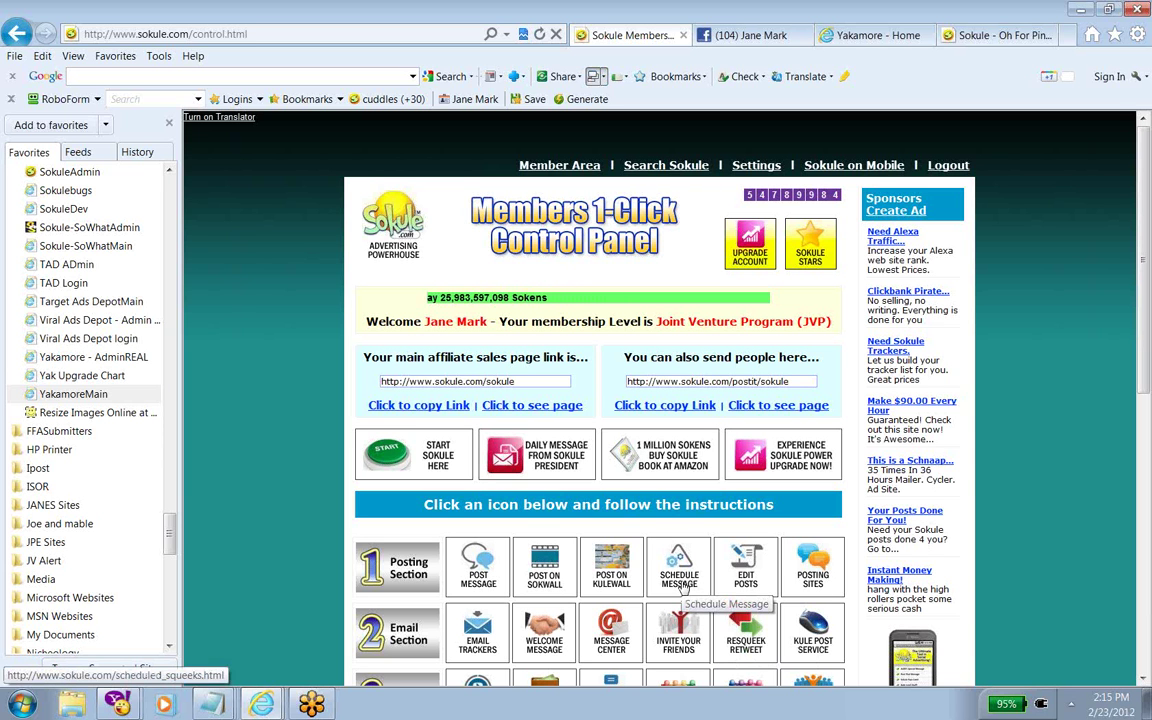
Load the "Hi Sokulers. I am gi" post in the Edit Your Posts tool and save it again
click(746, 578)
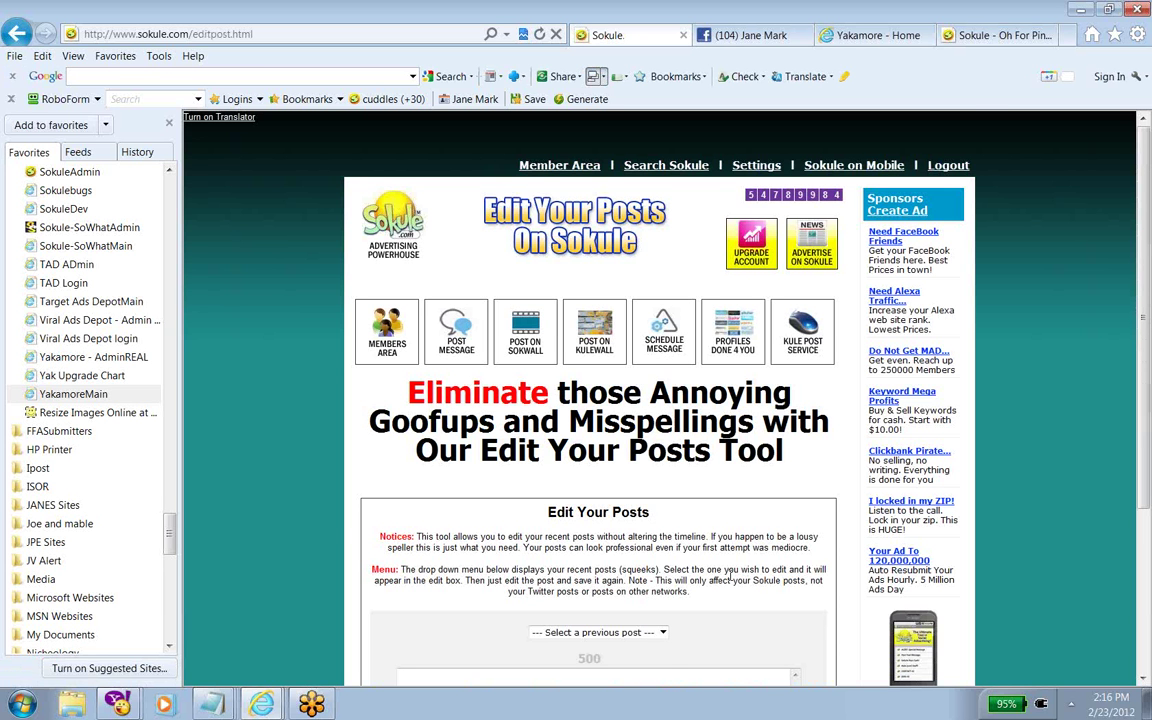
click(662, 633)
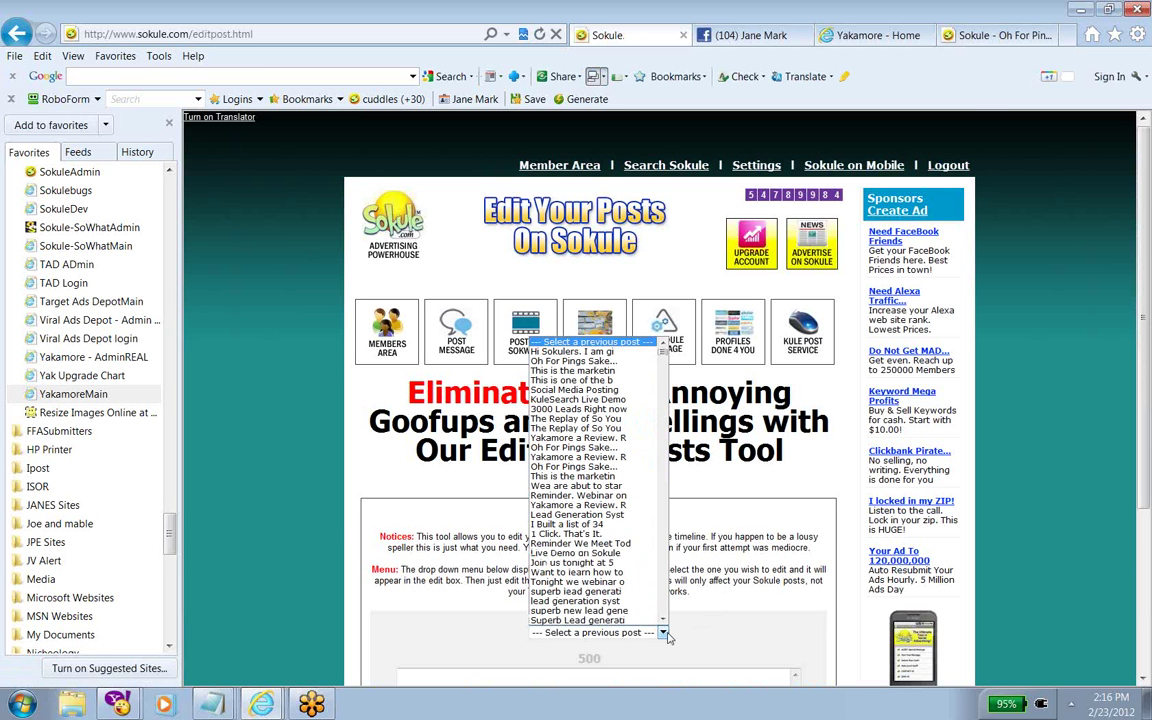
click(594, 362)
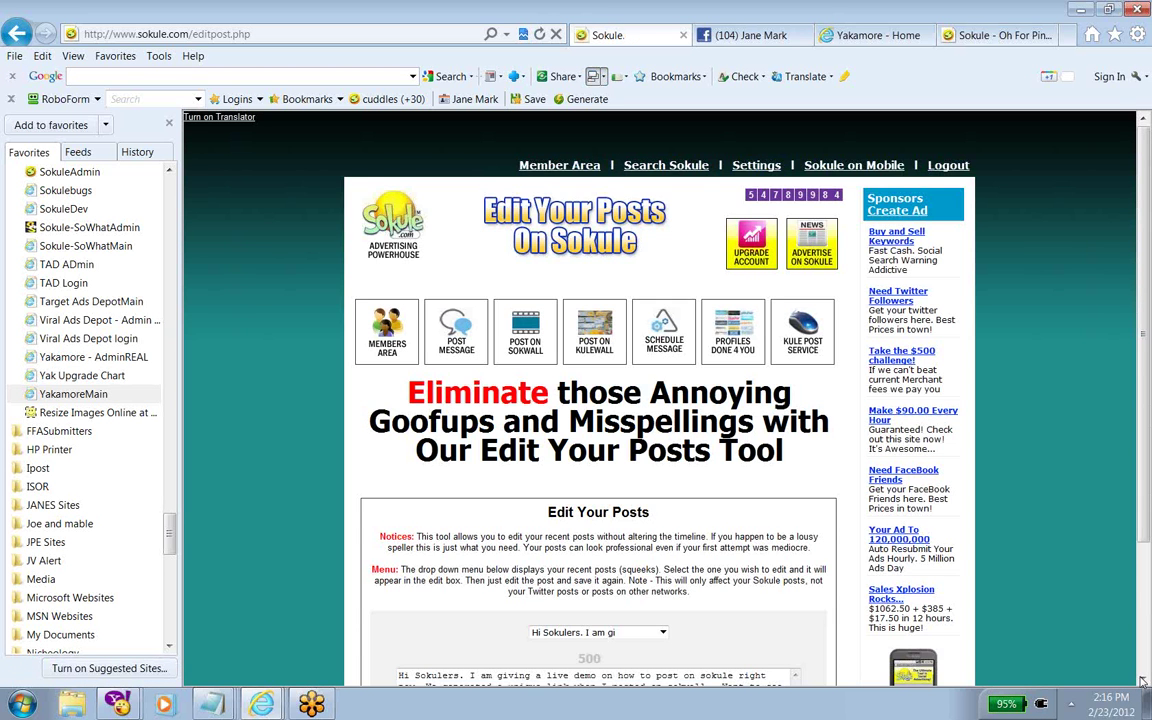
click(1142, 680)
click(1142, 680)
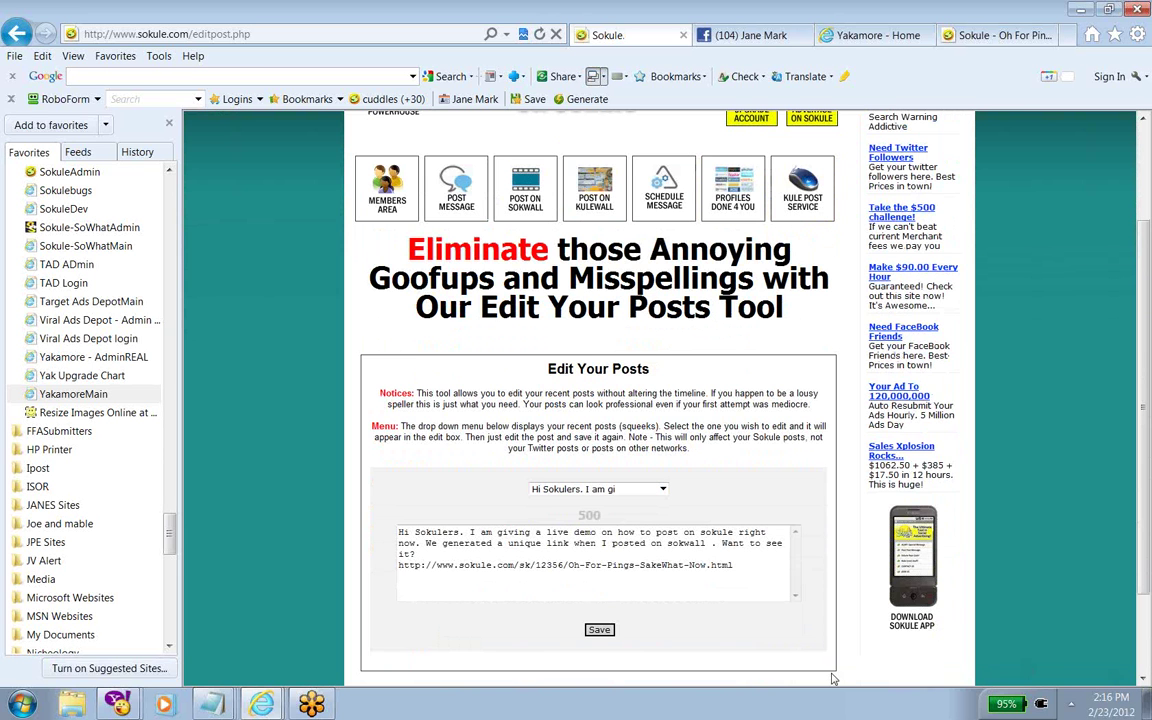
click(600, 630)
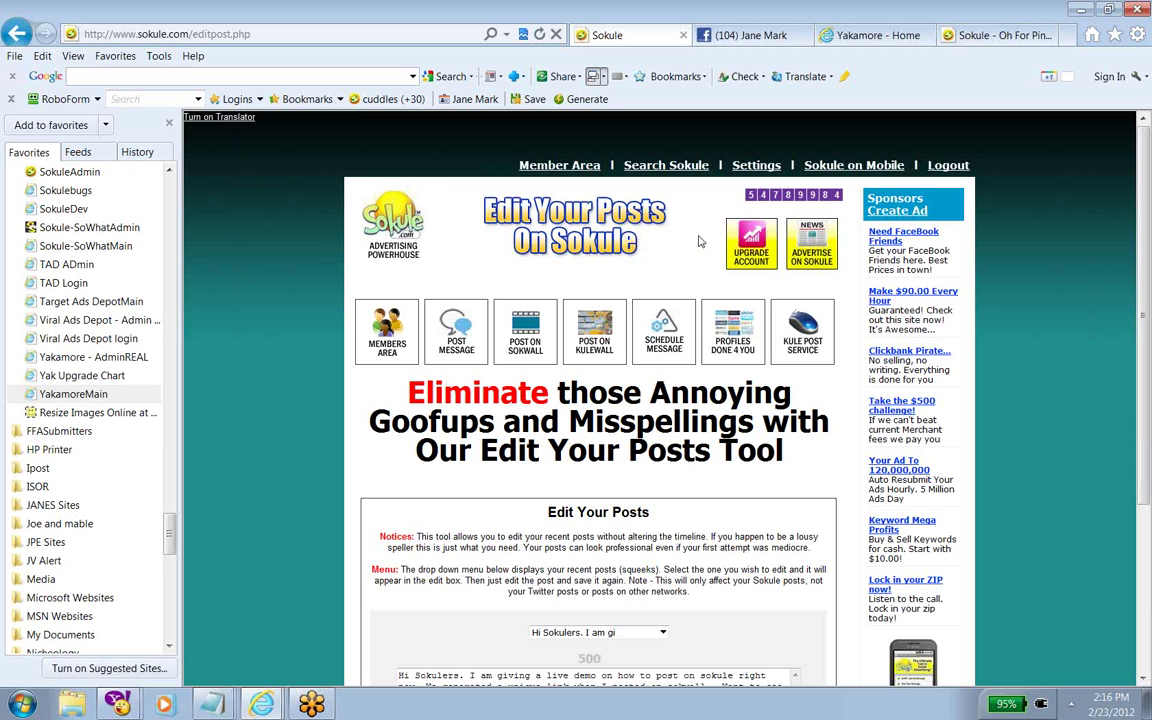
Show the hidden notification-area icons and close the browser window containing the post editor
click(1072, 704)
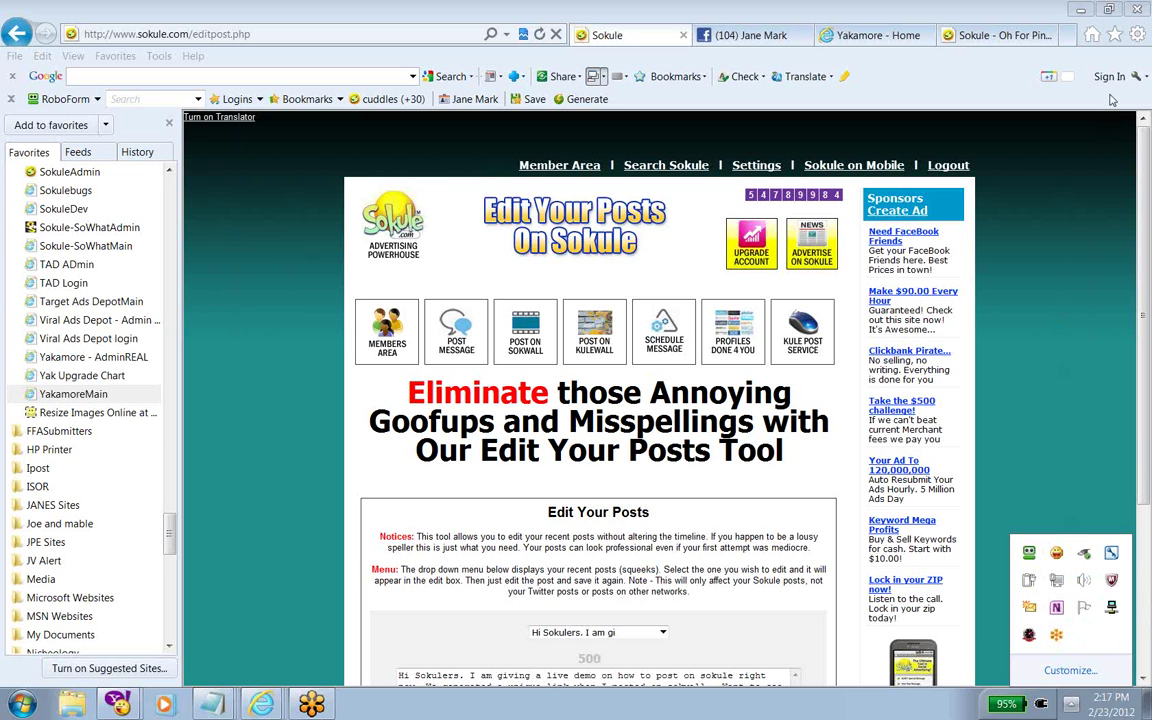
click(1137, 11)
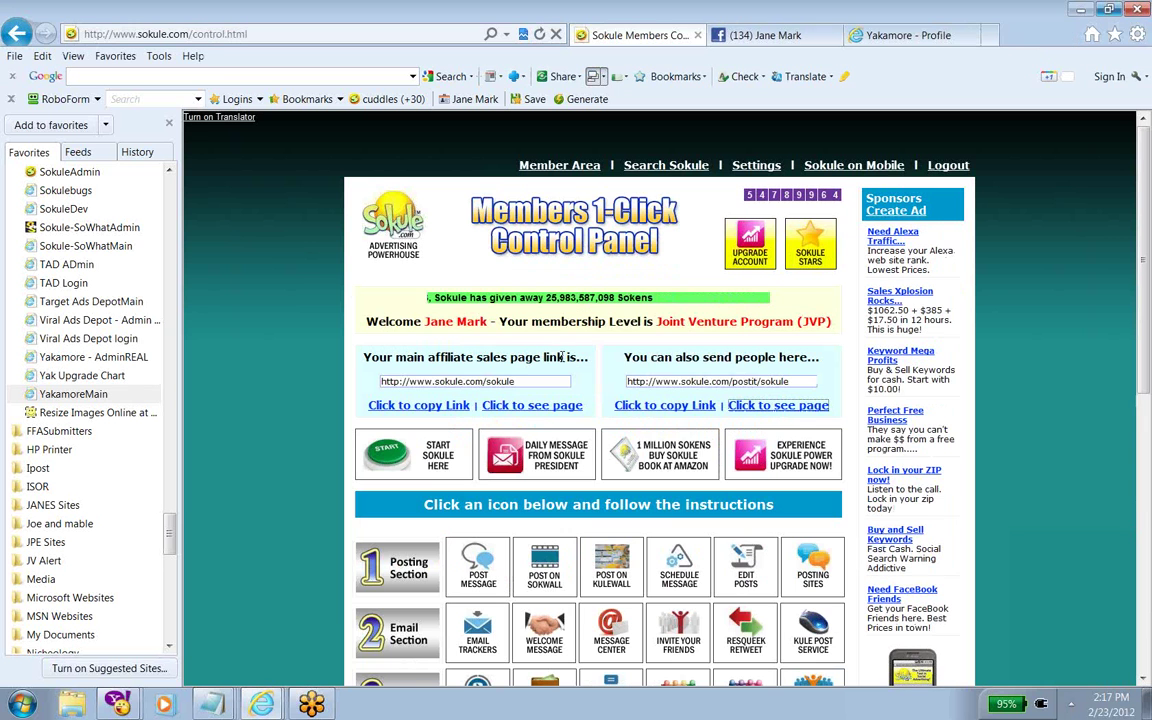
Close the browser window showing the Sokule control panel, including all of its tabs
click(1137, 11)
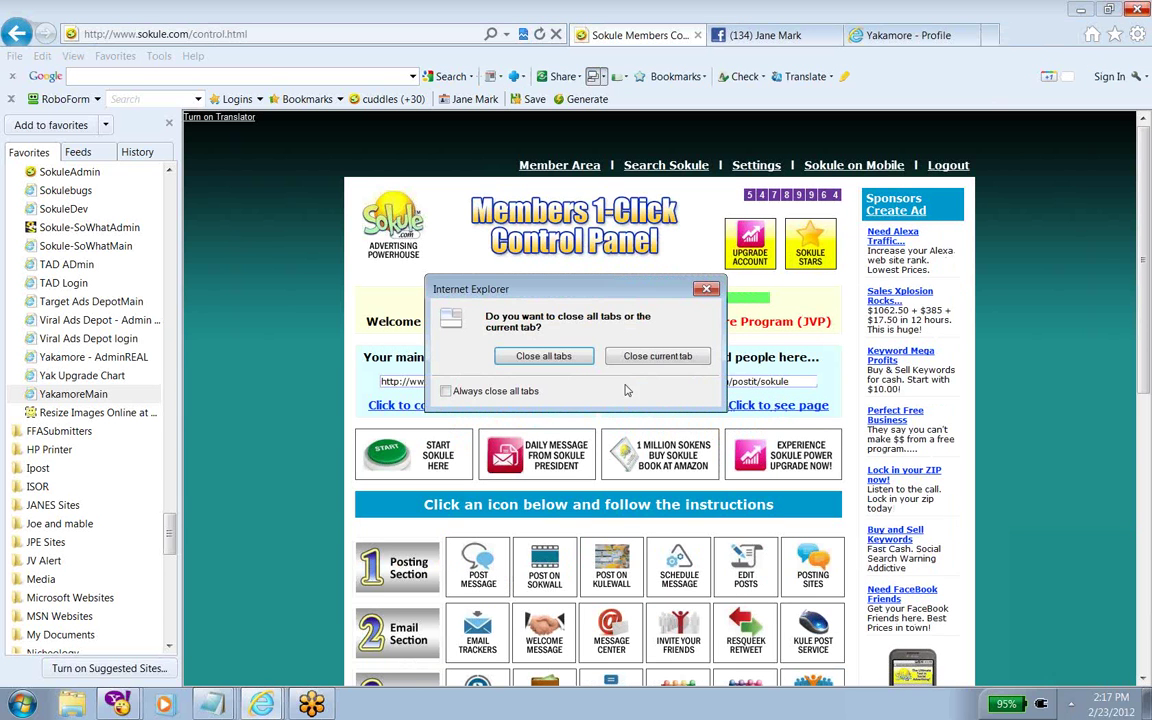
click(588, 358)
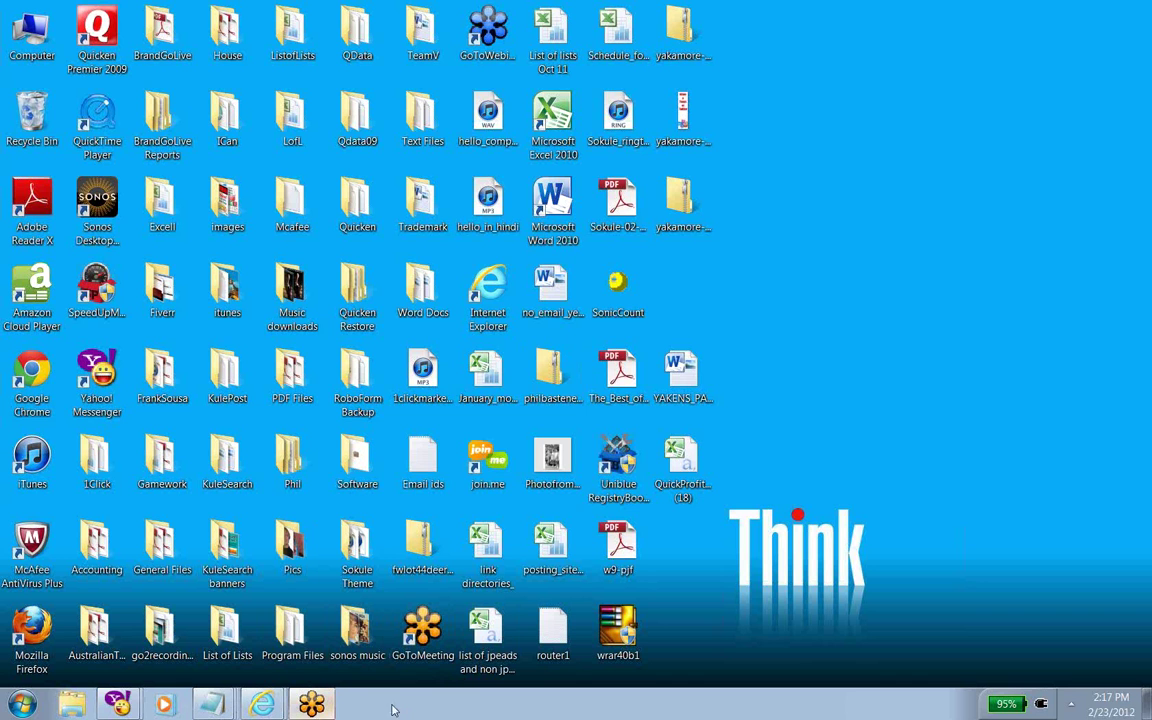
Try to bring up GoToMeeting, and close its open window to end the session
right_click(331, 707)
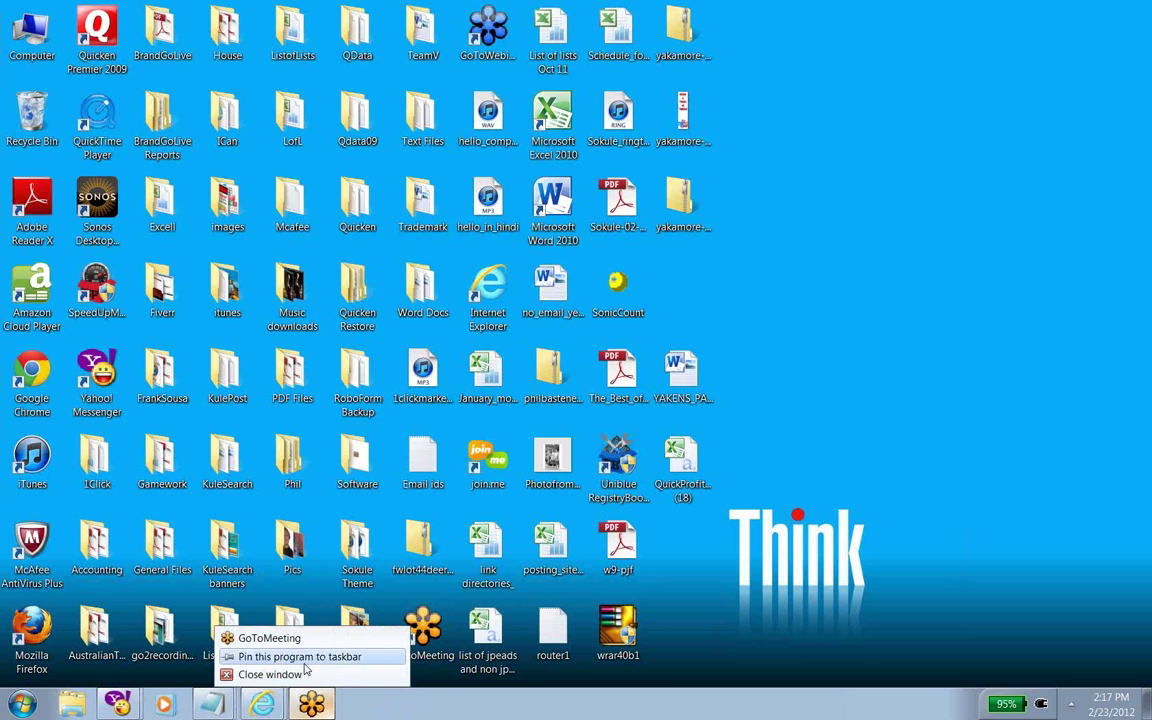
click(285, 638)
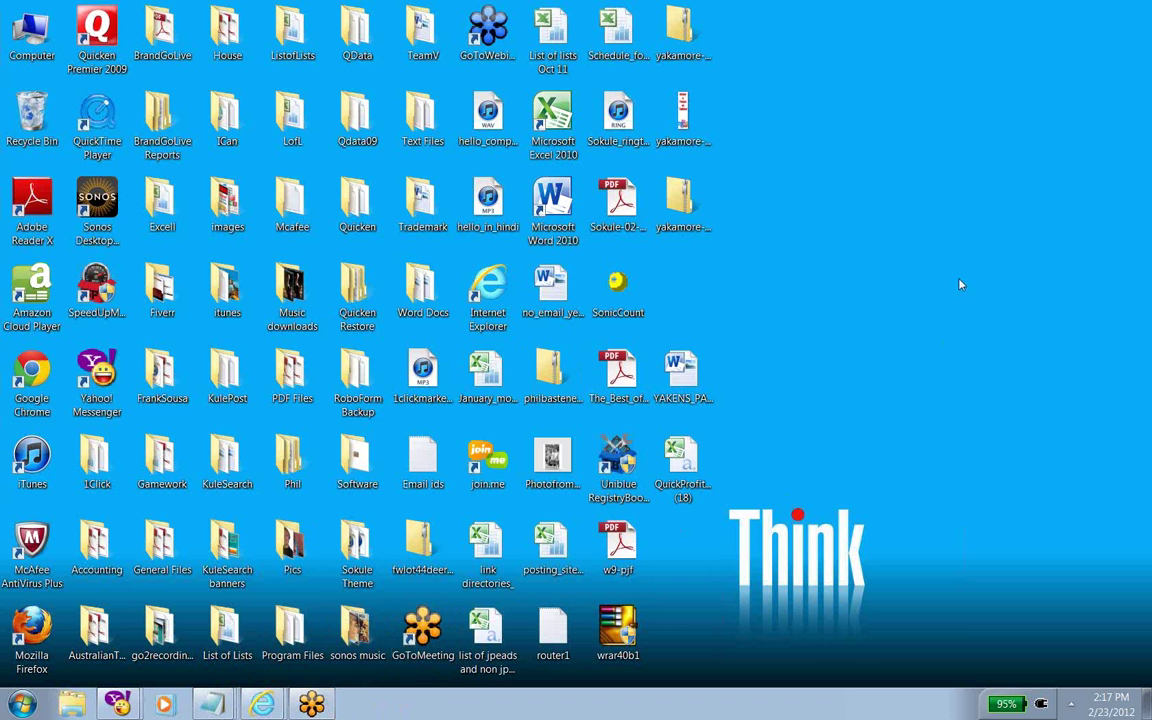
right_click(320, 708)
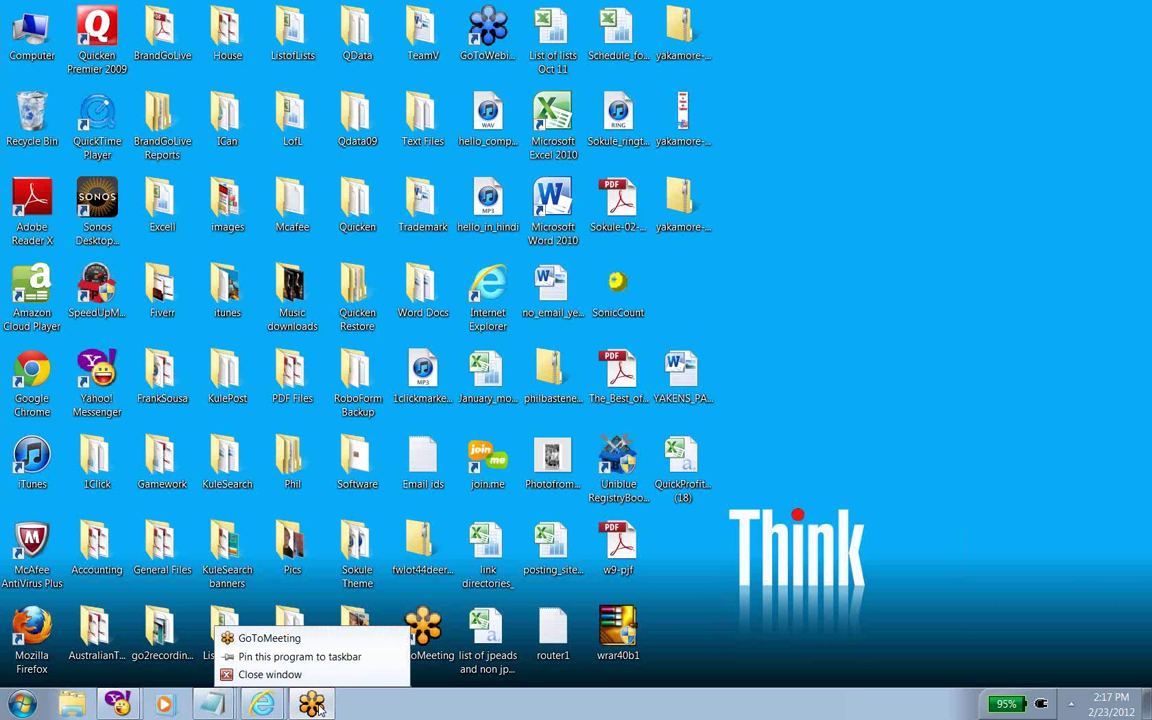
click(358, 672)
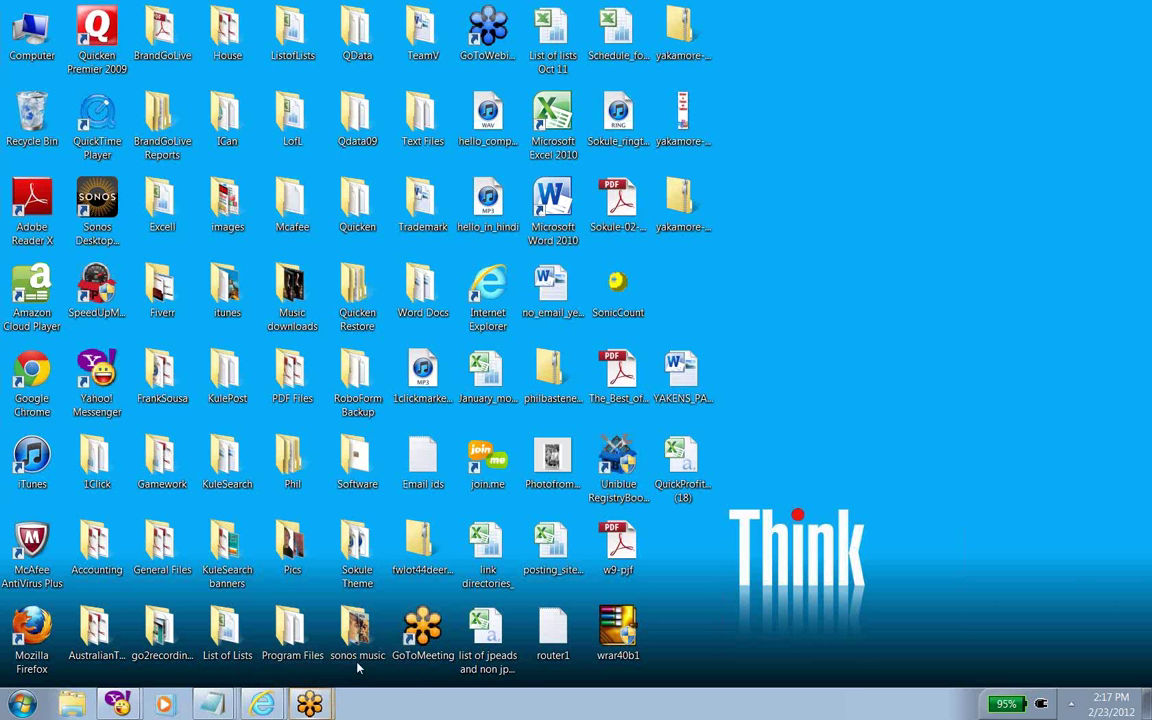